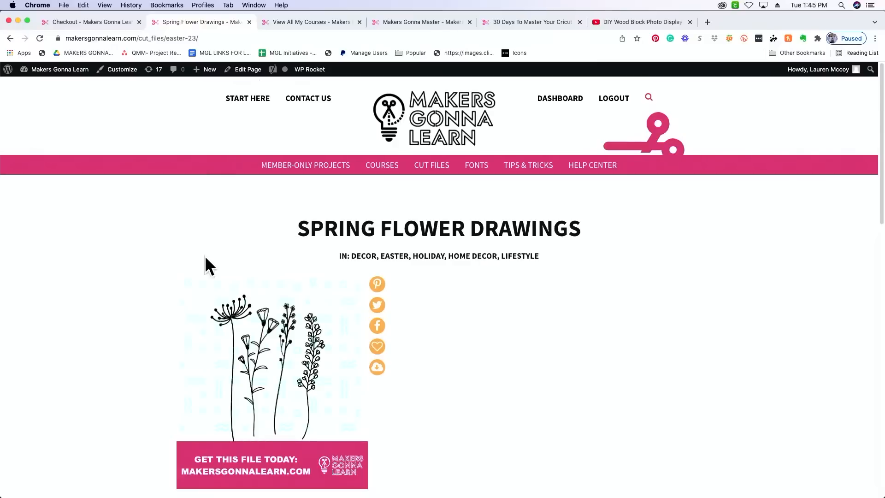
- Review the Spring Flower Drawings cut file page, including its included file types, and return to the flower search results
scroll(205, 258, down, 3)
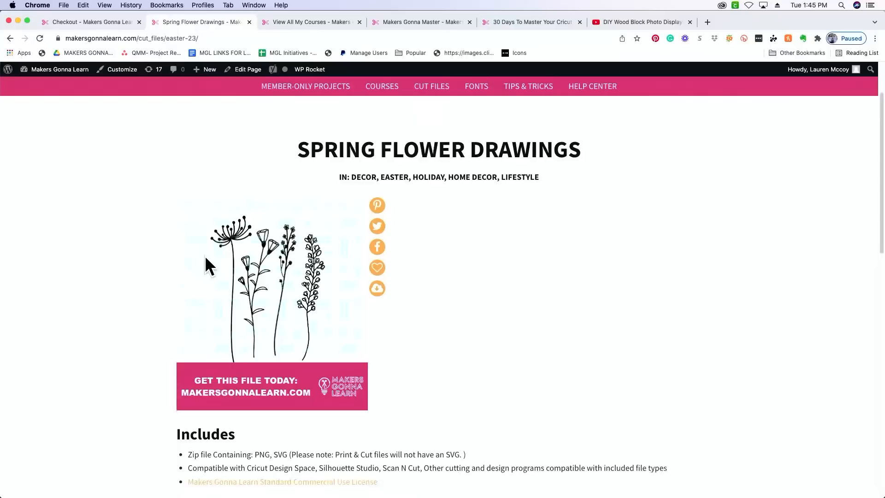
scroll(205, 255, down, 1)
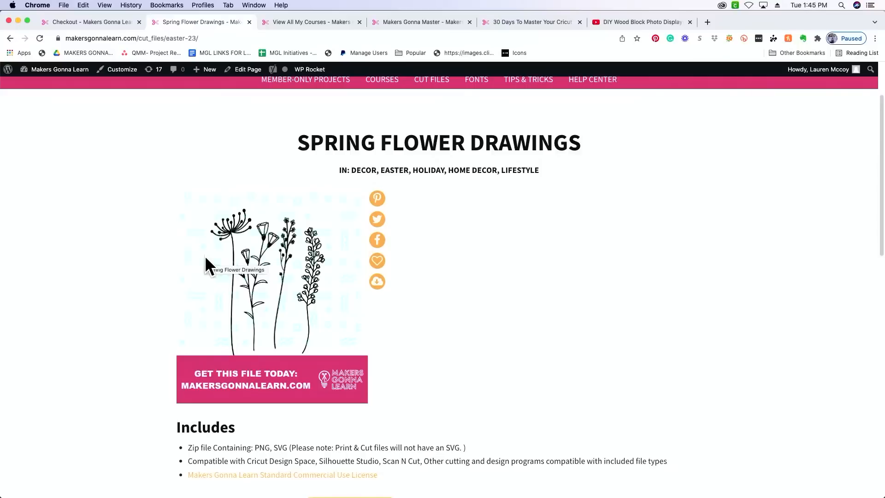
right_click(431, 272)
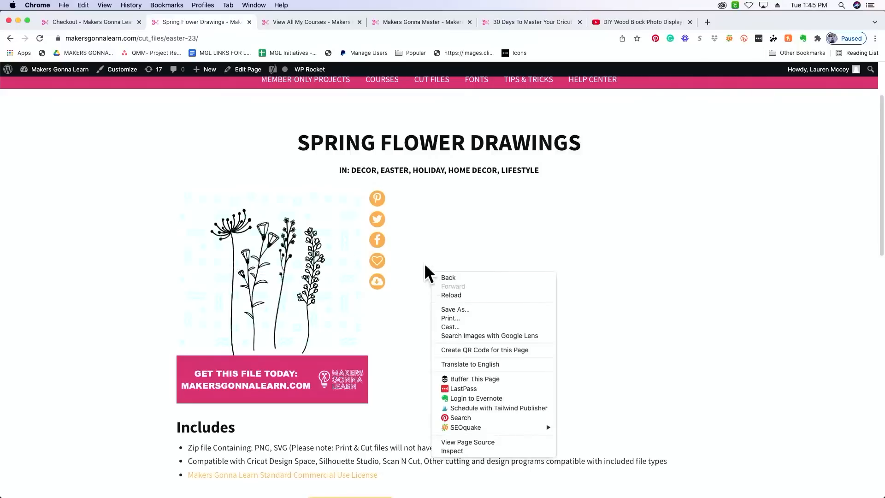
click(420, 230)
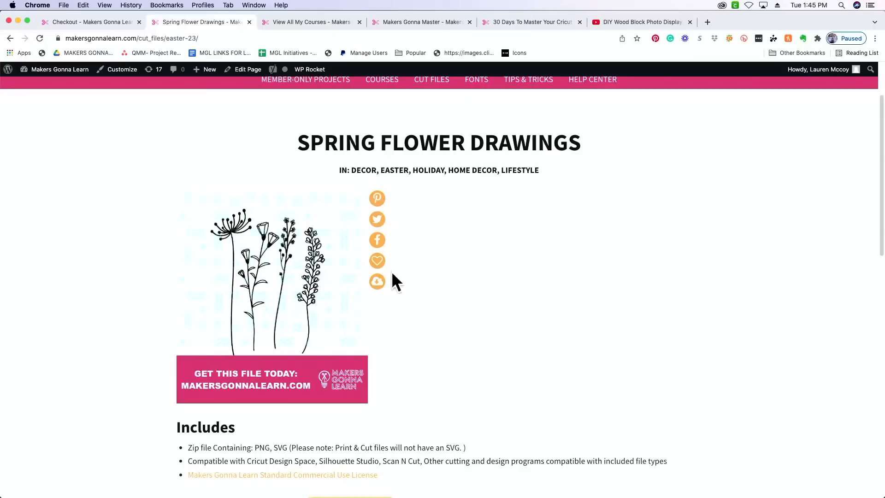
scroll(444, 301, down, 10)
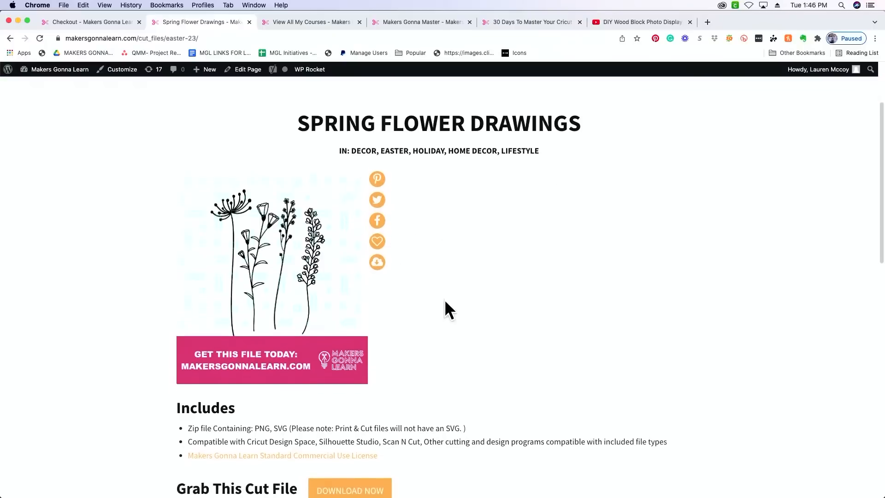
scroll(445, 305, up, 7)
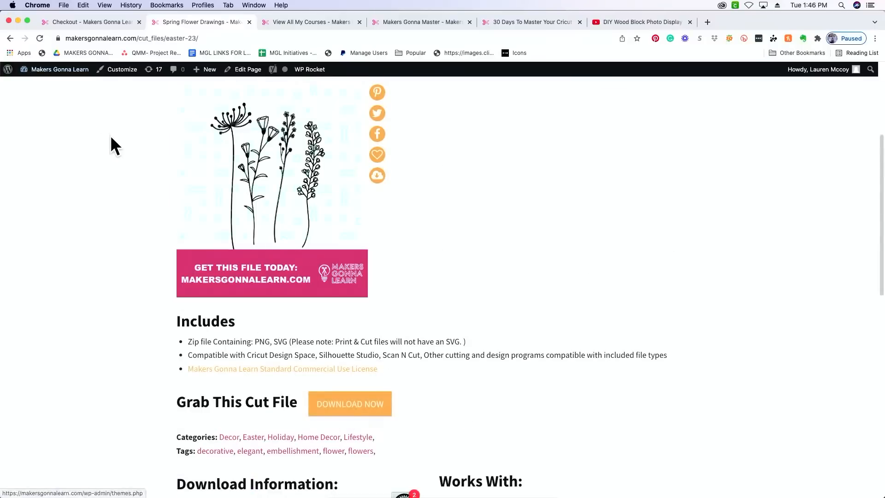
click(10, 38)
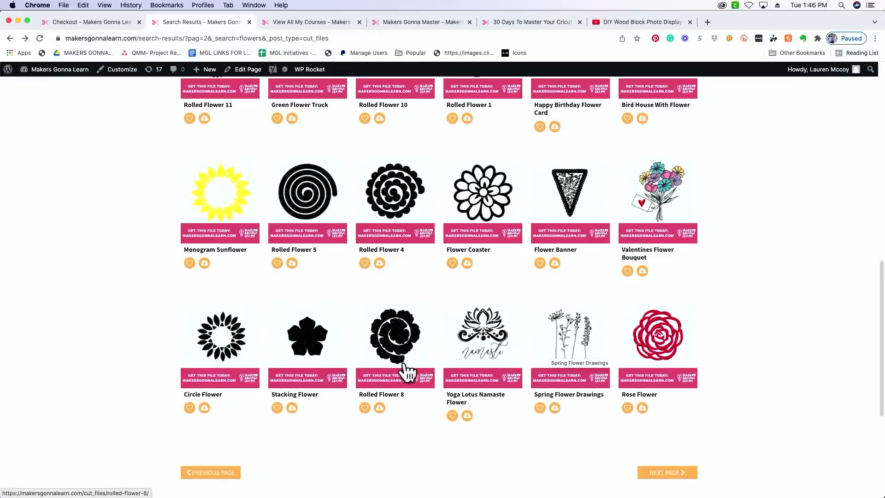
- Download the Circle Flower, Stacking Flower, Rolled Flower 8, Yoga Lotus Namaste Flower and Spring Flower Drawings cut files from the search results
click(204, 408)
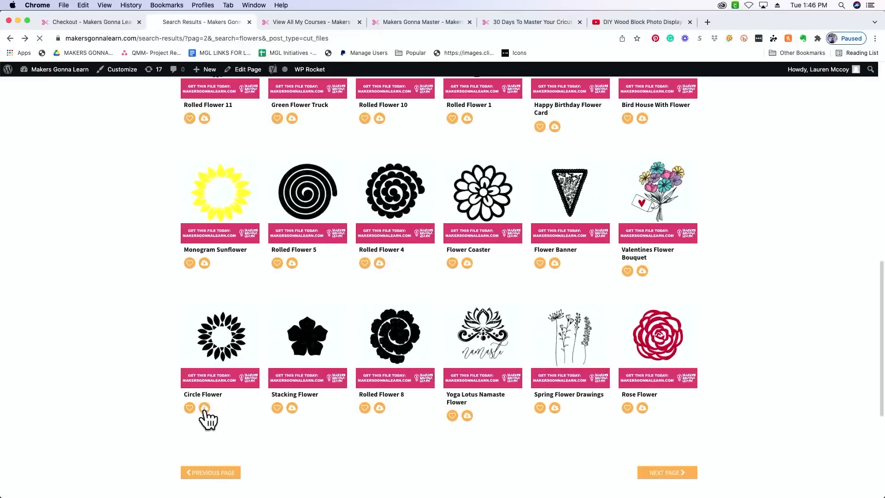
click(292, 407)
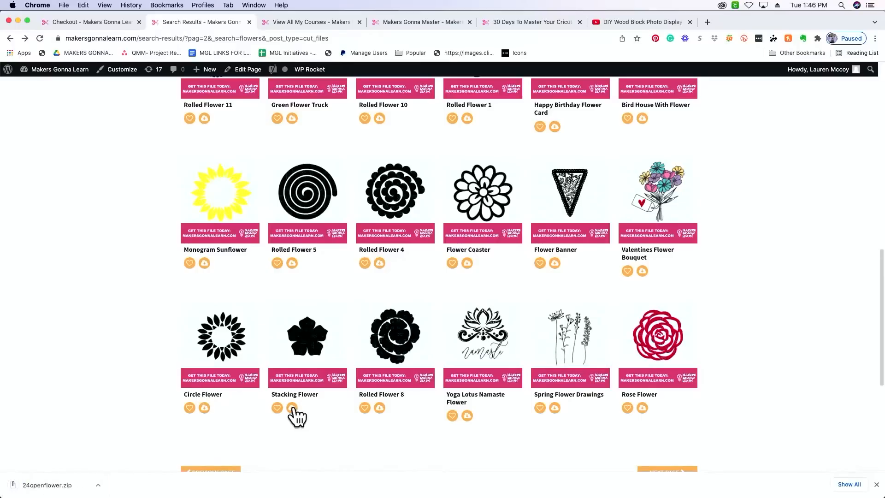
click(380, 409)
click(468, 416)
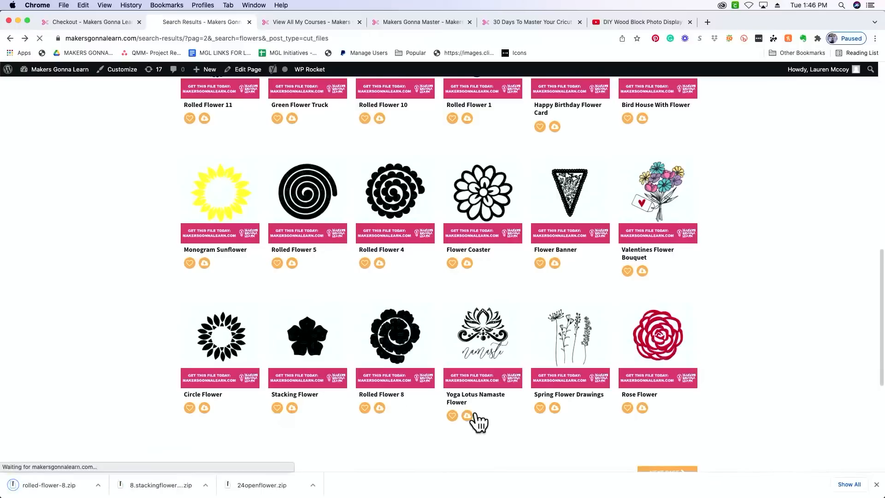
click(555, 408)
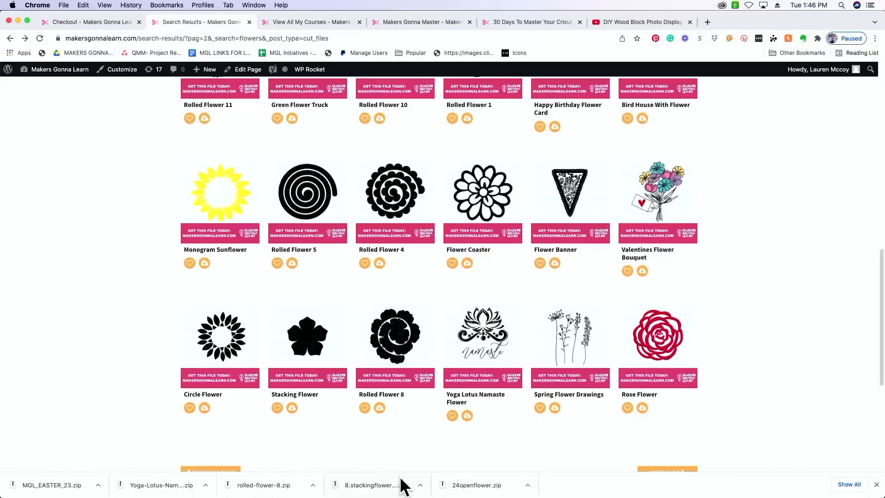
- Download the Monogram Sunflower, Rolled Flower 5, Flower Coaster and Flower Banner cut files
click(204, 263)
click(292, 264)
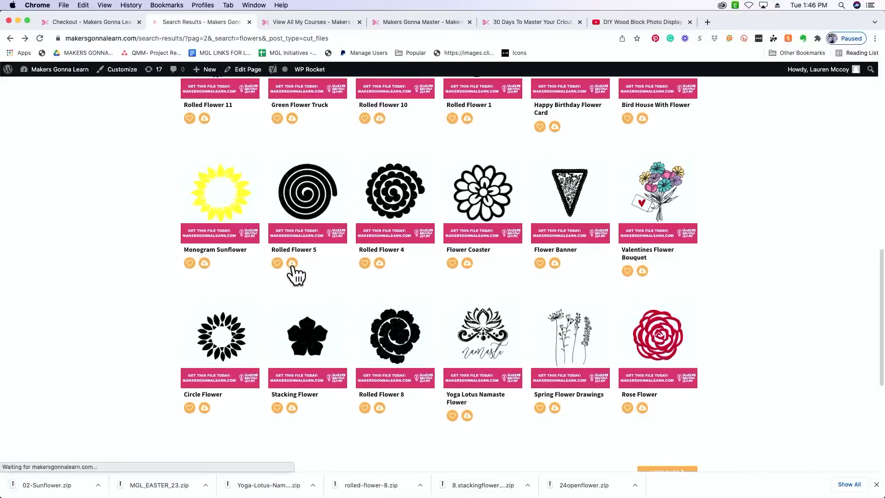
click(467, 263)
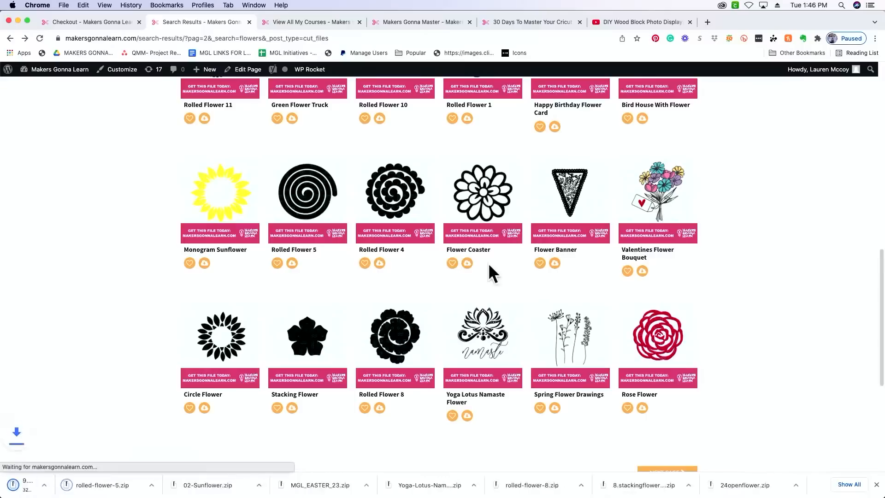
click(555, 263)
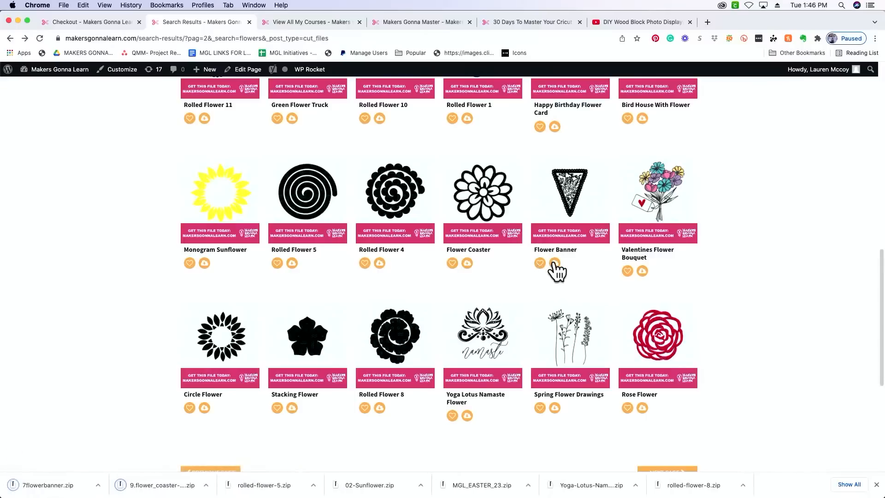
- Download the Green Flower Truck, Happy Birthday Flower Card and Bird House With Flower cut files
scroll(533, 233, up, 5)
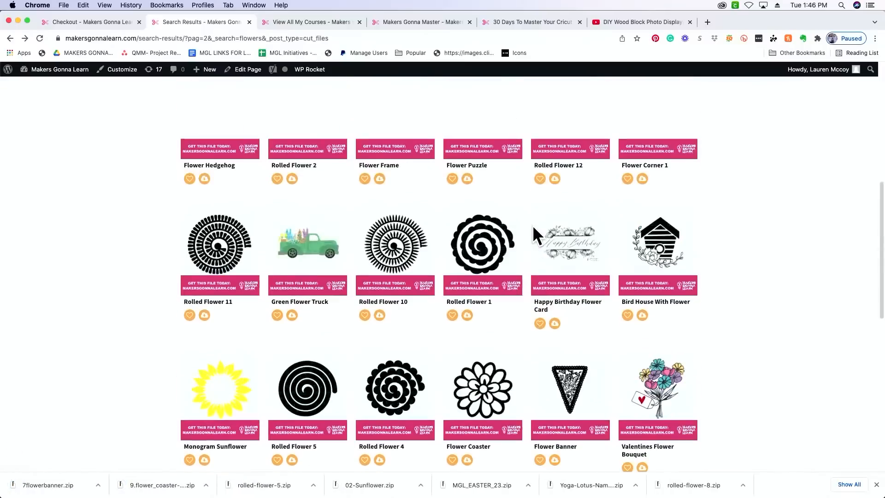
click(292, 316)
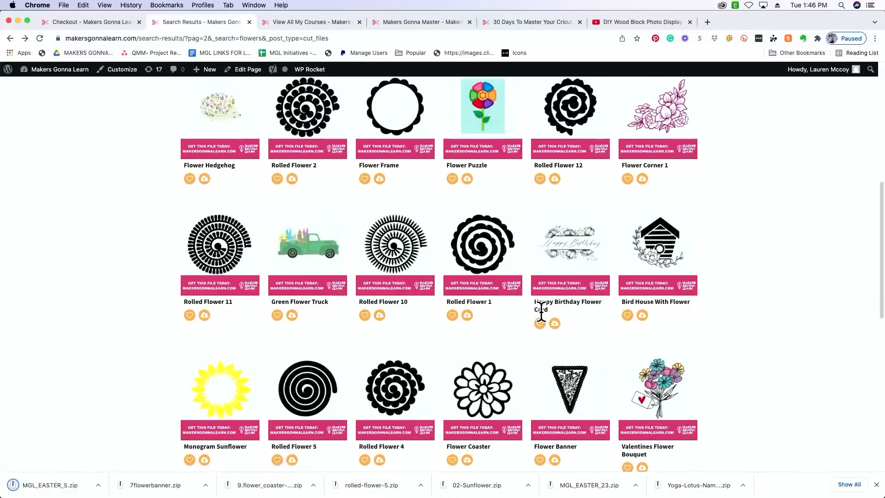
click(554, 323)
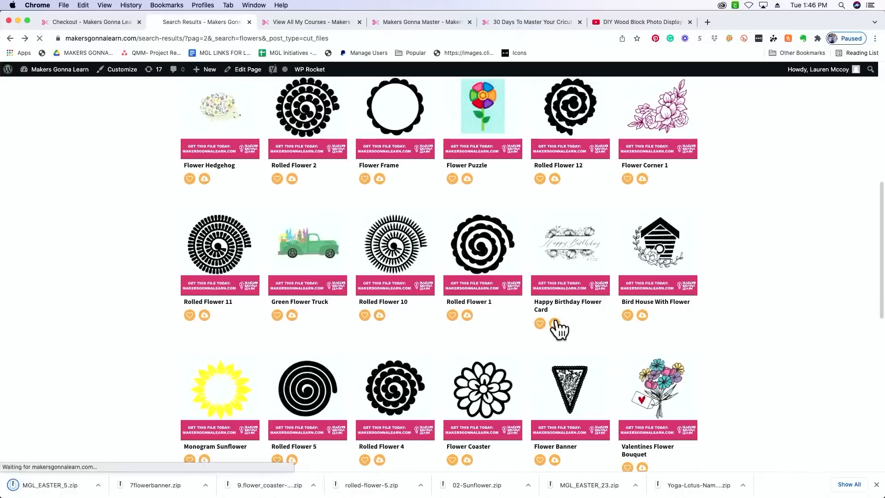
click(642, 315)
- Download the Flower Corner 1, Rolled Flower 12, Flower Puzzle, Flower Frame and Flower Hedgehog cut files
click(644, 179)
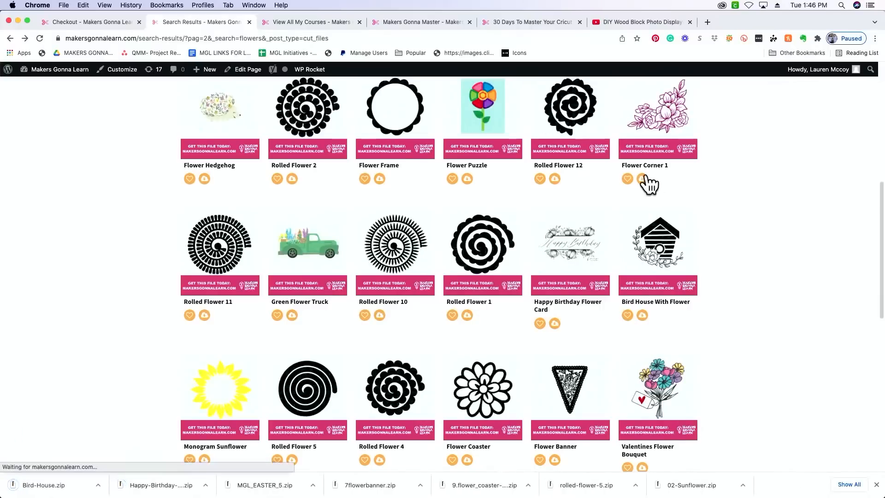
click(555, 179)
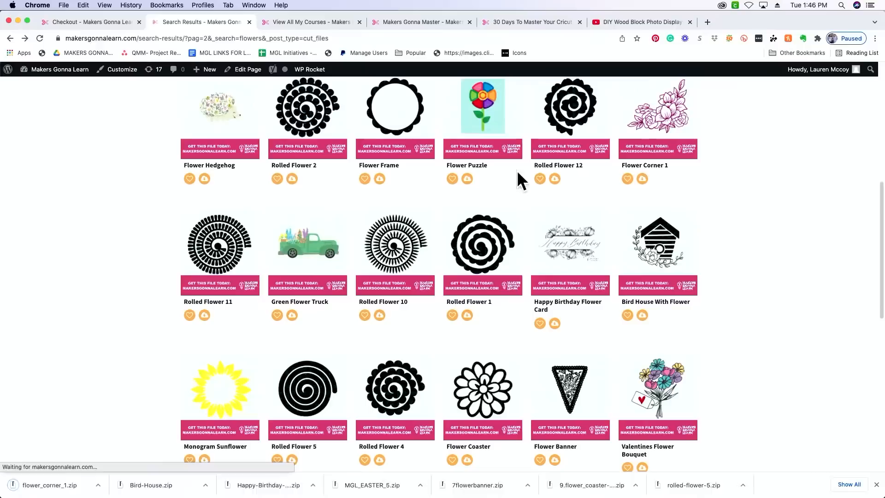
click(467, 179)
click(378, 180)
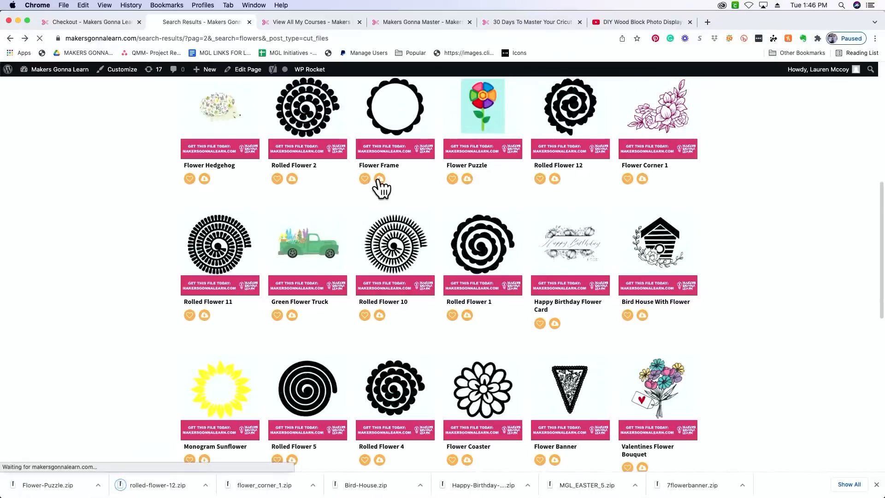
click(204, 180)
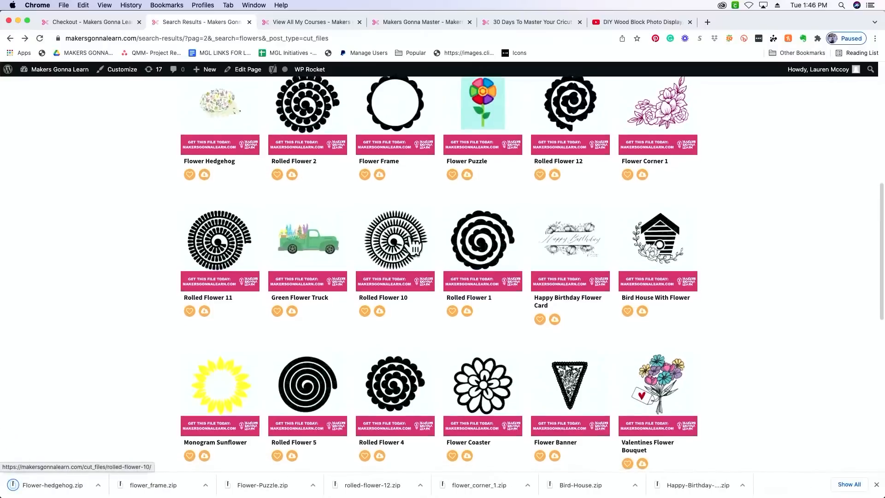
- Download the Spring Flower Drawings cut file again, unzip it and open the extracted folder in Finder
scroll(413, 247, down, 4)
scroll(414, 247, down, 5)
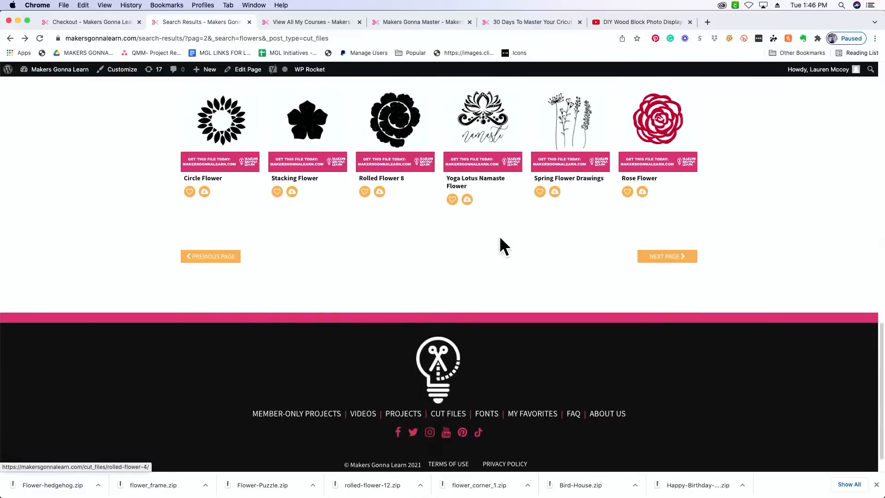
click(554, 213)
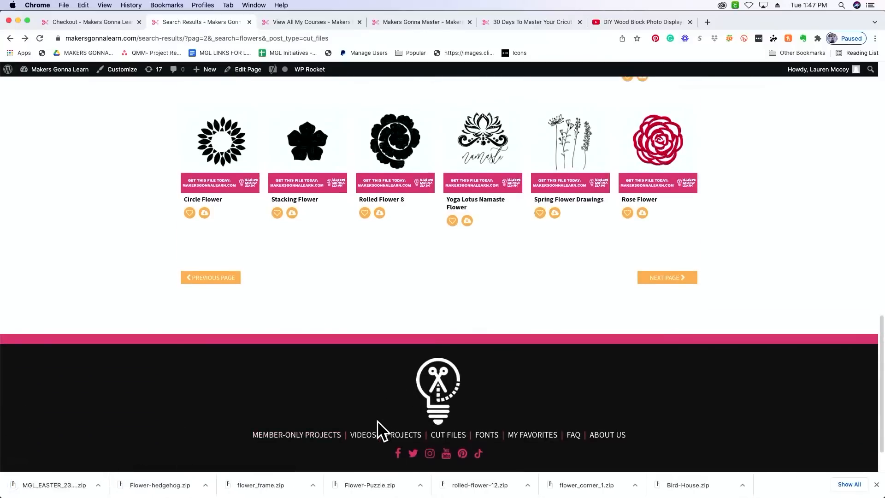
click(40, 489)
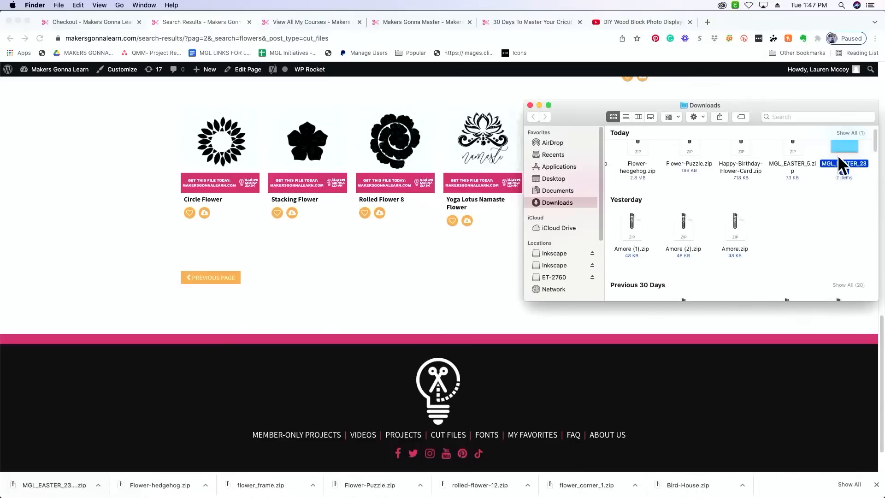
double_click(844, 165)
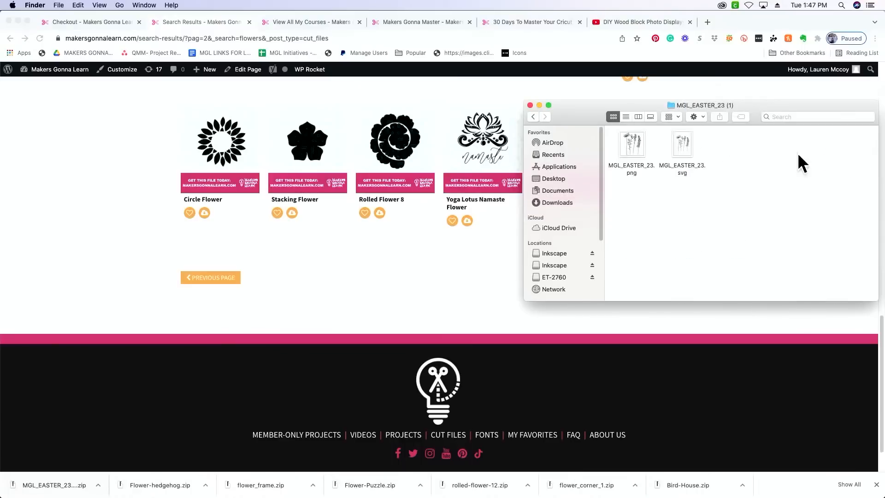
- Compare the PNG and SVG versions, select MGL_EASTER_23.svg and reposition the folder window over the browser
click(684, 143)
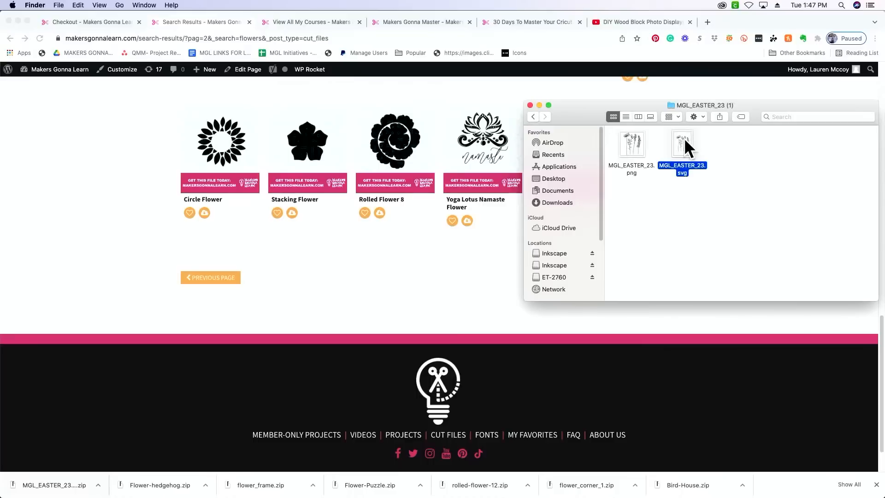
click(635, 138)
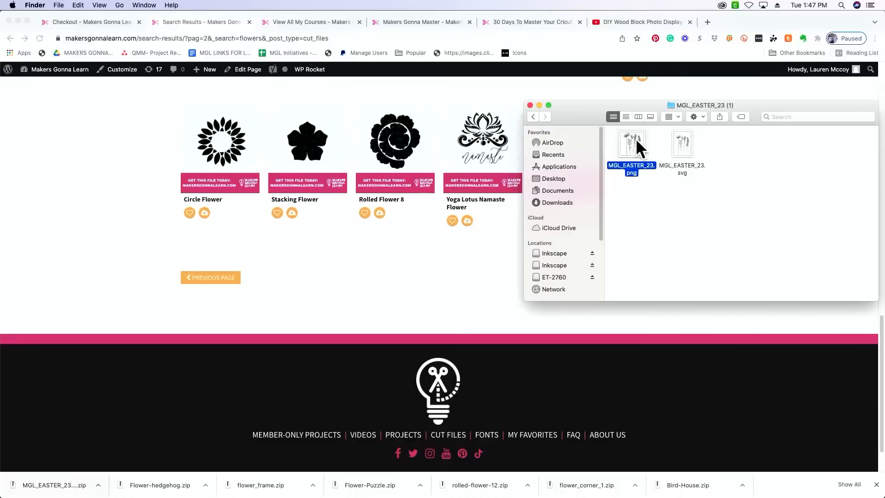
click(682, 143)
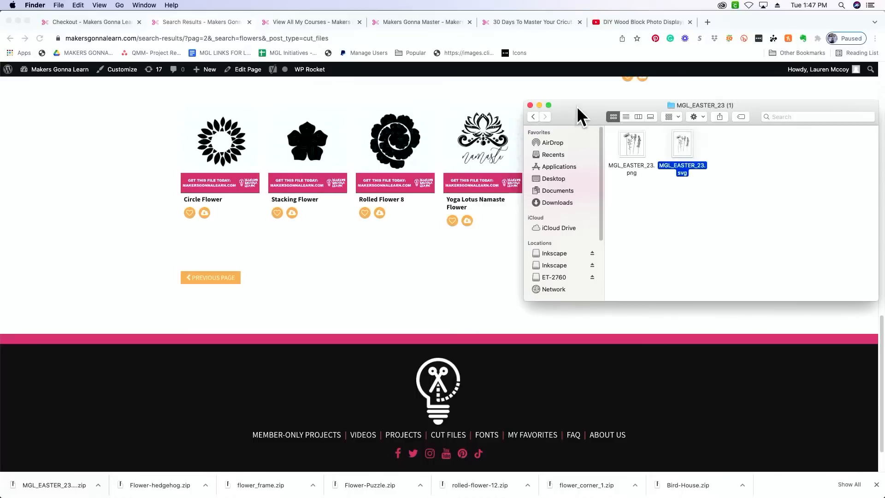
drag(577, 106, 602, 169)
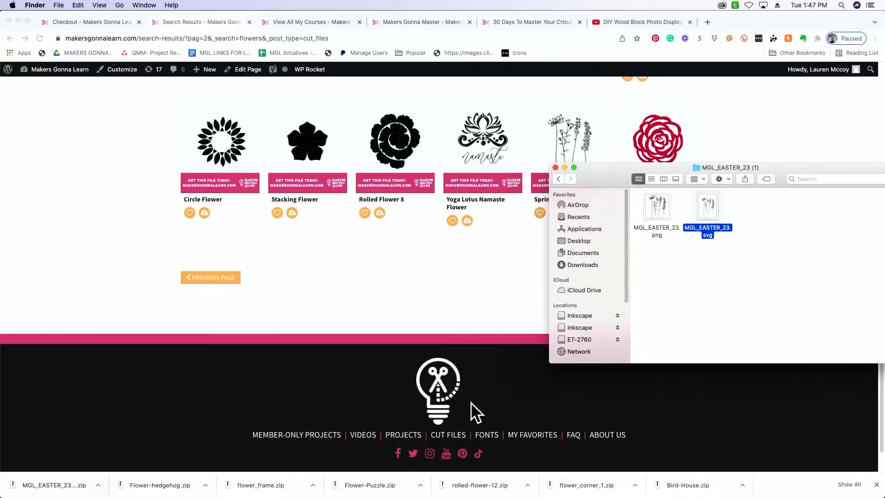
- Switch to Cricut Design Space and start a new image upload
mouse_move(435, 486)
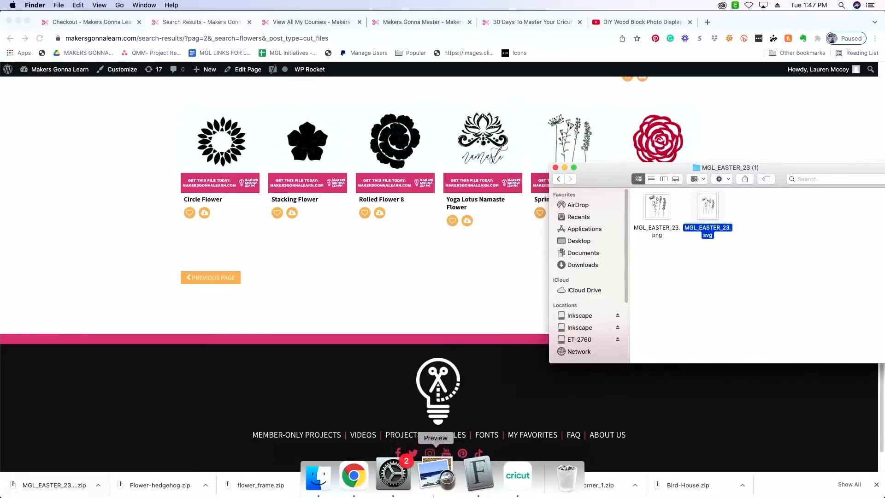
click(502, 487)
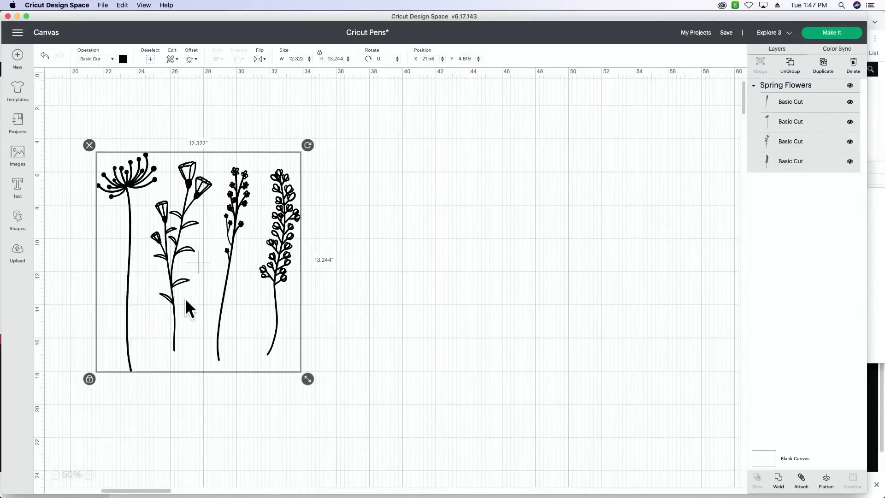
click(18, 258)
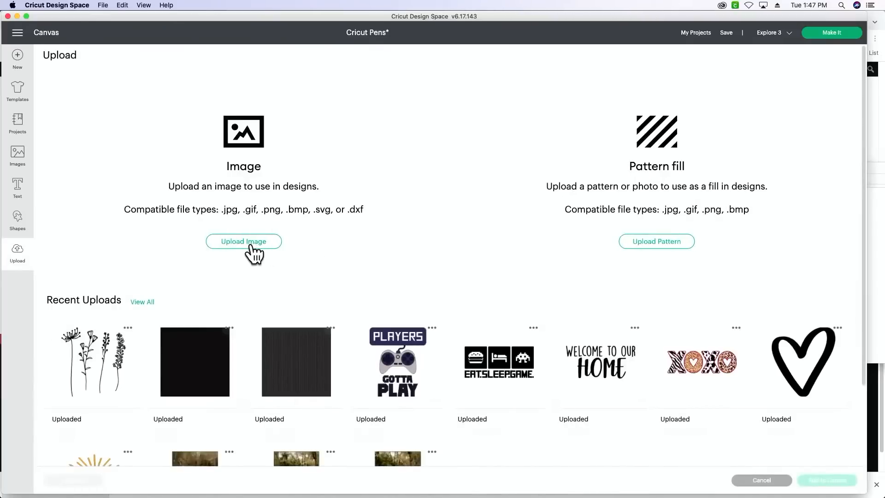
click(251, 244)
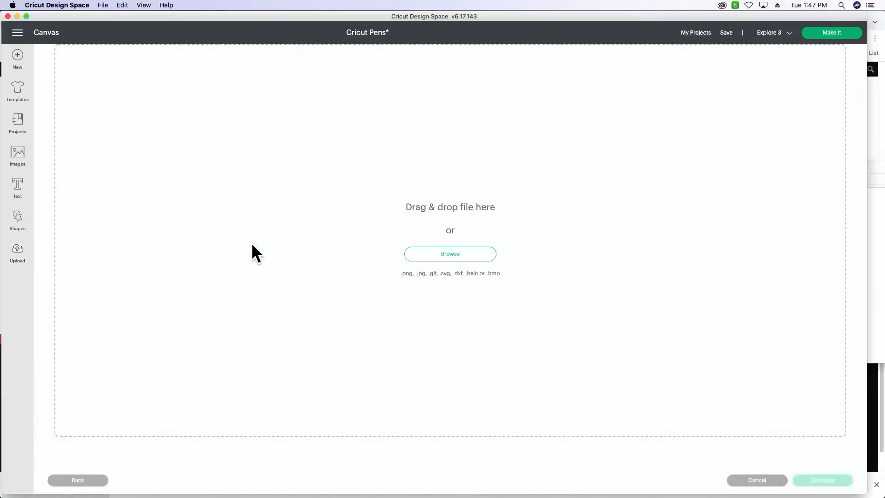
- Bring the Finder folder forward and drop MGL_EASTER_23.svg into the Cricut Design Space image upload area
click(869, 261)
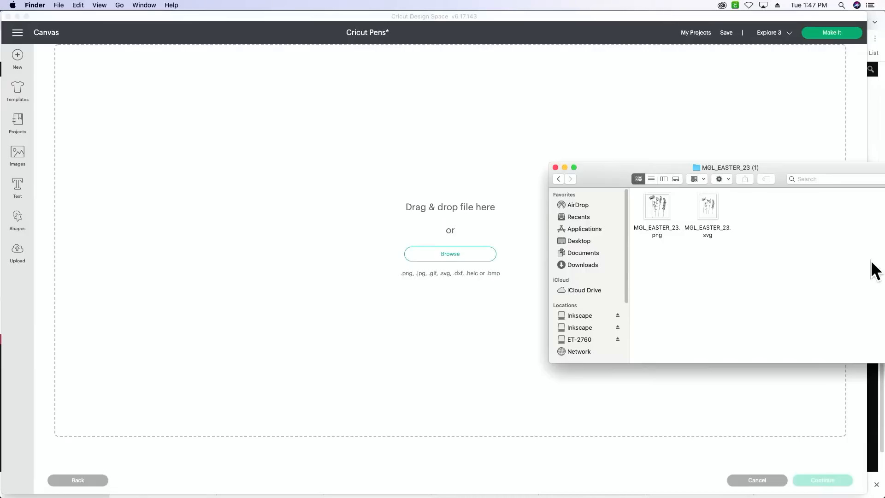
click(707, 209)
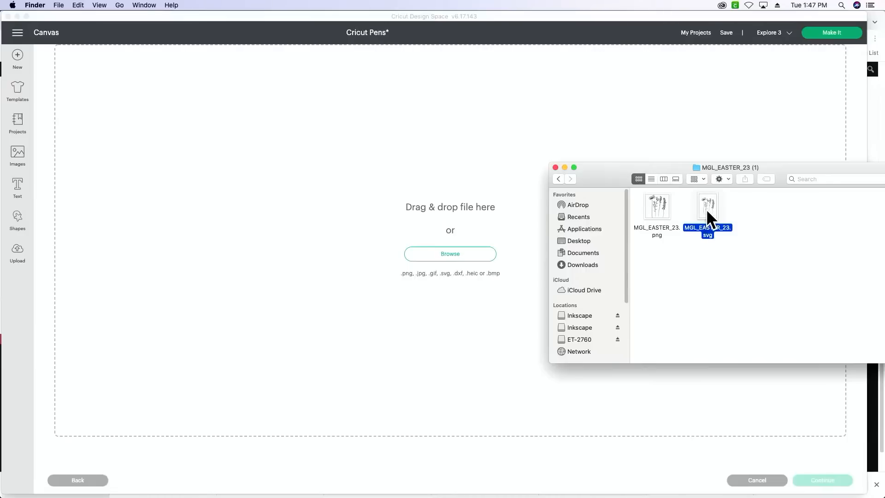
drag(707, 209, 414, 134)
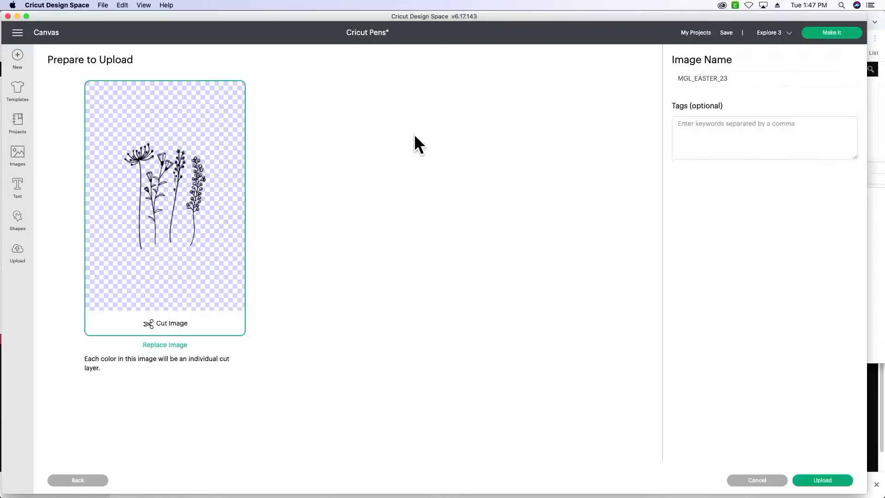
- Rename the image to FLOWERS, upload it and add it to the canvas
click(742, 75)
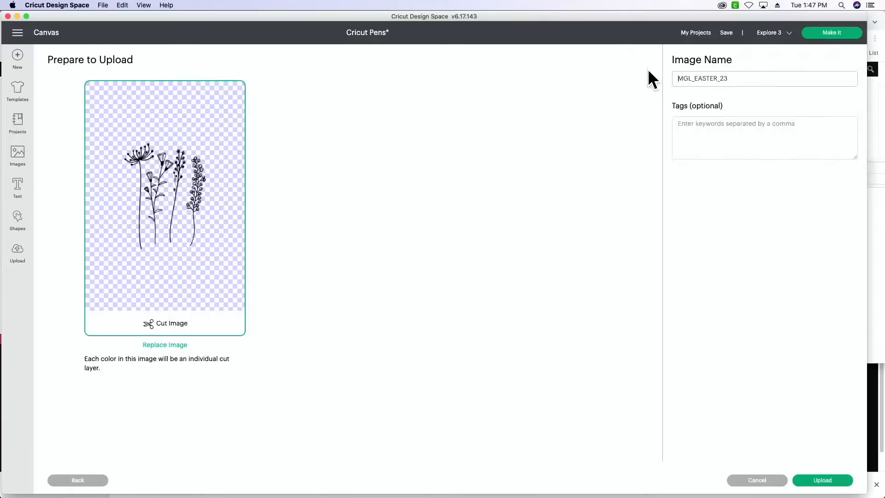
double_click(720, 77)
text(FLOWERS)
click(820, 480)
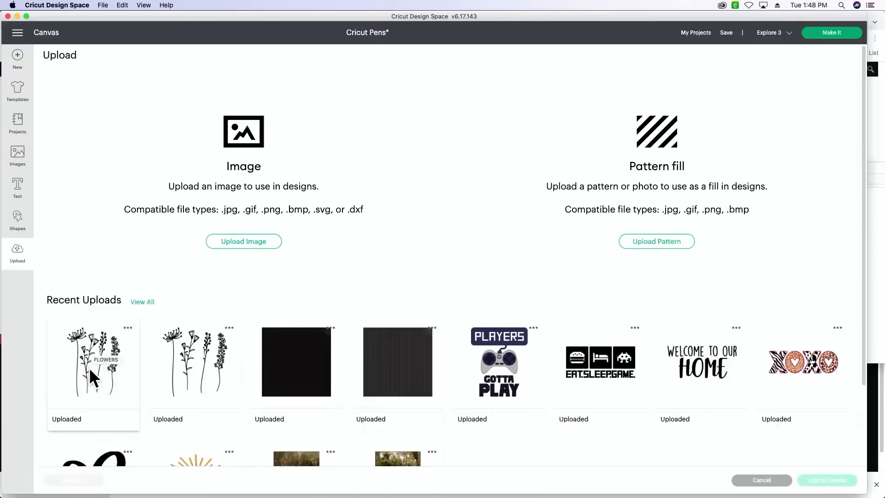
click(89, 367)
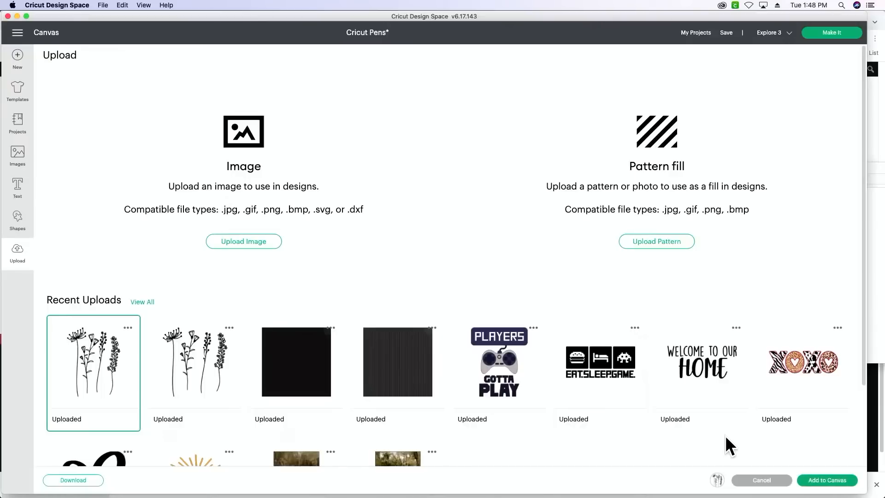
click(845, 482)
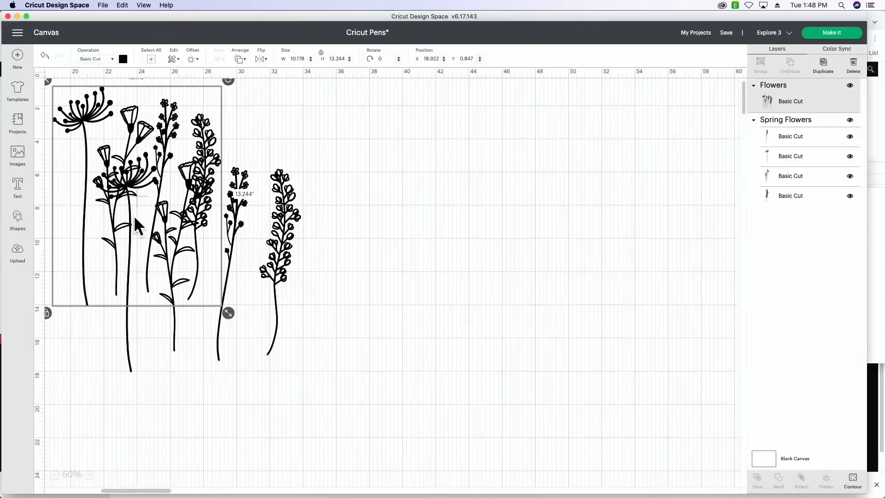
- Move the newly added Flowers image clear of the Spring Flowers group and delete it from the canvas
drag(135, 218, 547, 276)
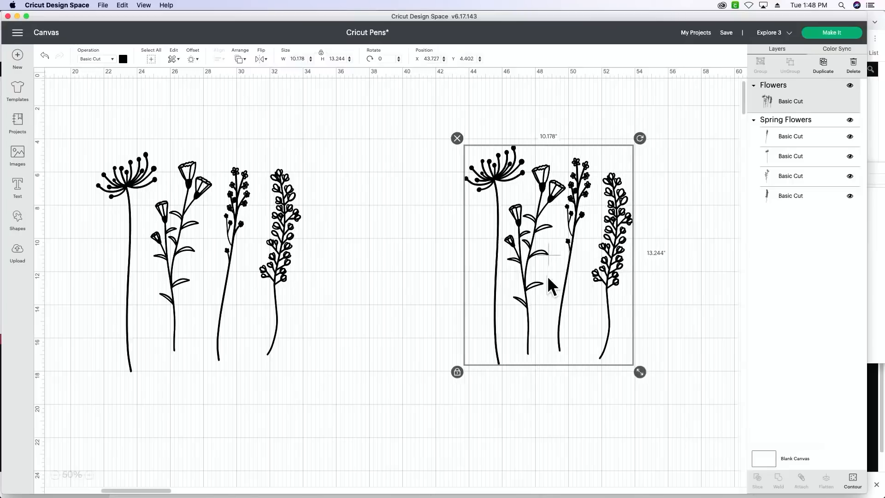
scroll(547, 275, right, 5)
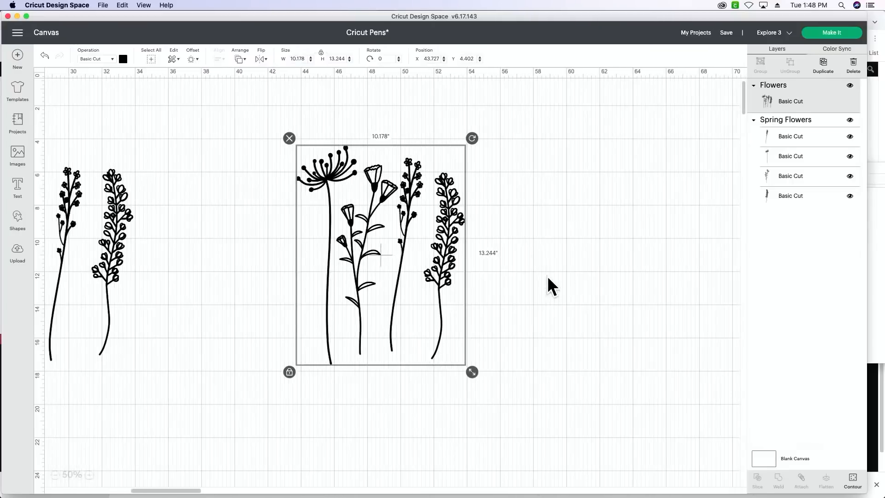
scroll(547, 276, right, 5)
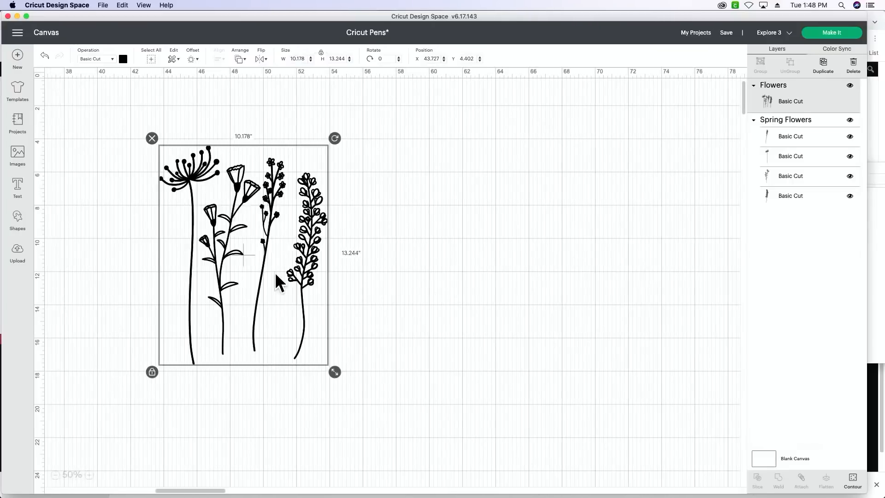
drag(275, 272, 364, 267)
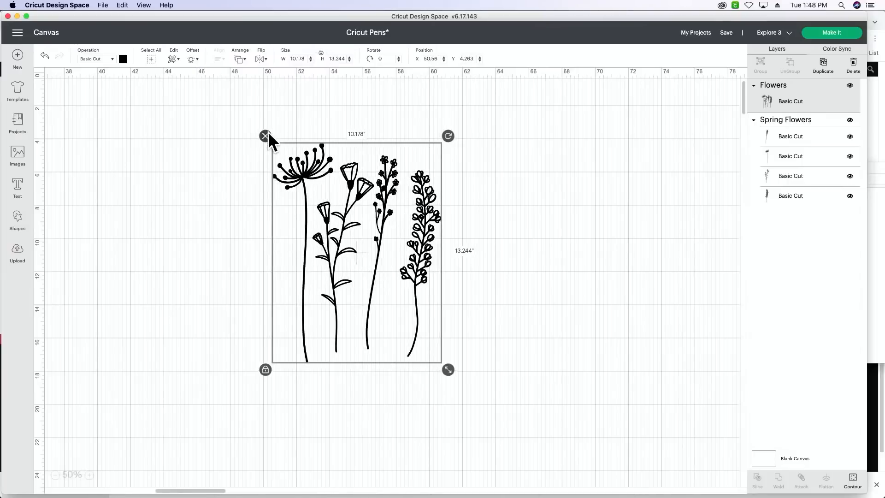
scroll(277, 145, left, 10)
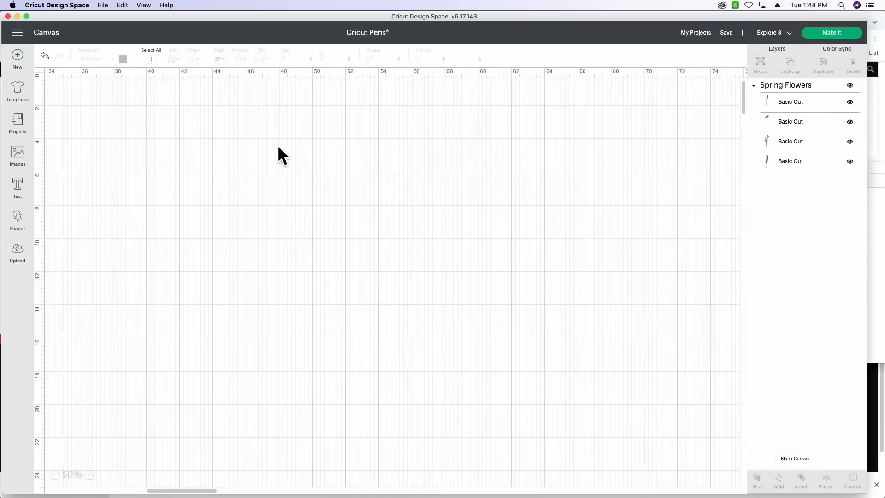
- Move the Spring Flowers group to about X 25.7, Y 3.6 on the canvas
click(278, 218)
drag(245, 211, 297, 170)
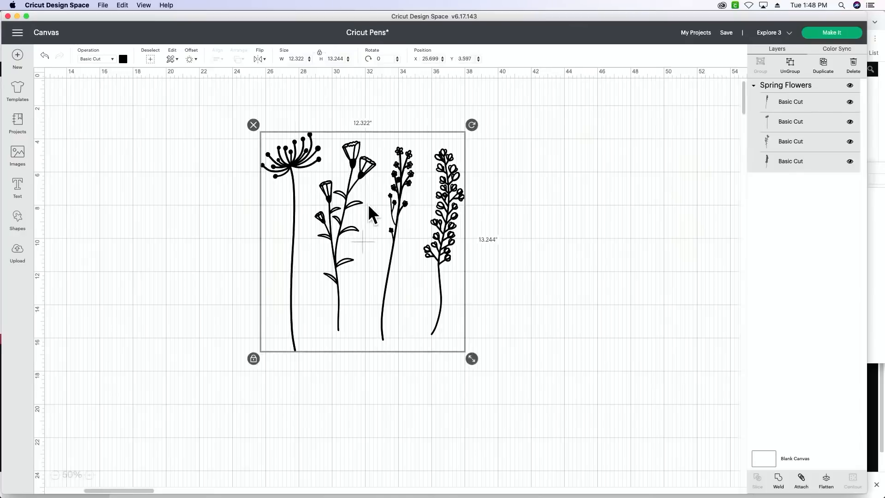
- Select each Basic Cut layer of the Spring Flowers group in turn to examine which stem it contains
click(787, 96)
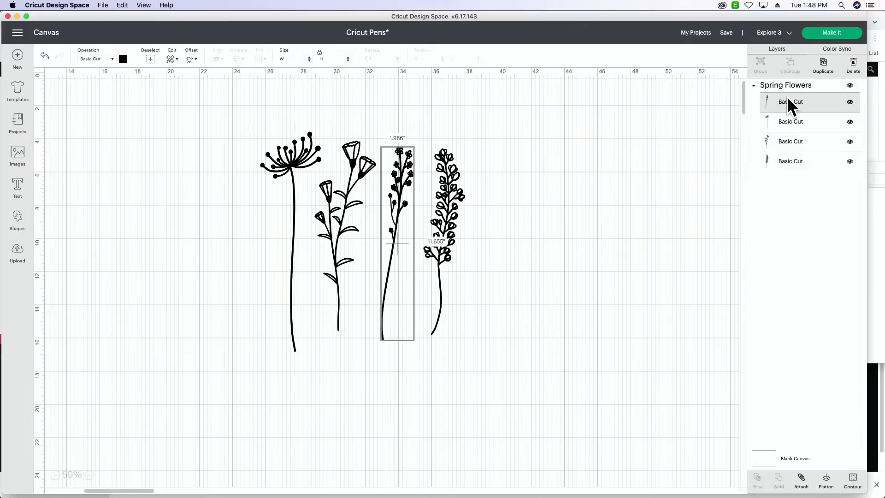
click(785, 118)
click(785, 134)
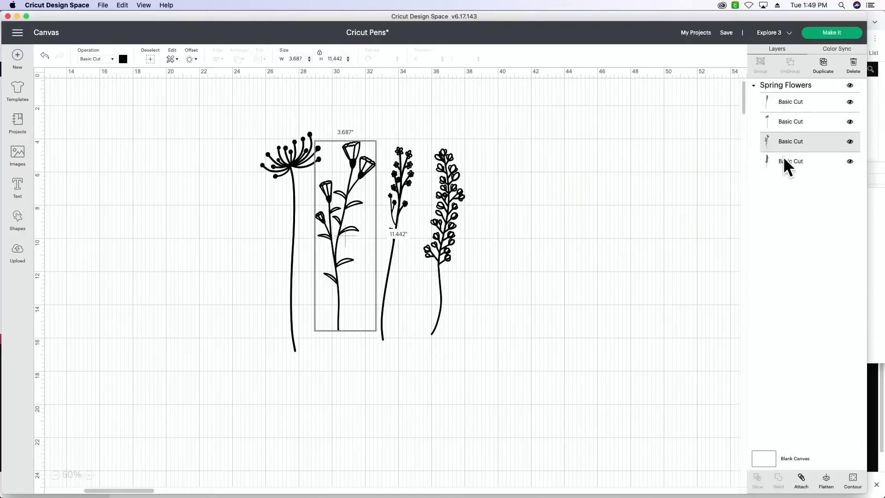
click(784, 160)
click(787, 134)
click(786, 120)
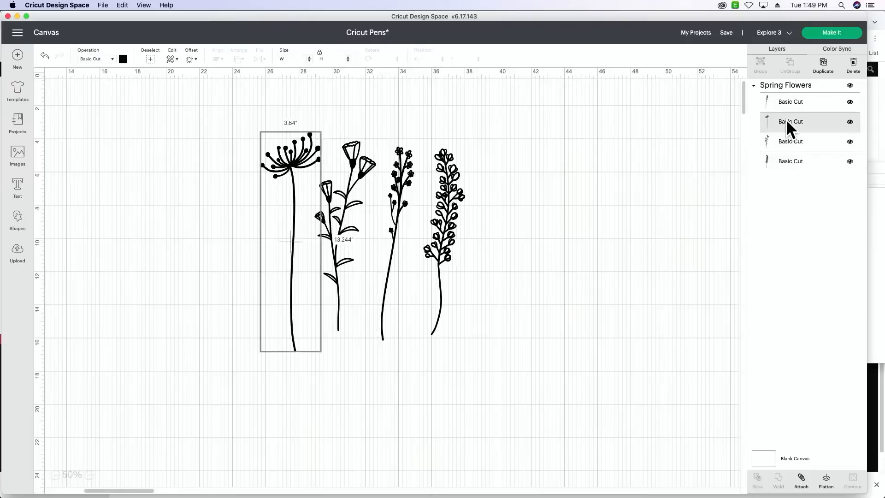
click(786, 101)
click(787, 116)
click(784, 136)
click(784, 153)
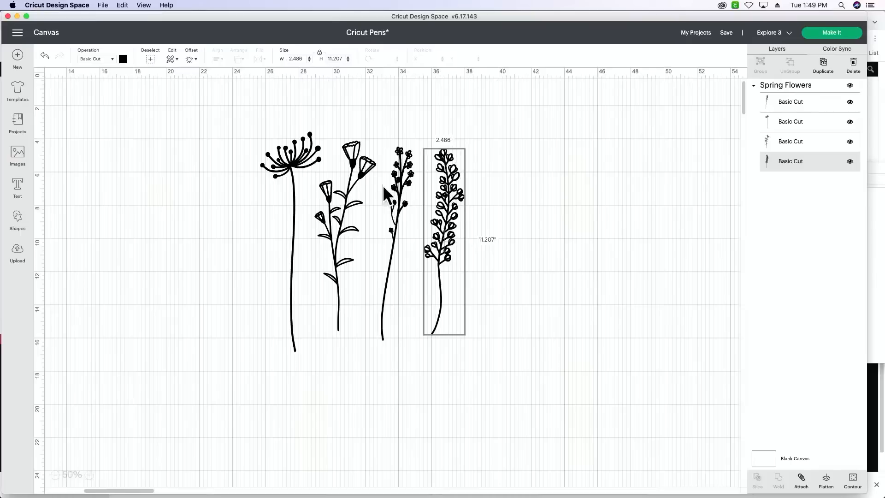
- Ungroup the Spring Flowers image into separate stems and nudge the dense-blossom stem to about X 35.5, Y 4.4
click(369, 218)
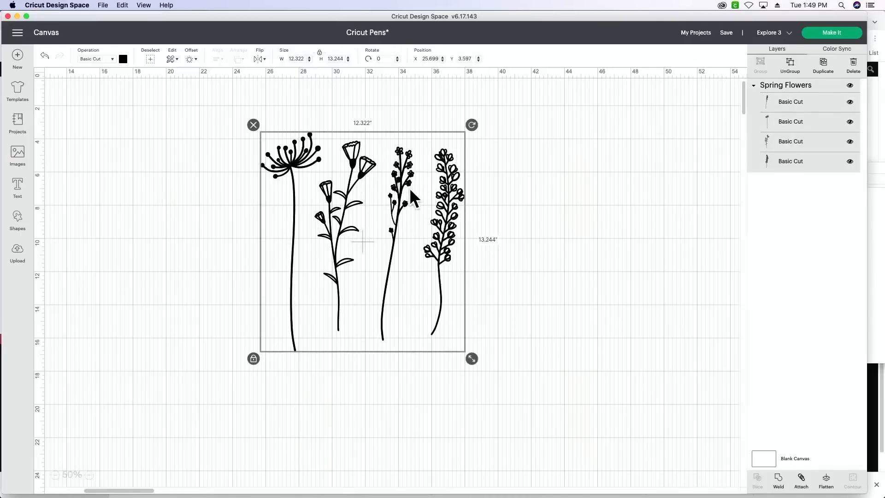
click(791, 65)
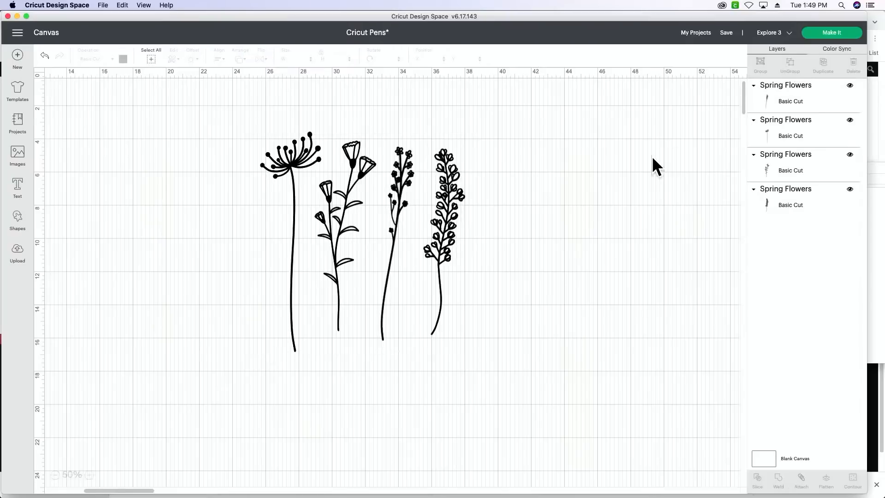
mouse_move(431, 215)
mouse_down()
mouse_move(461, 203)
mouse_move(416, 216)
mouse_move(362, 217)
mouse_move(444, 217)
mouse_up()
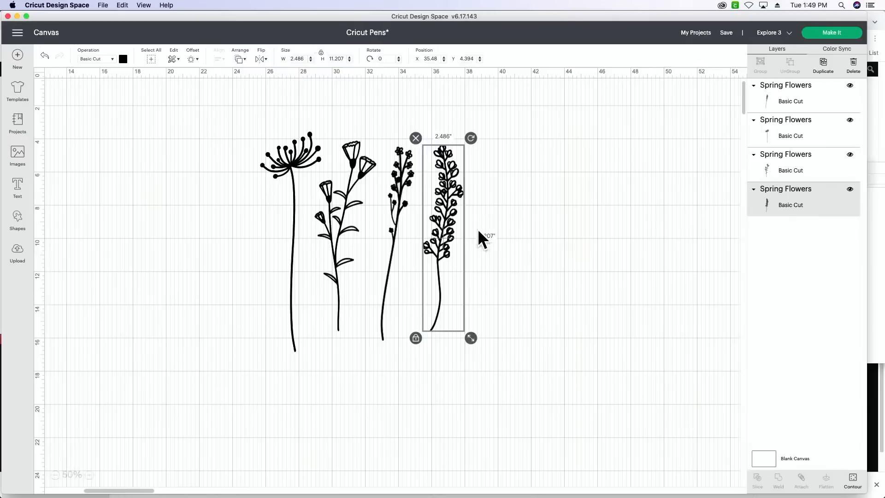
- Move the bell-flower stem over the umbrella-shaped flower's stem and rotate it to about 15°
click(292, 162)
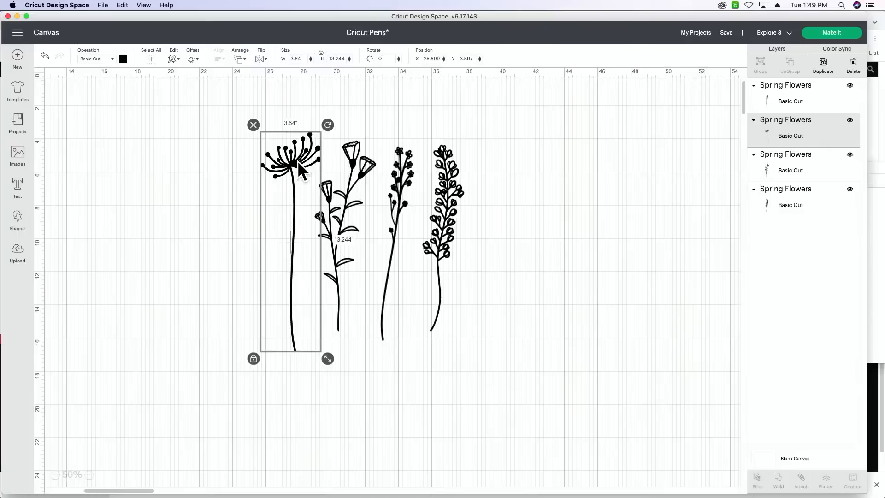
click(355, 190)
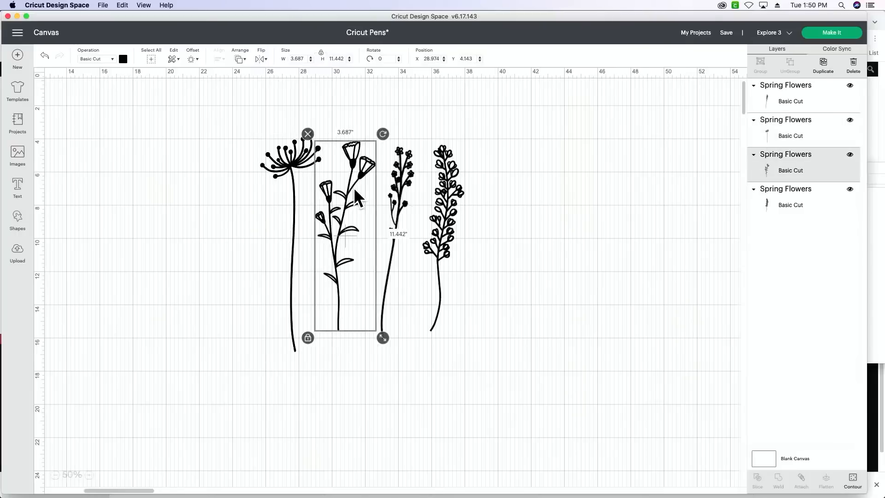
drag(355, 190, 314, 209)
drag(344, 152, 361, 171)
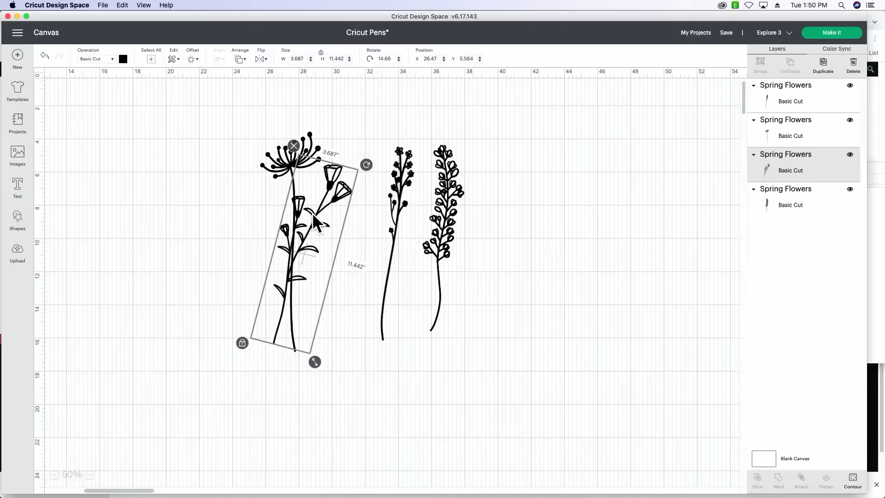
- Reposition the two overlapping stems and tilt the bell-flower stem to about 17° so that it crosses the umbrella-shaped flower's stem
mouse_move(313, 213)
mouse_down()
mouse_move(322, 202)
mouse_move(310, 210)
mouse_up()
drag(345, 187, 360, 166)
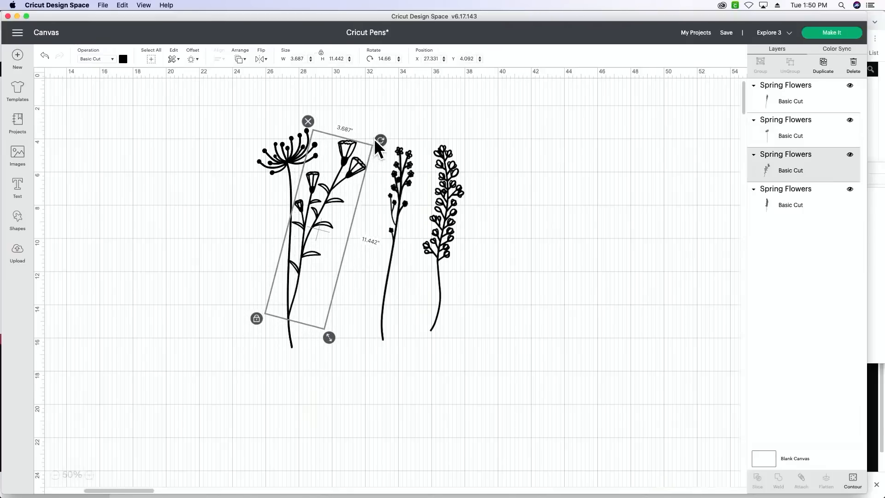
drag(374, 139, 324, 159)
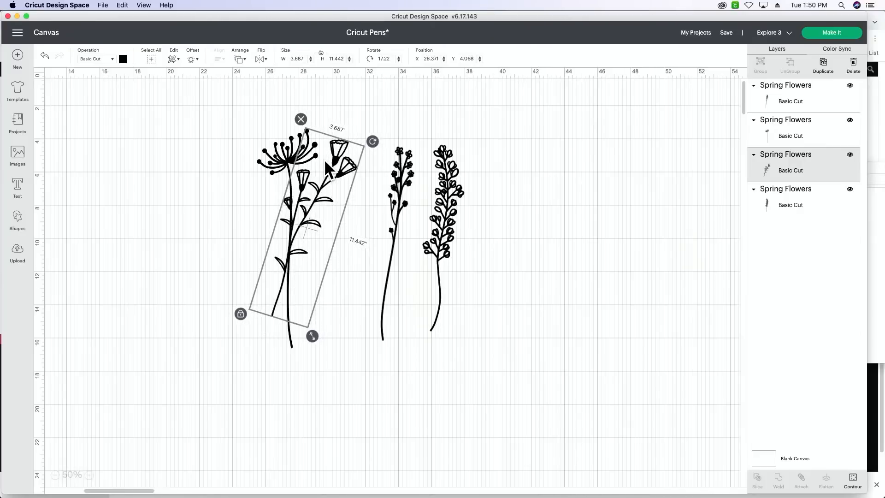
click(333, 316)
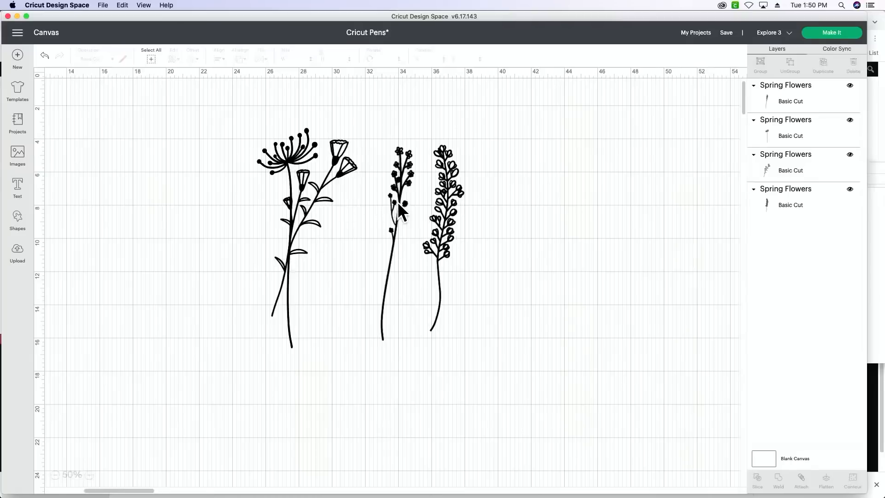
- Scale the umbrella-shaped flower to about 3.16 x 11.49 in and align its stem with the bell-flower stem
click(286, 167)
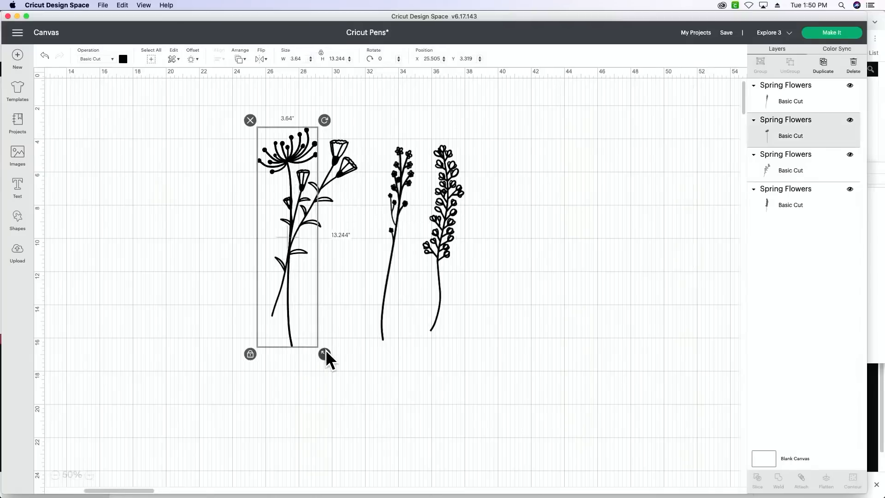
drag(326, 354, 317, 326)
drag(292, 171, 295, 170)
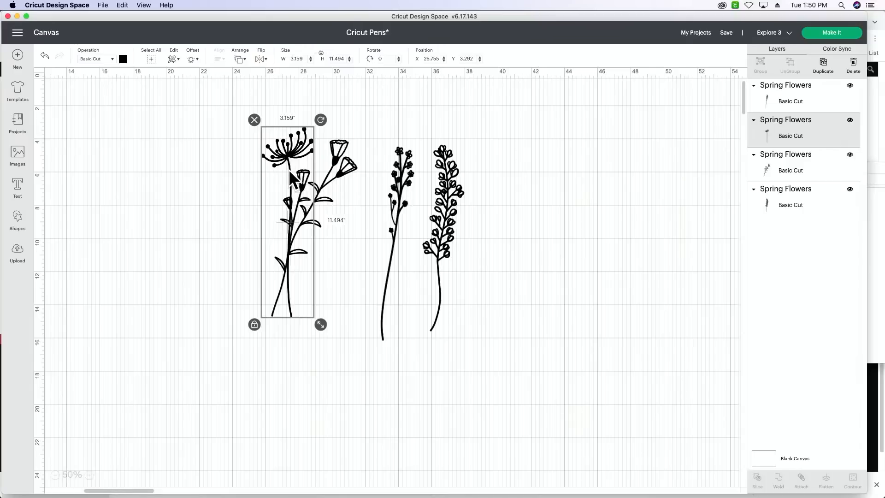
drag(290, 172, 293, 171)
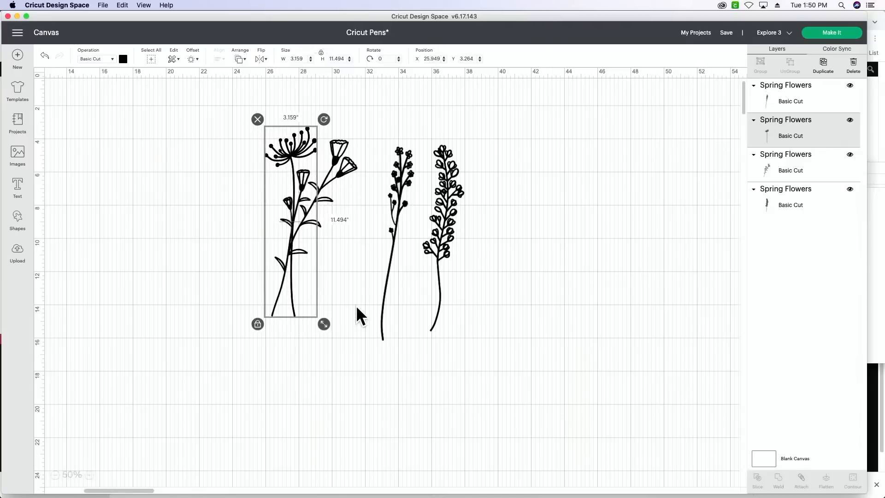
- Place the dense-blossom stem at the bouquet's left side, rotated to about 330° and scaled to about 10.9 in tall
click(439, 272)
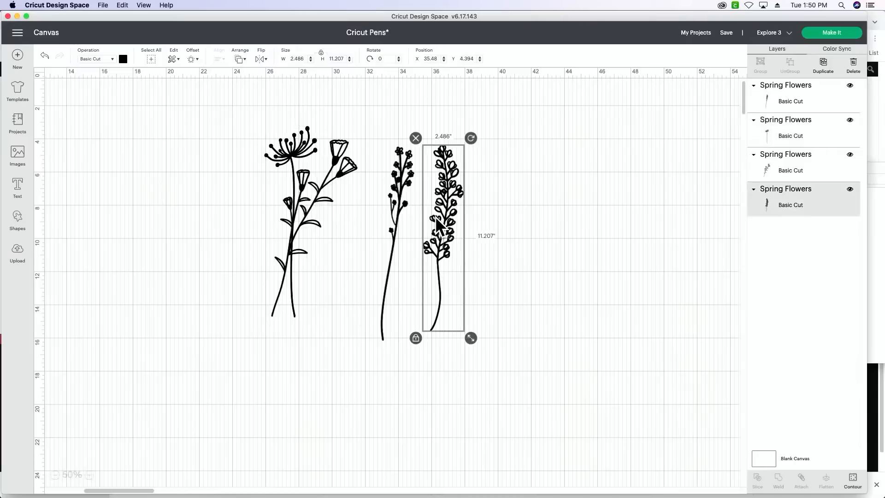
drag(439, 221, 254, 209)
drag(286, 131, 231, 134)
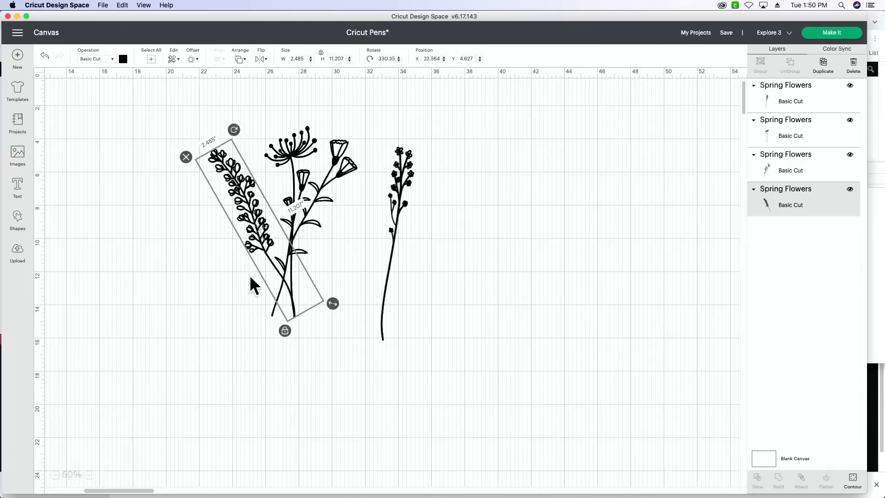
drag(246, 224, 264, 222)
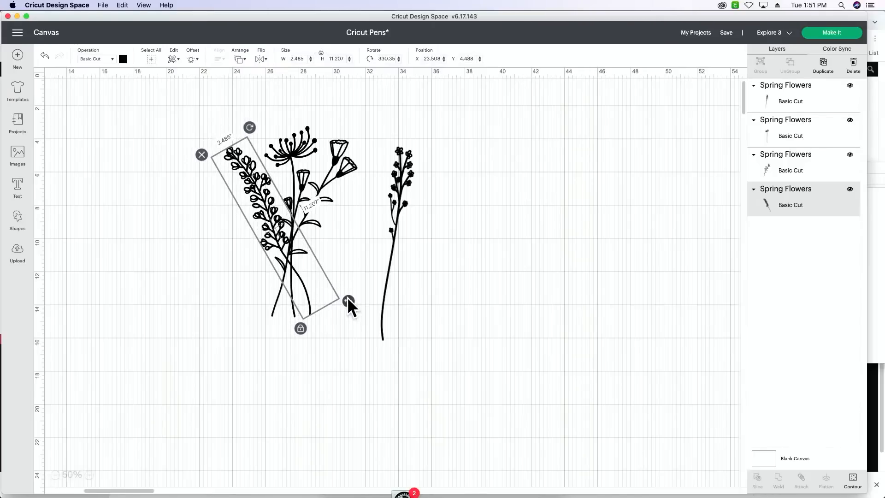
- Move the remaining small-blossom stem away from the bouquet, duplicate it twice and spread the three copies side by side
click(405, 189)
drag(404, 189, 501, 175)
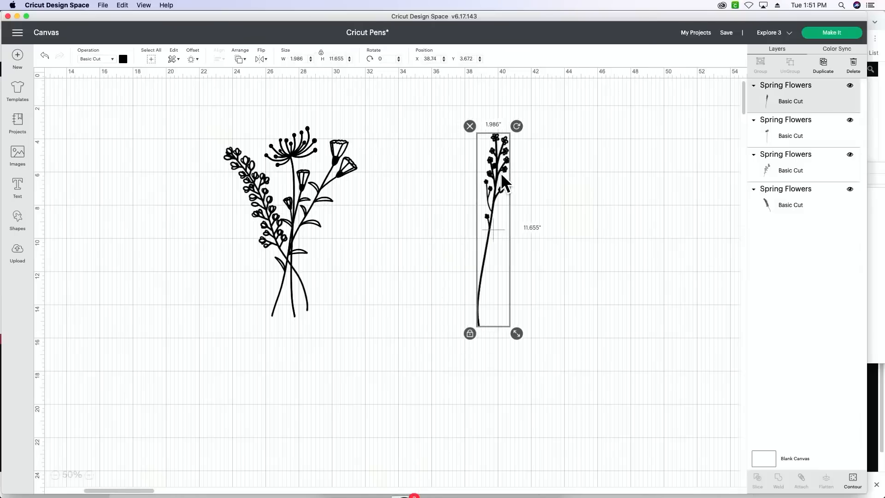
click(824, 65)
click(824, 65)
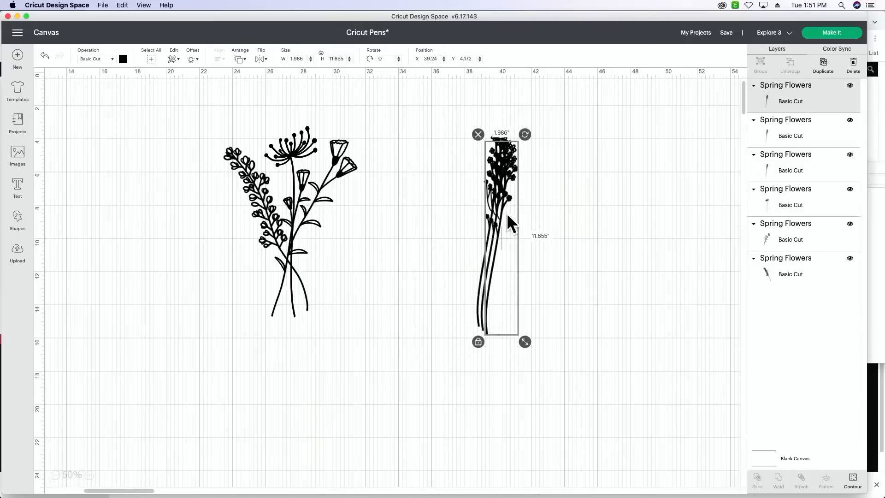
mouse_move(507, 213)
mouse_down()
mouse_move(565, 207)
mouse_move(494, 206)
mouse_up()
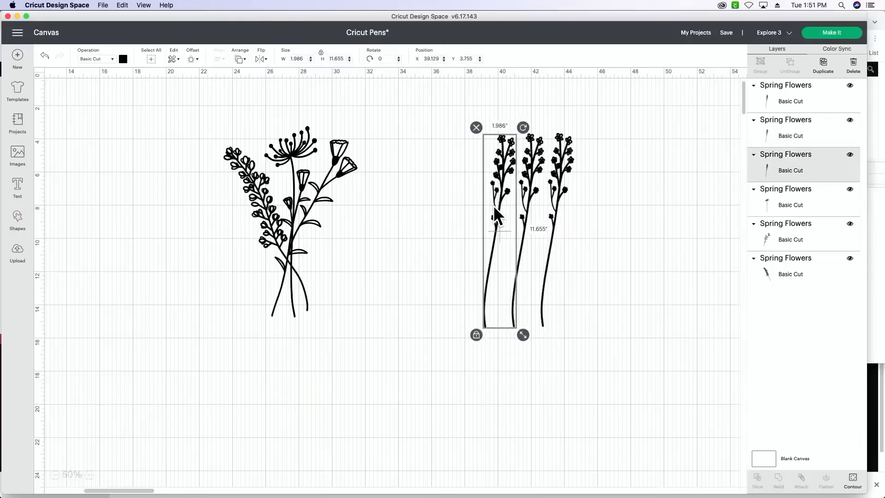
click(465, 260)
- Shift the tilted dense-blossom stem to about X 23.65, Y 4.14 within the bouquet
click(272, 214)
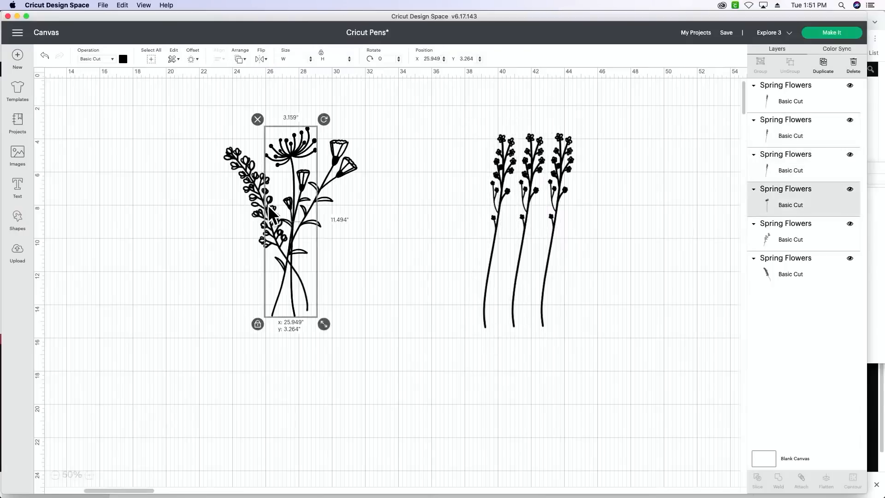
click(242, 178)
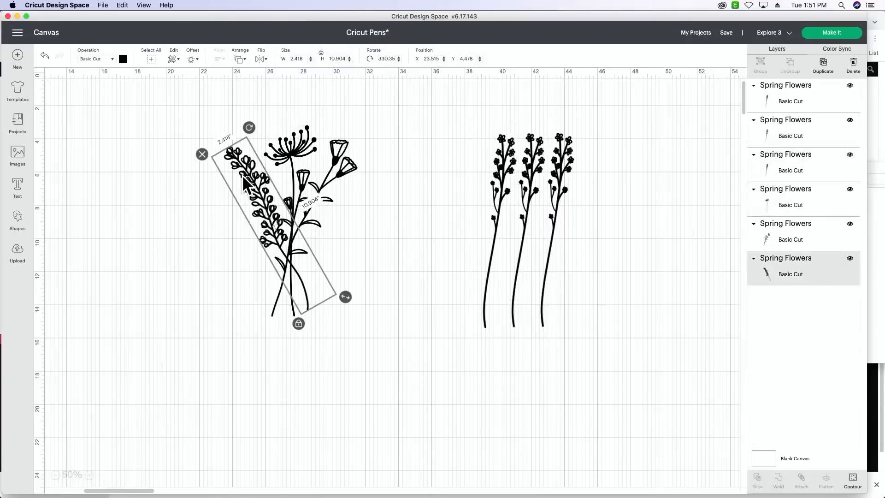
drag(242, 176, 249, 167)
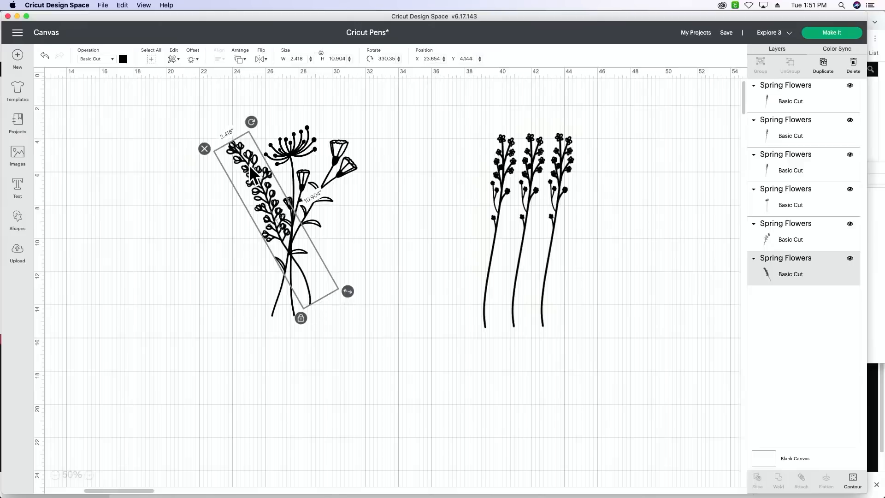
- Rotate the dense-blossom stem to about 335° and shift it slightly outward to about X 23.85, Y 3.92
drag(253, 123, 262, 126)
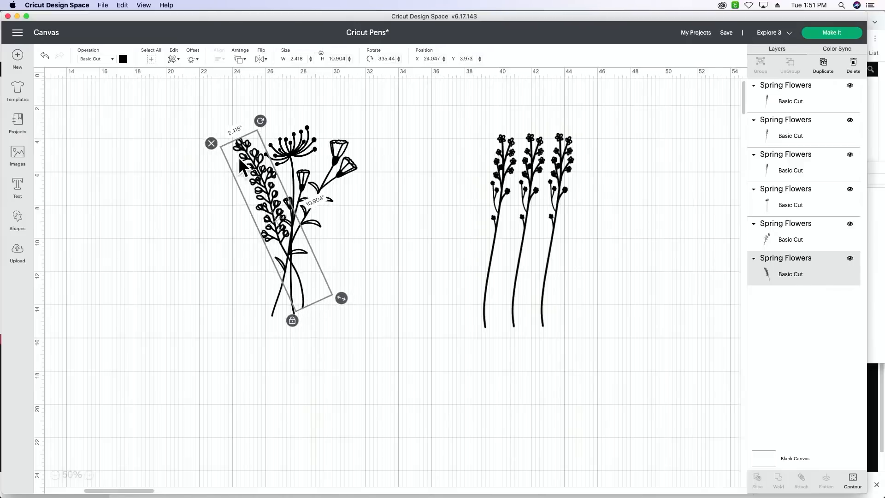
drag(265, 184, 262, 184)
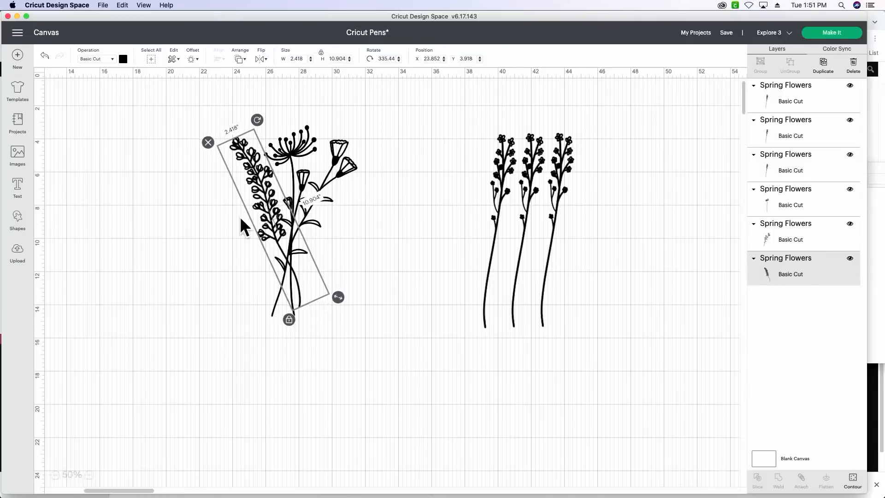
click(235, 237)
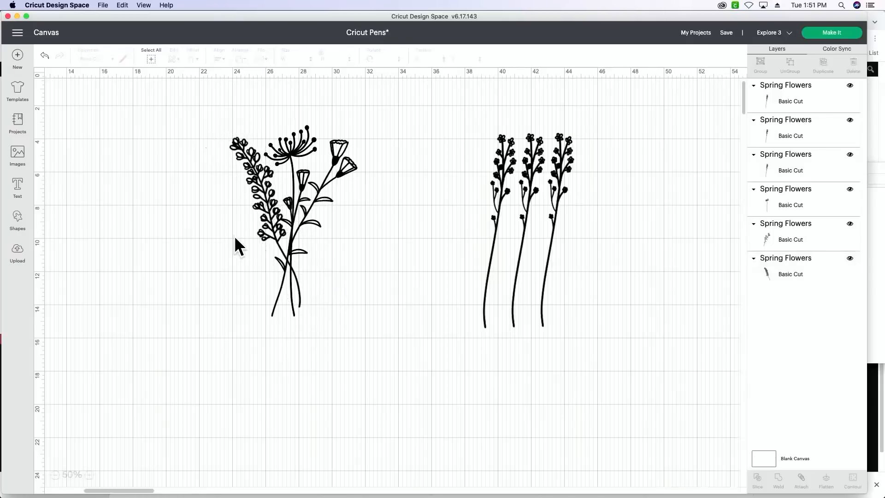
click(269, 229)
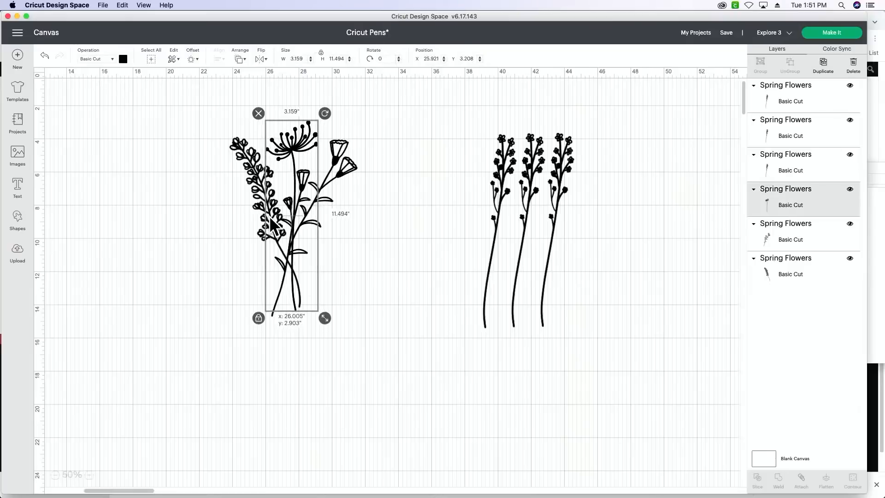
click(257, 198)
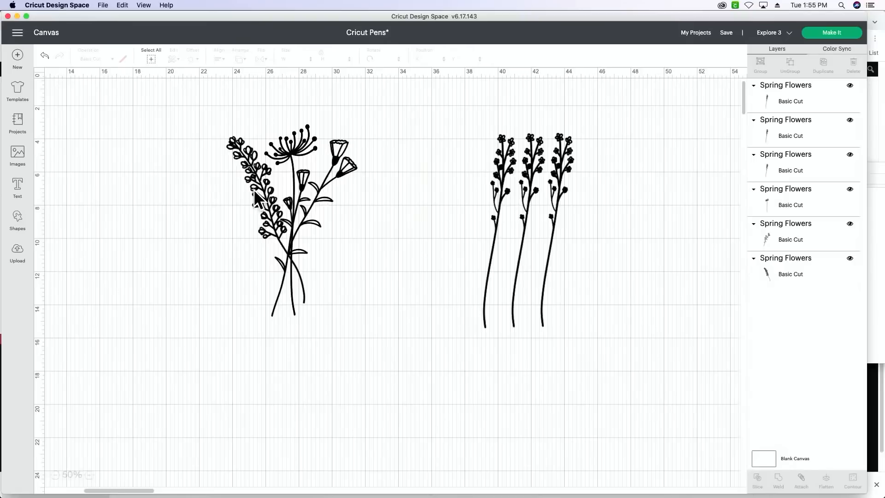
- Scale the dense-blossom stem to about 2.2 x 9.93 in and move it to about X 23.87, Y 3.48
click(260, 199)
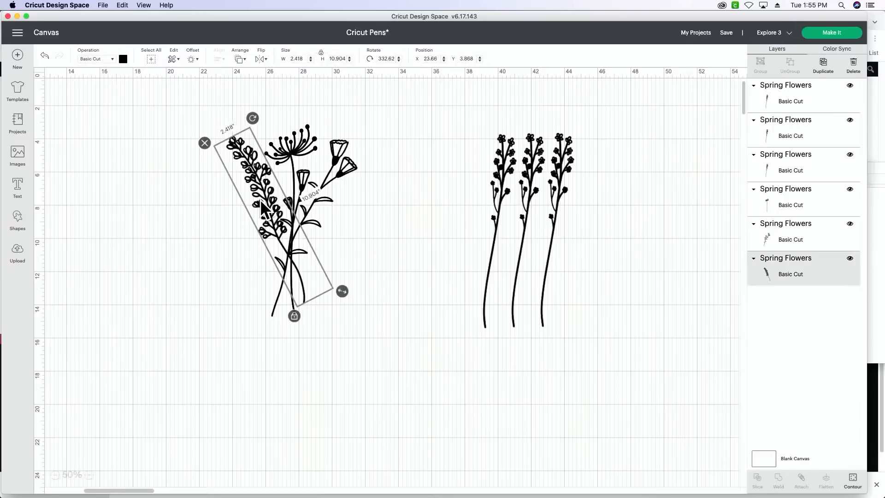
drag(345, 292, 333, 279)
click(278, 232)
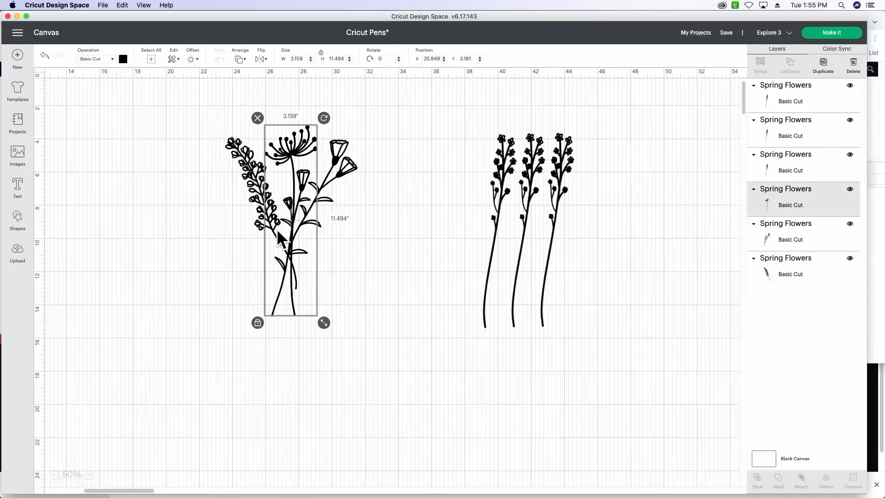
click(257, 193)
drag(257, 192, 261, 186)
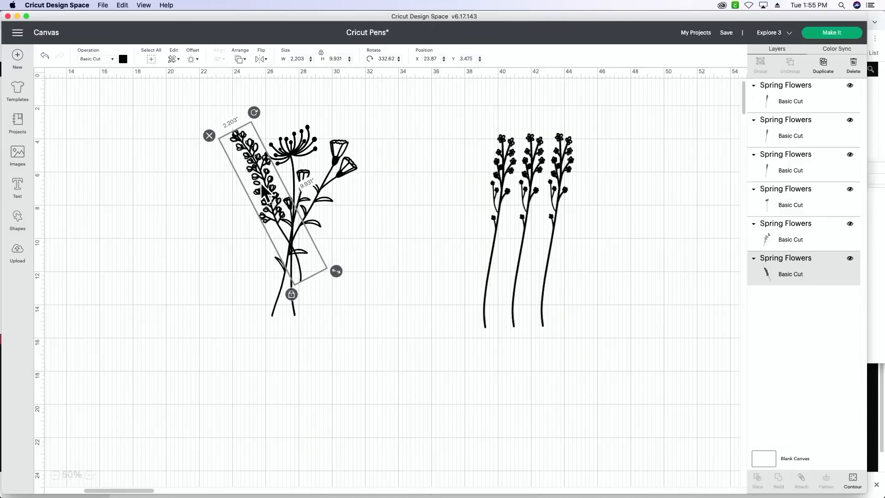
click(222, 236)
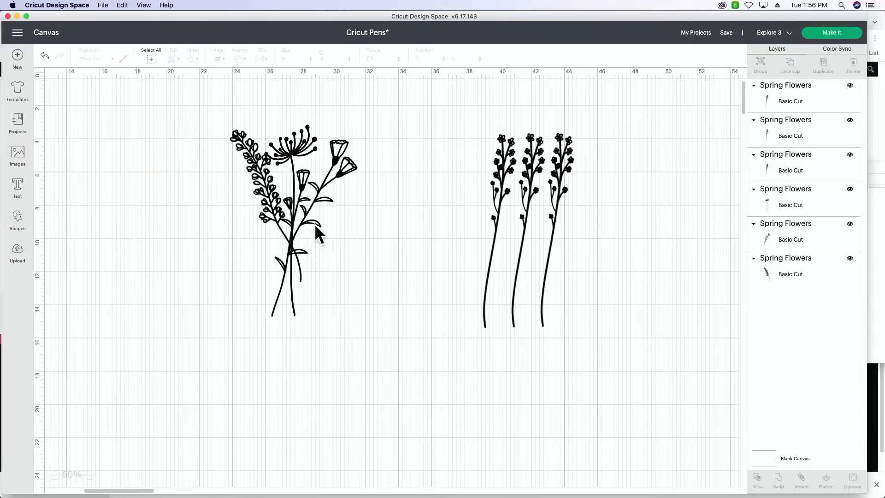
- Add the four-flower image from the recent uploads beside the bouquet and delete it again
click(18, 258)
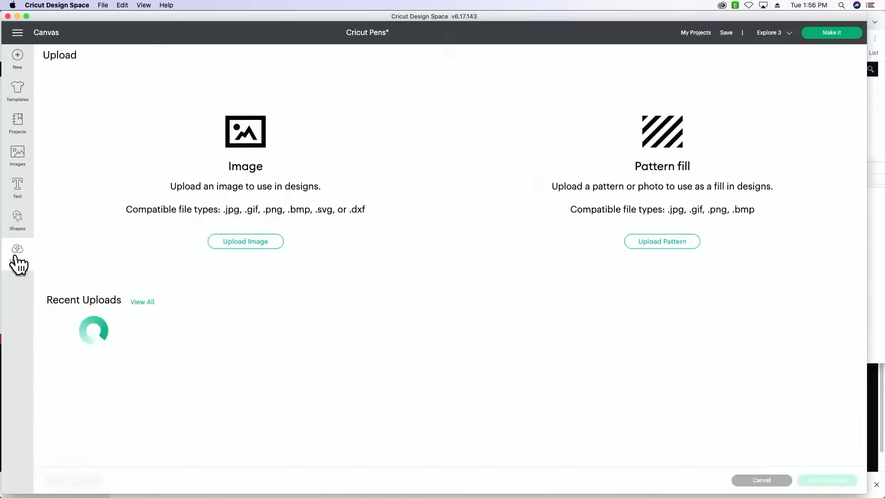
click(62, 354)
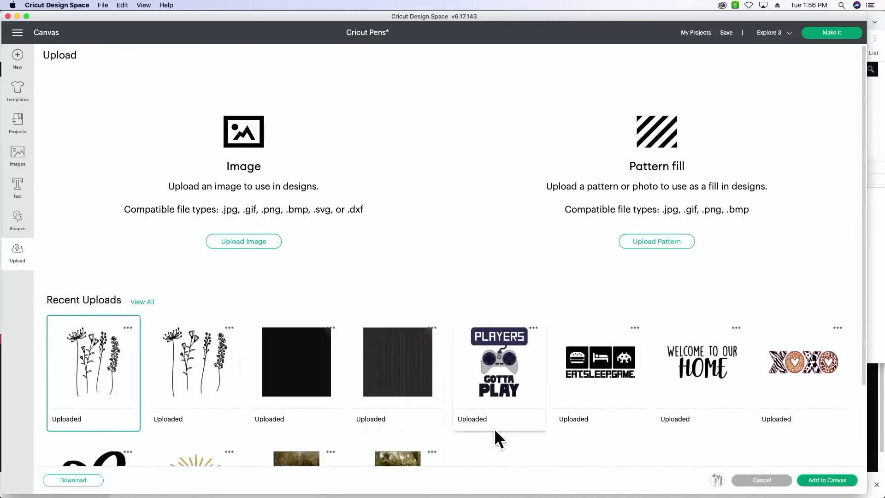
click(812, 481)
drag(153, 207, 158, 248)
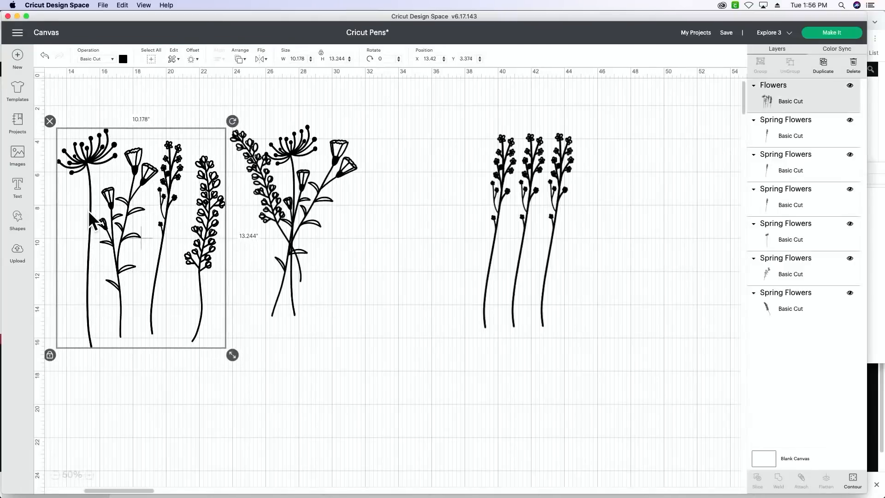
key(Delete)
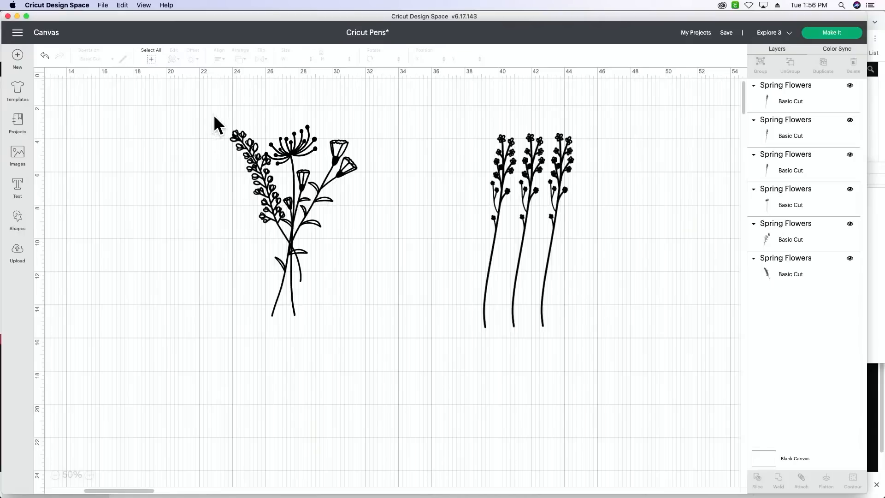
- Group the three stems of the bouquet and delete the three separate small-blossom stems
drag(214, 114, 386, 340)
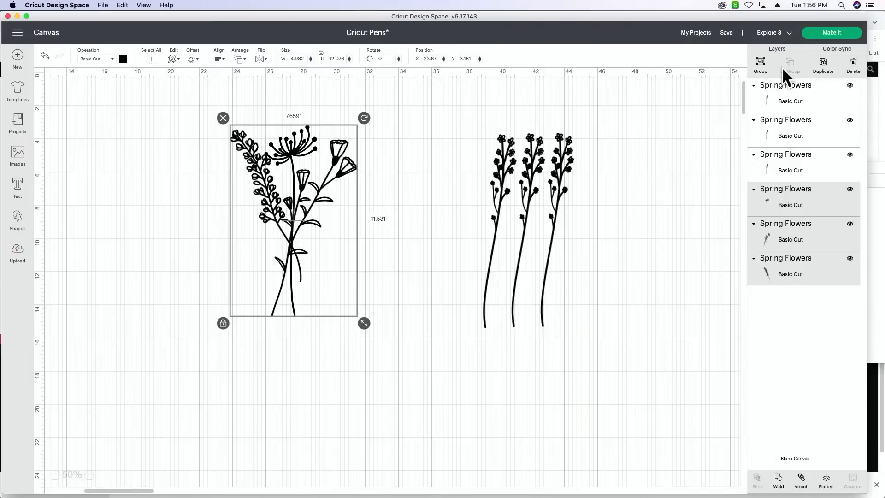
click(759, 64)
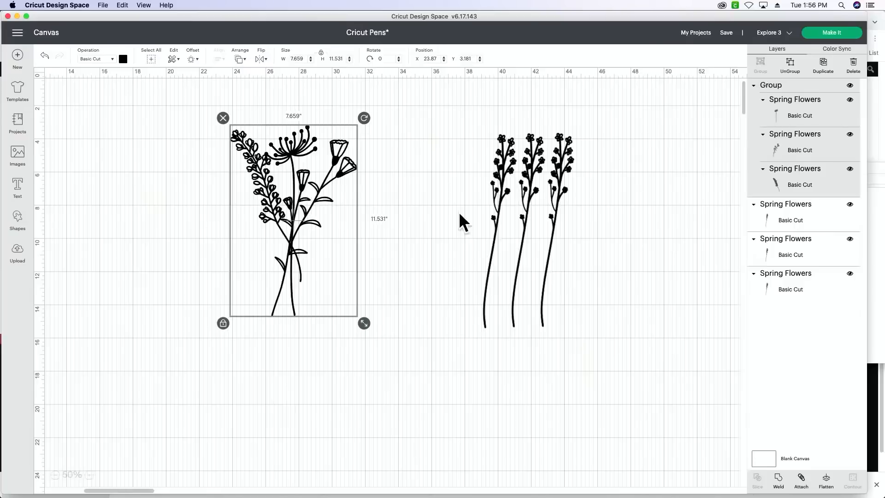
drag(483, 120, 610, 313)
key(Delete)
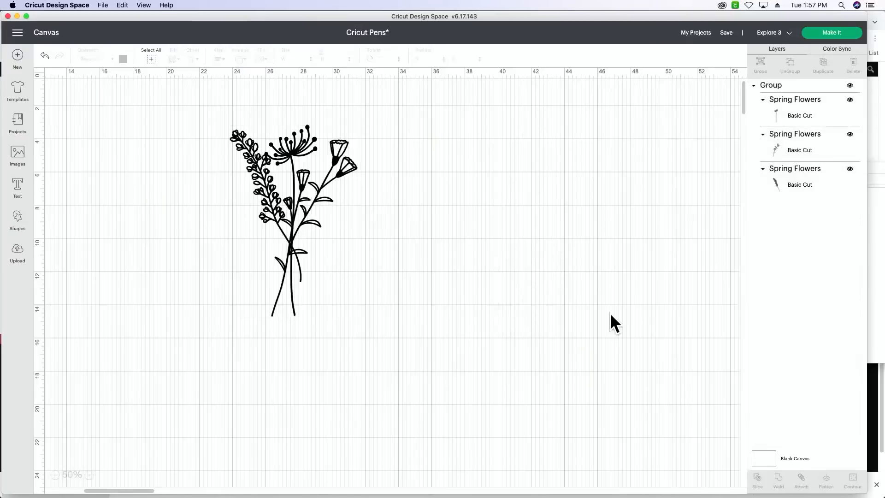
- Preview how the grouped bouquet is laid out for cutting with on-mat loading, and return to the canvas
click(847, 30)
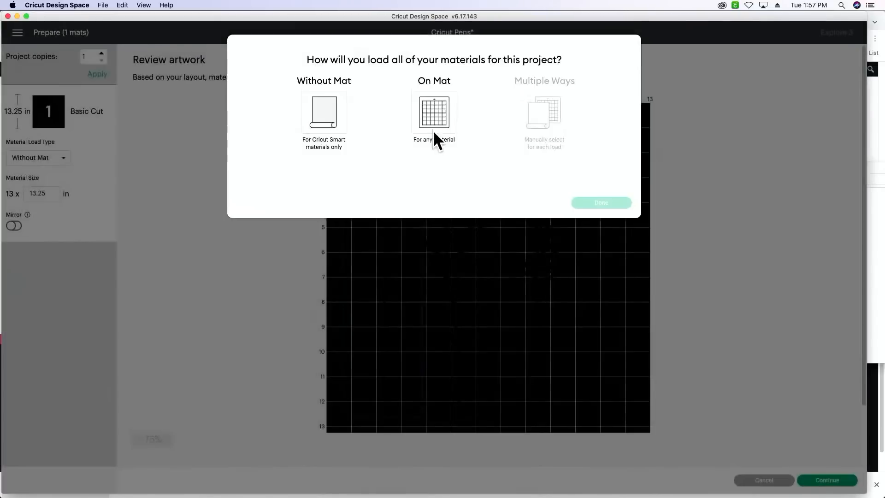
click(434, 130)
click(597, 204)
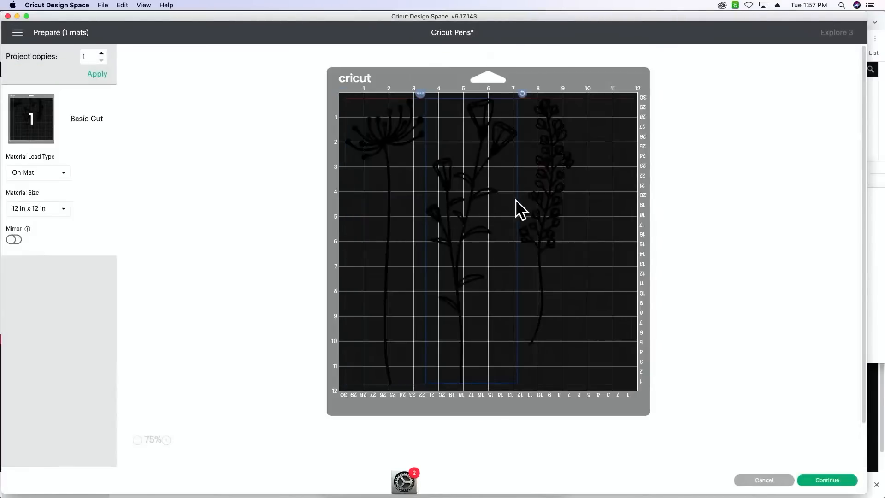
click(171, 439)
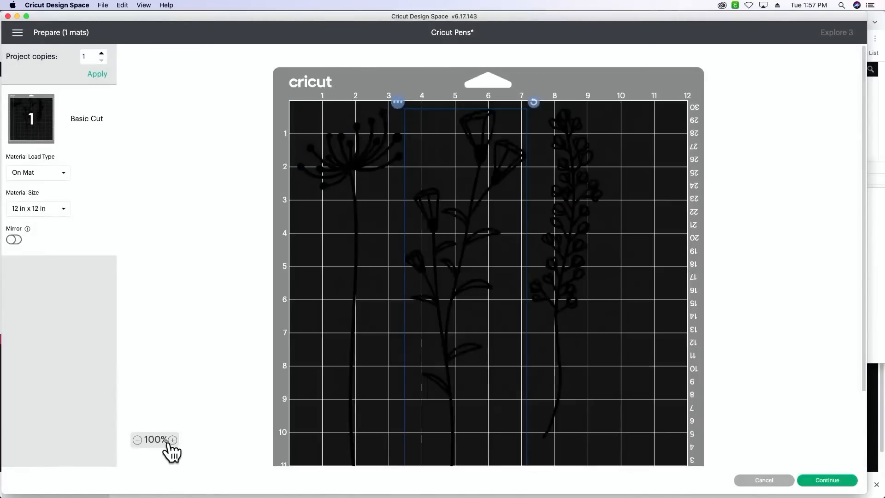
click(170, 439)
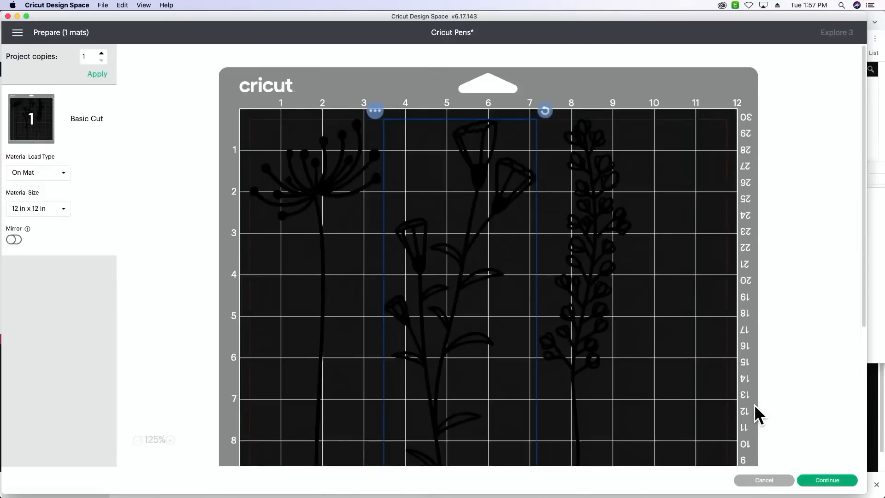
click(763, 482)
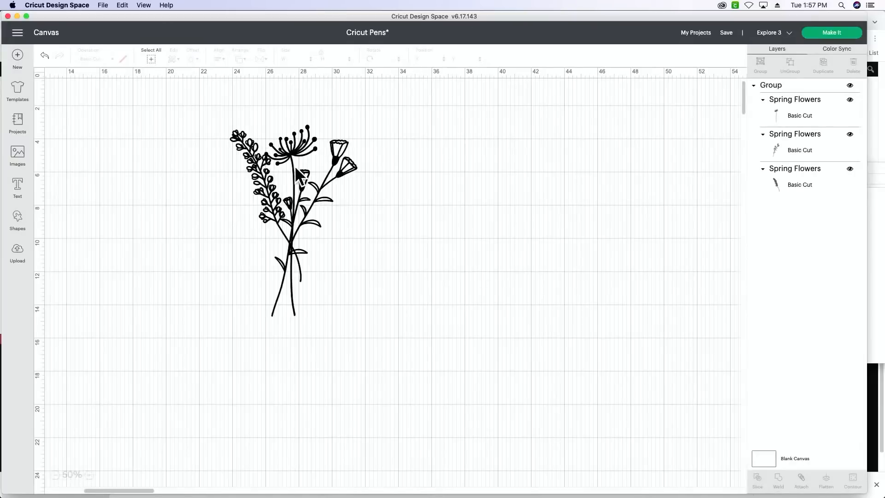
- Change the bouquet's material color to light purple and attach its stems so they keep their arrangement
drag(200, 96, 367, 364)
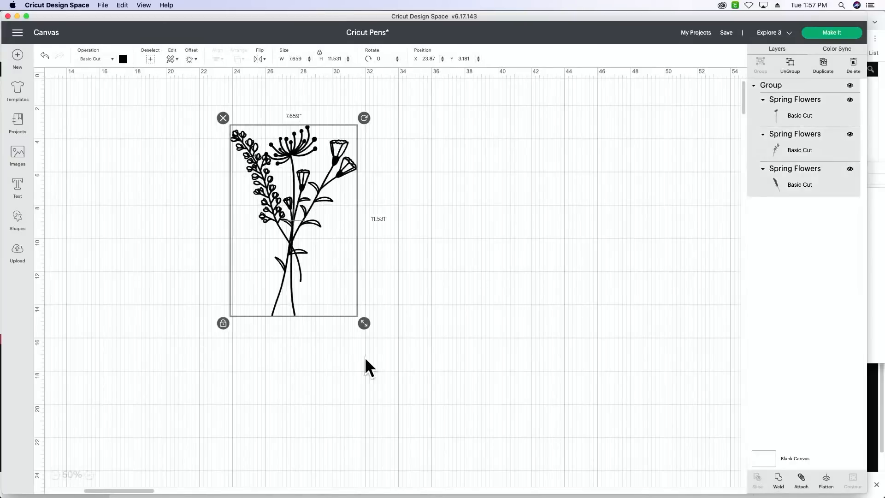
click(123, 59)
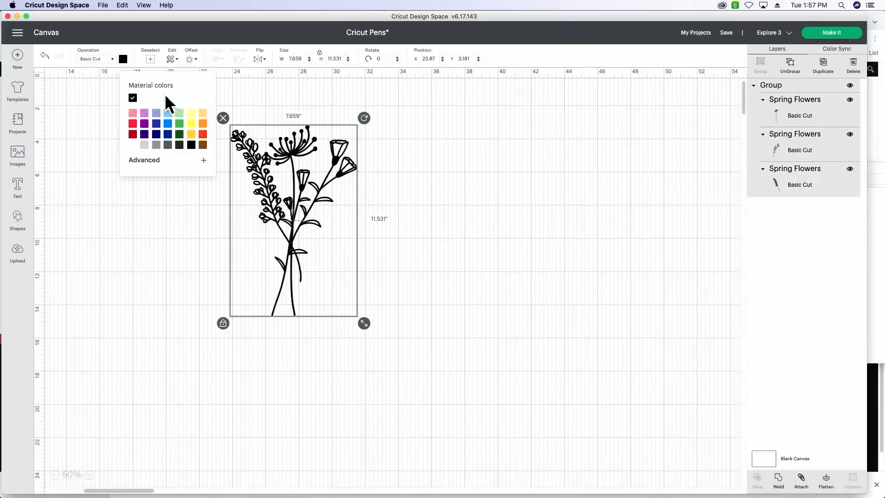
click(144, 113)
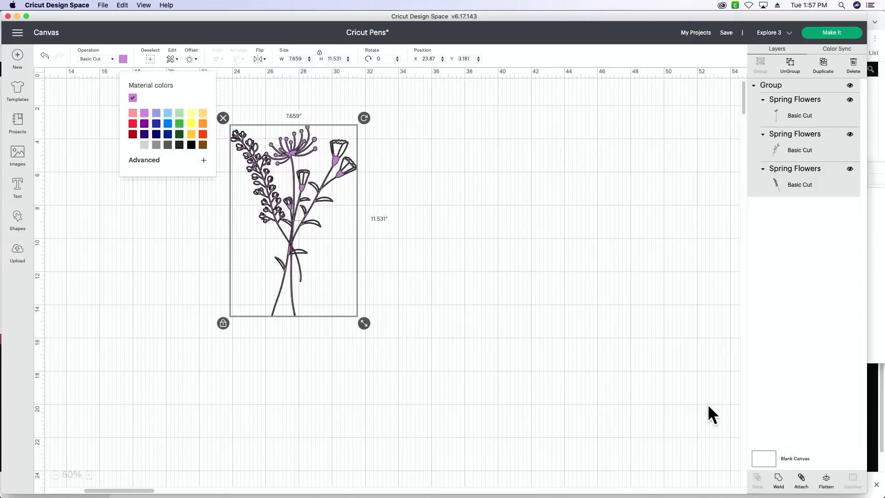
click(801, 479)
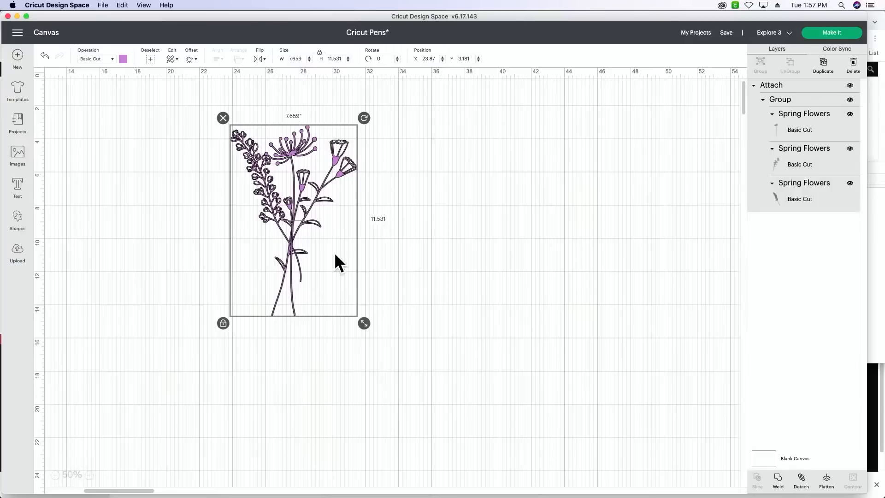
- Preview the attached bouquet's cutting layout with on-mat loading
click(820, 34)
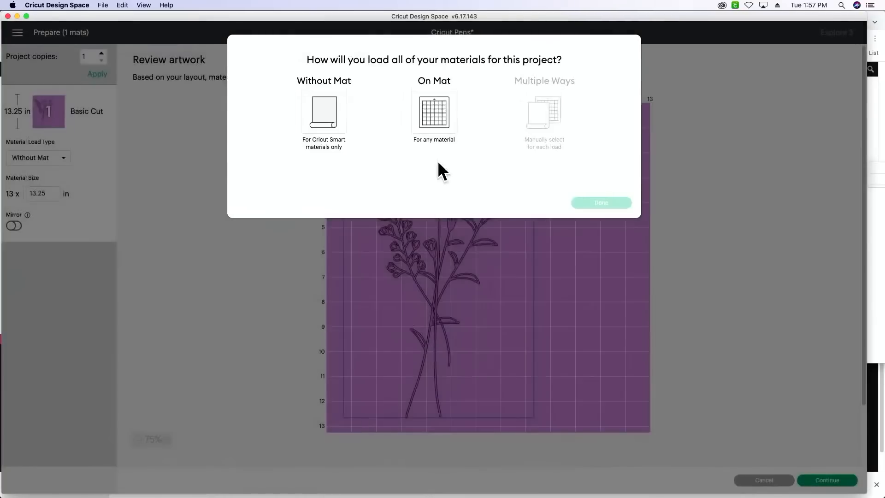
click(451, 121)
click(595, 204)
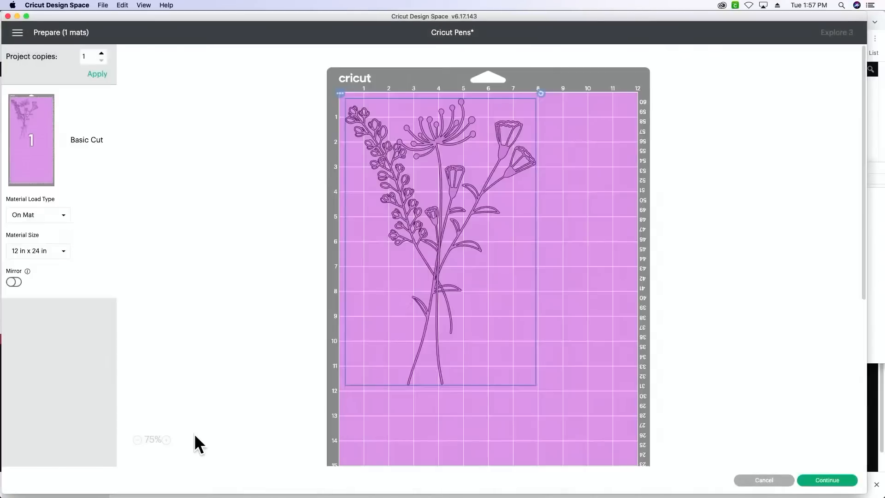
click(165, 441)
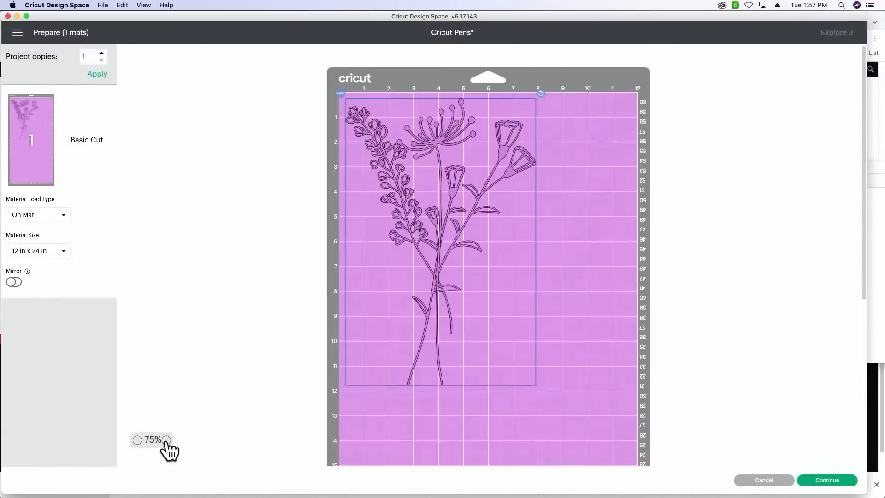
click(166, 440)
click(167, 440)
click(166, 440)
scroll(267, 402, down, 2)
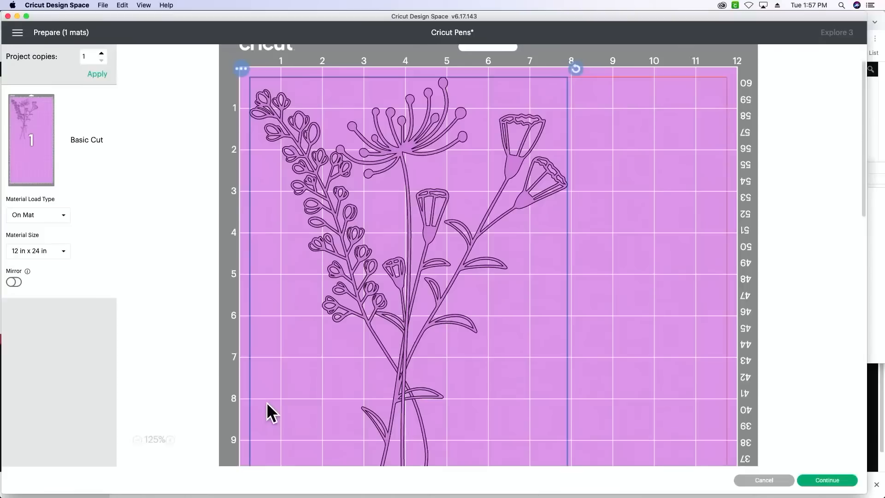
- Examine the cut lines where the bouquet's stems overlap in the mat preview, and return to the canvas
click(196, 358)
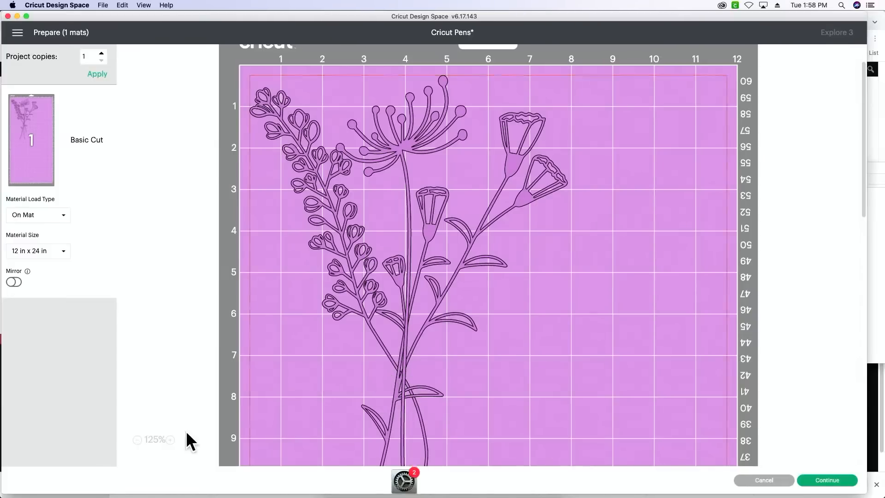
click(170, 439)
click(170, 439)
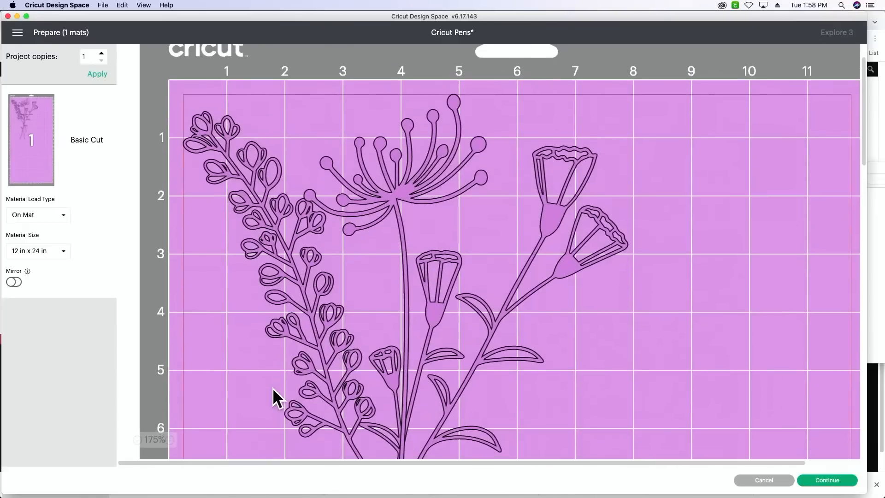
scroll(272, 388, down, 5)
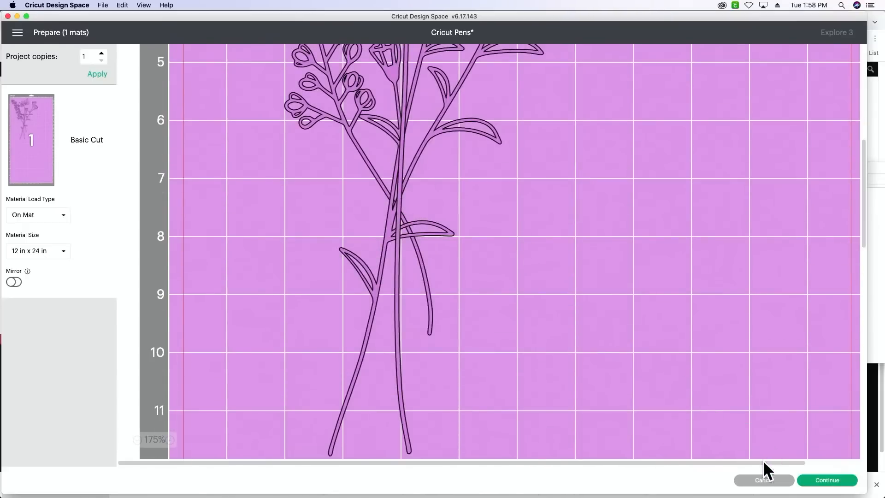
click(762, 480)
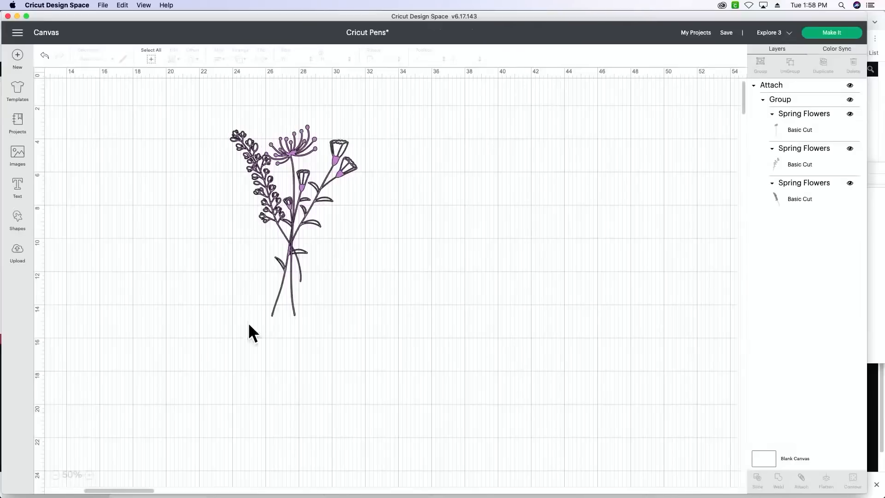
- Detach the light purple bouquet and ungroup it into its three separate Spring Flowers stems
click(89, 475)
click(90, 475)
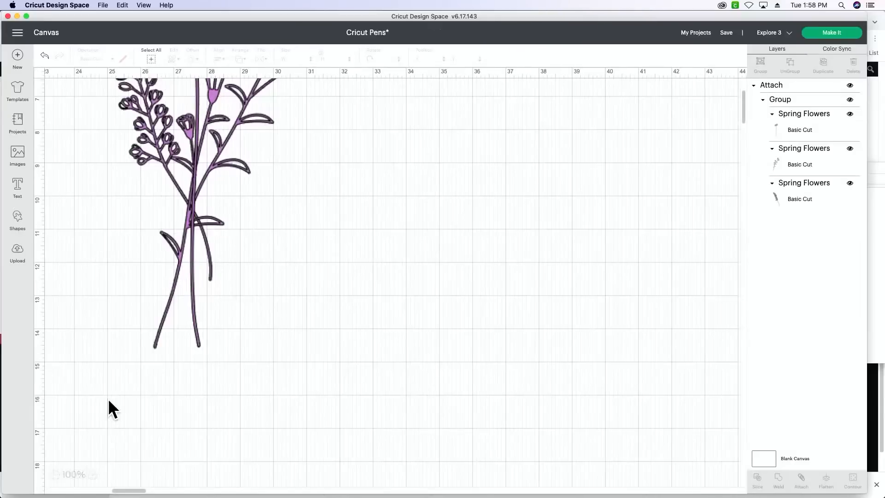
scroll(109, 400, up, 1)
scroll(108, 399, left, 10)
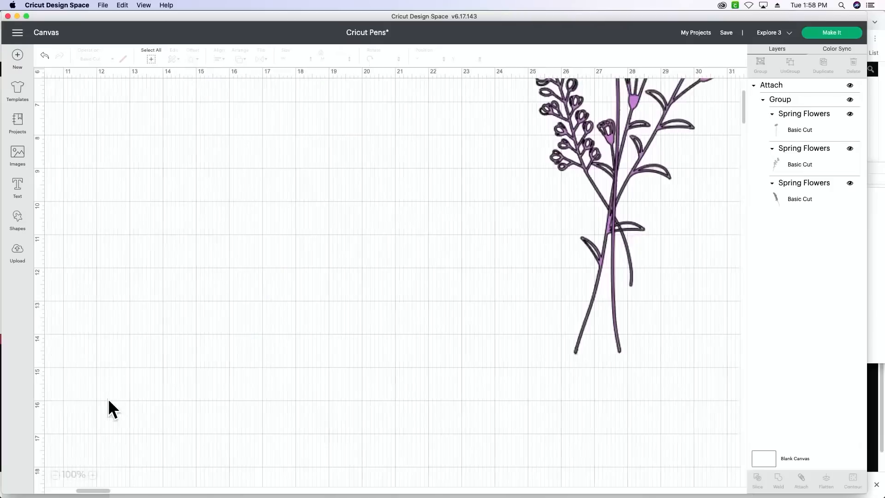
scroll(108, 399, up, 5)
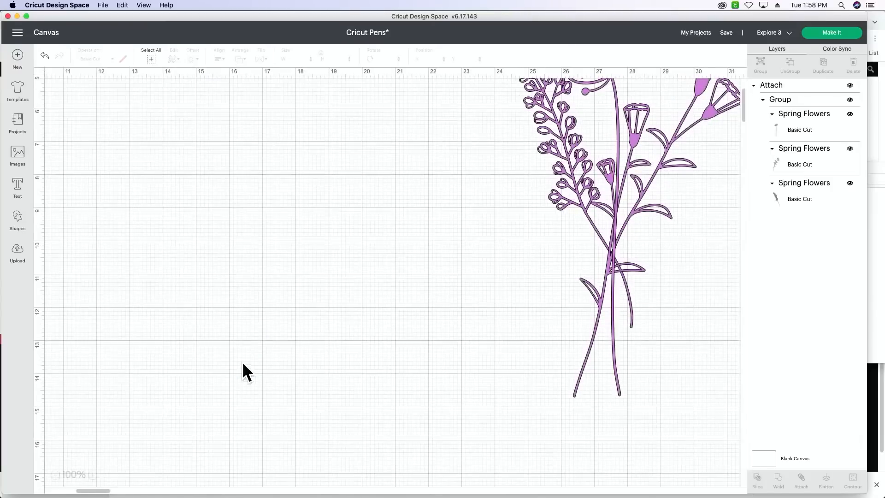
scroll(283, 322, up, 10)
scroll(283, 323, right, 1)
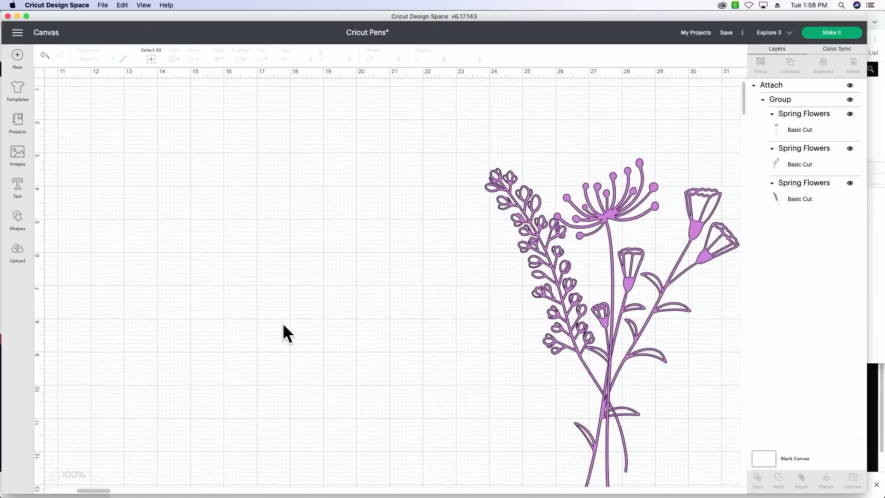
scroll(283, 325, right, 13)
scroll(283, 324, left, 3)
scroll(283, 324, left, 1)
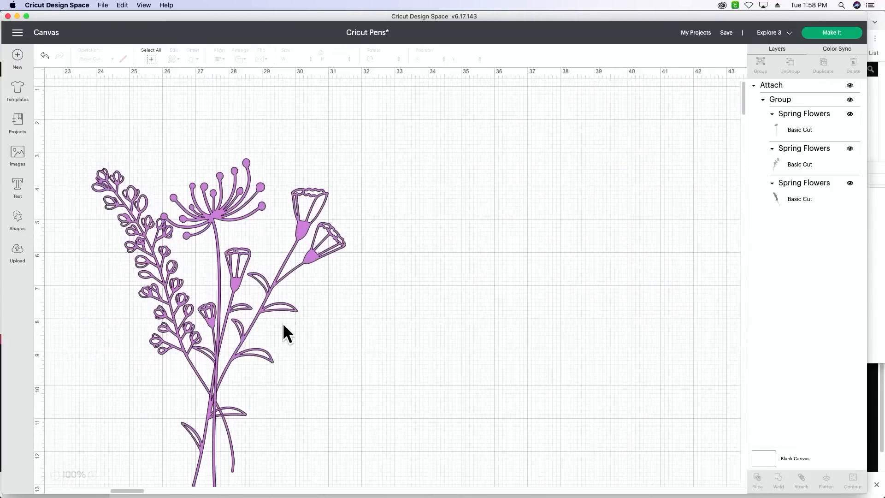
click(218, 215)
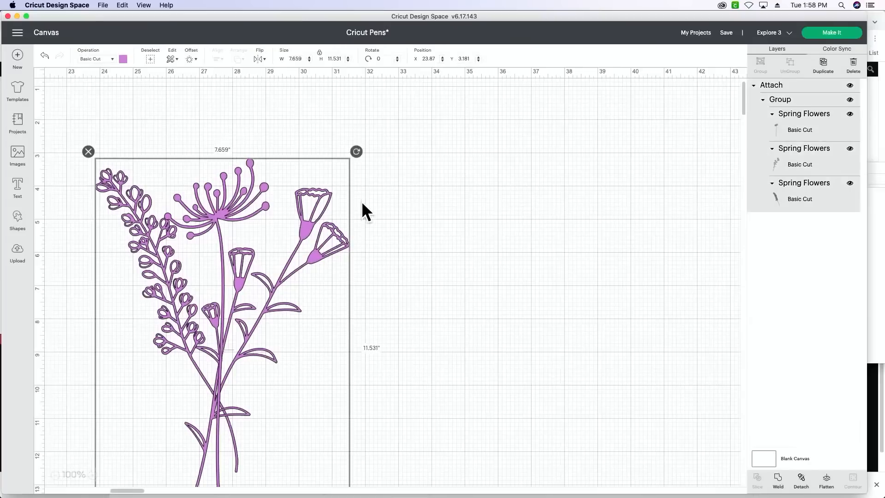
click(802, 479)
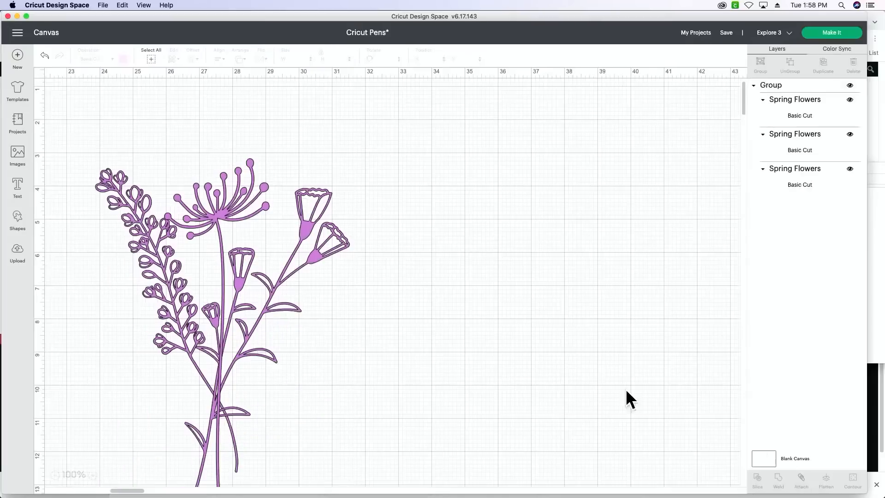
click(298, 254)
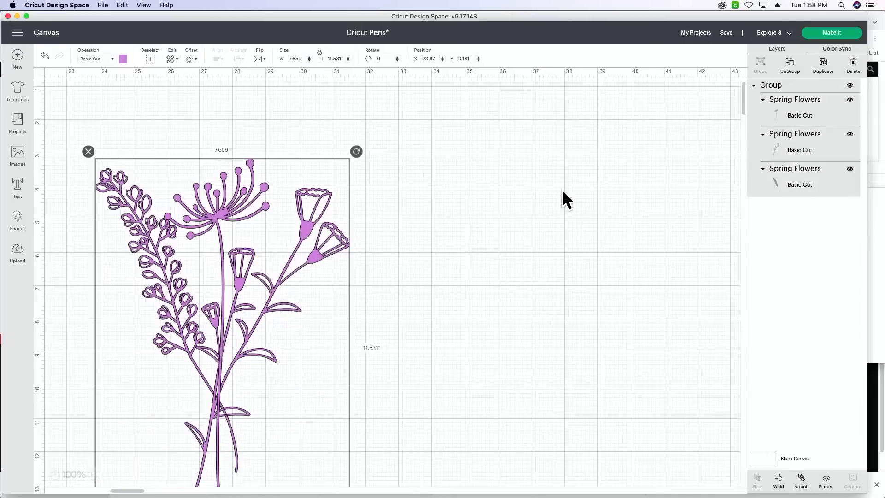
click(790, 65)
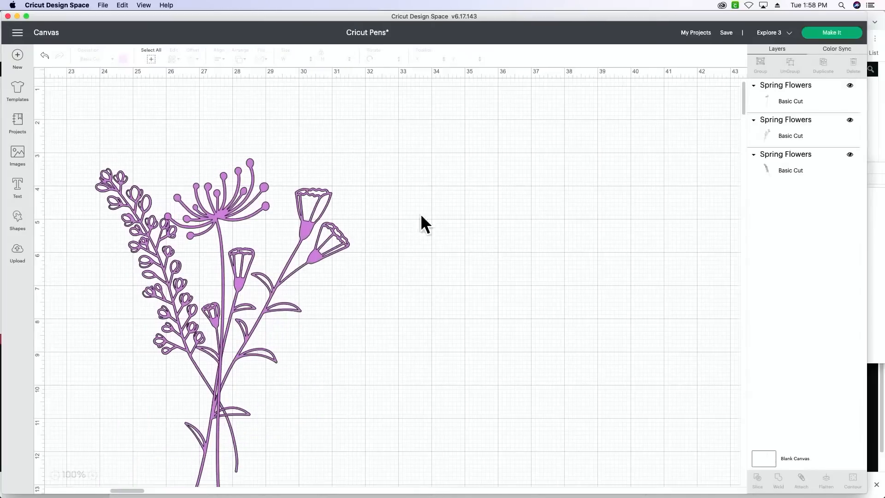
- Recolor the three stems individually: cup-shaped flowers light blue, the round-headed flower light yellow, and the budded stem dark red
click(325, 222)
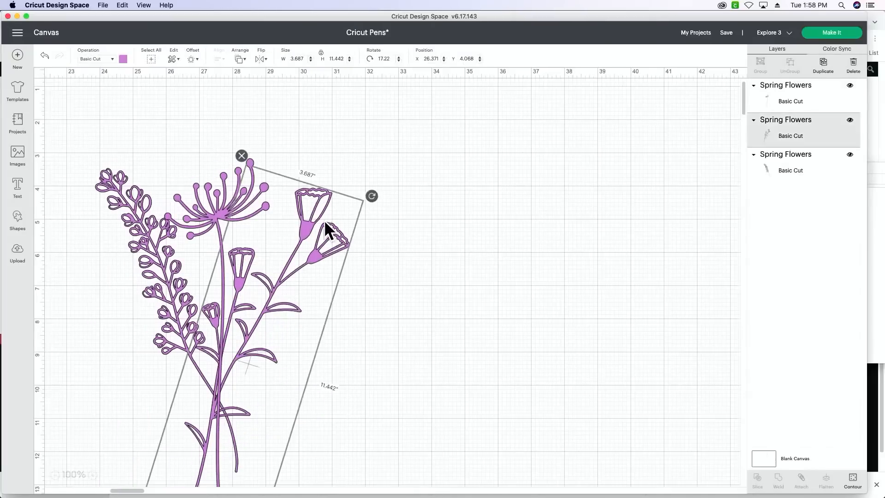
click(123, 59)
click(165, 112)
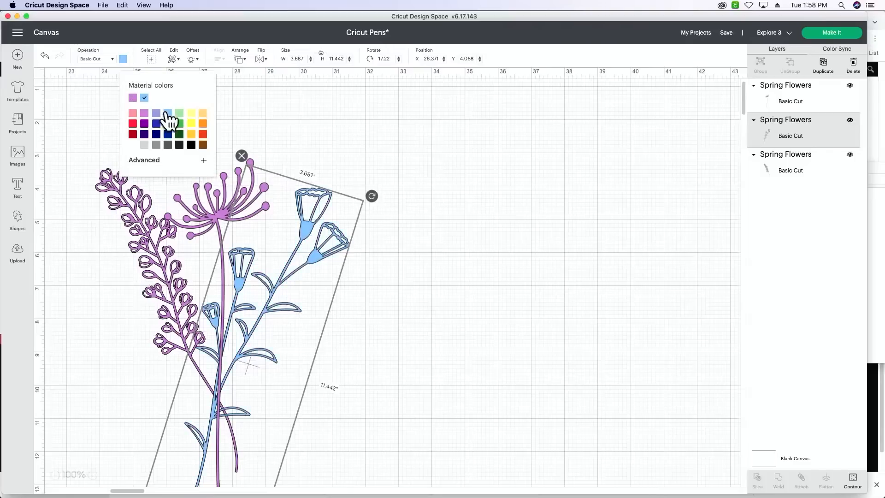
click(218, 203)
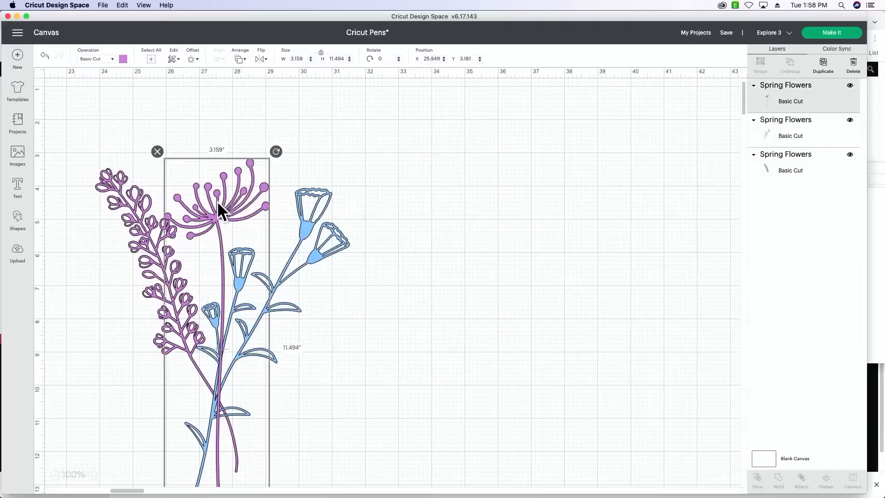
click(124, 60)
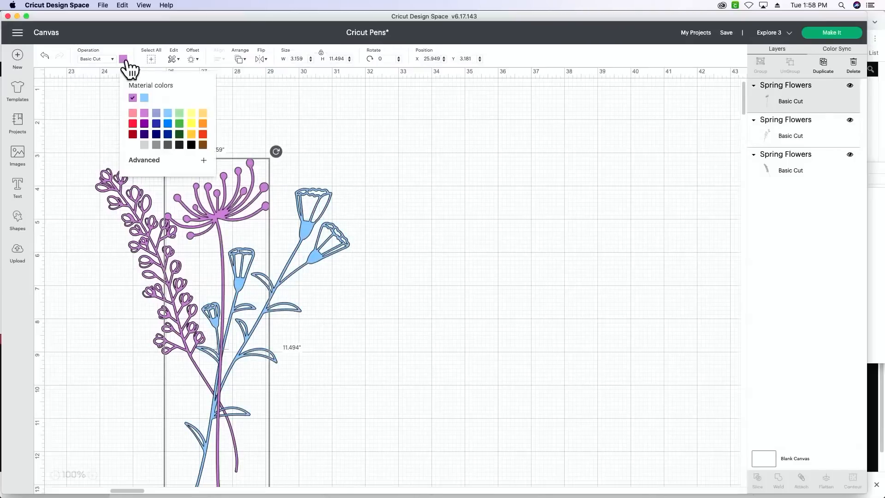
click(191, 114)
click(126, 195)
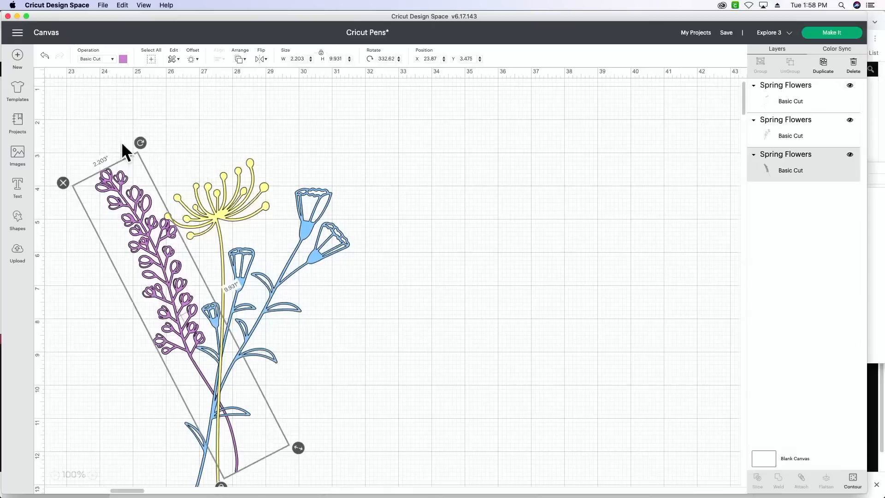
click(123, 59)
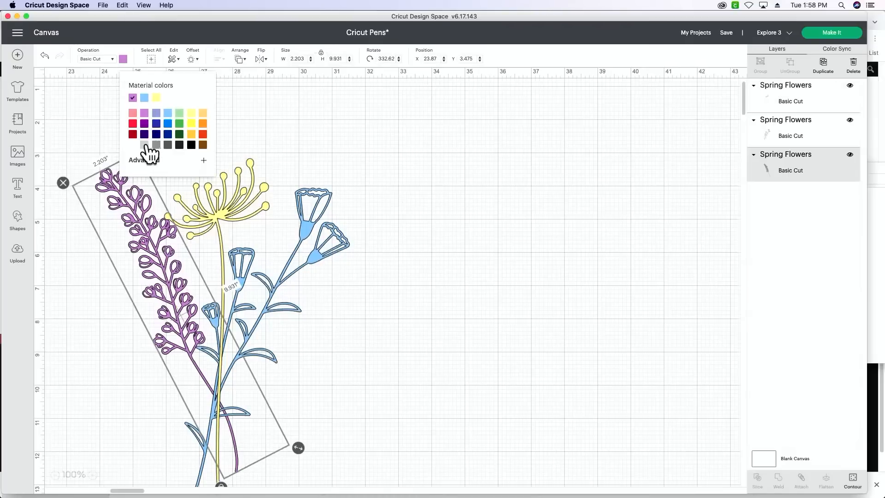
click(134, 135)
click(456, 342)
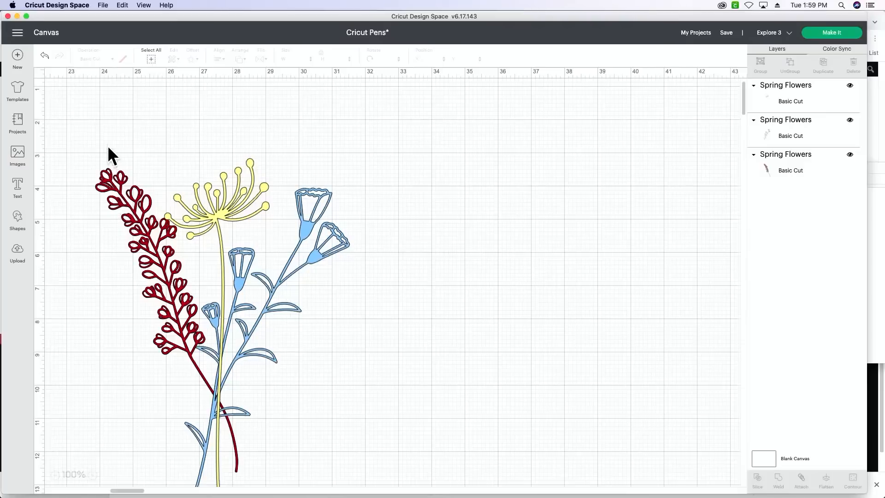
- Try welding the three colored stems and moving the welded bouquet up and to the right, and undo both changes
drag(88, 121, 378, 482)
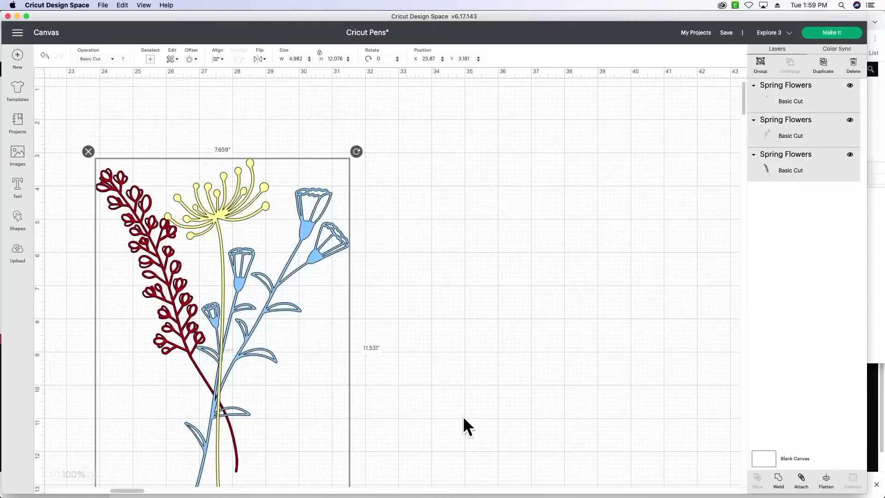
click(779, 479)
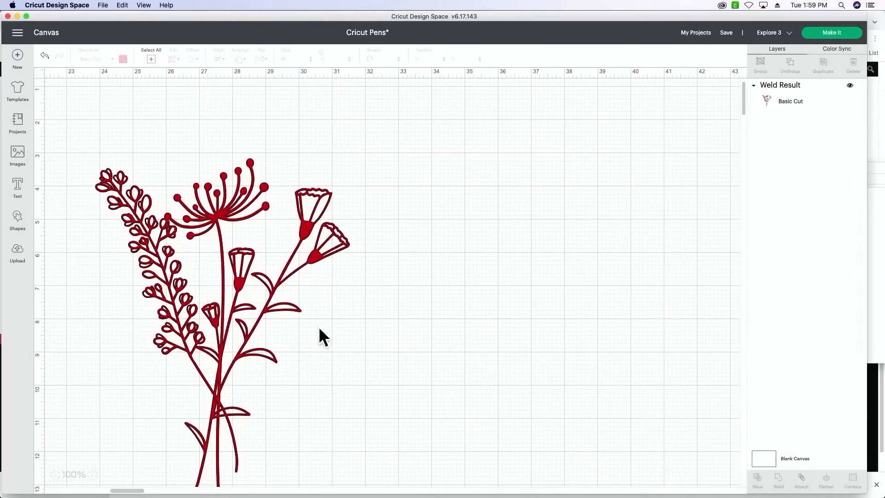
click(192, 323)
drag(192, 323, 378, 239)
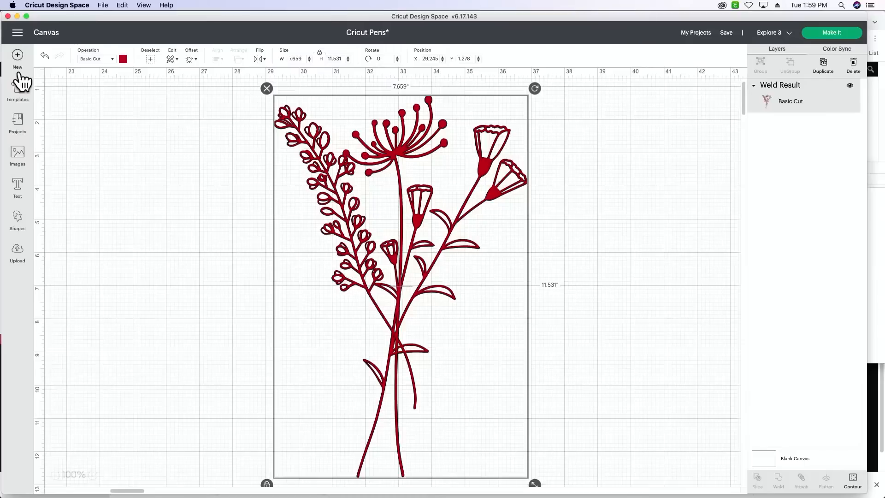
click(45, 55)
click(45, 56)
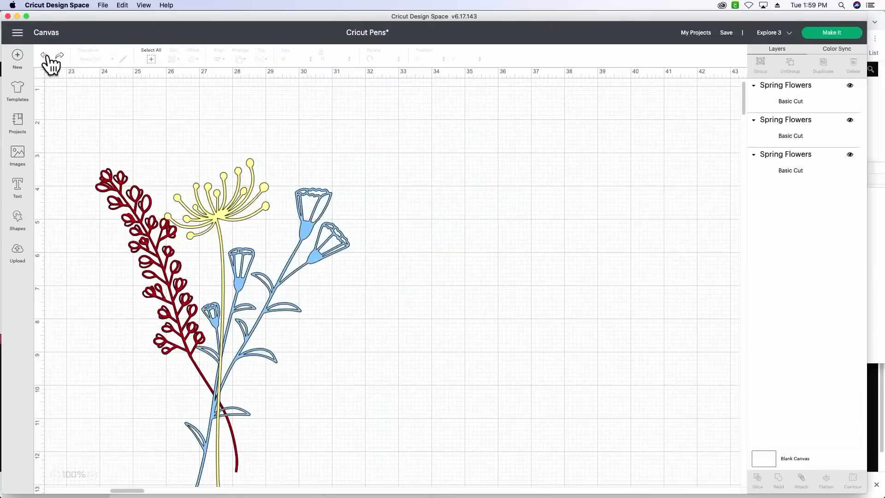
- Try attaching the three stems, undo it, and undo a small test move of the yellow stem
drag(382, 172, 120, 447)
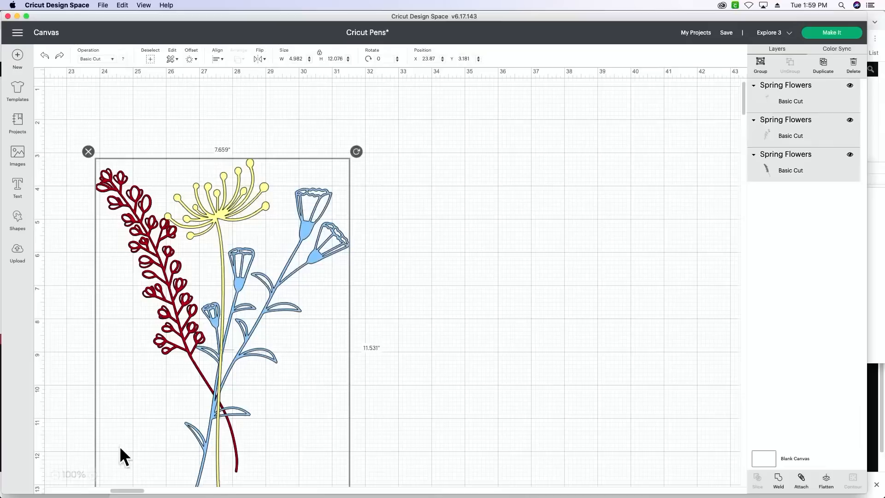
click(801, 479)
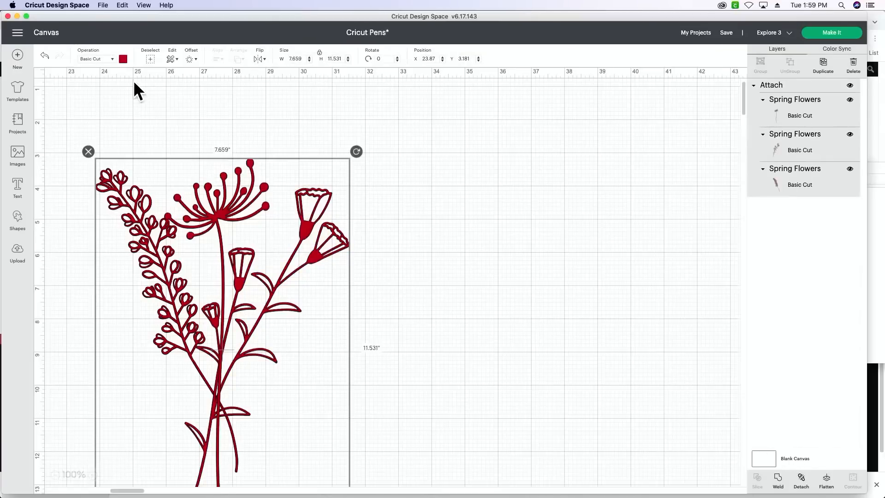
click(45, 56)
mouse_move(169, 262)
mouse_down()
mouse_move(297, 283)
mouse_move(128, 279)
mouse_move(162, 254)
mouse_up()
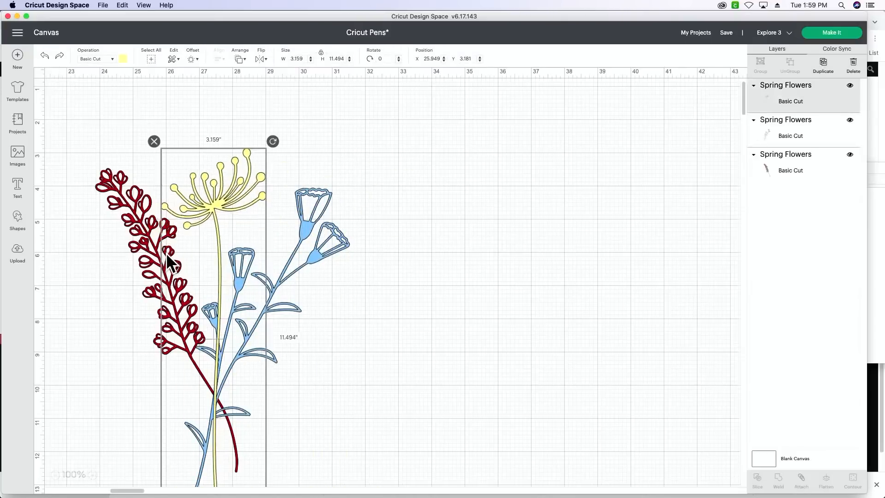
click(45, 56)
- Weld the three colored stems into one shape and move the bouquet to about X 29.19, Y 1.181
drag(96, 124, 385, 483)
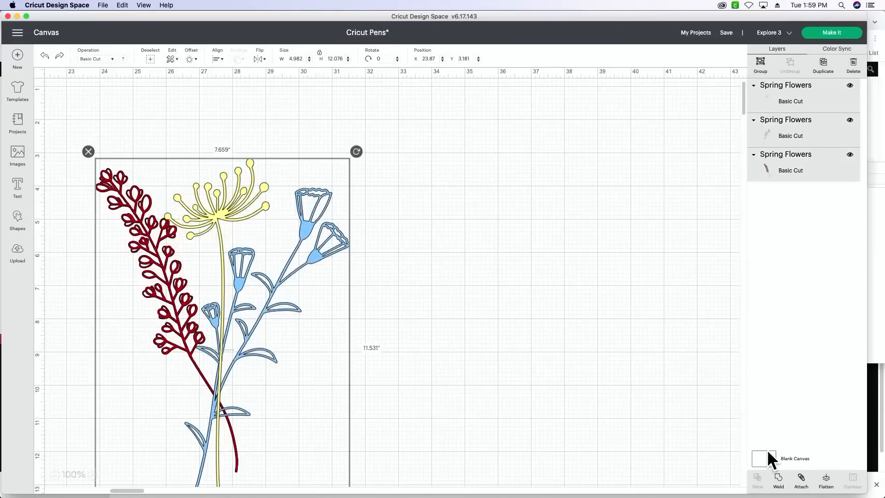
click(779, 481)
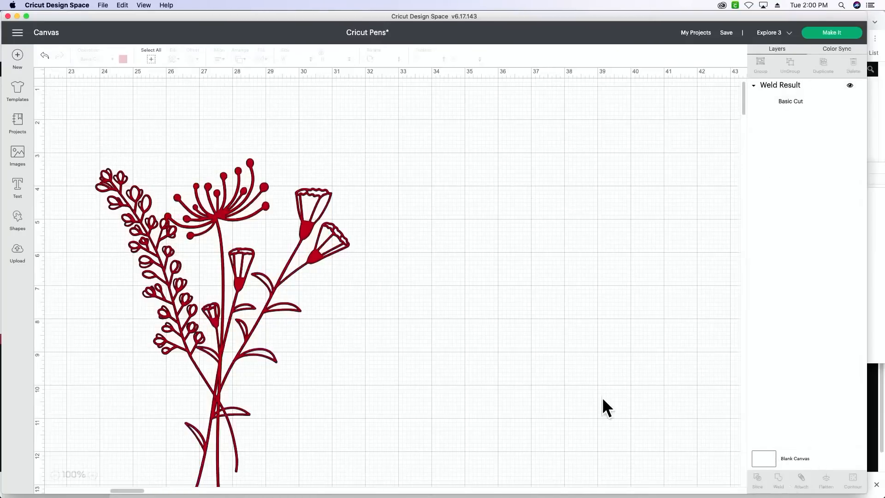
drag(216, 360, 396, 312)
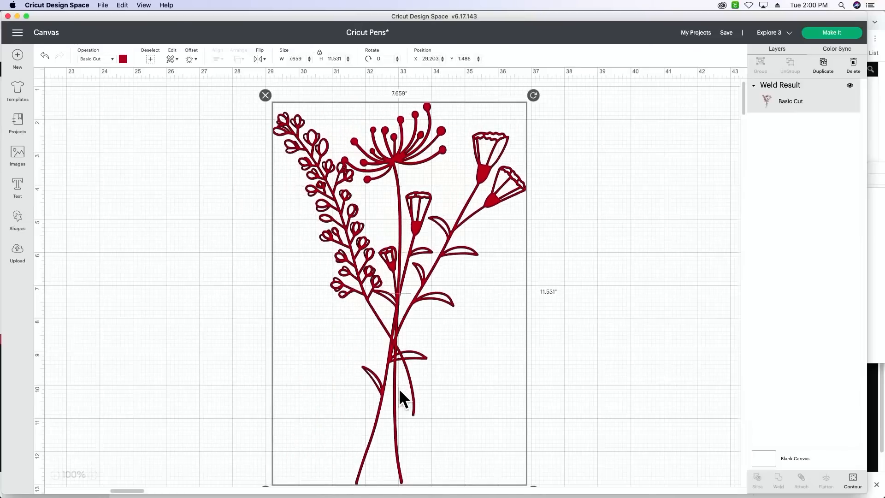
drag(399, 388, 401, 360)
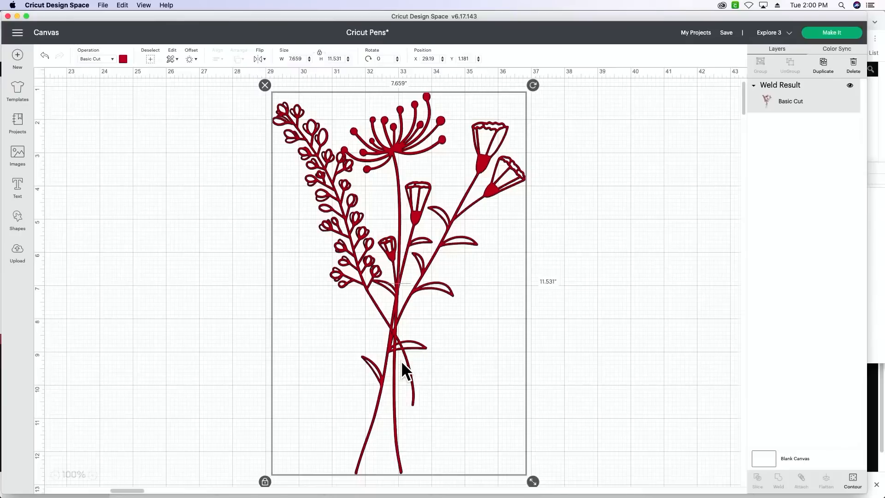
- Change the welded bouquet's operation from Basic Cut to Pen so it is drawn
click(111, 60)
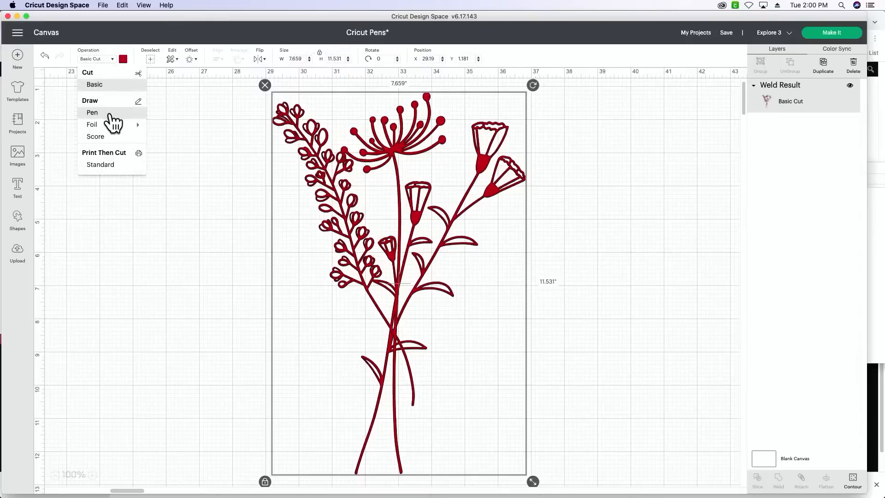
click(93, 112)
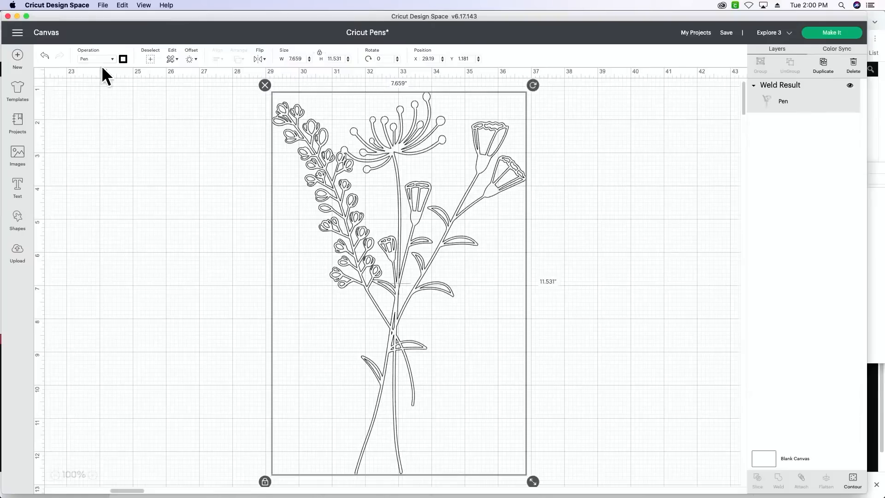
click(112, 60)
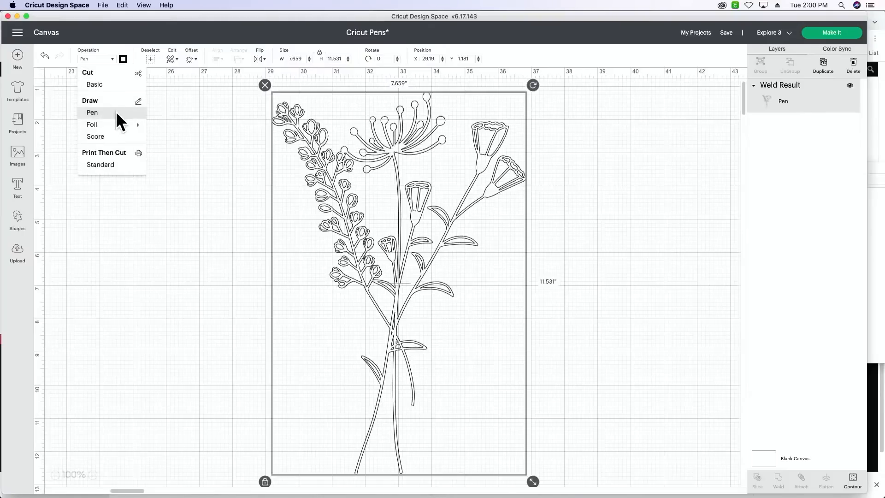
click(205, 125)
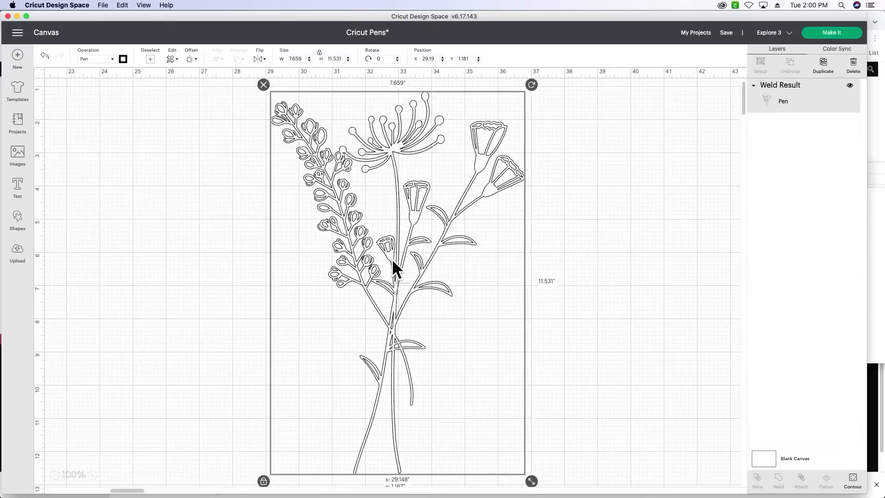
- Move the bouquet drawing to about X 29.773, Y 1.306 and scale it down to about 6.939 by 10.448 inches
drag(395, 266, 417, 273)
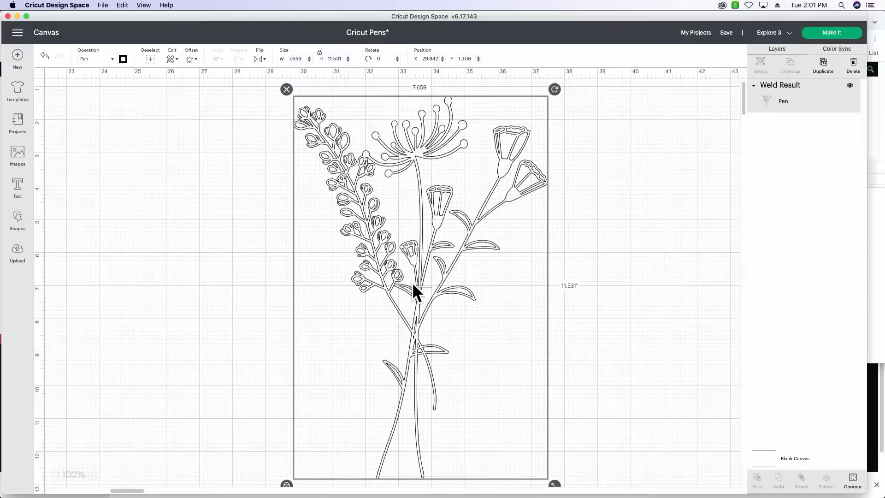
drag(419, 243, 417, 243)
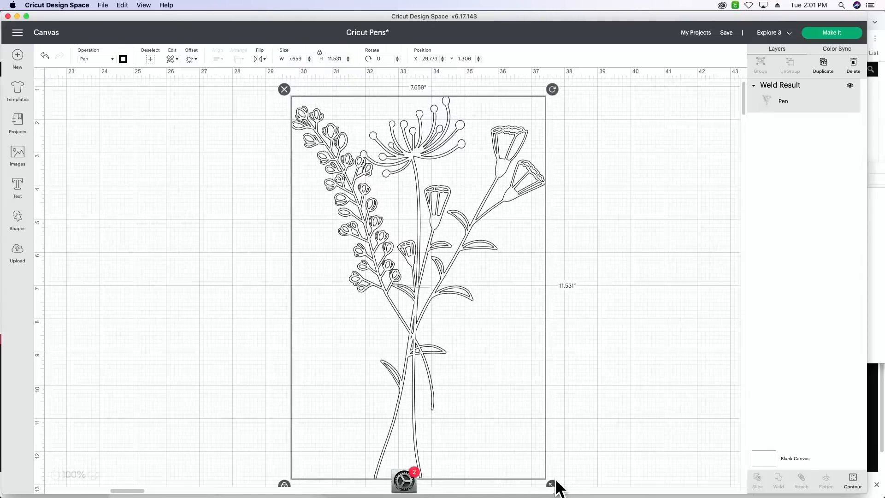
drag(556, 483, 527, 446)
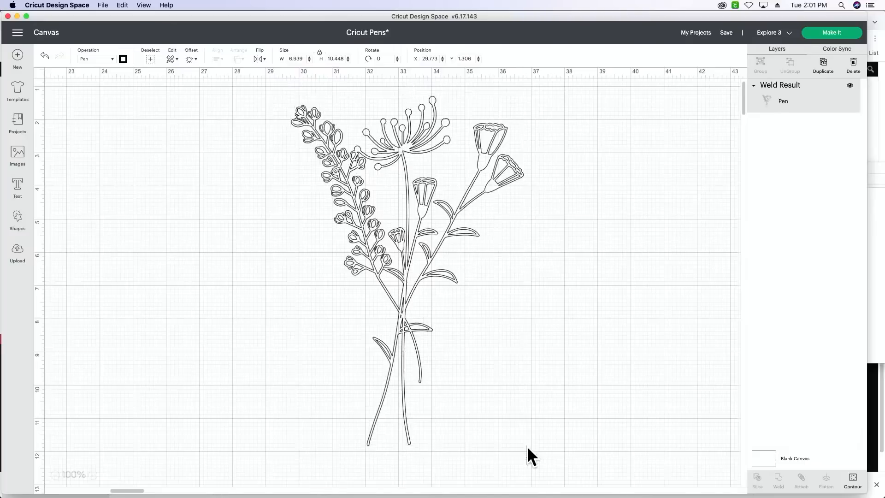
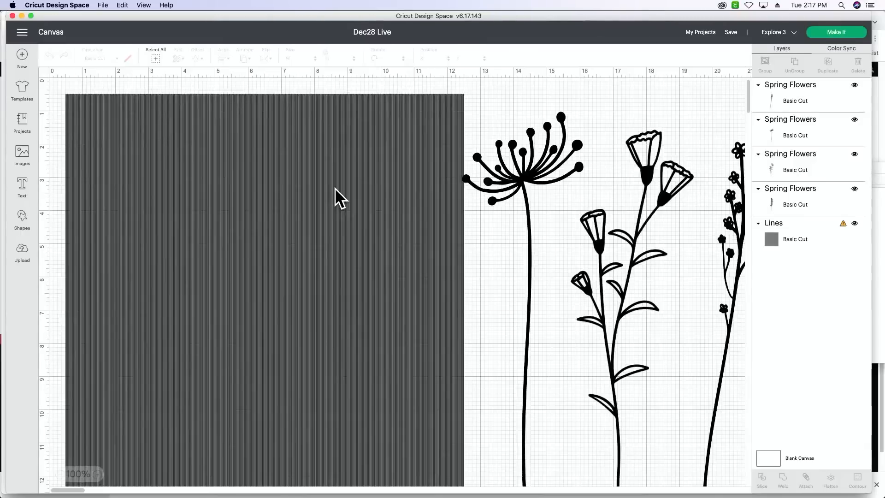
- Move the tall round-headed flower stem away from the other stems to about X 29.264, Y 1.792
click(354, 278)
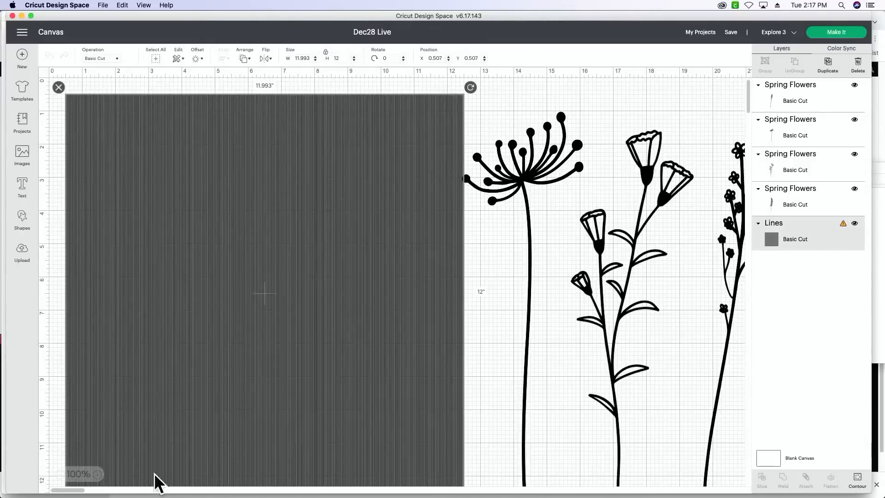
click(59, 475)
click(60, 475)
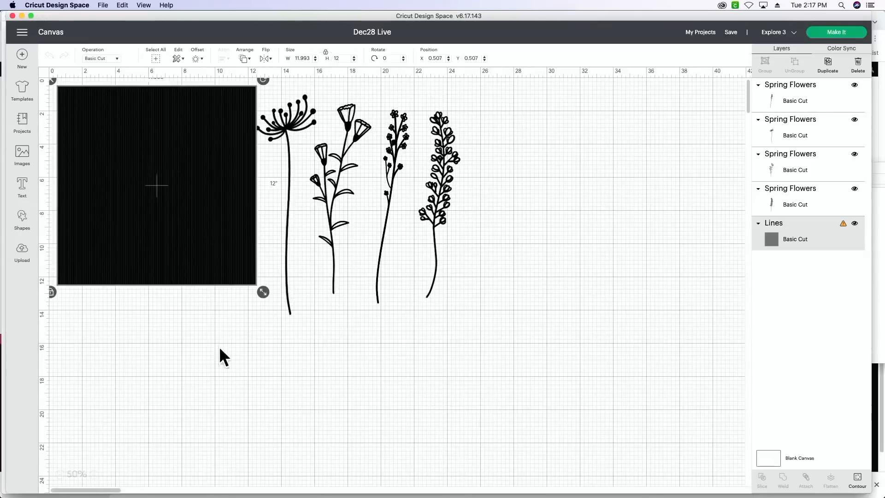
click(317, 291)
click(346, 255)
click(429, 236)
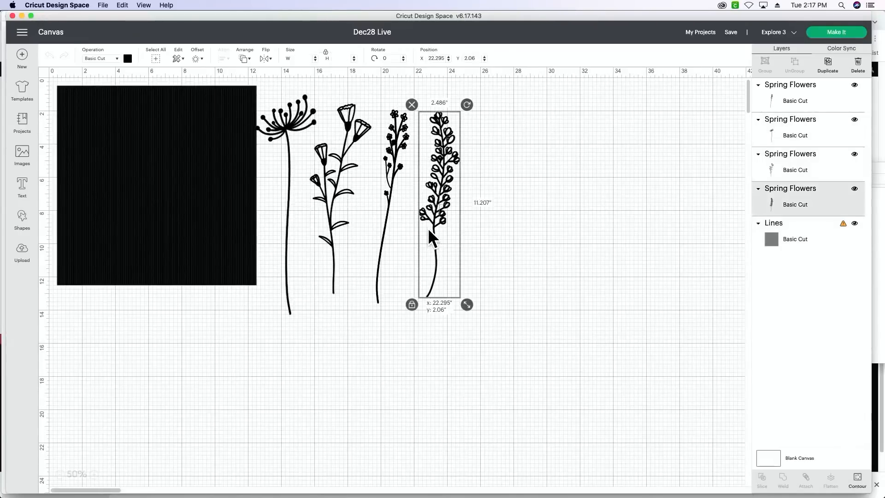
drag(283, 190, 563, 207)
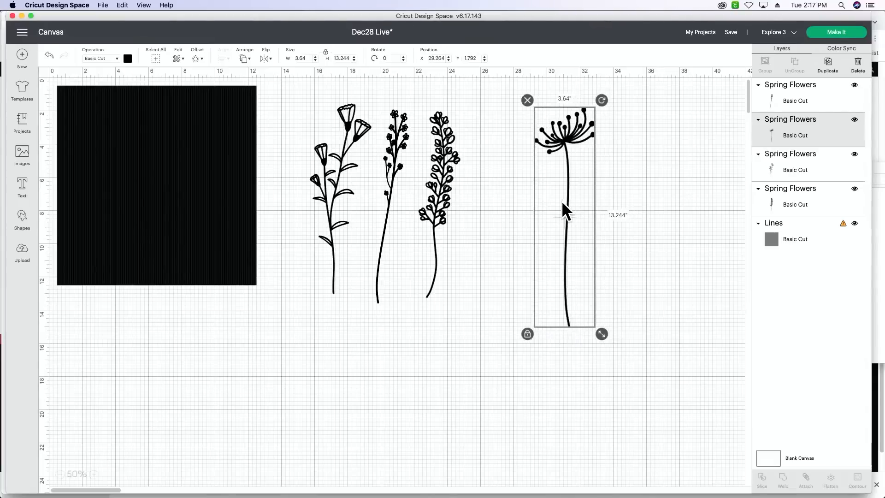
- Tilt the dense-blossom stem counterclockwise, scale it down slightly and cross it with the round-headed stem, moving the latter to about X 28.625, Y 2.014
click(432, 206)
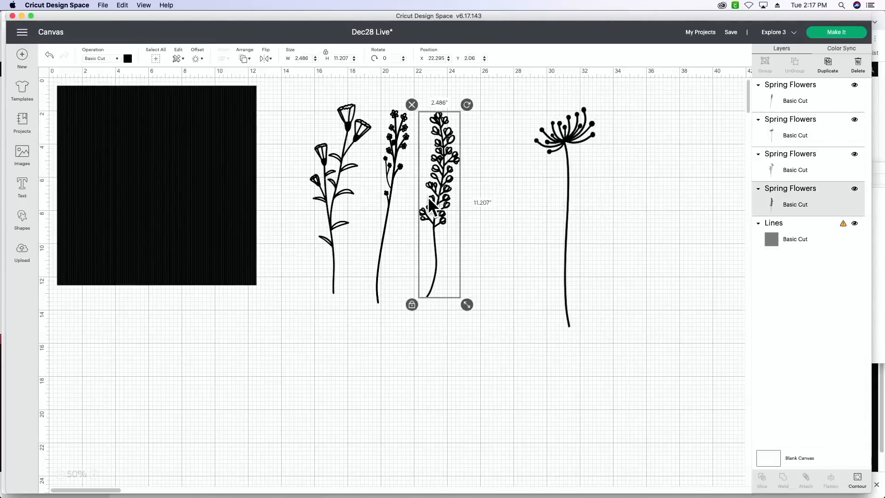
drag(432, 206, 495, 217)
drag(530, 115, 480, 122)
drag(492, 205, 556, 221)
drag(618, 289, 594, 273)
mouse_move(550, 219)
mouse_down()
mouse_move(562, 218)
mouse_move(539, 221)
mouse_up()
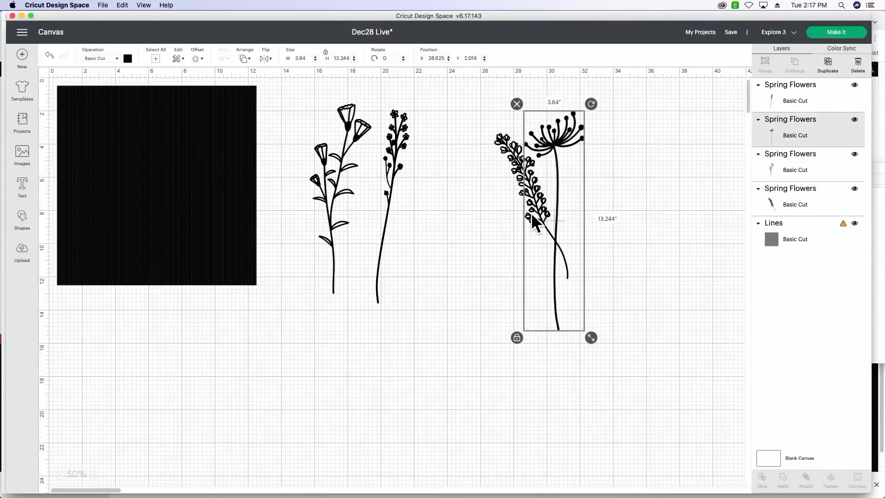
- Try the small-flower stem in the bouquet, tilt it clockwise, and move it back out
click(388, 198)
drag(388, 198, 568, 220)
drag(595, 124, 618, 135)
drag(593, 202, 379, 199)
- Add the trumpet-flower stem to the bouquet, rotate it to about 15.98 degrees, and fine-tune how the stems overlap
drag(316, 193, 560, 219)
drag(622, 121, 647, 135)
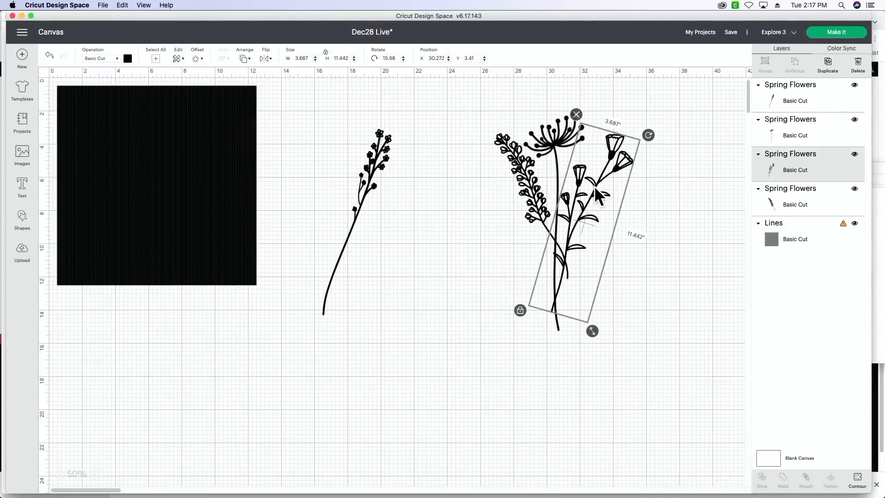
drag(596, 188, 581, 191)
click(530, 196)
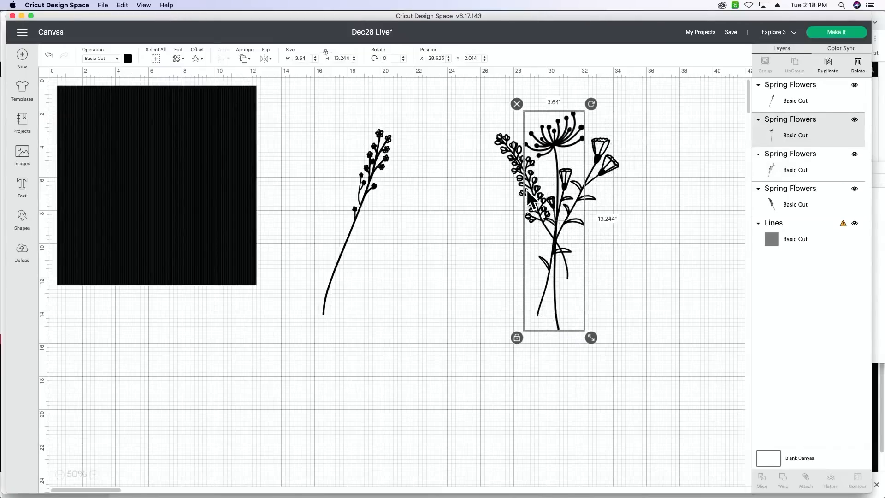
click(511, 161)
drag(511, 161, 513, 164)
click(489, 197)
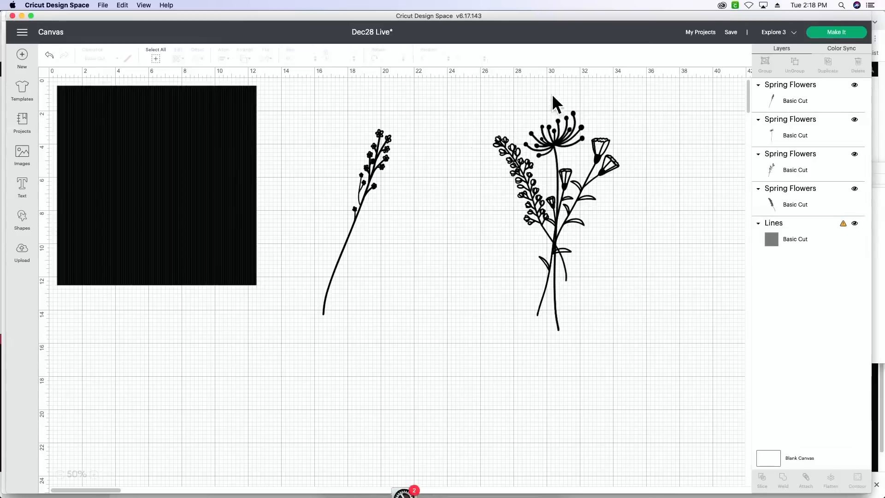
- Weld the three overlapping bouquet stems into one shape and delete the leftover small-flower stem
drag(470, 94, 519, 196)
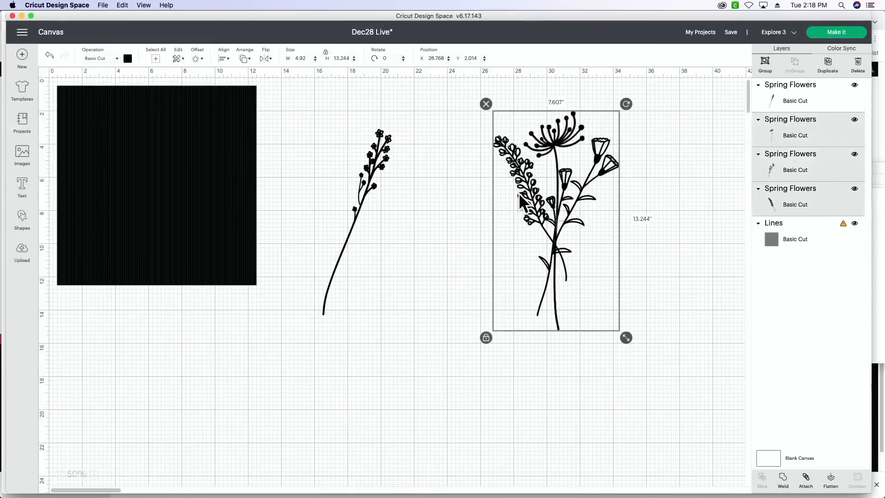
click(785, 482)
click(191, 234)
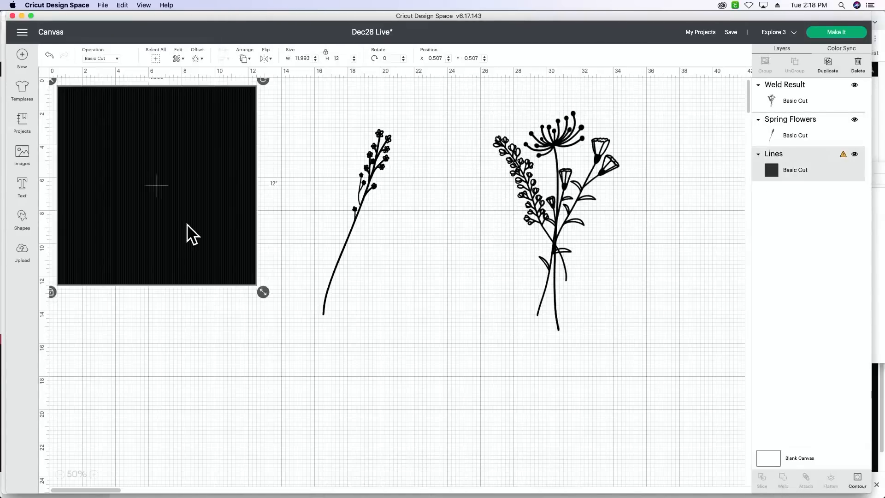
click(370, 180)
key(Delete)
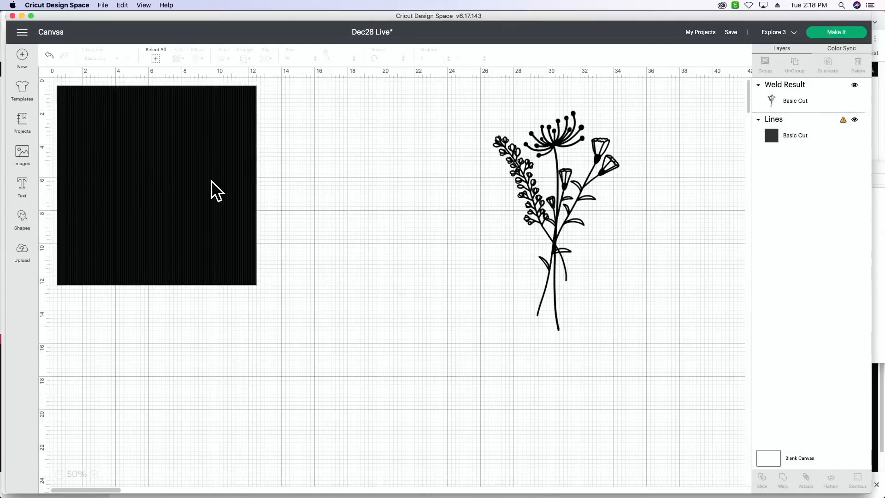
- Rotate the Lines square to 315 degrees and move it to about X 9.076, Y 2.191
click(211, 181)
drag(211, 181, 350, 246)
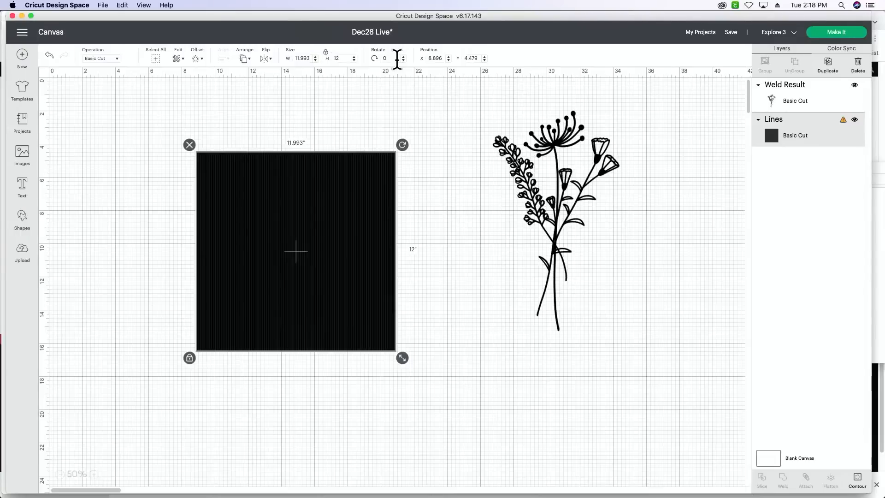
click(397, 59)
key(BackSpace)
text(315)
key(Return)
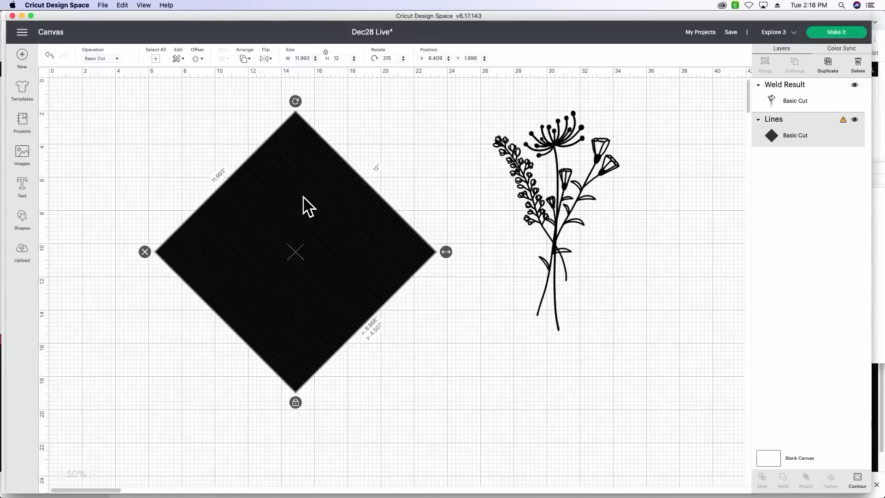
drag(300, 195, 342, 197)
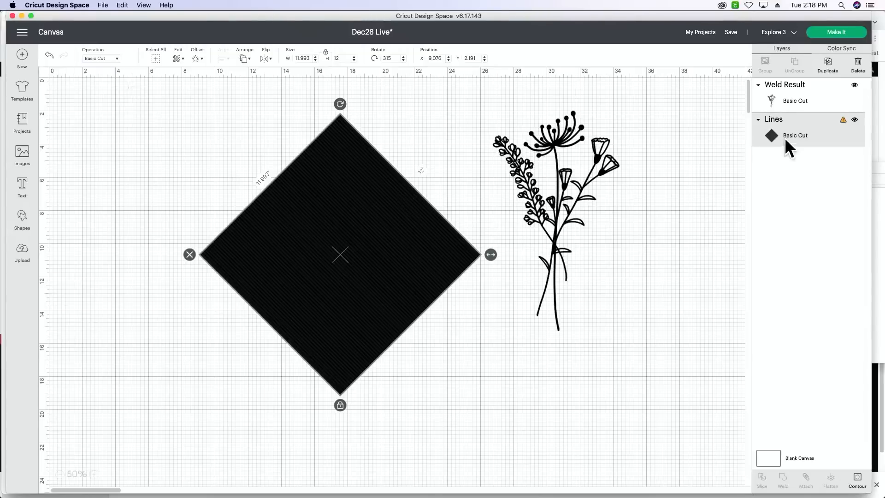
- Duplicate the rotated Lines square, turn the copy upright so its lines run vertically, and center it over the original
click(828, 70)
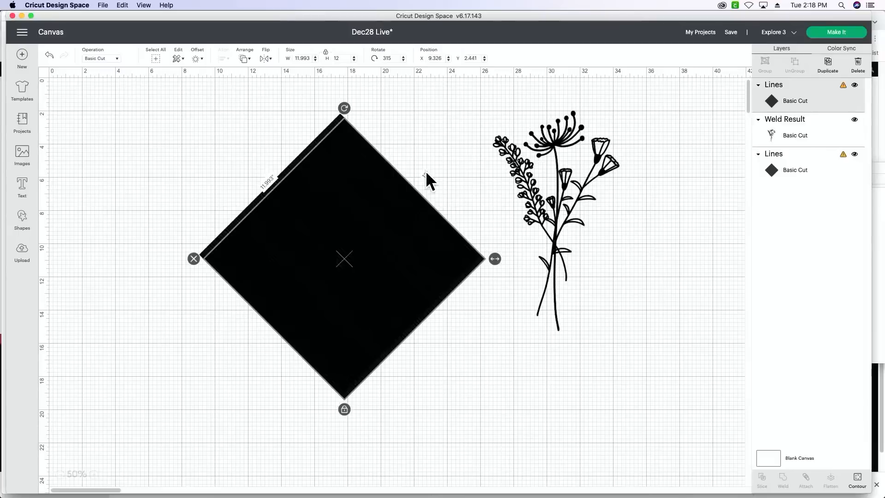
drag(370, 222, 369, 220)
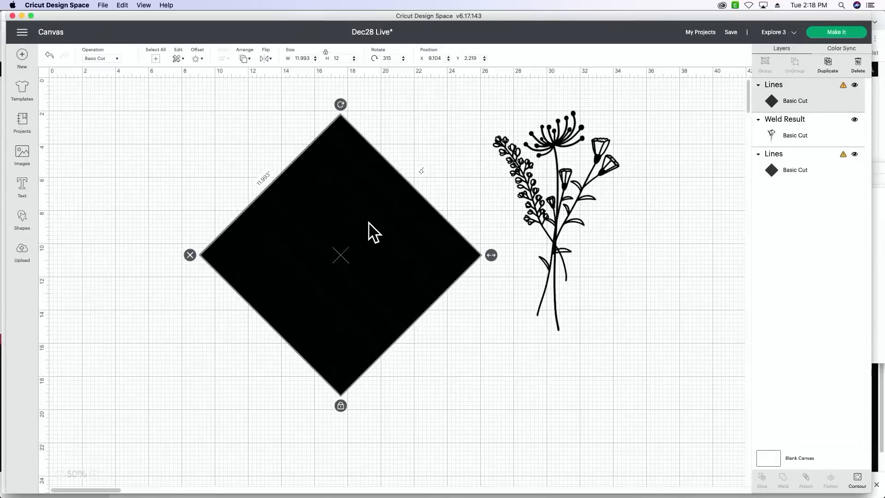
drag(341, 105, 413, 180)
drag(357, 208, 357, 204)
click(111, 215)
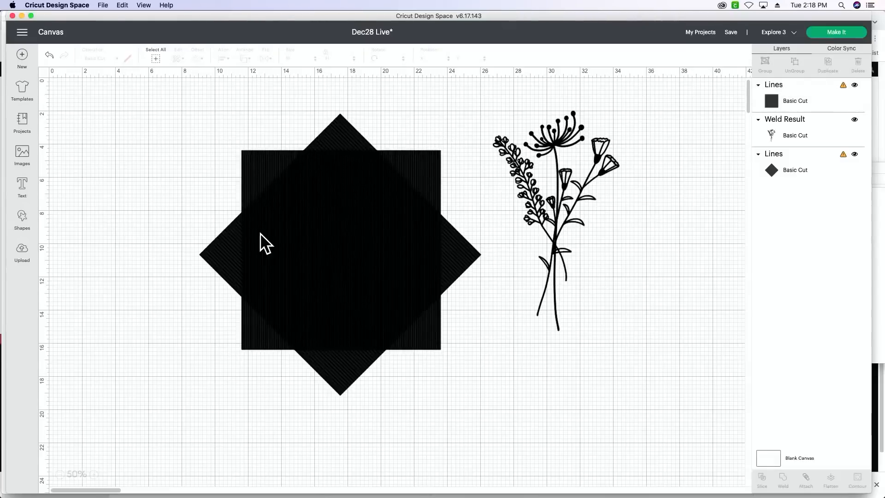
- Move the bouquet clear of the line squares, then enlarge both squares together to about 20.521 inches overall at about X 6.826, Y 1.274
click(570, 206)
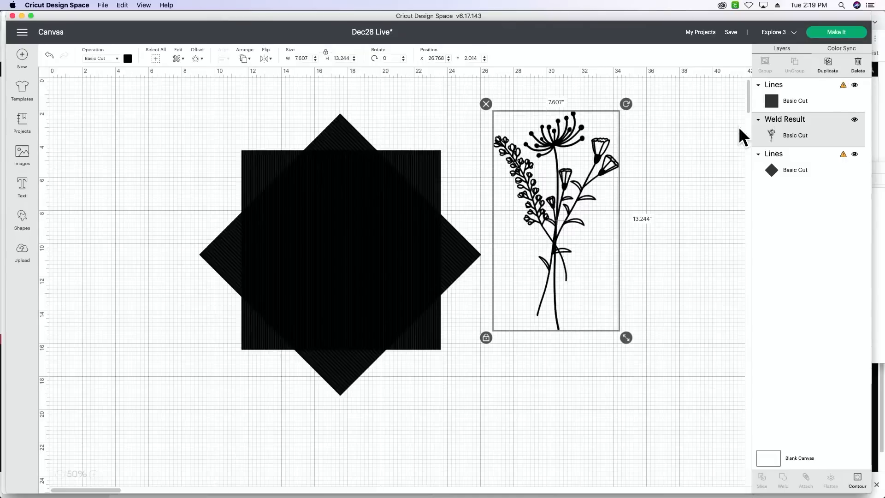
drag(559, 216, 622, 230)
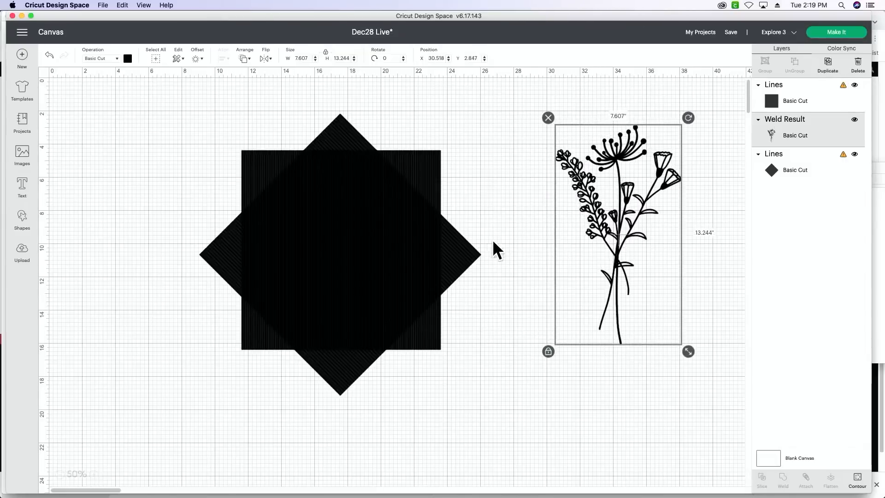
drag(149, 207, 461, 355)
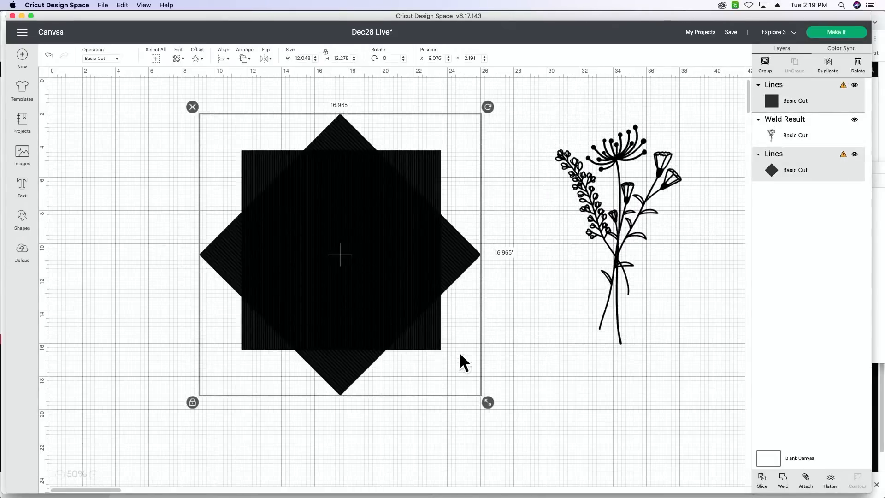
drag(488, 404, 546, 462)
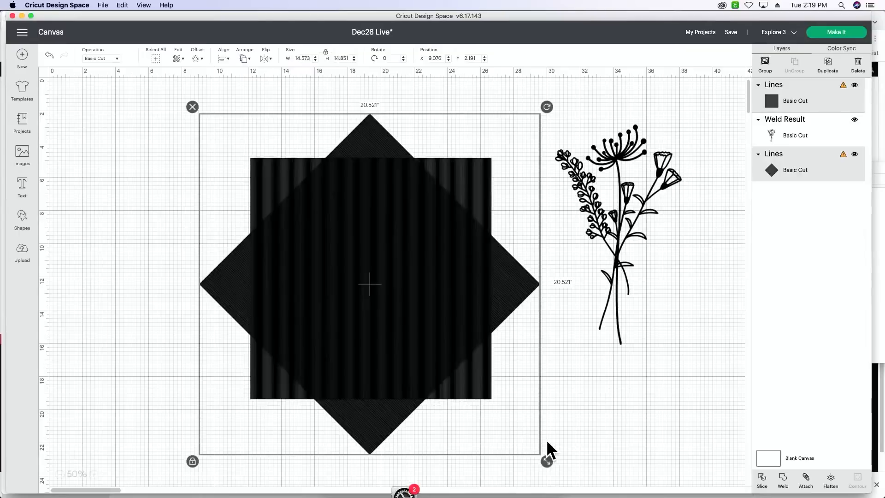
drag(380, 352, 342, 338)
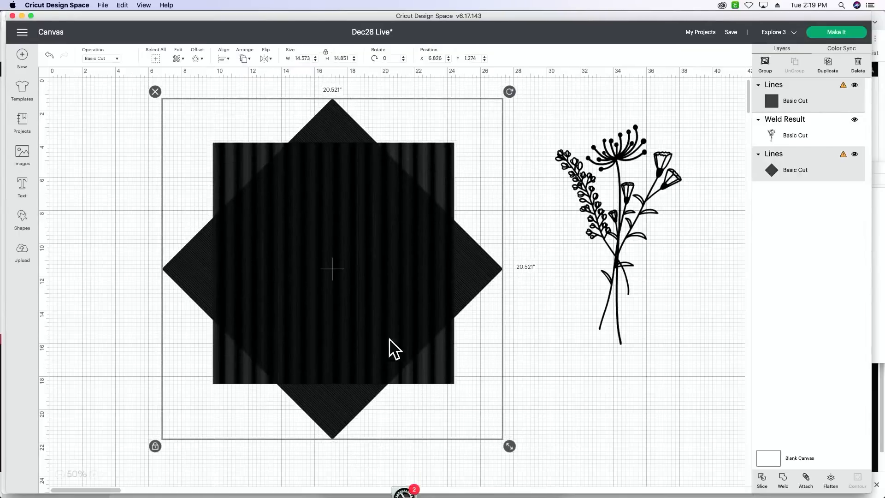
click(580, 391)
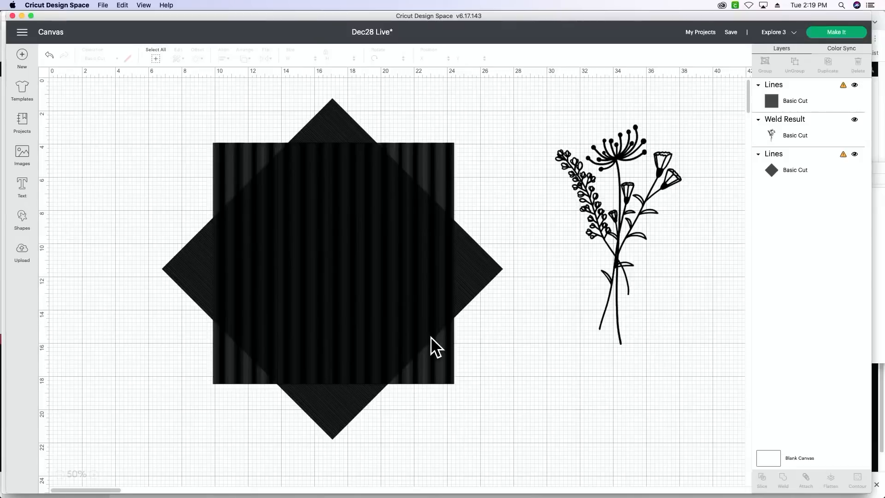
right_click(366, 279)
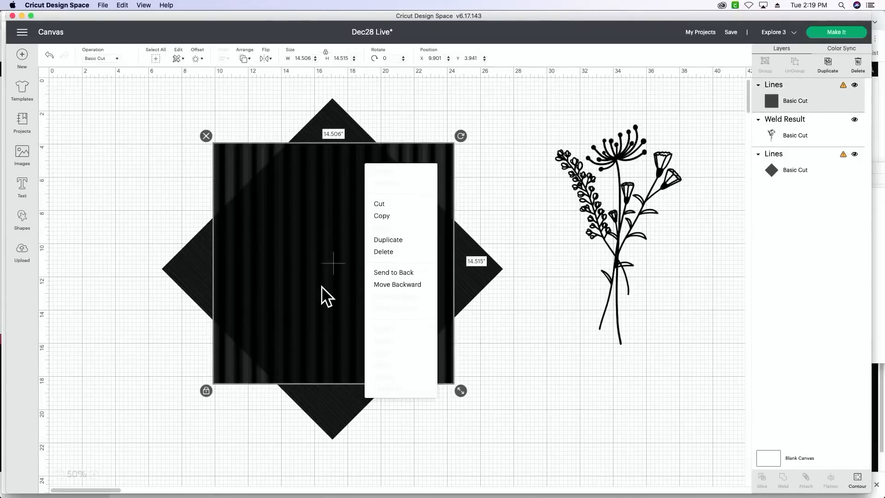
click(152, 317)
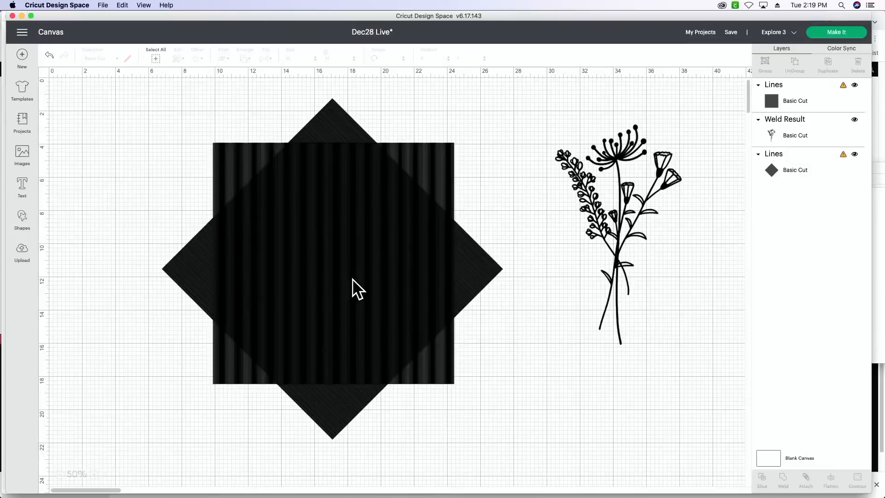
- Move the welded bouquet to about X 31.268, Y 4.264 and duplicate it
drag(612, 274, 639, 292)
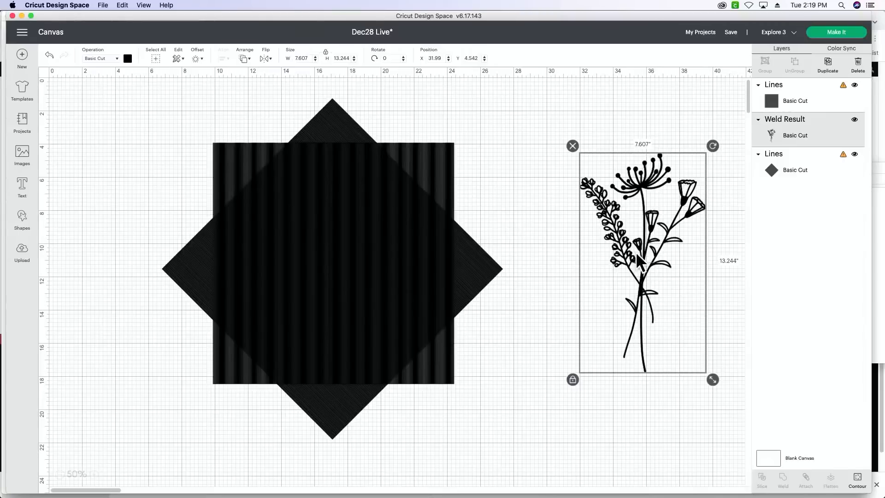
drag(639, 255, 626, 249)
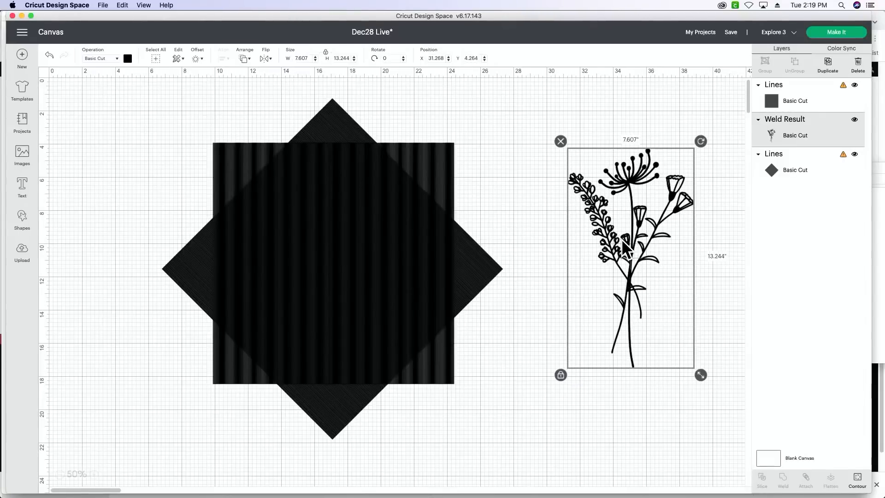
click(829, 67)
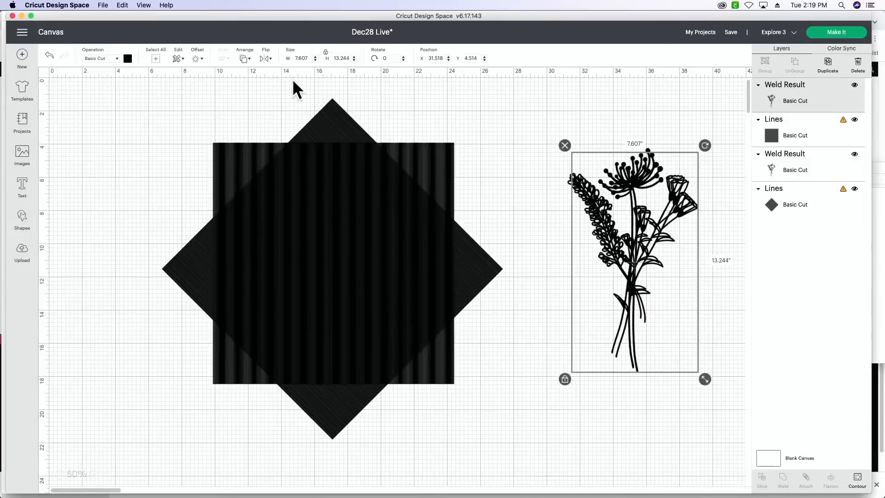
- Select both bouquet copies and align them with Center so they stack exactly
click(244, 59)
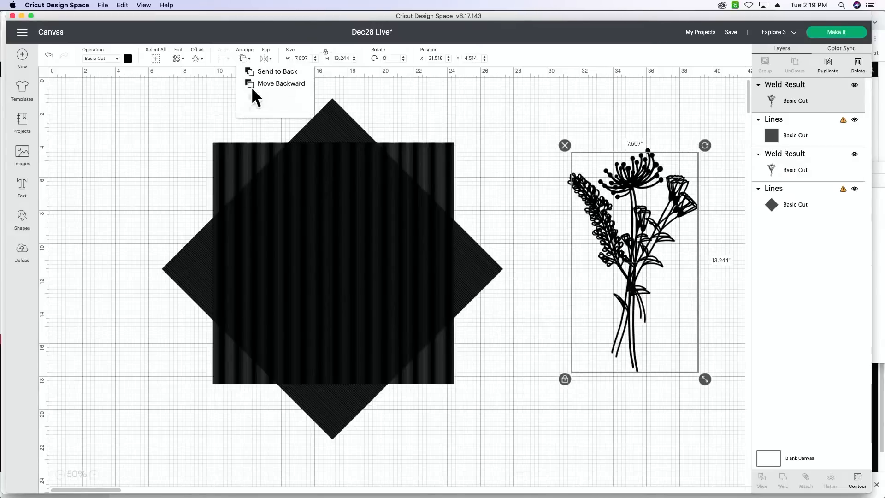
click(223, 79)
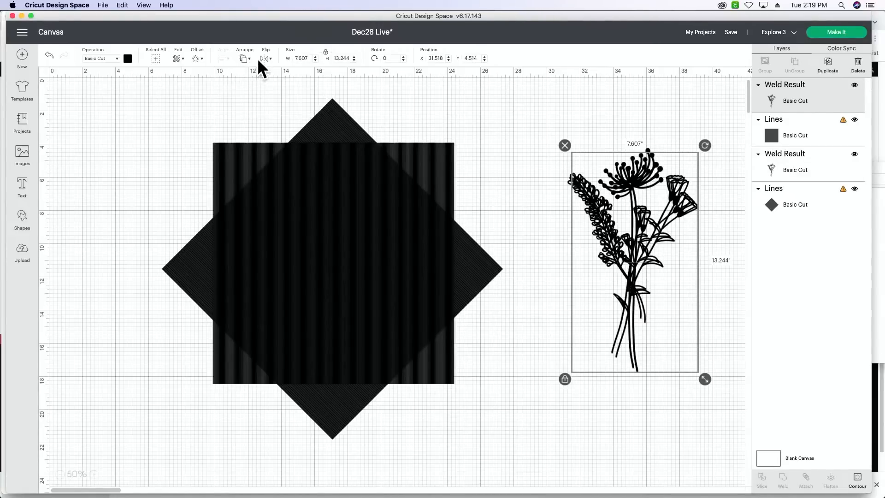
click(633, 128)
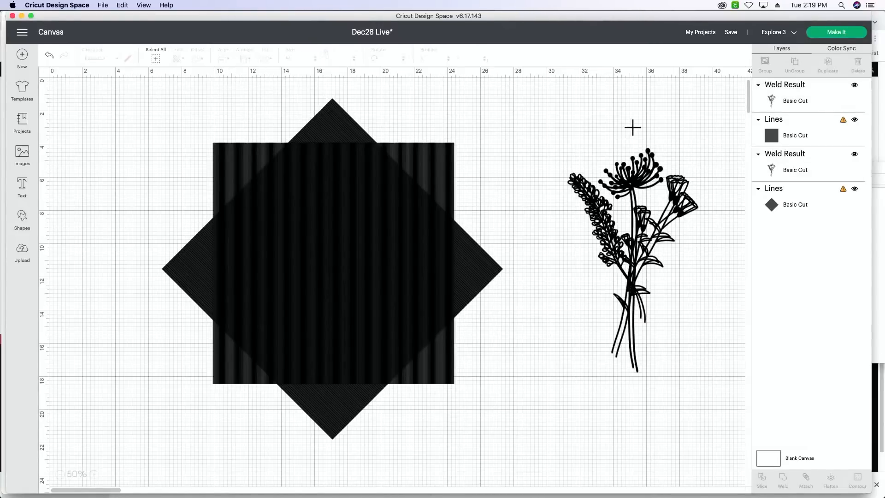
click(636, 357)
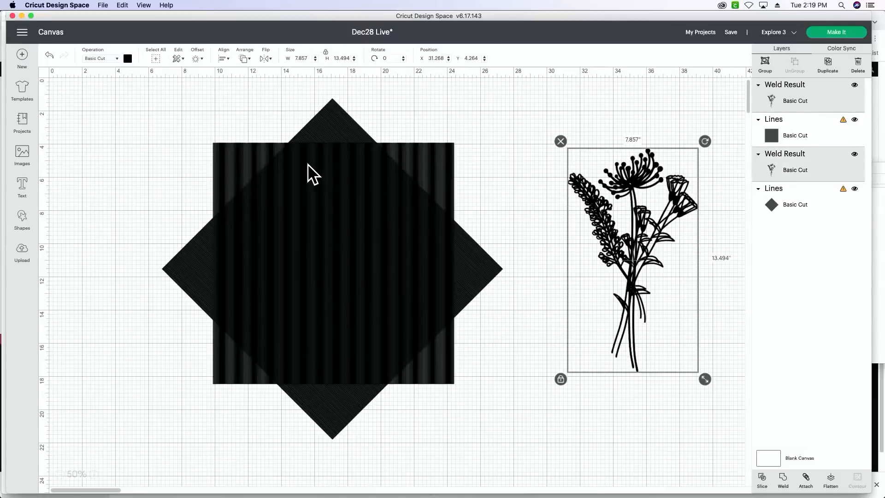
click(224, 58)
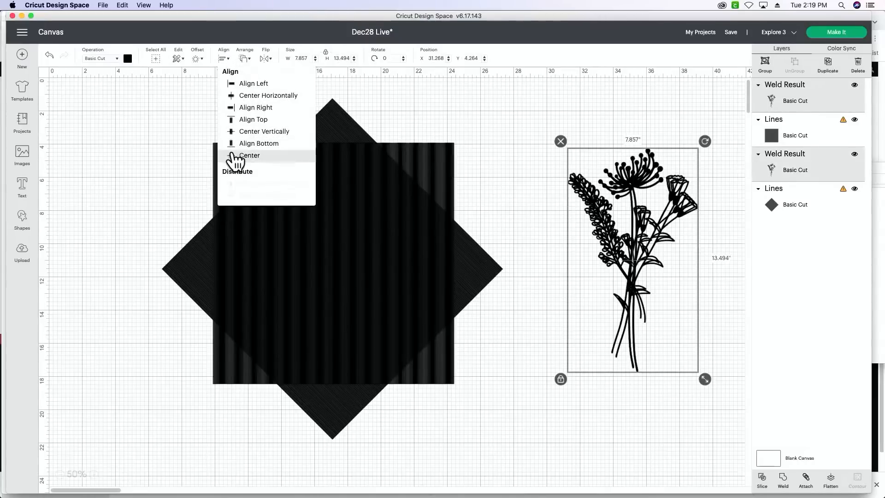
click(235, 155)
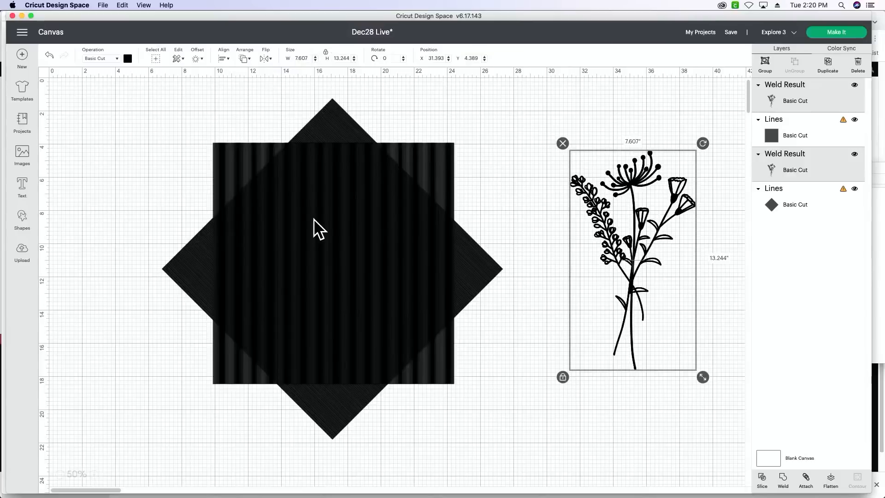
- Move the stacked bouquets to about X 13.198, Y 4.639 over the line squares and slice the front bouquet with the upright Lines square
drag(644, 241, 334, 242)
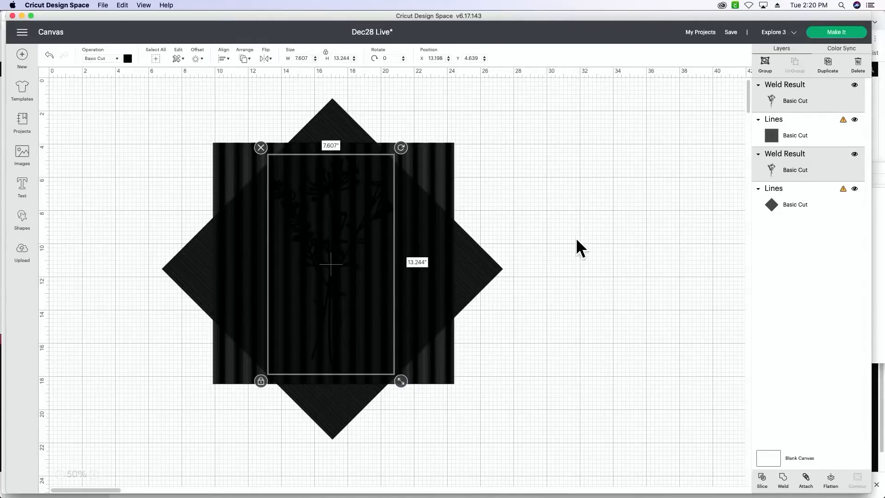
click(641, 202)
click(804, 130)
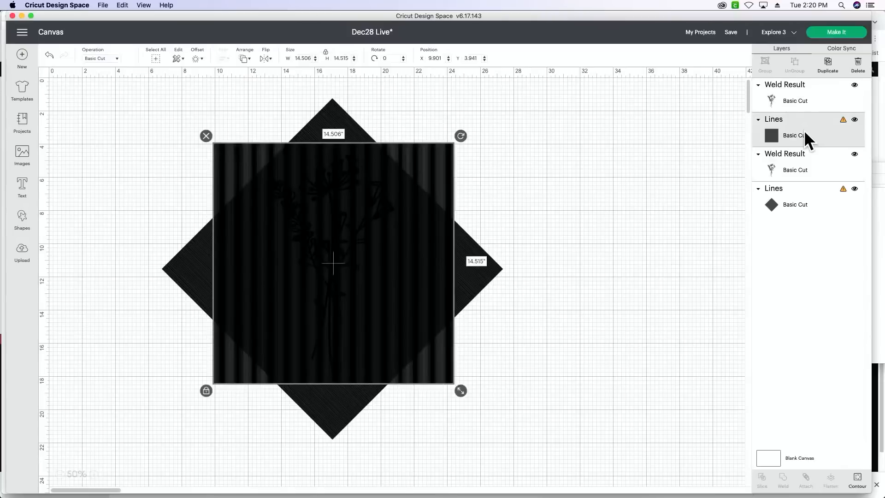
shift+click(801, 83)
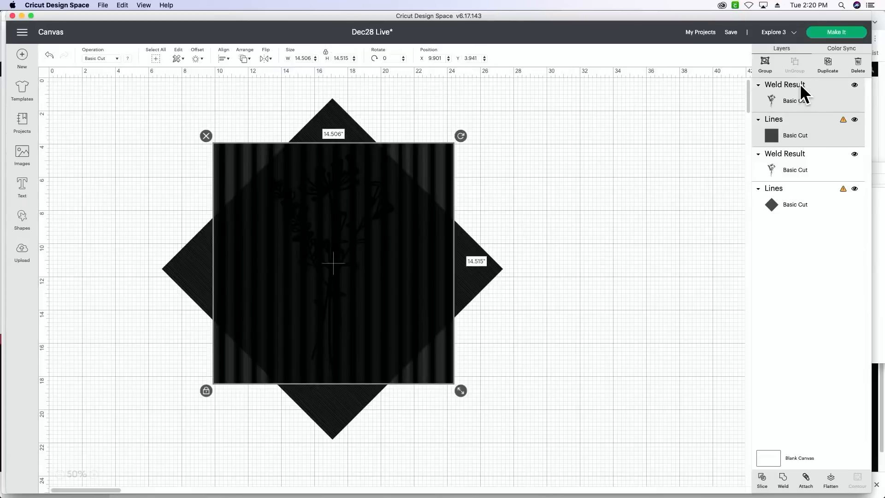
click(764, 476)
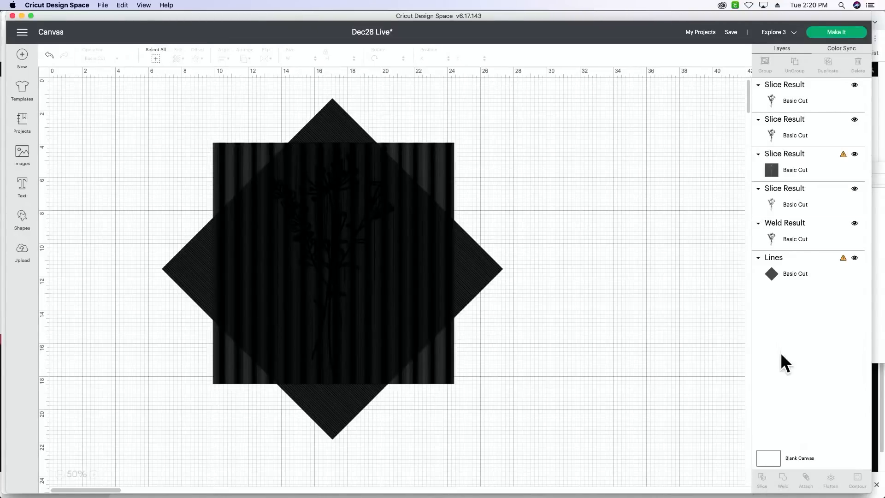
- Delete the leftover upright square and the two lower bouquet slice results, keeping only the topmost slice result
click(803, 108)
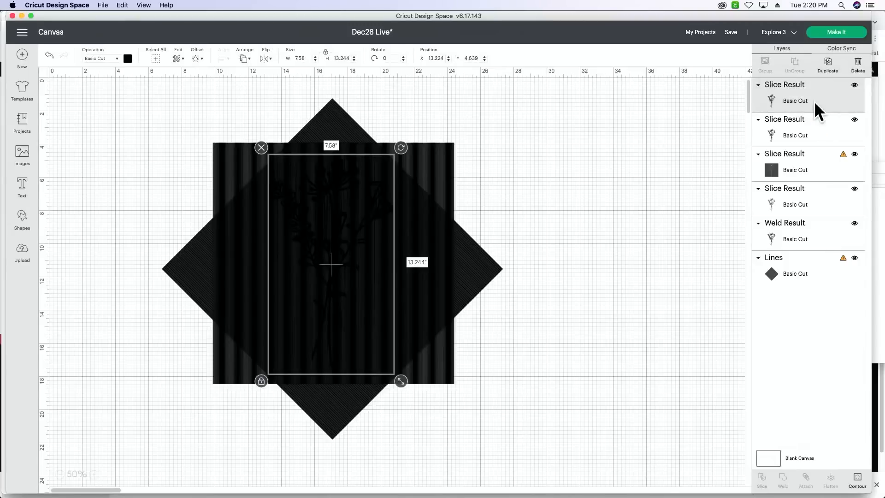
click(813, 174)
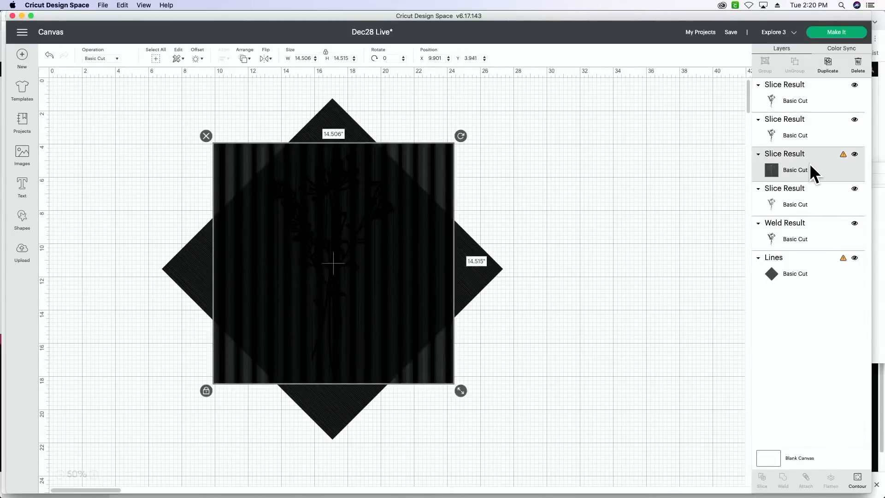
key(Delete)
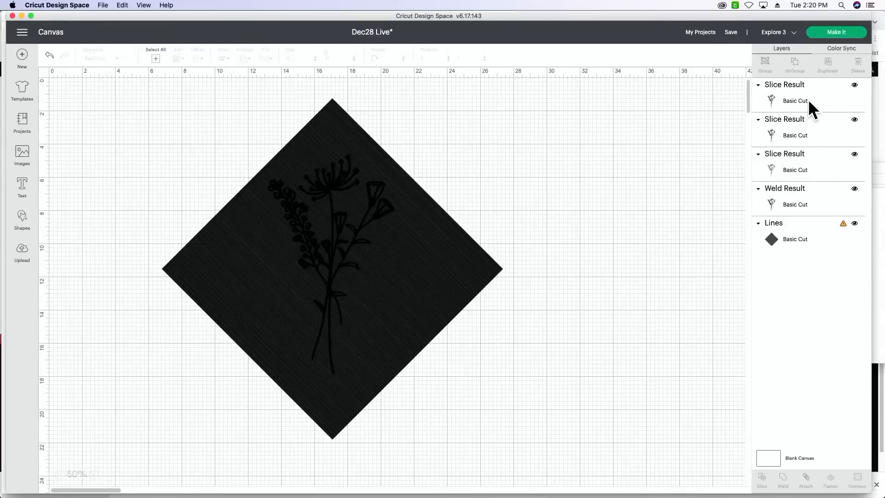
click(806, 133)
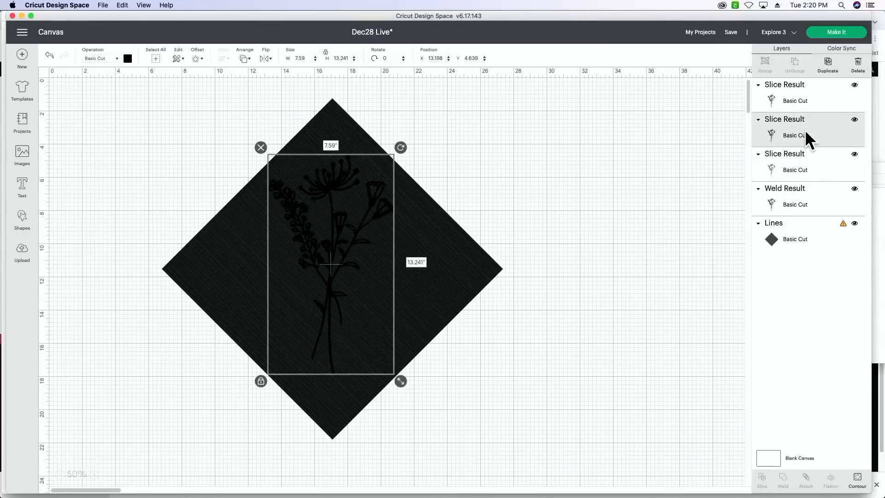
key(Delete)
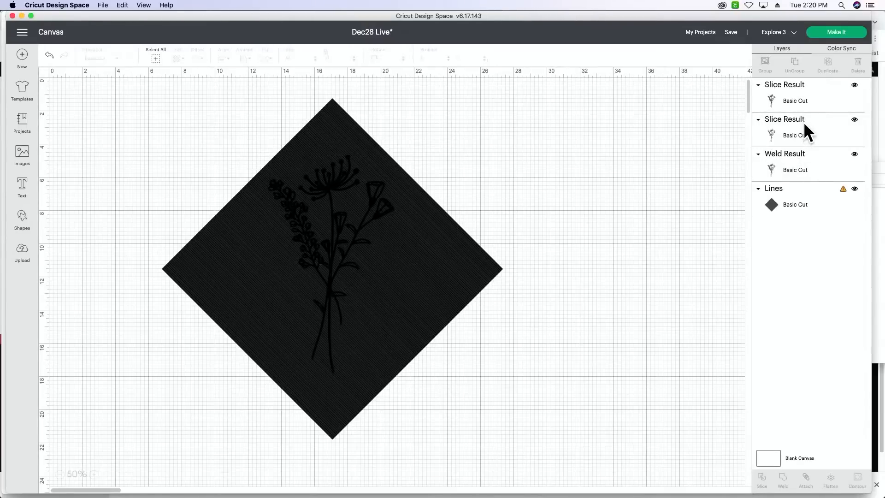
click(804, 122)
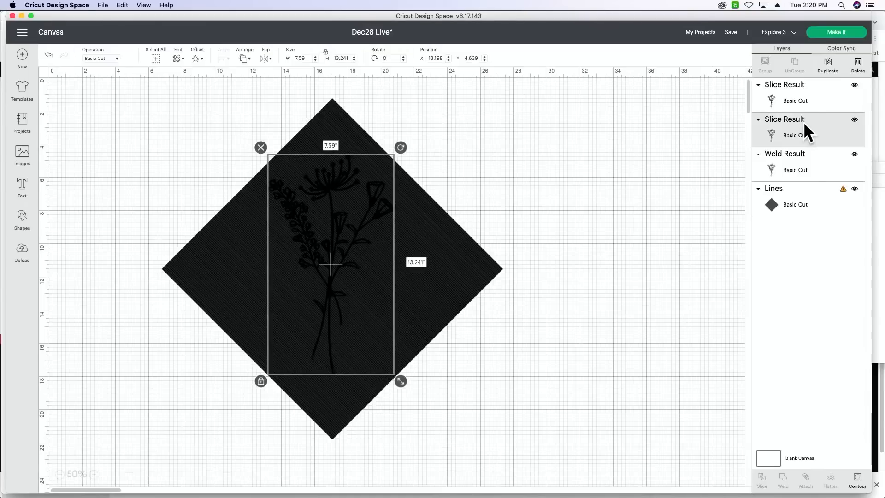
key(Delete)
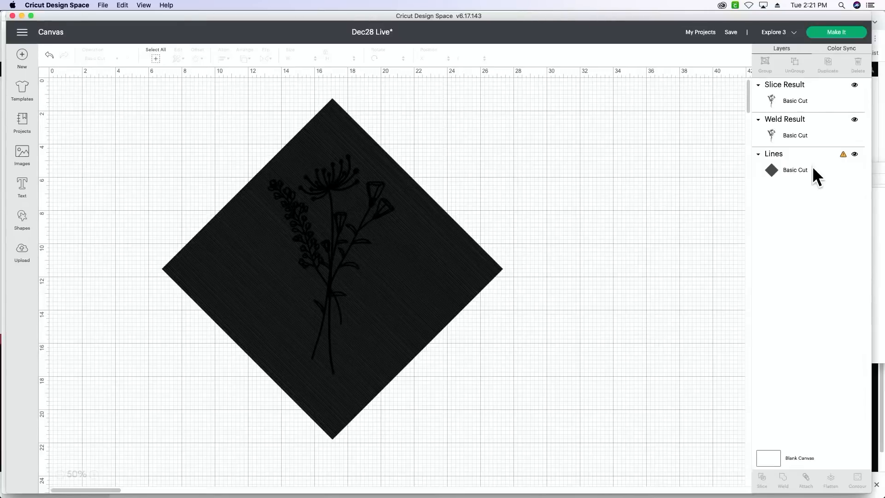
- Slice the remaining welded bouquet with the diamond-oriented Lines square
click(814, 135)
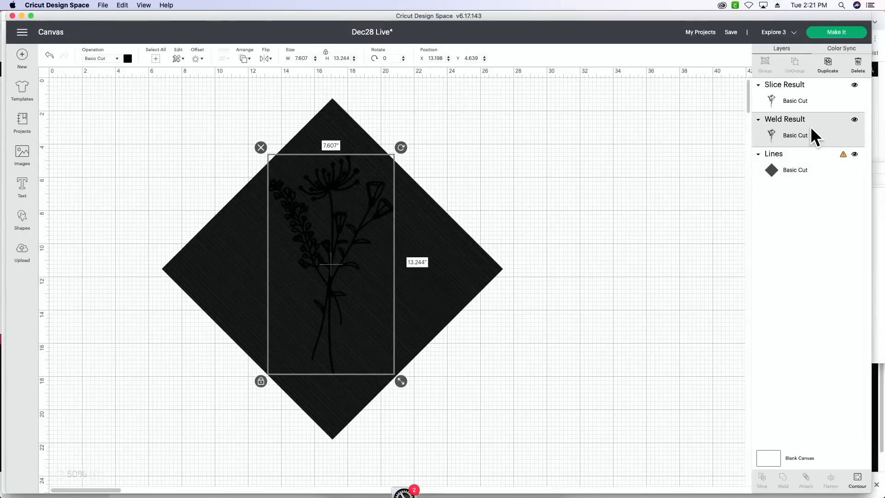
shift+click(809, 159)
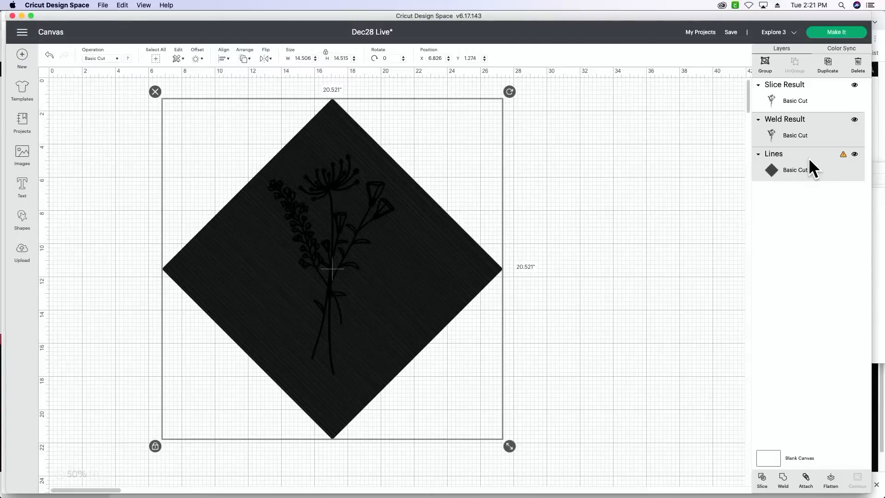
click(763, 479)
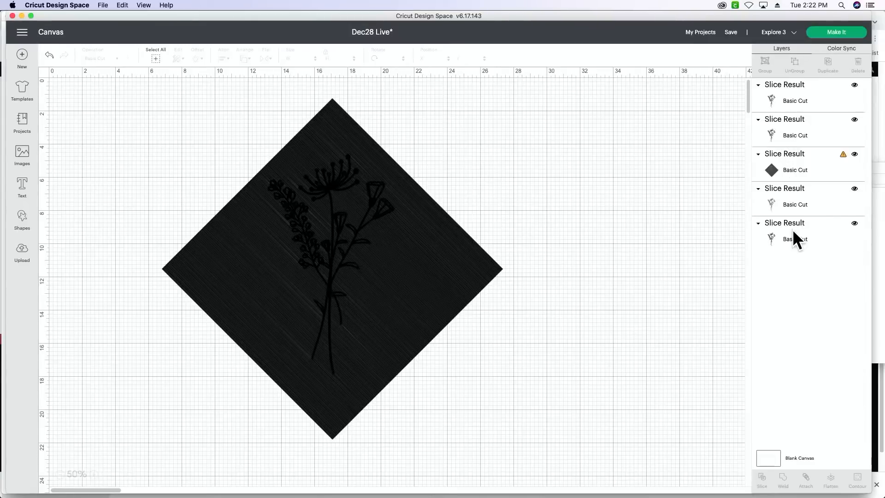
- Delete the leftover diamond and the second bouquet slice result from the layers
click(794, 200)
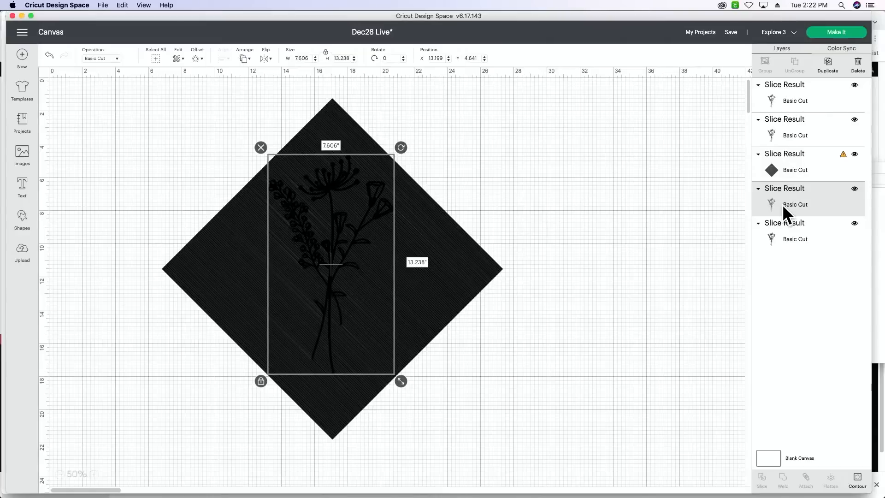
click(784, 236)
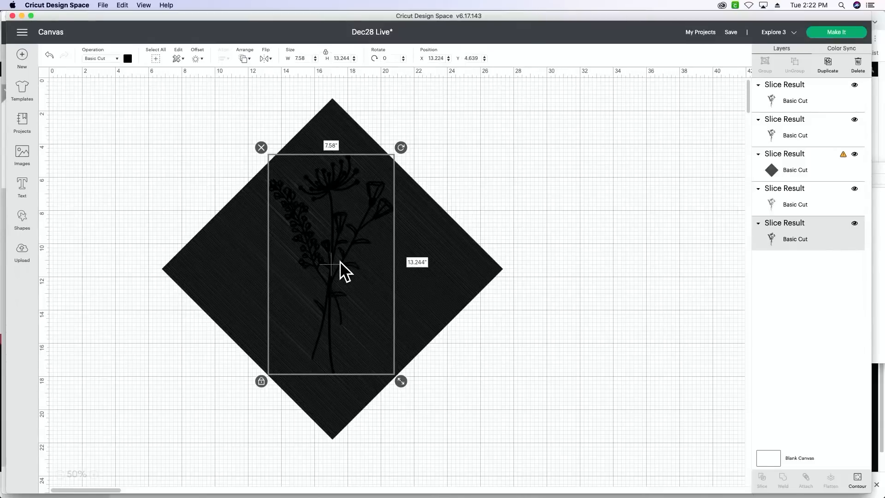
click(837, 164)
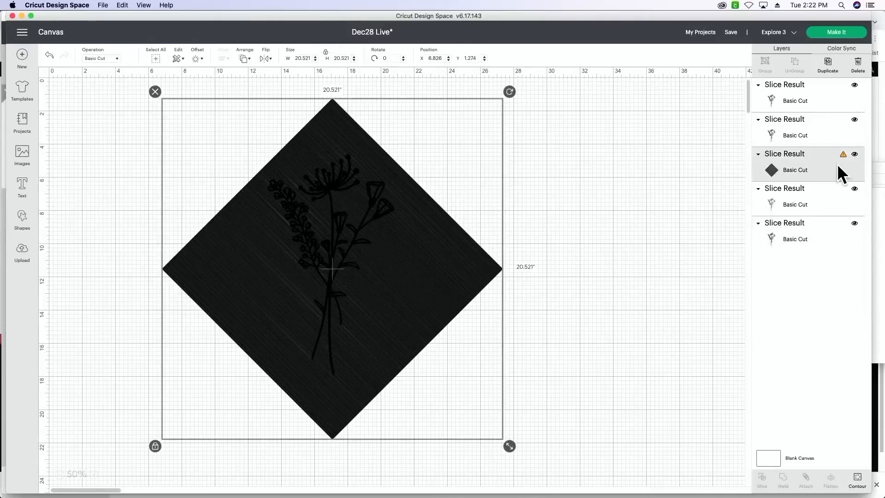
key(Delete)
click(807, 119)
key(Delete)
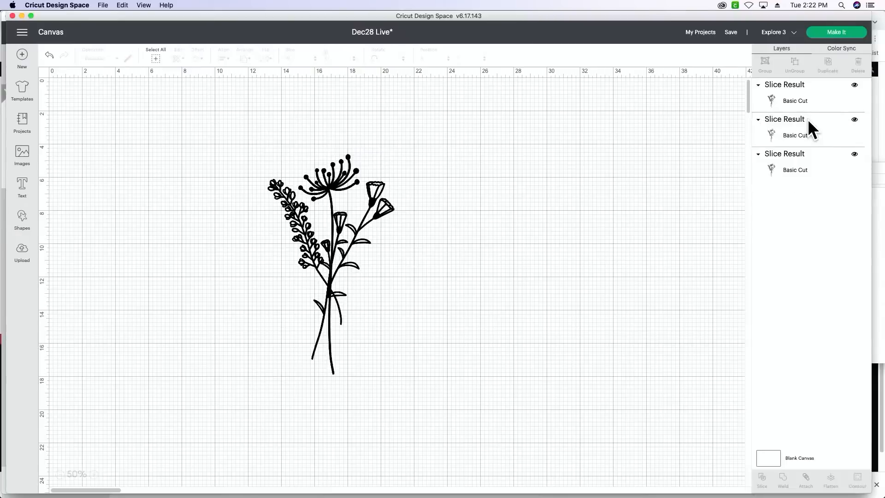
- Try deleting the topmost bouquet slice result, examine the remaining pattern up close, and undo the deletion
click(804, 87)
key(Delete)
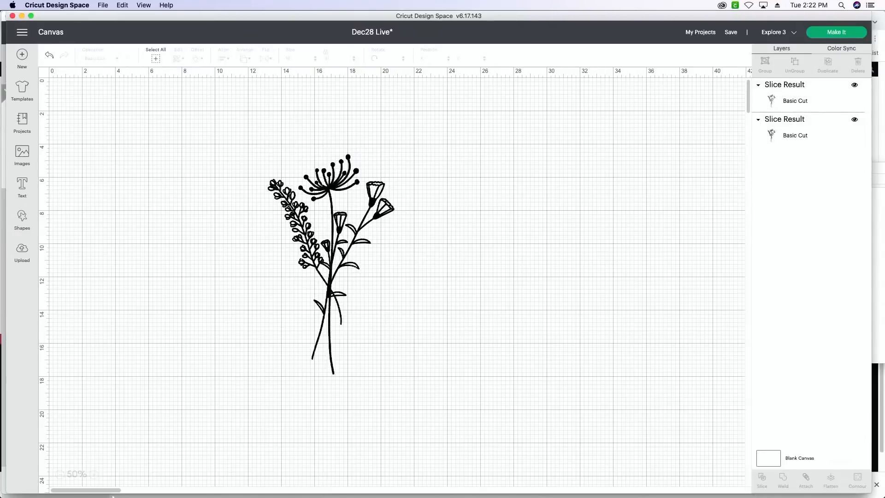
click(95, 474)
click(94, 474)
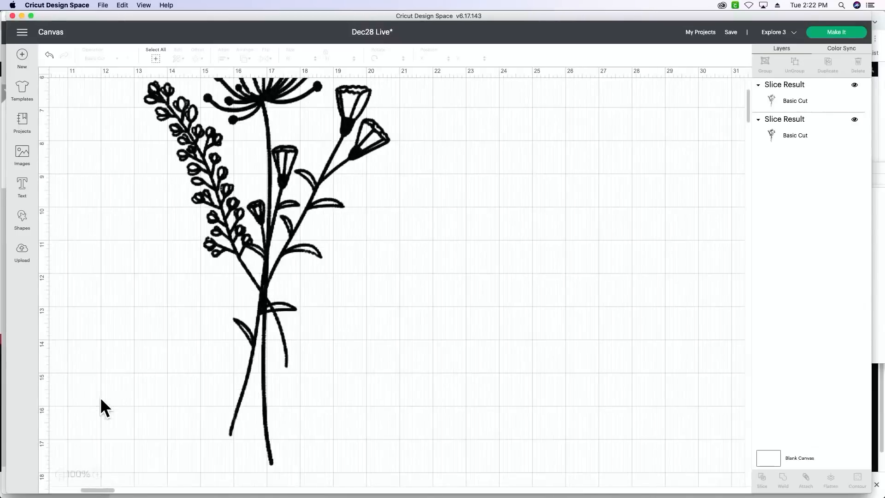
scroll(100, 397, left, 10)
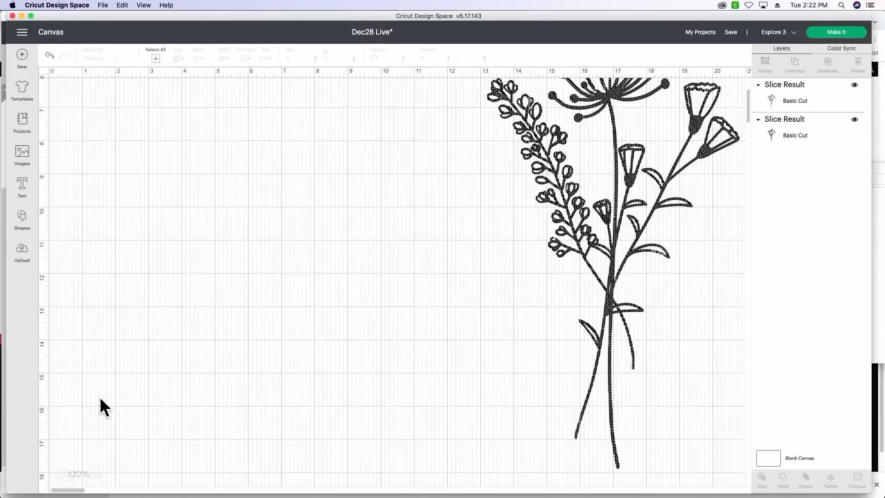
scroll(100, 400, right, 3)
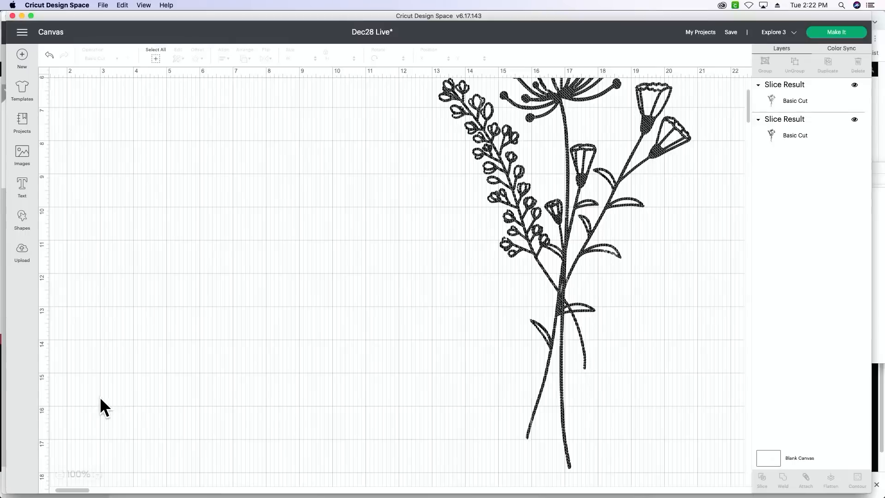
click(49, 55)
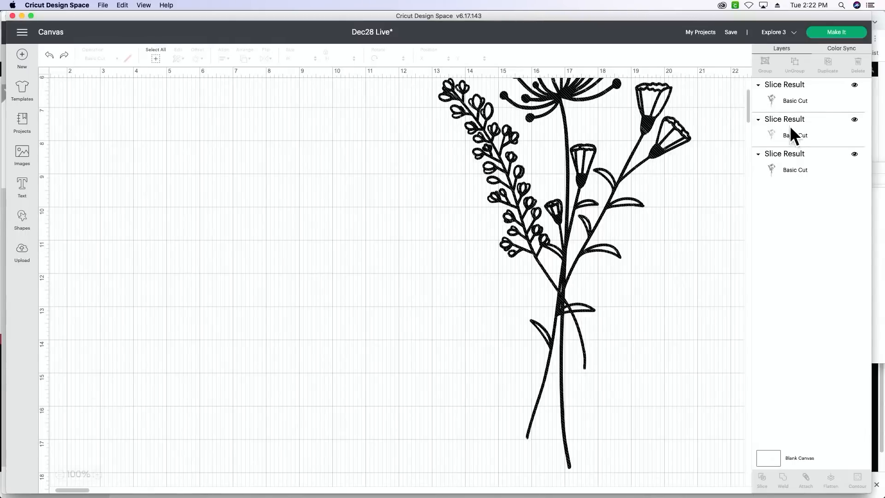
- Try removing the topmost slice result once more, and restore it
click(790, 98)
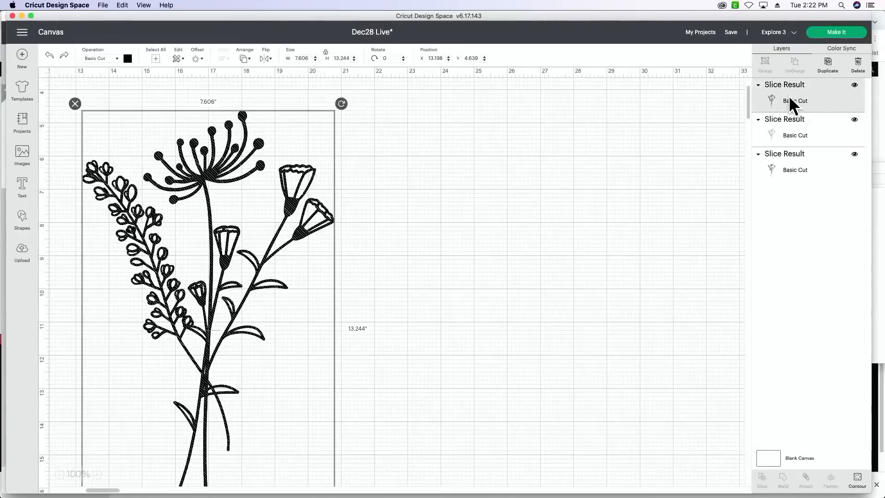
key(Delete)
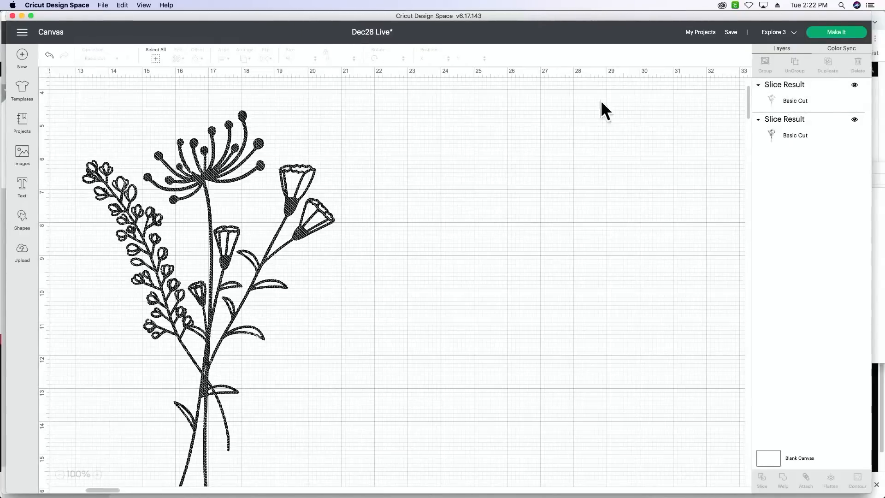
click(49, 56)
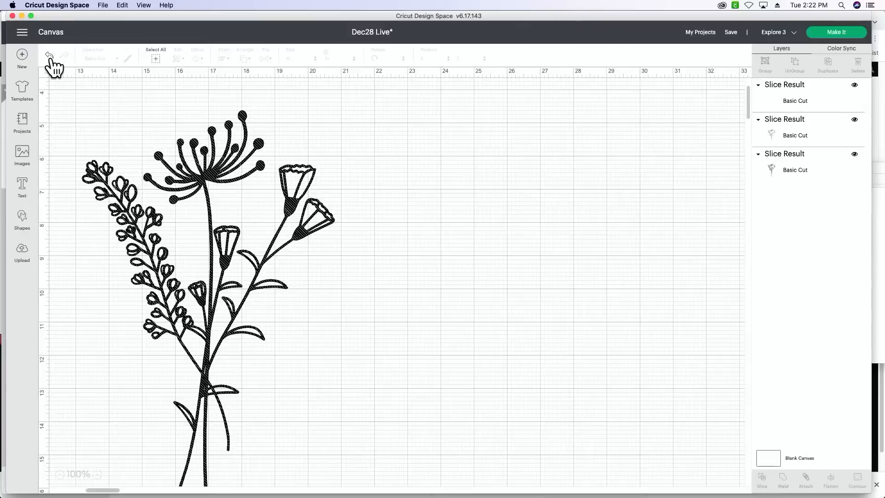
- Delete the middle of the three bouquet slice results and examine the remaining crossed-line bouquet
click(774, 135)
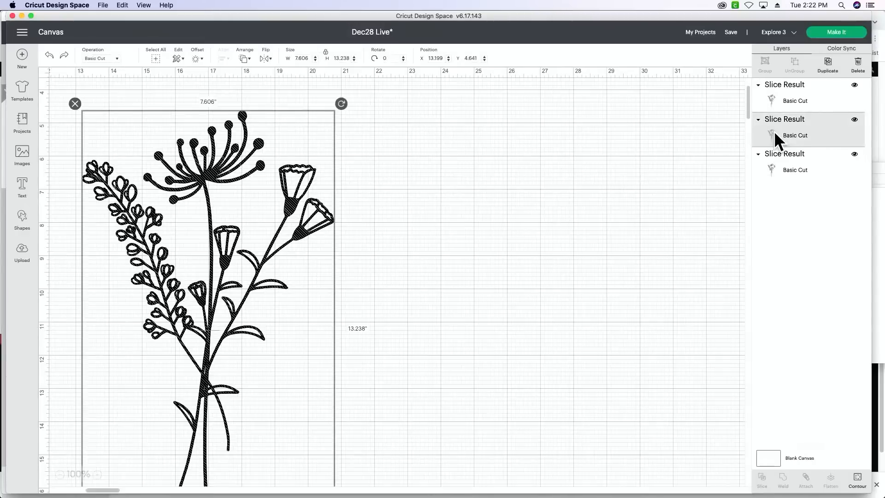
key(Delete)
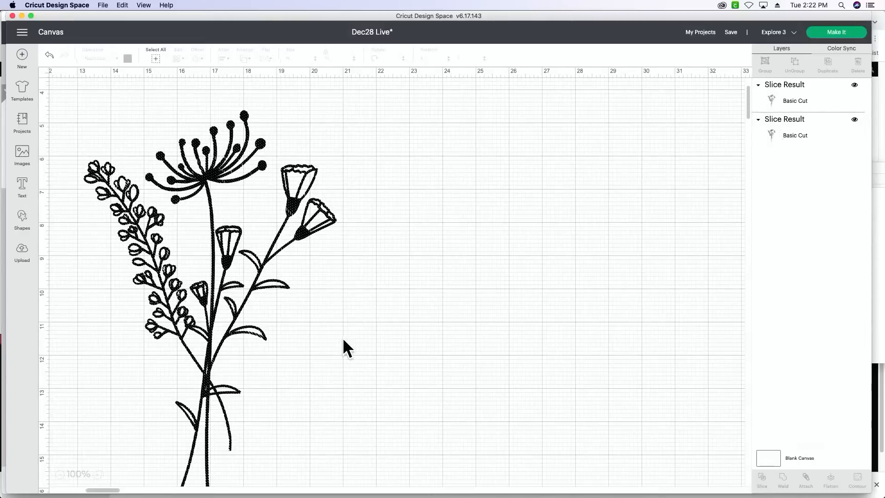
scroll(344, 339, left, 5)
scroll(344, 340, down, 5)
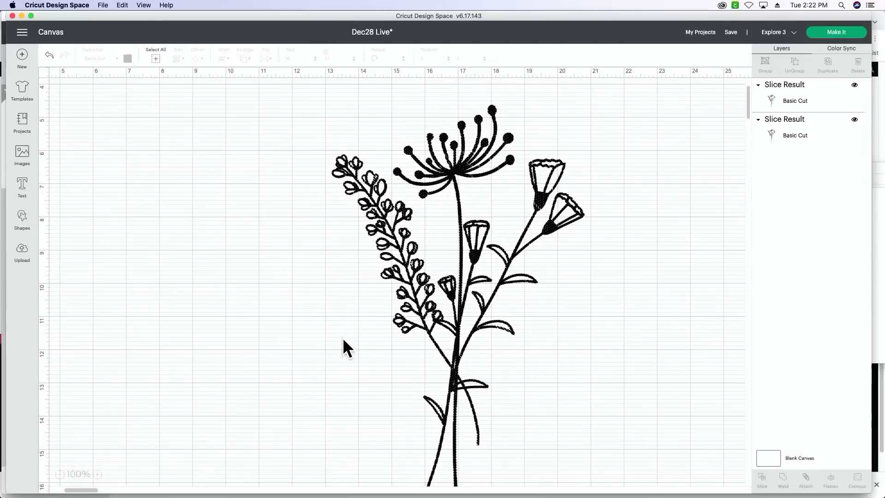
scroll(344, 340, up, 5)
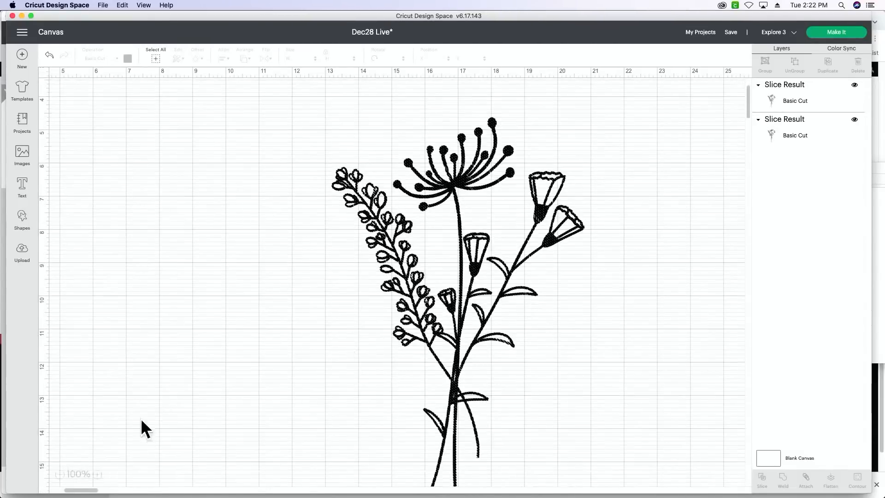
click(60, 474)
scroll(131, 413, down, 5)
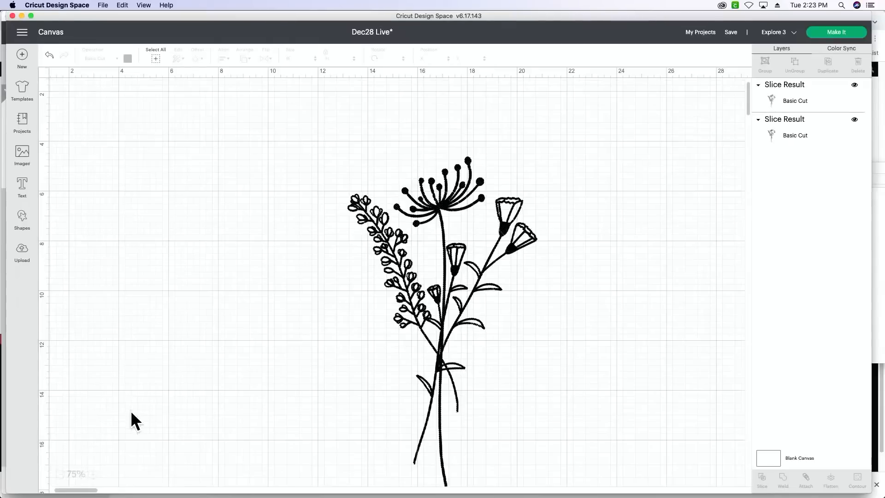
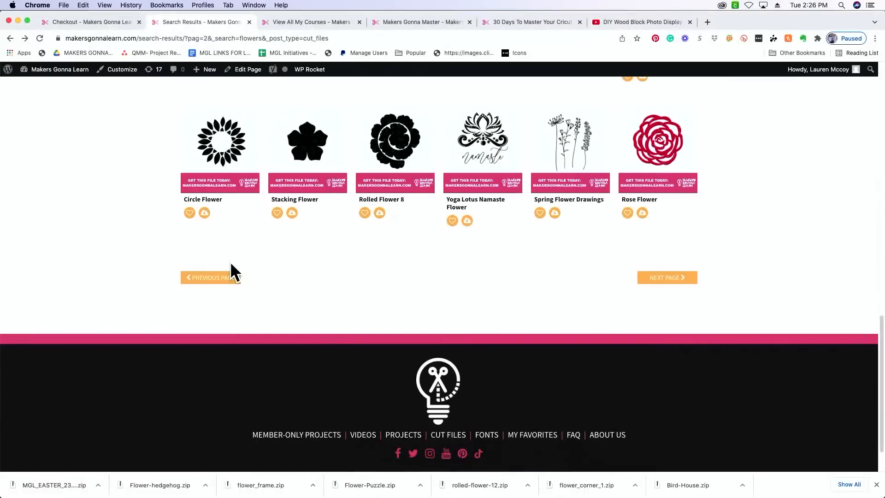
- Search the Makers Gonna Learn cut files for LINES and open the Lines pattern's page
scroll(230, 264, up, 15)
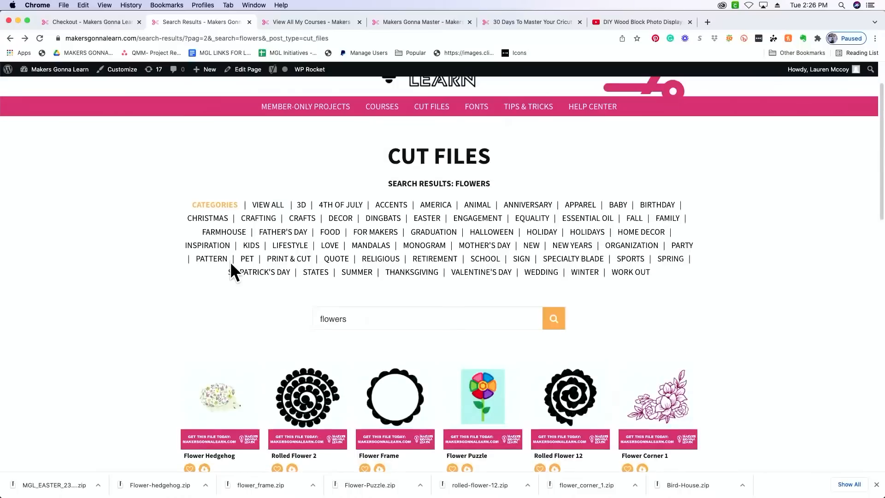
drag(355, 316, 307, 313)
key(BackSpace)
text(LINES)
key(Return)
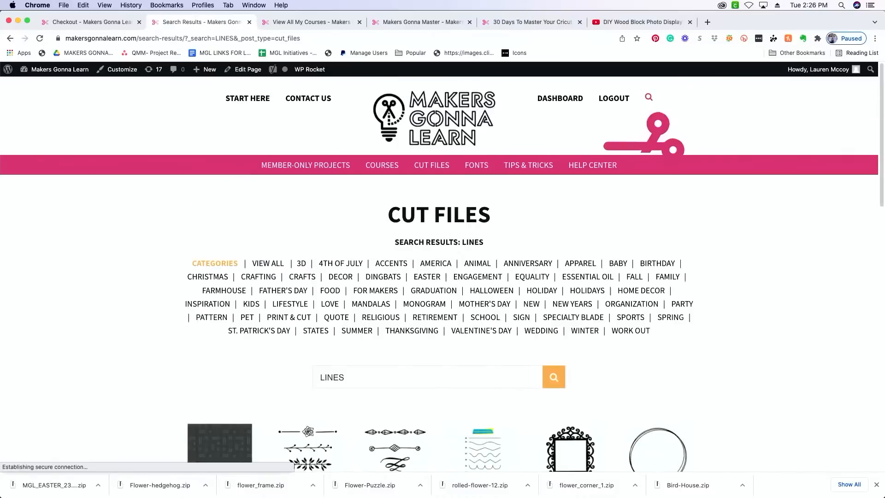
scroll(229, 392, down, 3)
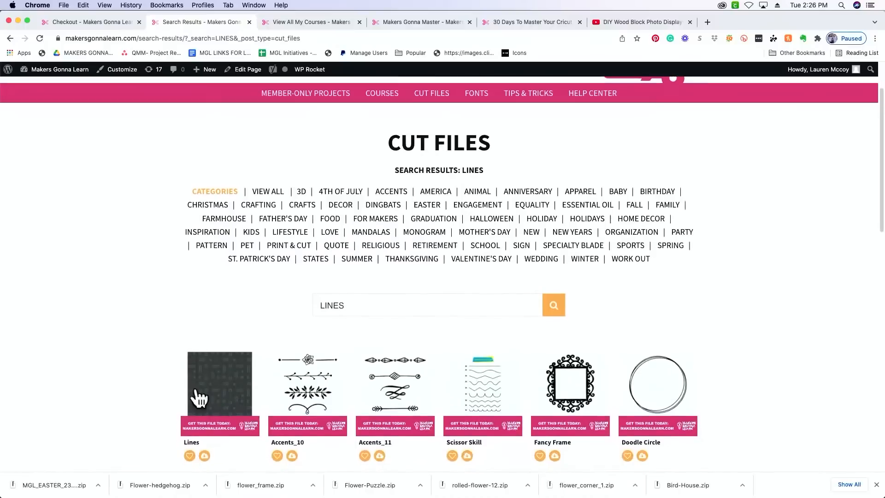
click(221, 391)
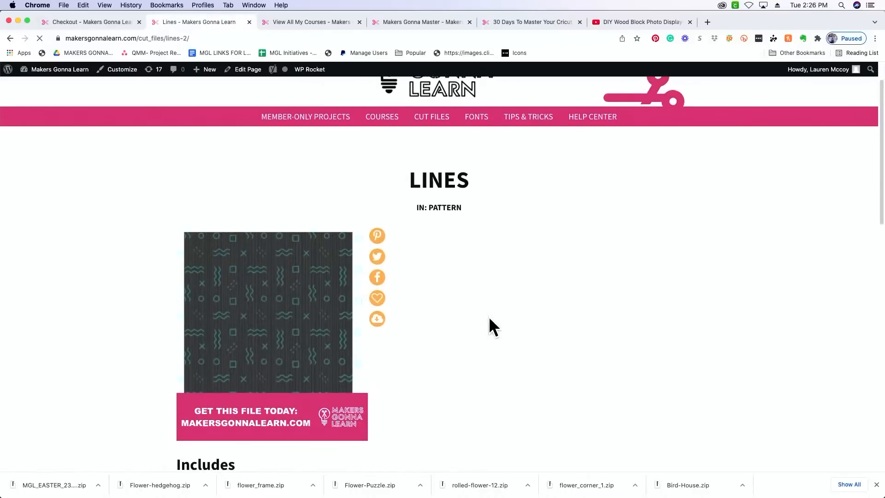
scroll(494, 317, down, 1)
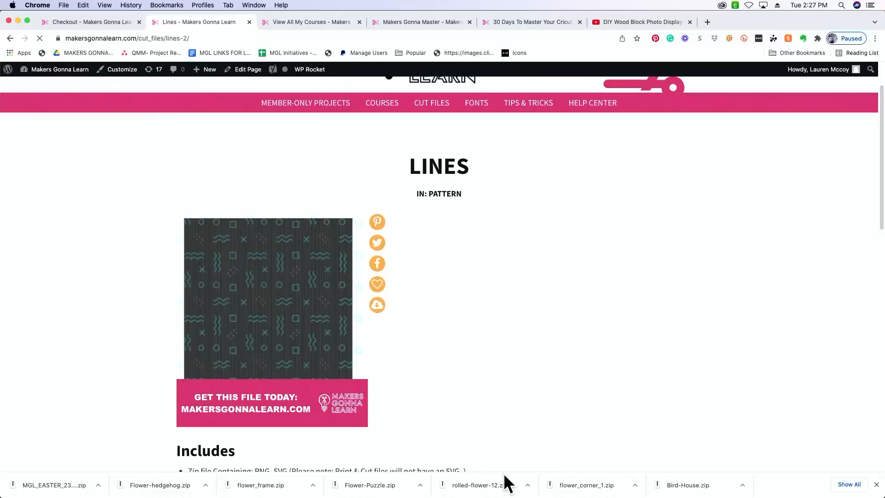
- Switch to Cricut Design Space and bring the whole bouquet into view
mouse_move(462, 496)
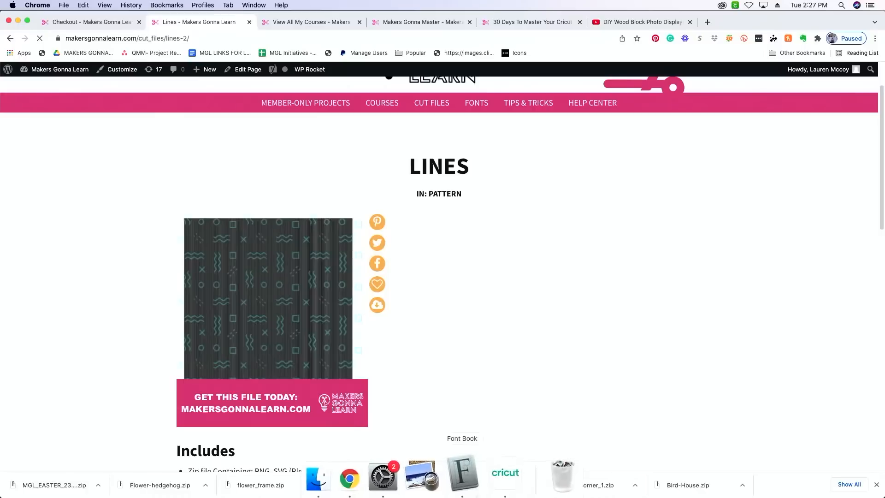
click(498, 484)
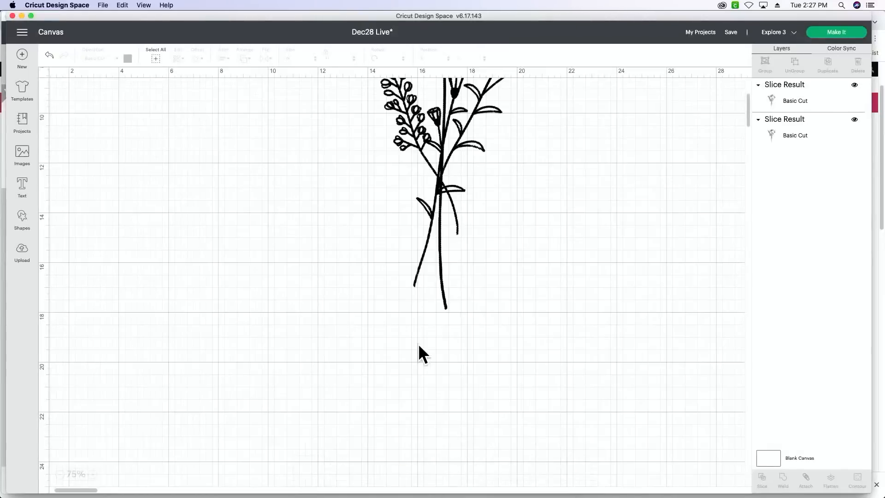
scroll(419, 344, up, 5)
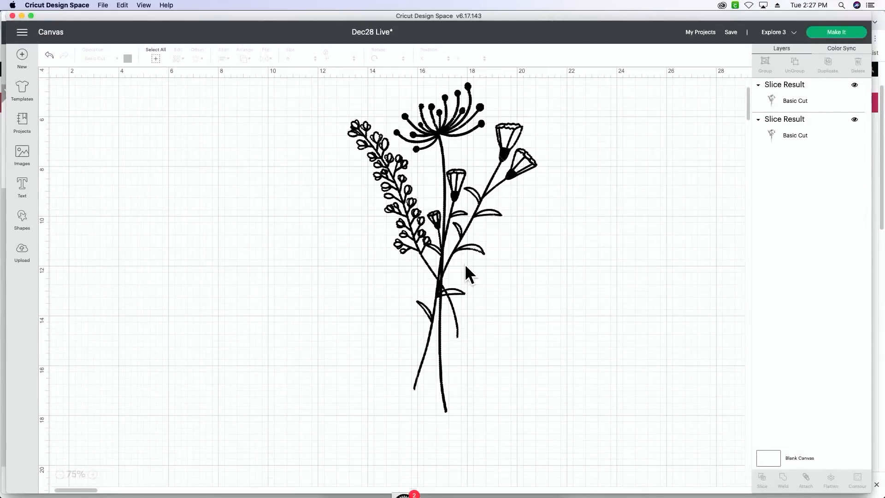
- Try welding the two bouquet slice results together, and undo the weld
drag(307, 96, 586, 429)
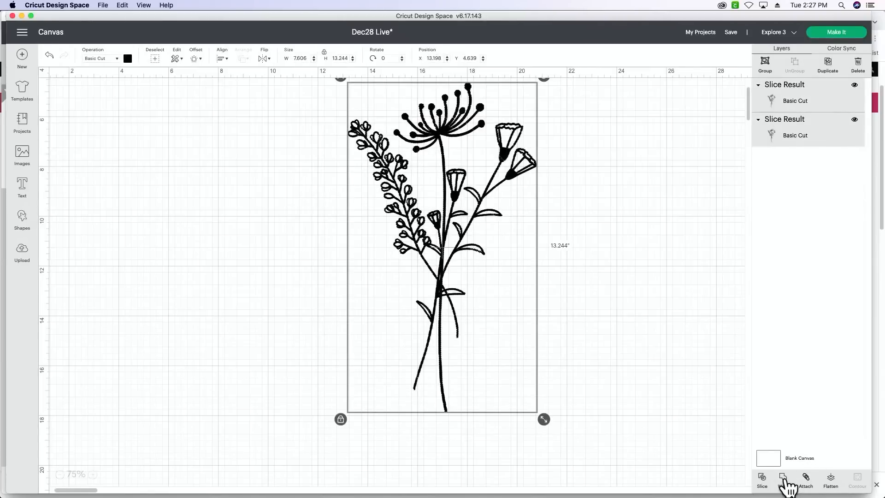
click(785, 481)
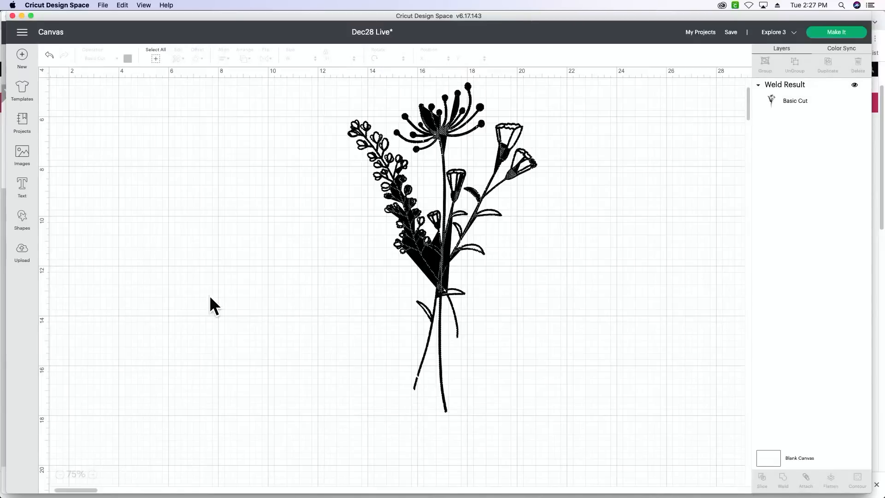
click(49, 57)
- Attach the two bouquet slice results and move the attached bouquet down slightly on the canvas
drag(312, 98, 591, 410)
click(806, 479)
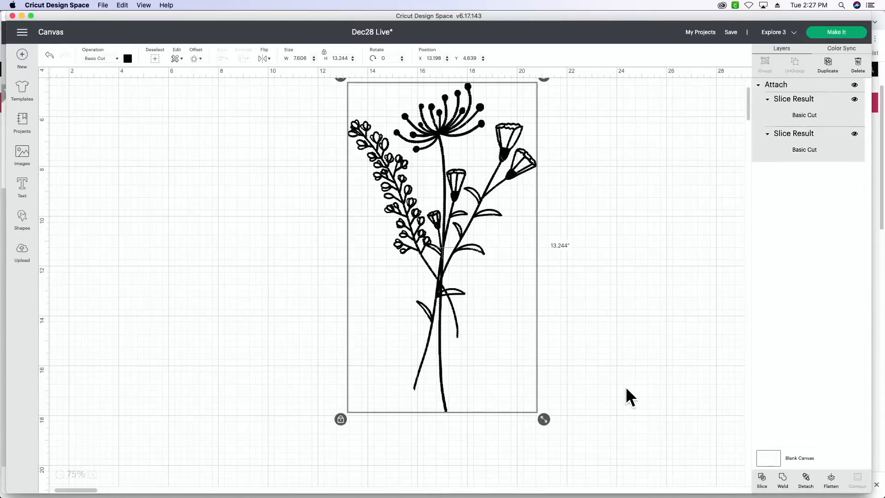
drag(441, 261, 444, 289)
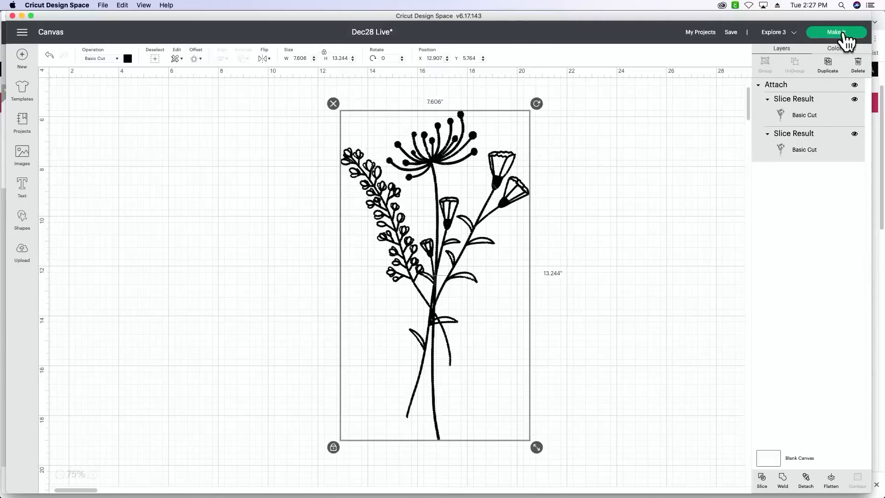
click(845, 34)
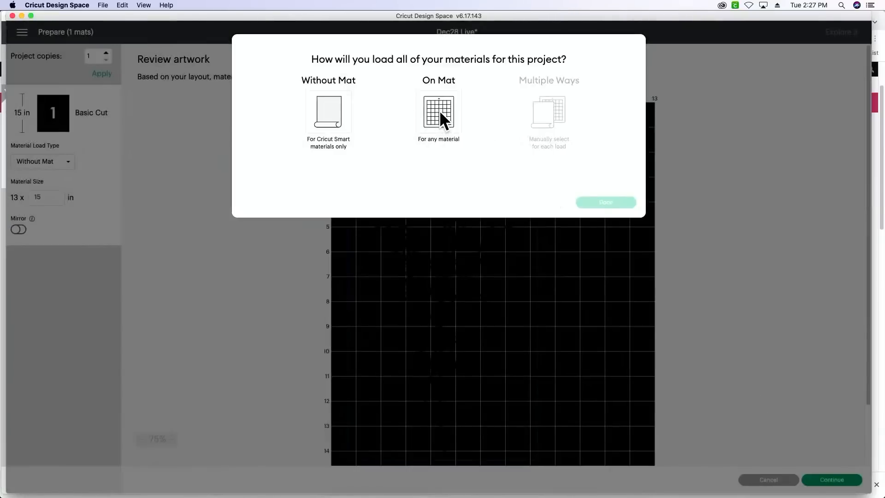
click(432, 134)
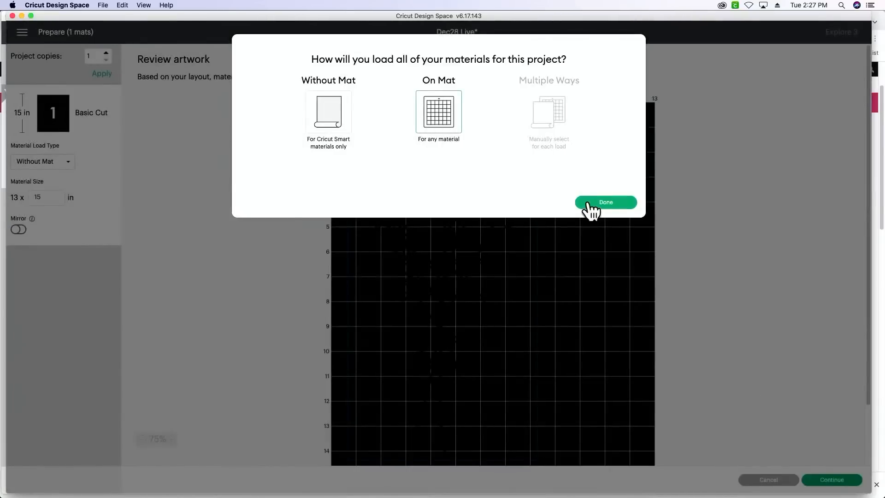
click(592, 211)
click(765, 482)
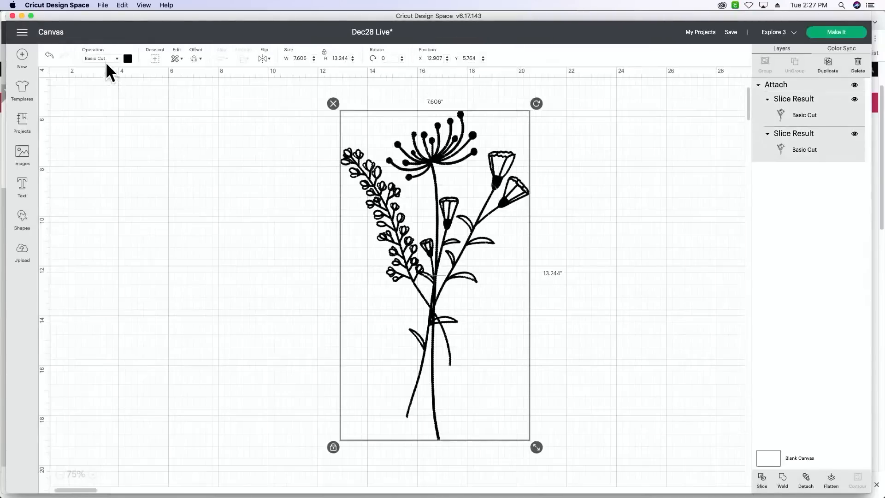
- Set the attached bouquet's operation to Pen and scale the bouquet down to about 4.63 by 8.06 inches
click(105, 60)
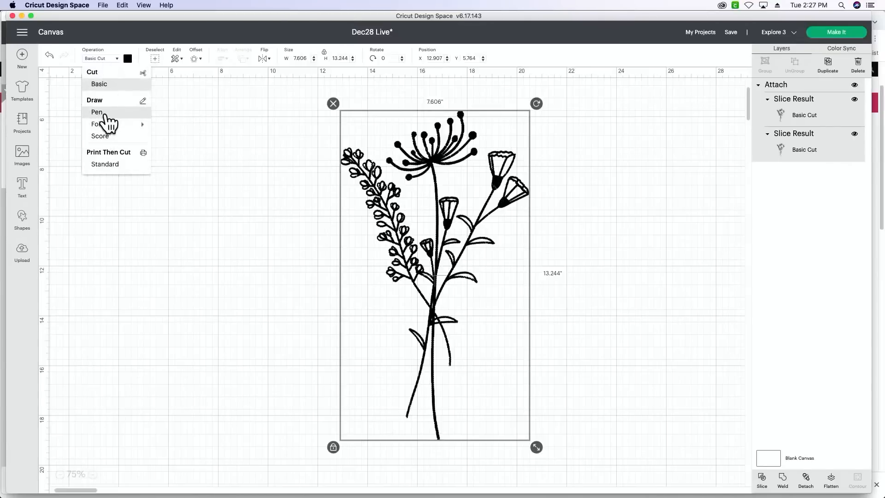
click(98, 112)
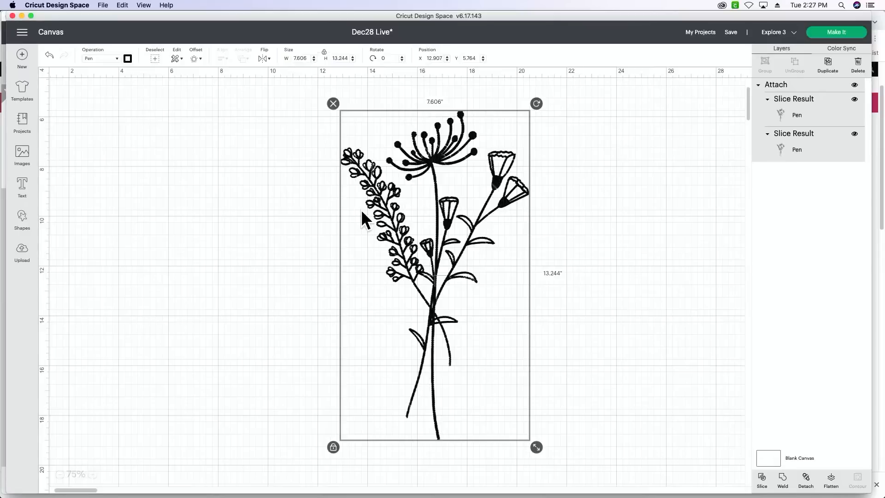
drag(460, 280, 426, 283)
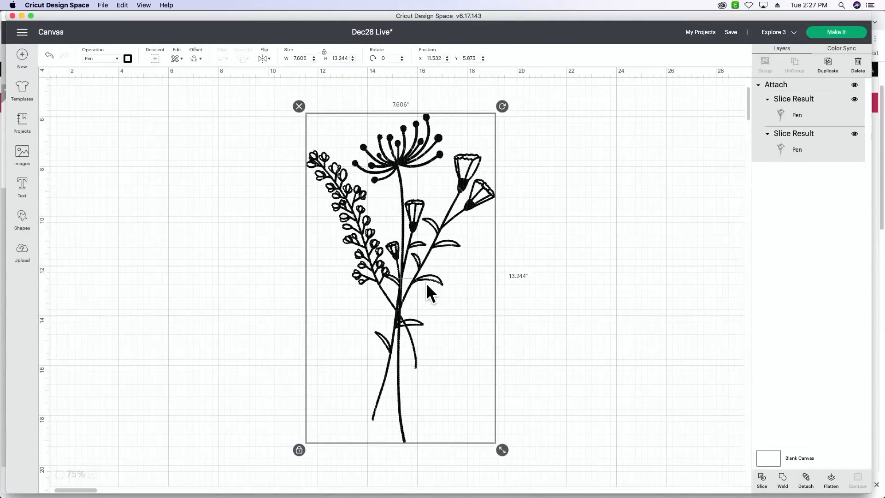
drag(500, 447, 441, 289)
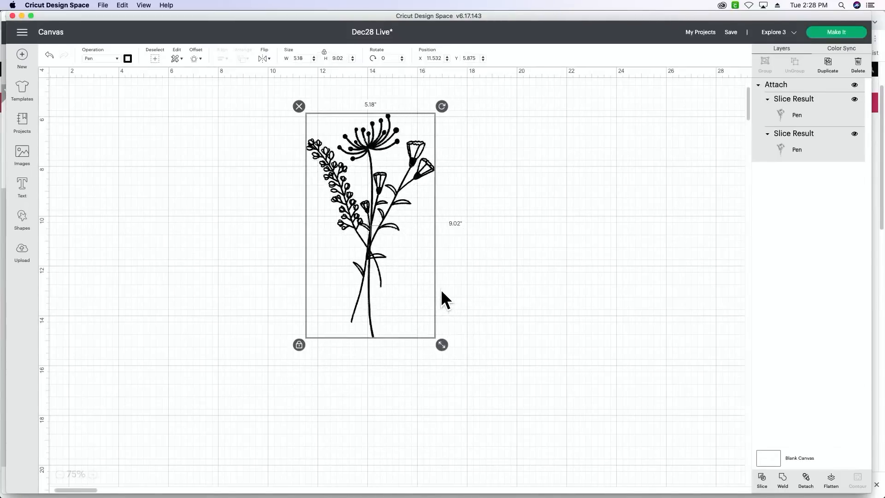
drag(349, 253, 359, 253)
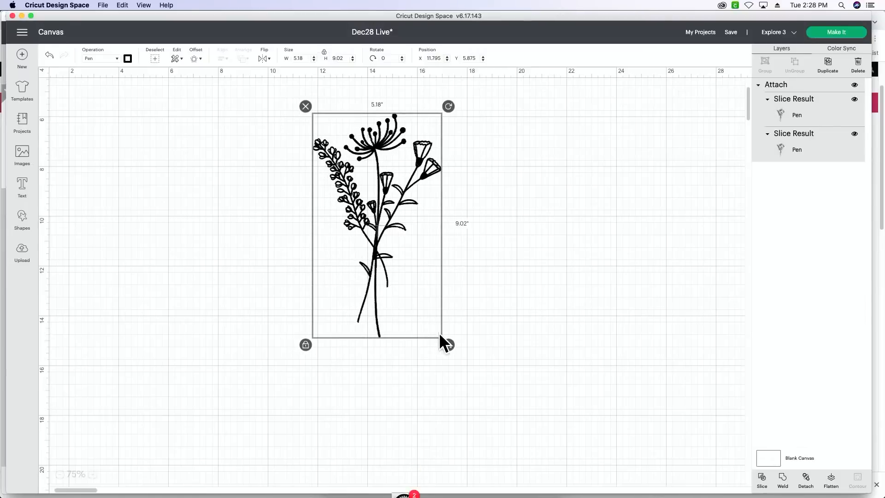
drag(450, 345, 432, 317)
drag(361, 253, 369, 253)
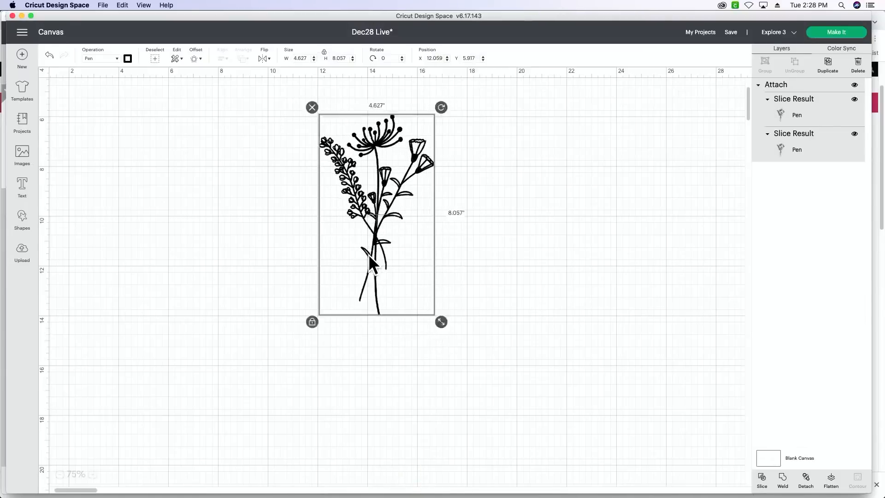
- Preview the bouquet with On Mat loading, shift it inward from the mat's corner, and return to the canvas
click(838, 32)
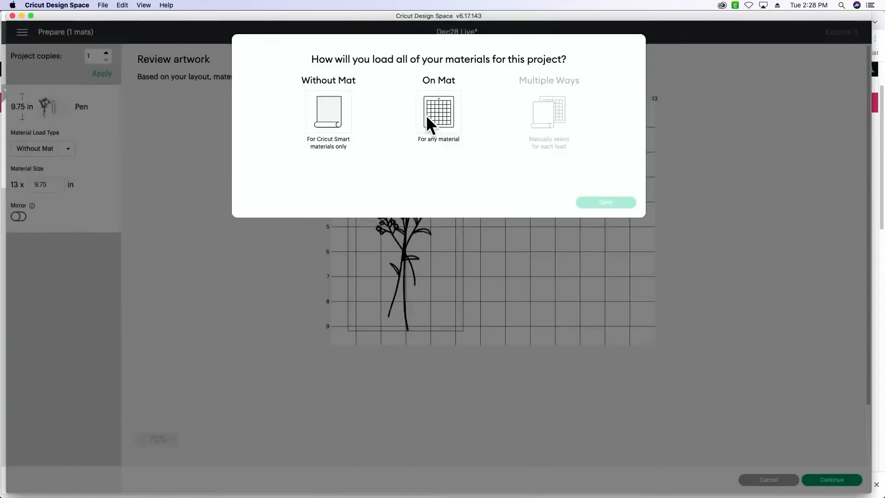
click(426, 114)
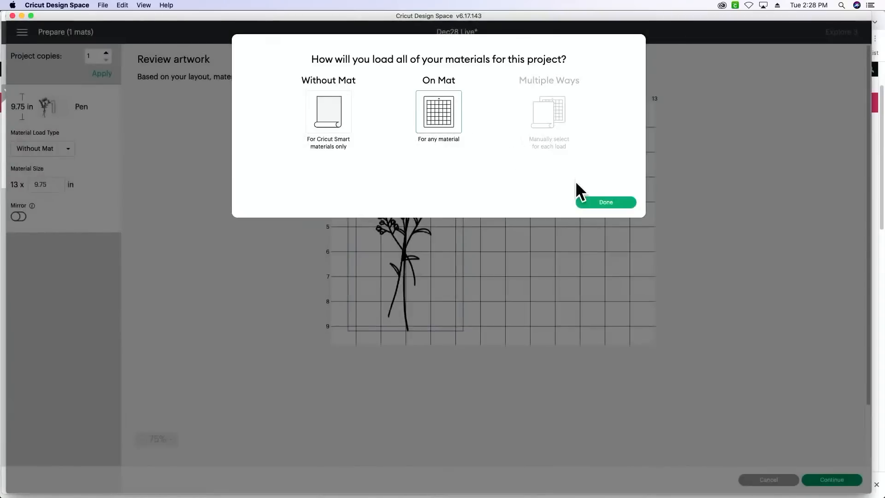
click(606, 203)
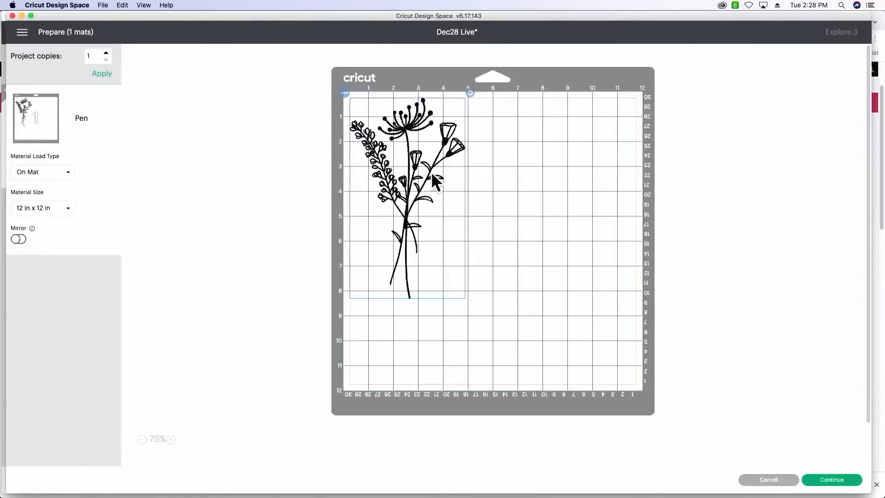
drag(401, 176, 417, 192)
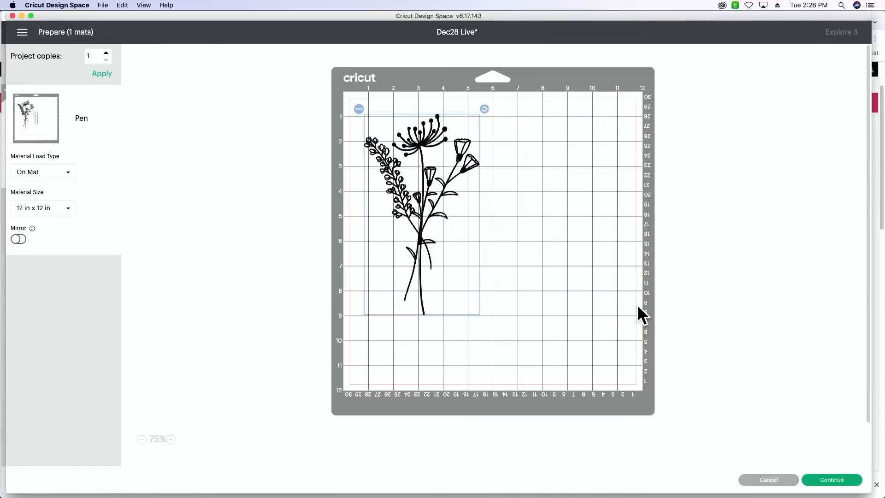
click(782, 481)
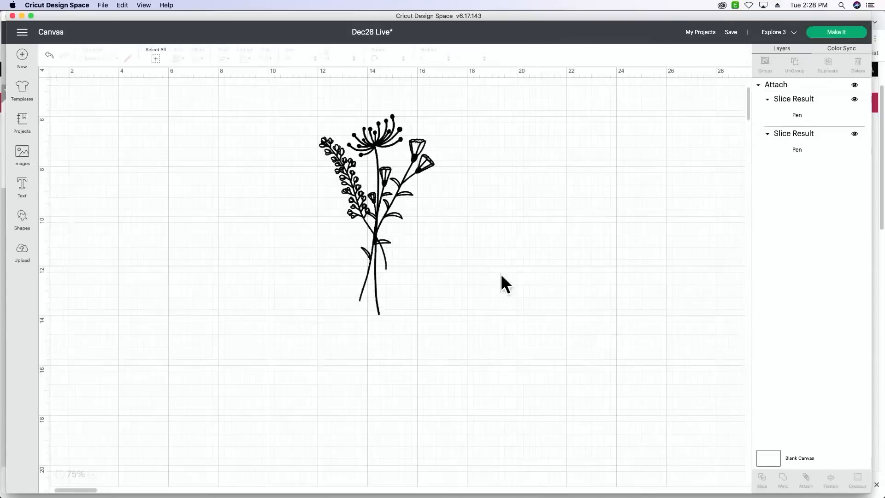
- Unlock the bouquet's proportions and resize it to about 4.88 by 7.87 inches
drag(439, 318, 434, 294)
click(378, 304)
click(377, 305)
click(311, 294)
drag(434, 288, 442, 308)
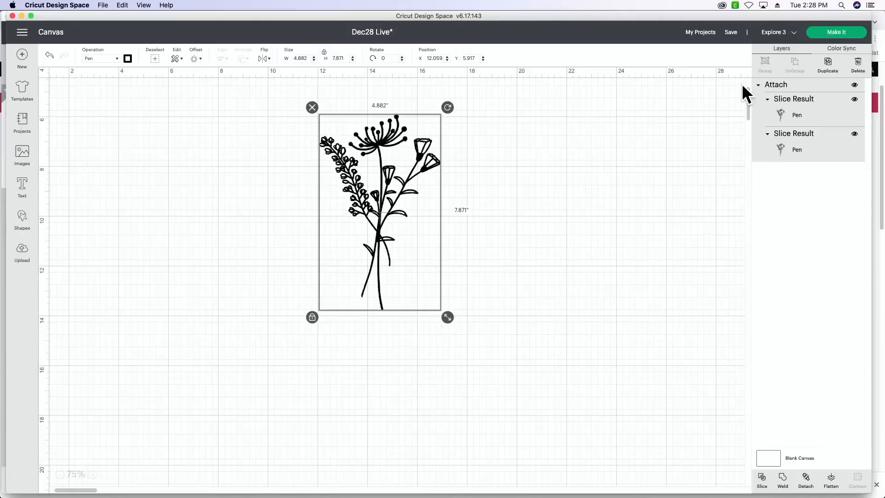
- Prepare the project with On Mat loading and move the bouquet to about 1 inch below the mat's top edge
click(845, 34)
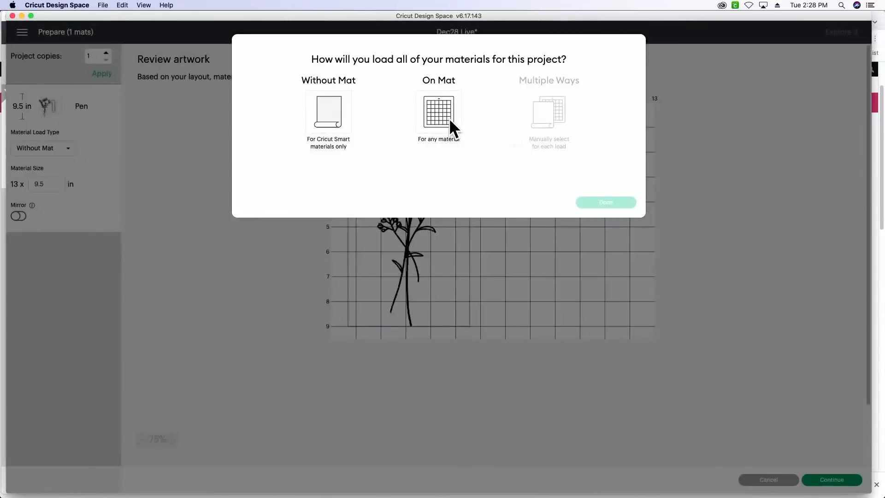
click(450, 120)
click(607, 202)
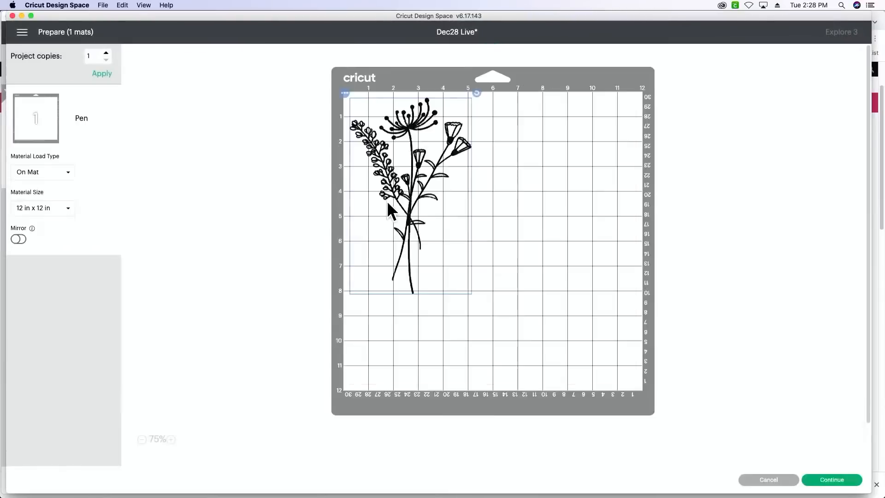
drag(397, 183, 410, 204)
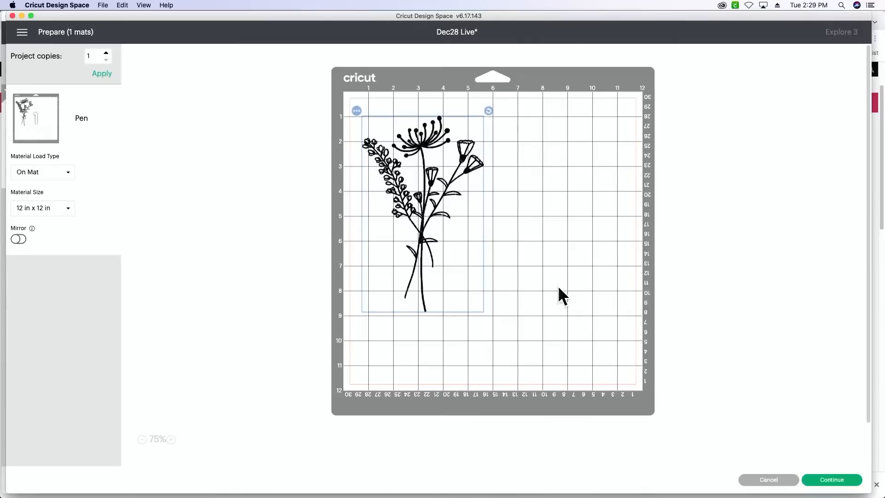
- Continue to the make stage and try to connect the Explore 3 : 0 USB machine
click(822, 480)
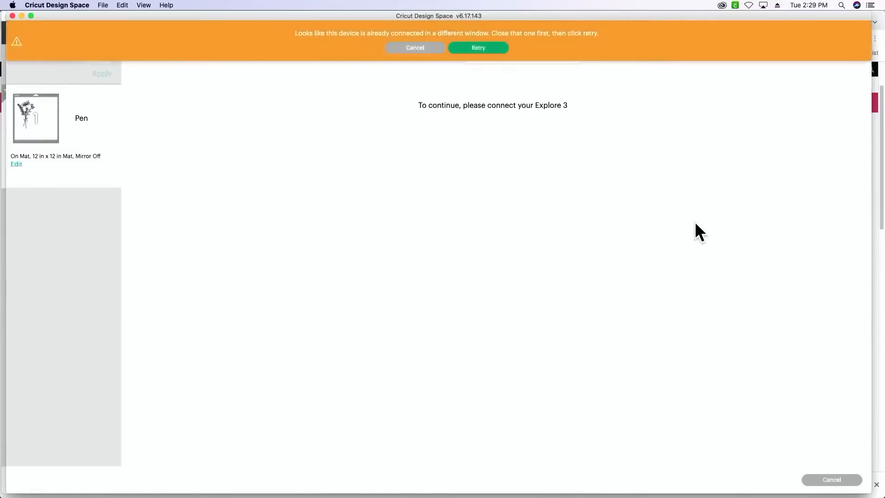
click(475, 50)
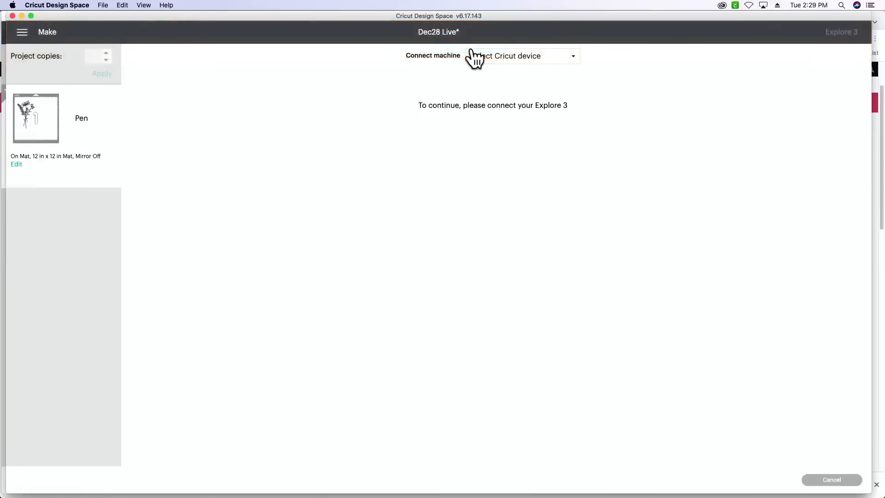
click(504, 57)
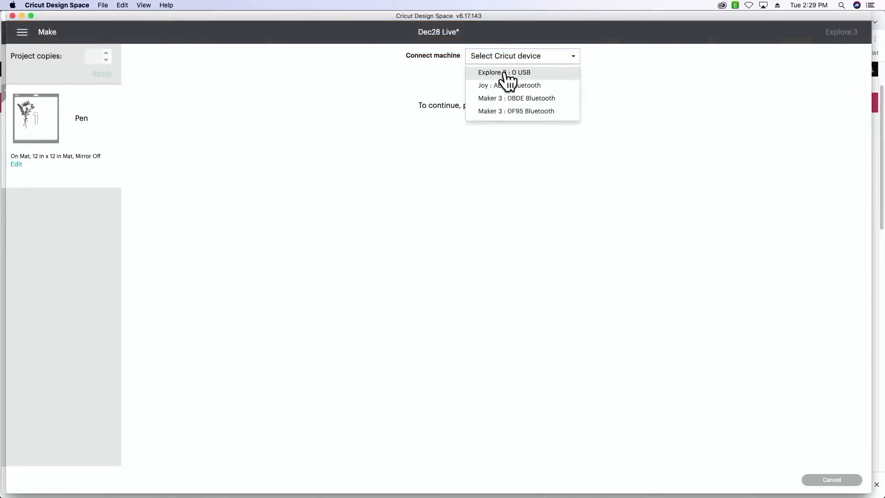
click(505, 72)
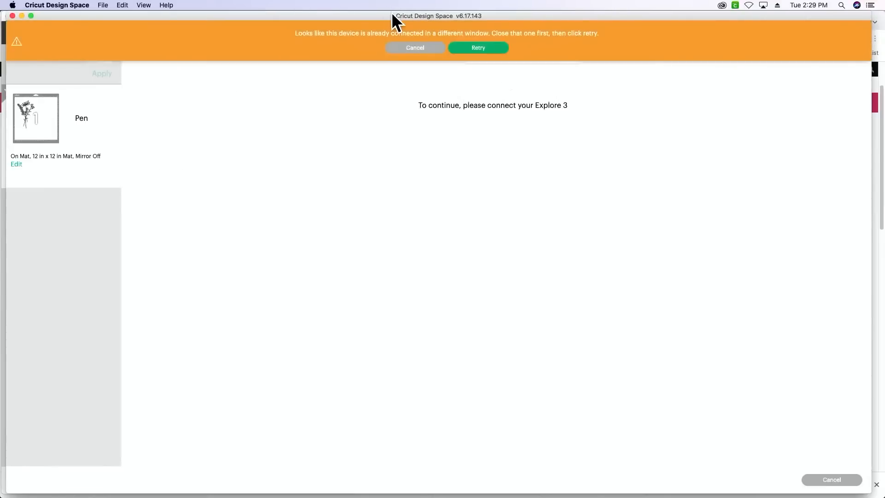
- Close the other window holding the Cricut Pens project and retry connecting the Explore 3 : 0 USB machine
drag(391, 12, 392, 55)
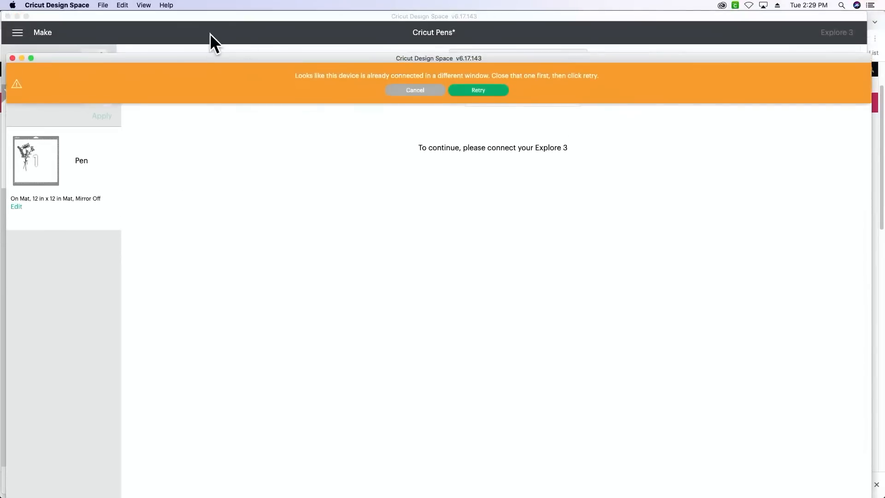
click(7, 16)
key(Return)
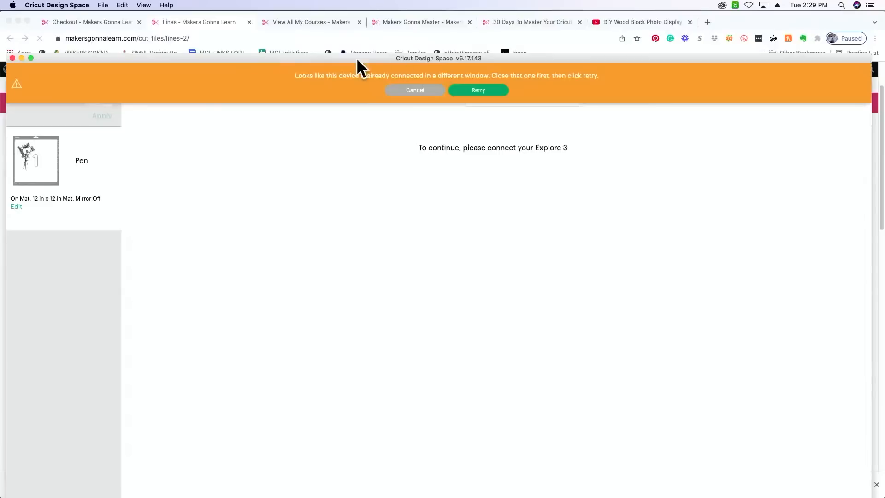
drag(358, 57, 360, 15)
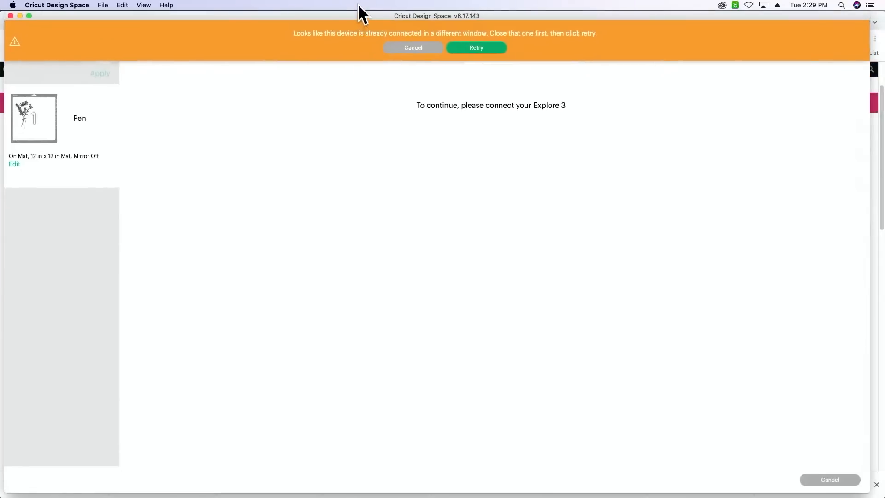
click(466, 47)
click(520, 55)
click(517, 71)
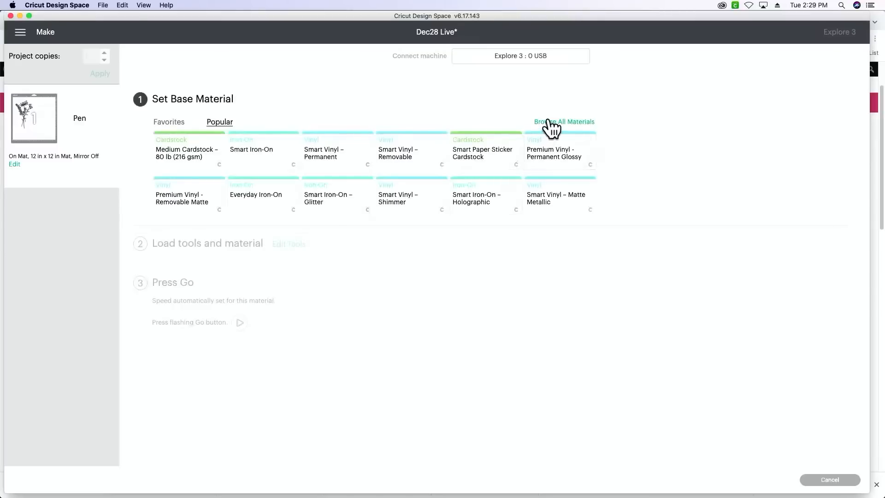
- Search all materials for CARDSTOCK and set the base material to Heavy Cardstock – 100 lb (270 gsm)
click(549, 121)
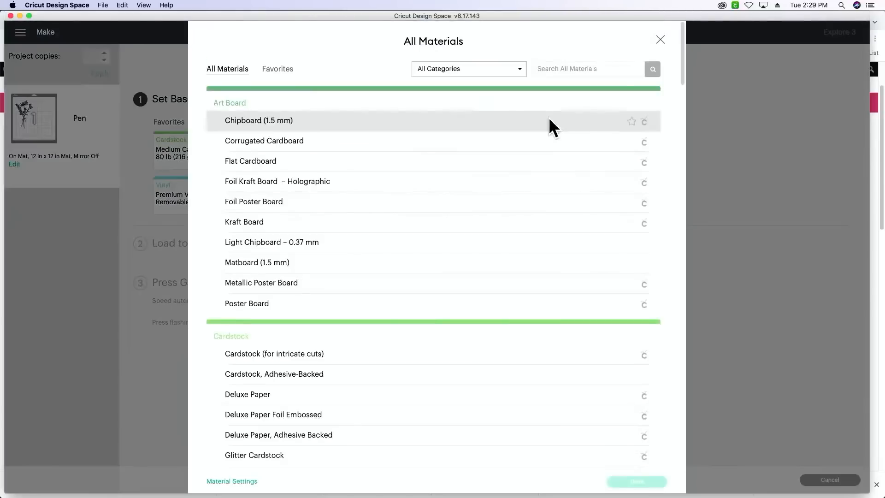
click(547, 73)
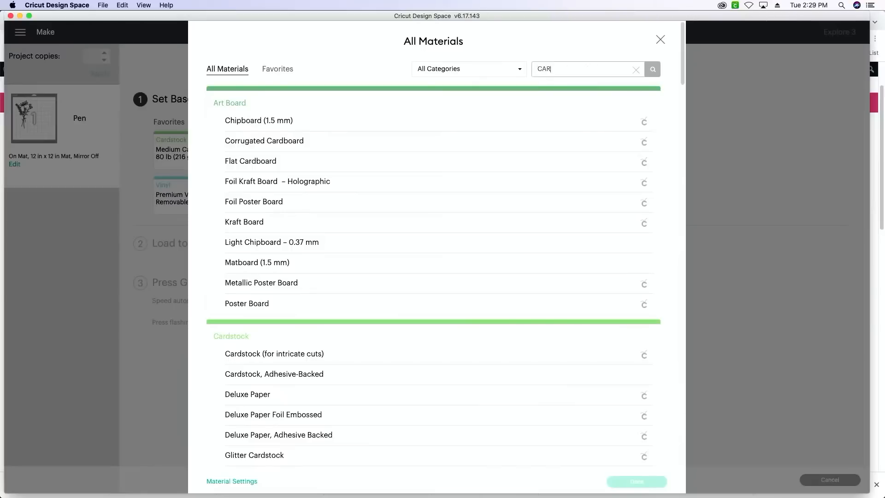
key(Return)
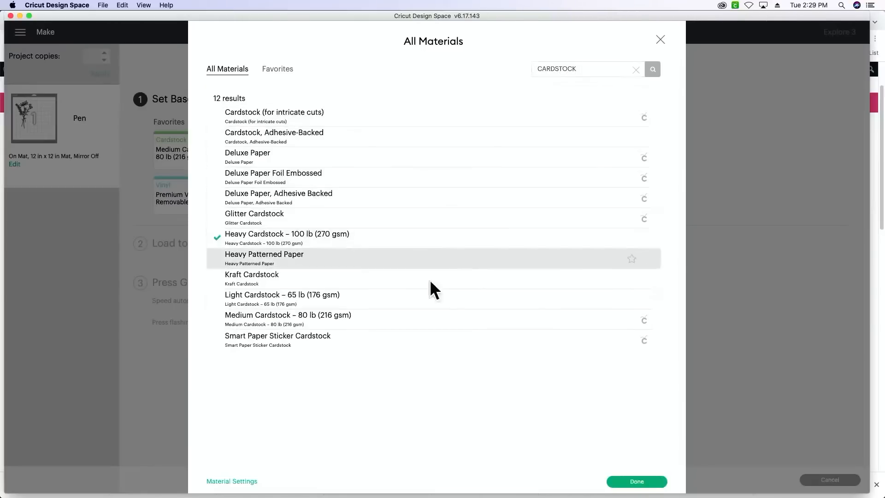
click(635, 481)
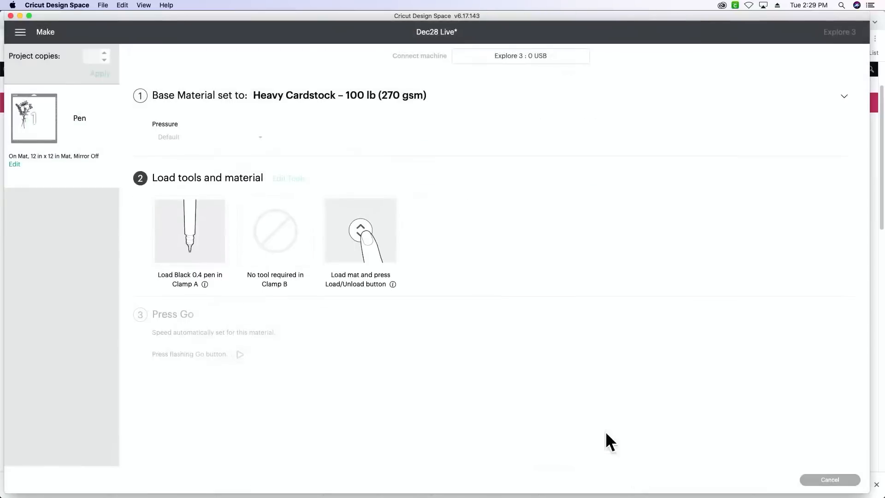
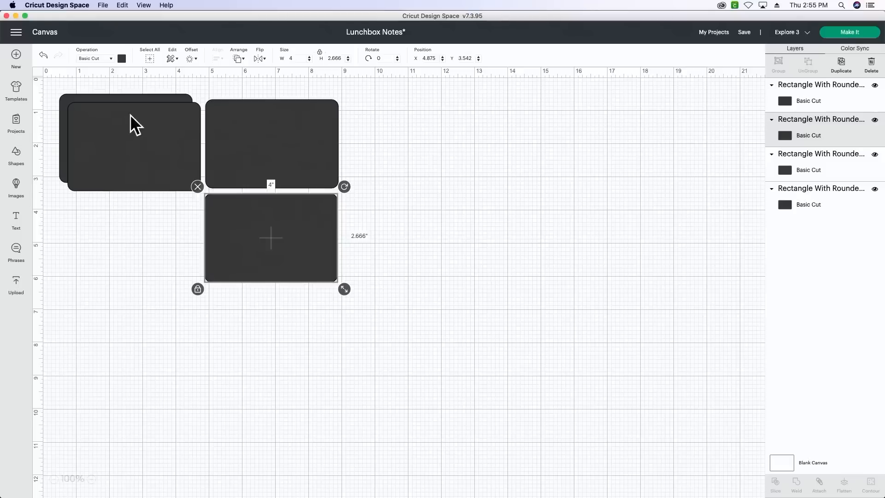
- Arrange the four rounded rectangles in a two-by-two grid with small gaps between them
drag(130, 123, 125, 238)
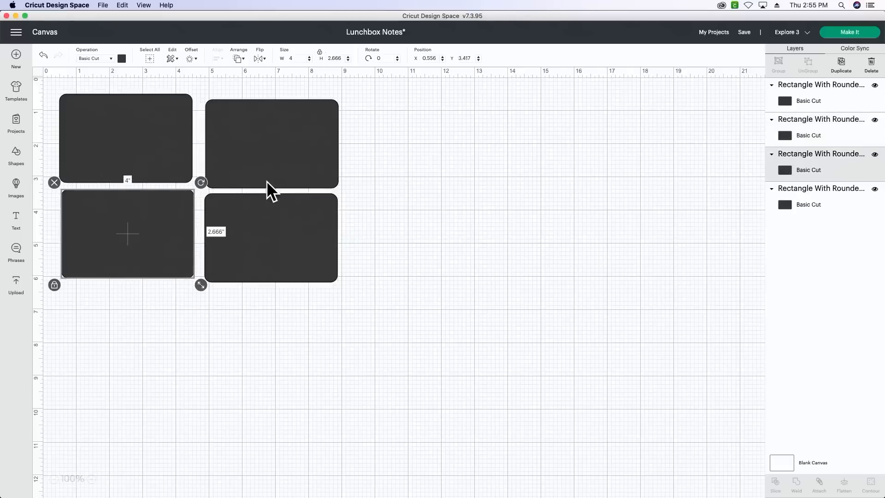
drag(279, 142, 275, 137)
click(280, 219)
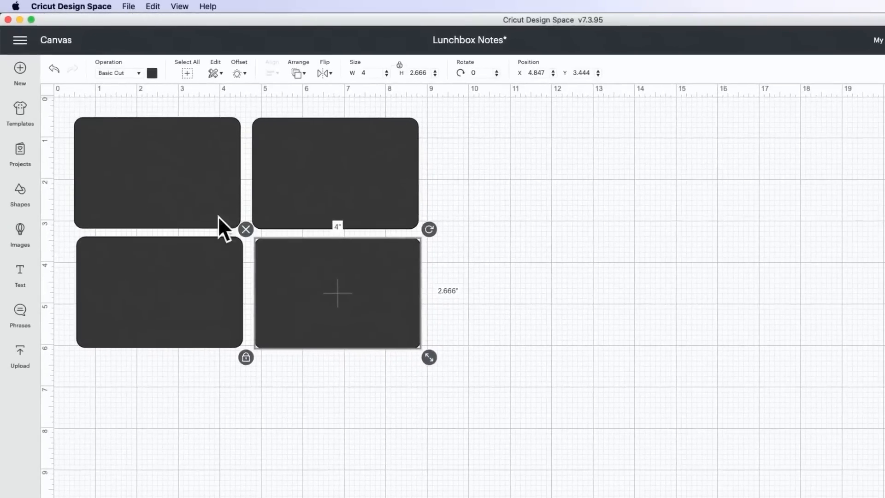
- Set the material color of the upper-left rectangle to light purple and the upper-right rectangle to red
click(151, 160)
click(151, 73)
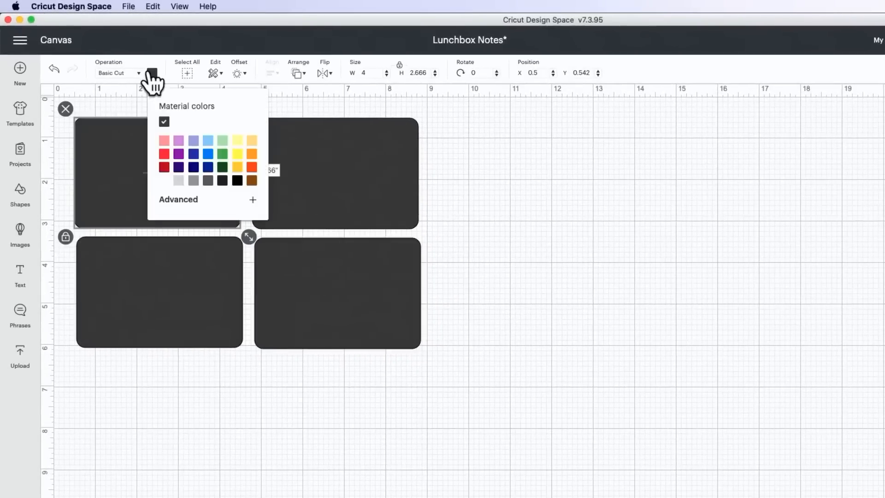
click(178, 140)
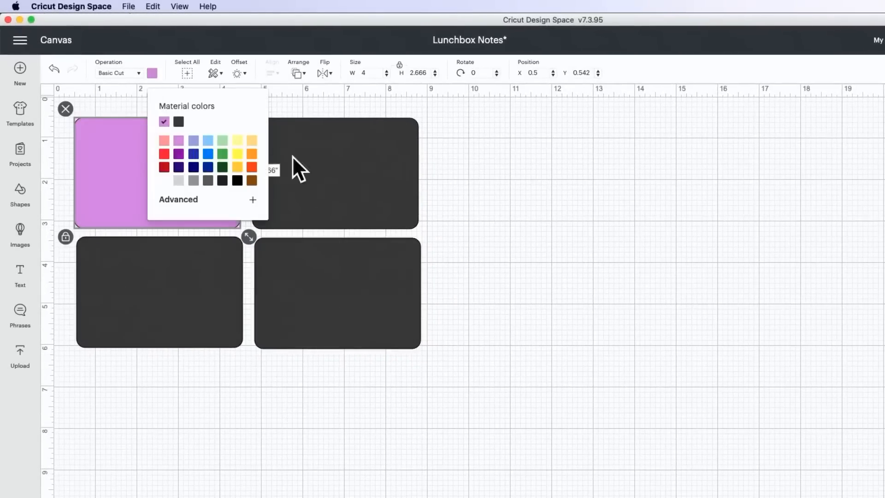
click(345, 171)
click(154, 73)
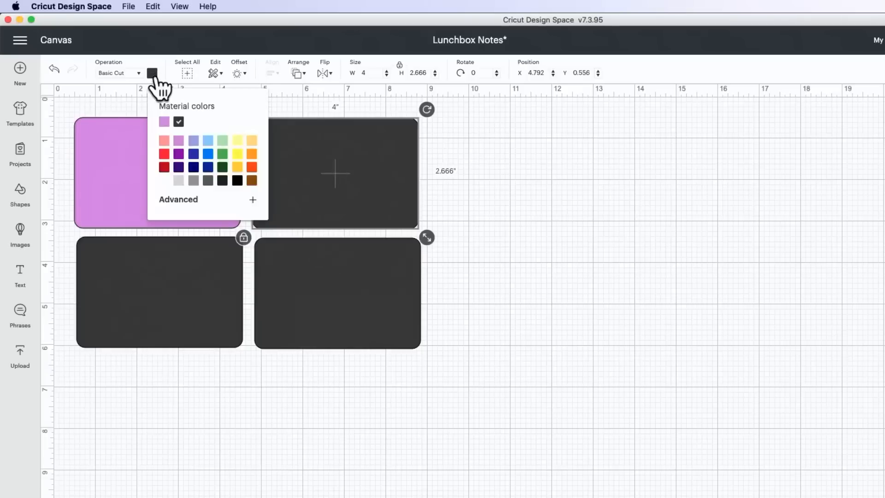
click(164, 154)
- Set the material color of the lower-left rectangle to green and the lower-right rectangle to orange
click(164, 264)
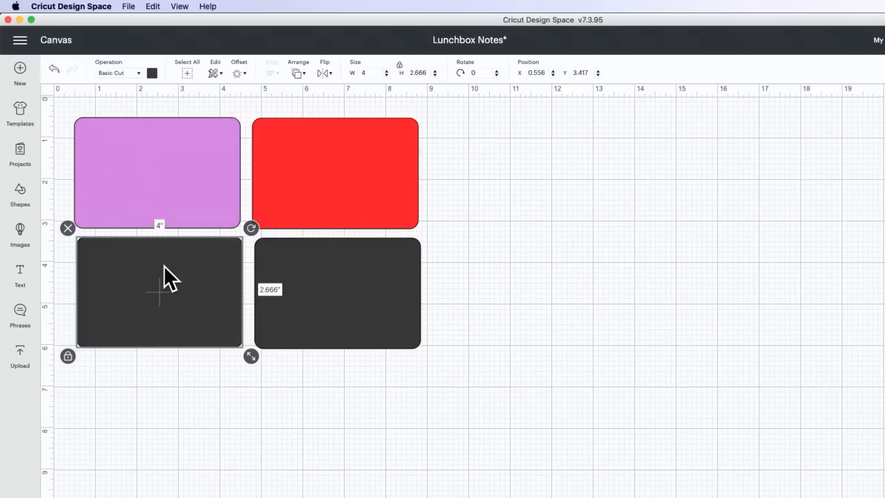
click(152, 74)
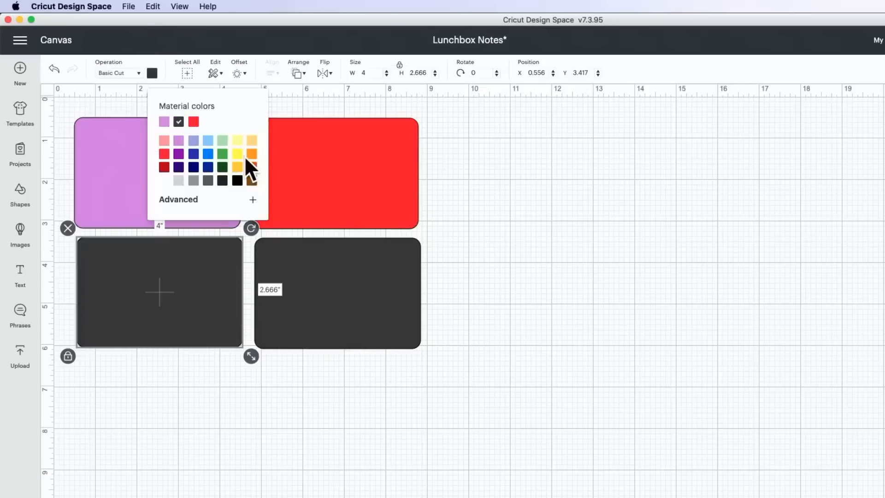
click(223, 155)
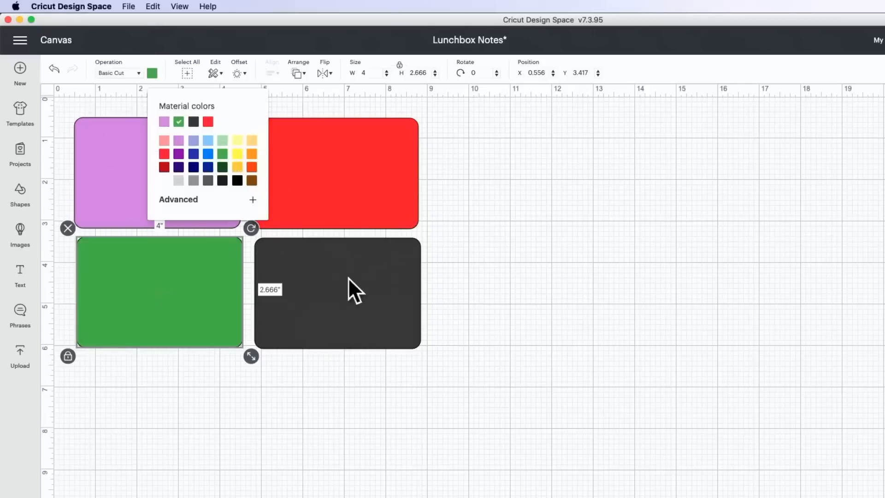
click(343, 300)
click(152, 74)
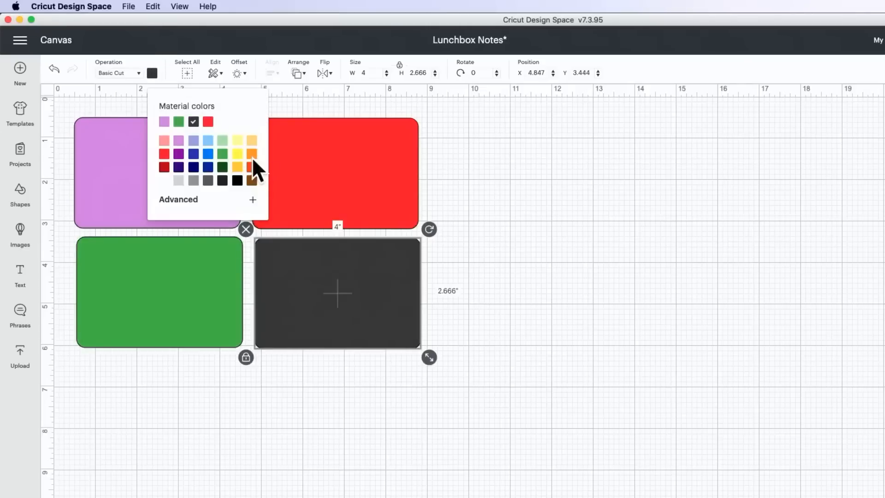
click(251, 157)
click(615, 277)
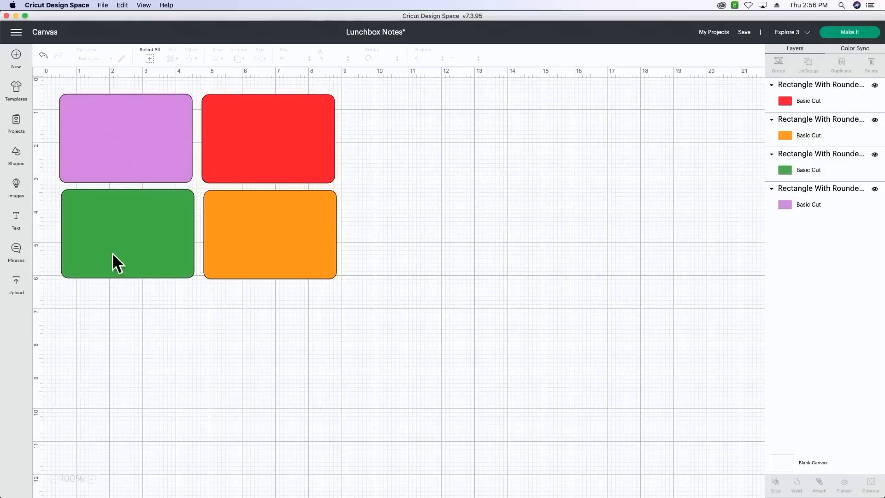
- Add a three-line text reading "You are purr-fect", "in every way!" and "Love, Mom"
click(15, 222)
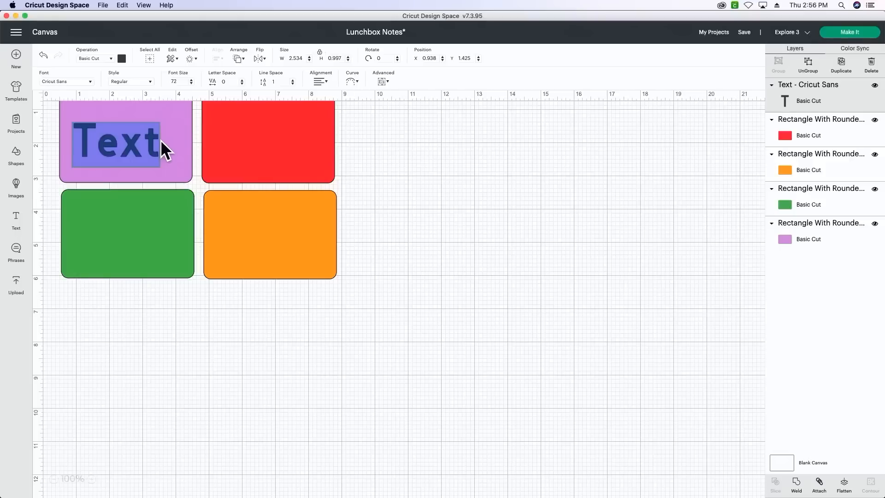
text(Y)
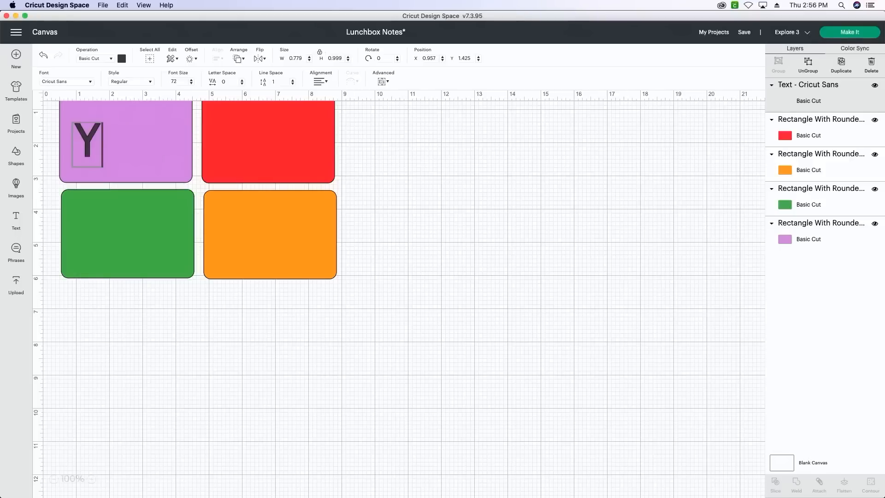
text(ou are pu)
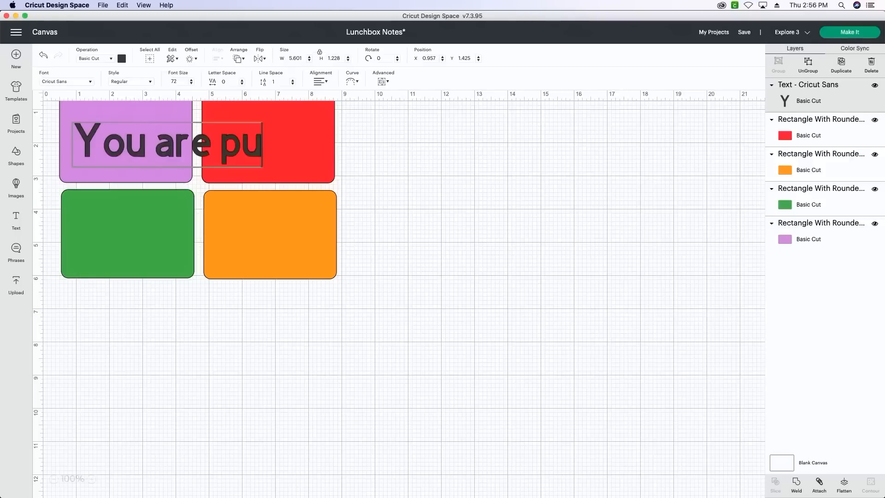
text(rr-fec)
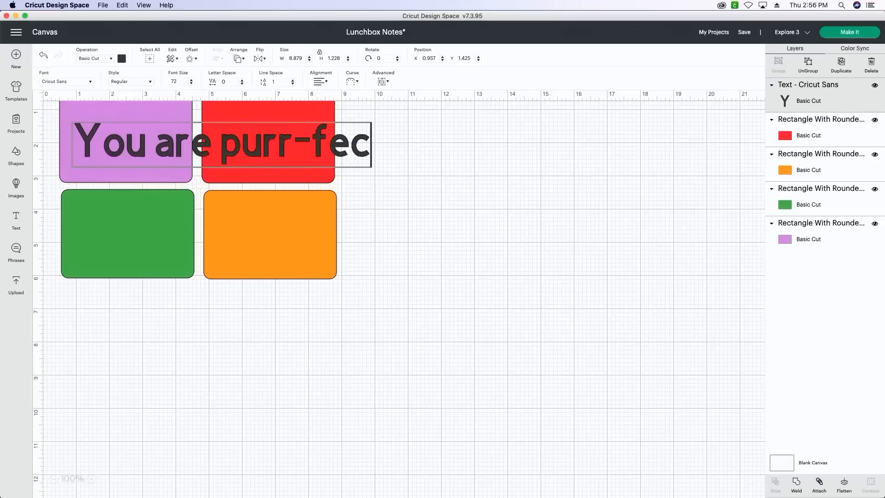
text(t)
key(Return)
text(in ev)
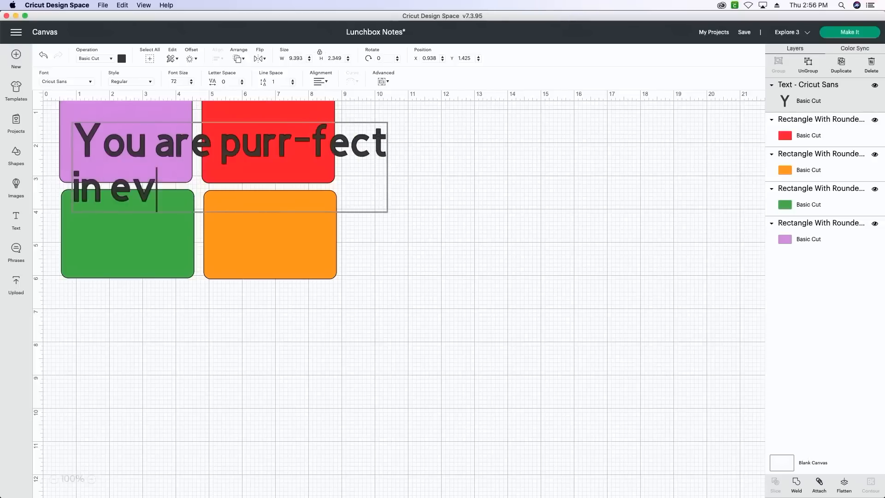
text(ery way)
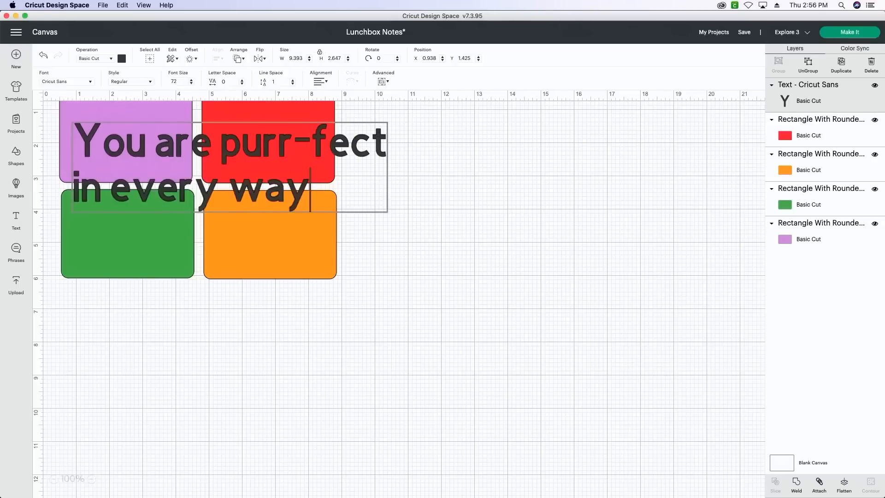
text(!)
key(Return)
text(Love, Mom)
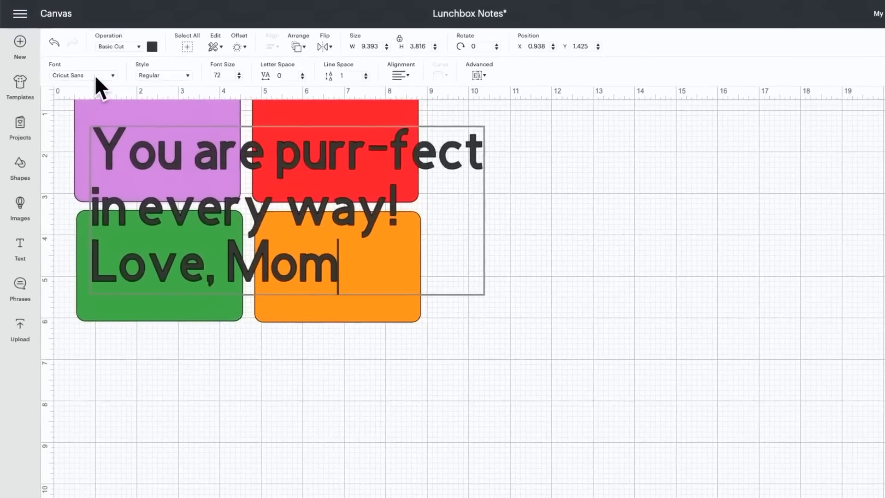
- Search the fonts for cobblestone and apply Cobblestone Sketch to the cat note's message
click(95, 74)
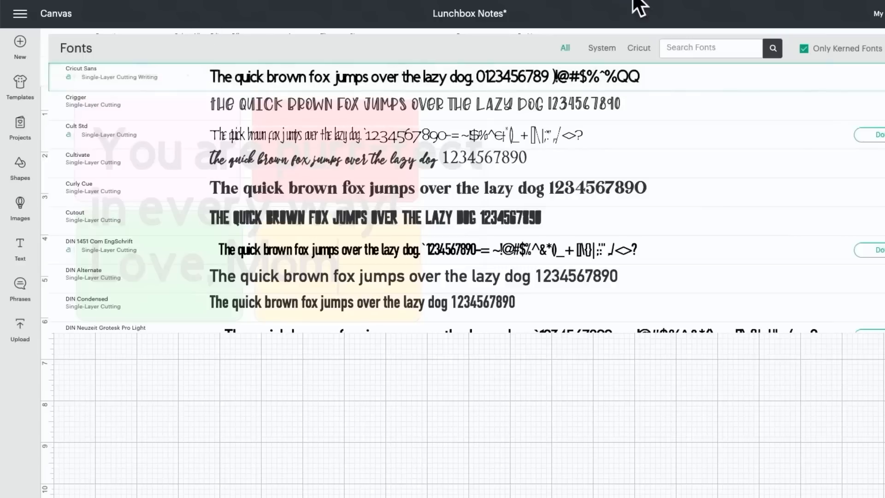
click(699, 46)
text(co)
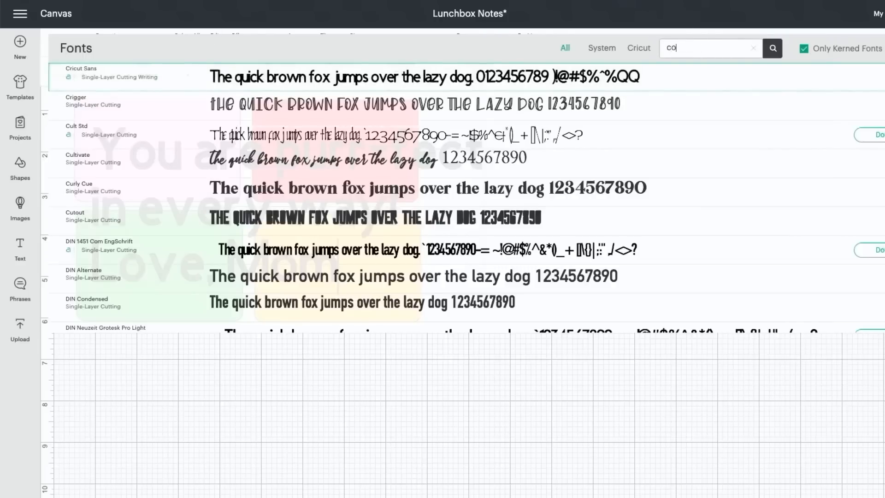
text(bblestone)
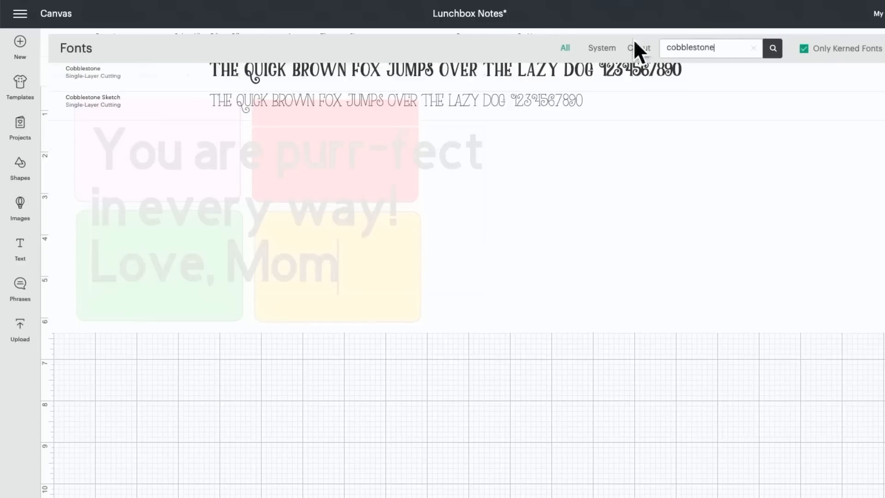
click(542, 101)
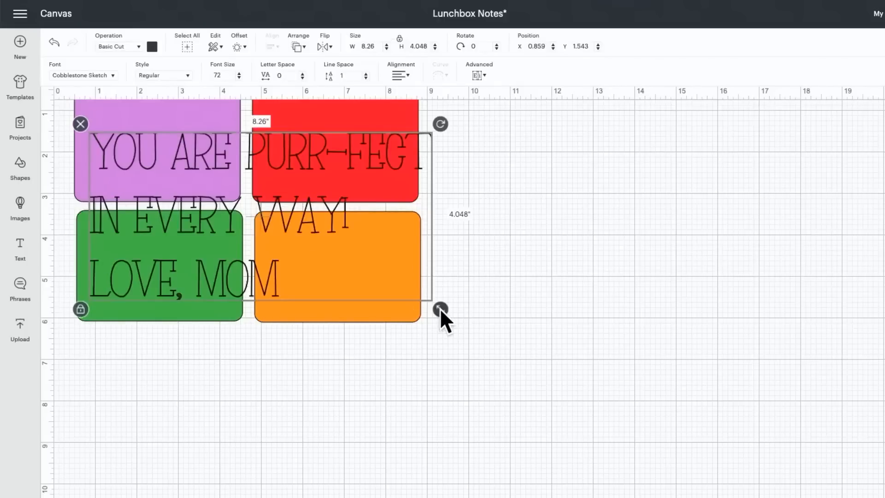
- Shrink the message to about 3.44 inches wide and place it on the upper part of the orange rectangle
drag(440, 308, 241, 200)
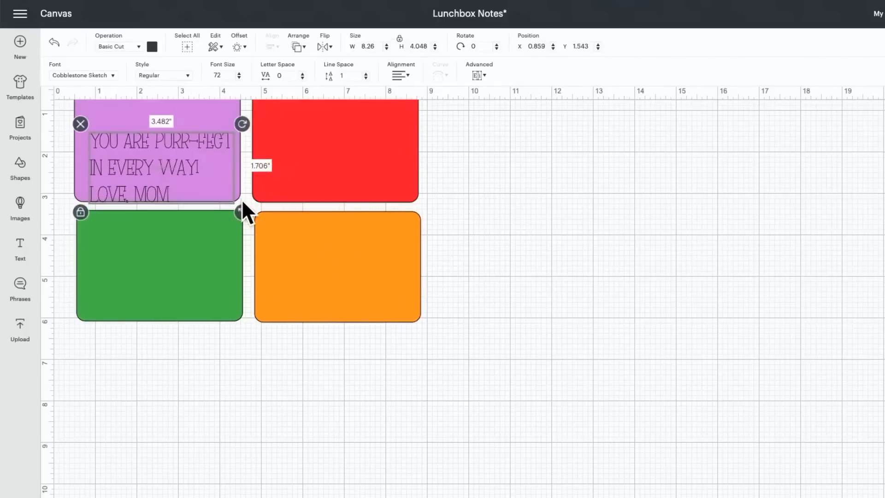
drag(139, 166, 314, 253)
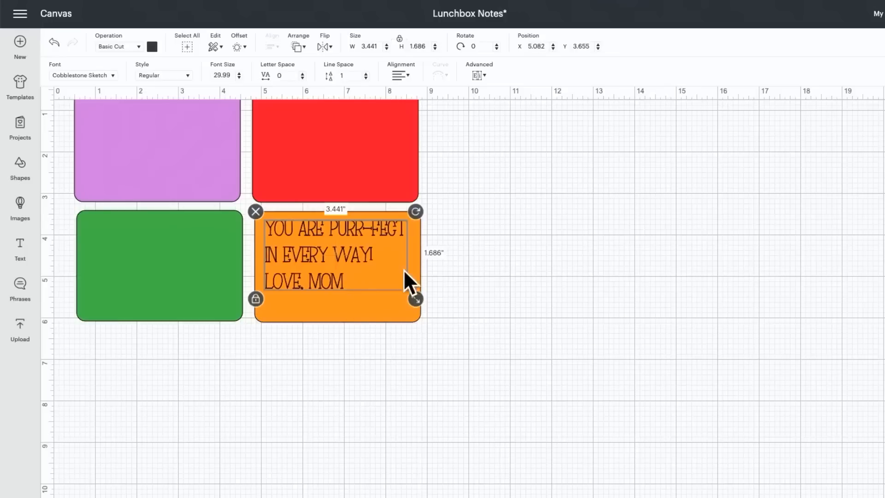
click(326, 400)
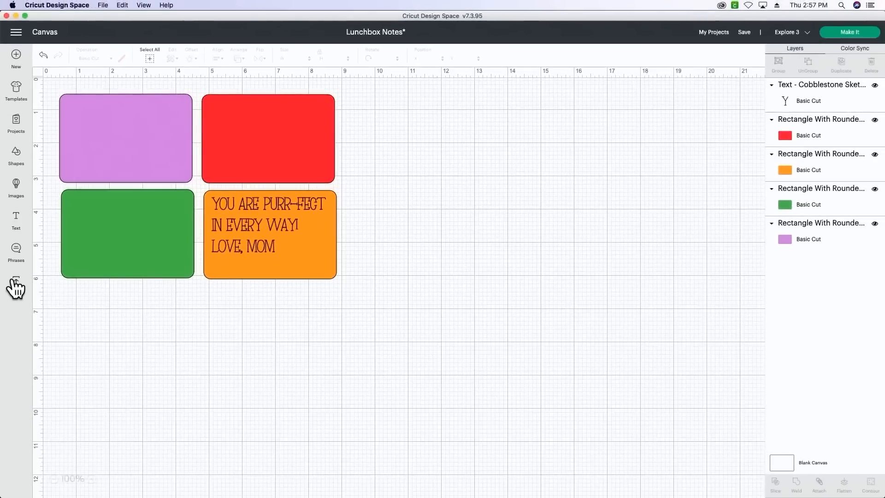
- Add the cat head and face image from the recent uploads to the canvas
click(16, 285)
click(392, 372)
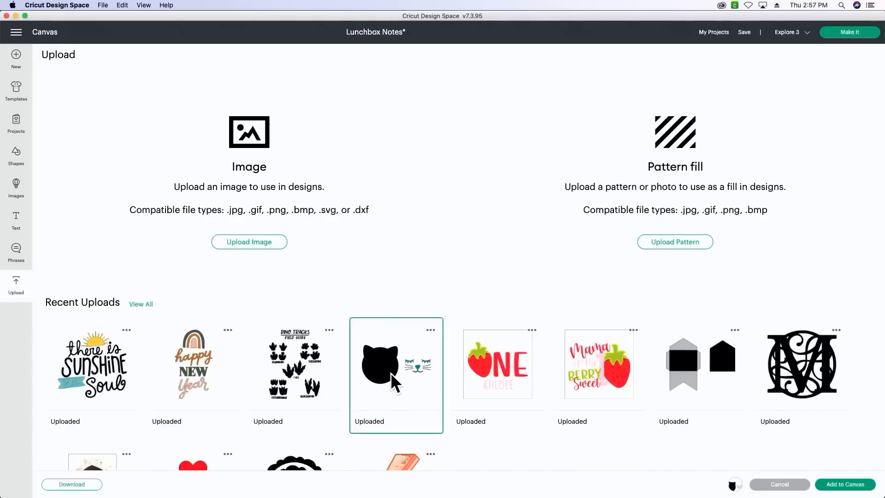
click(833, 492)
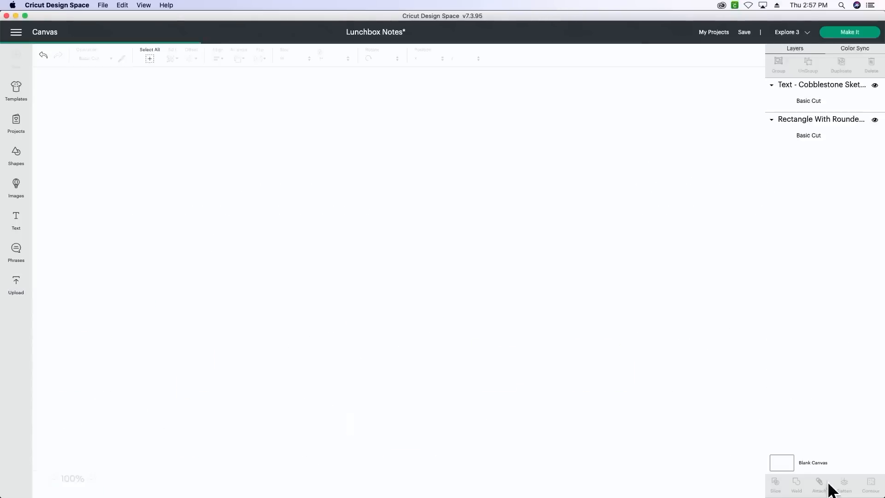
- Ungroup the cat image and delete its blue face layer, keeping only the black head silhouette
drag(444, 273, 560, 297)
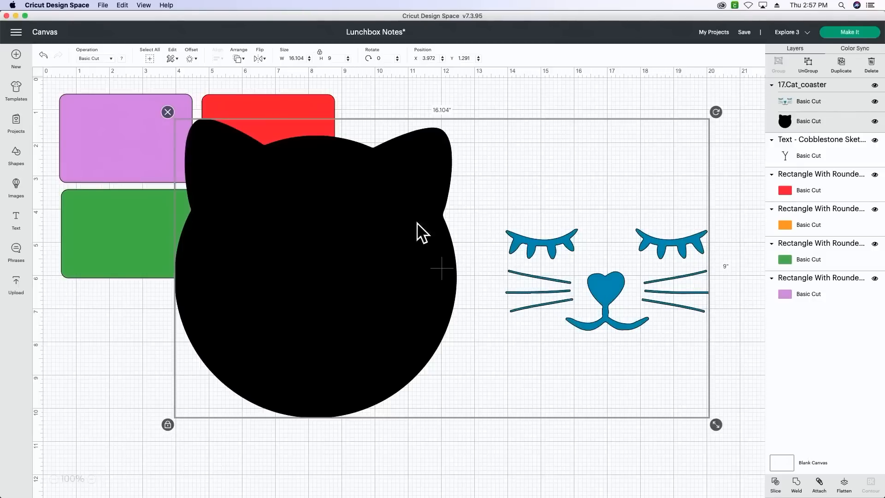
drag(330, 253, 345, 273)
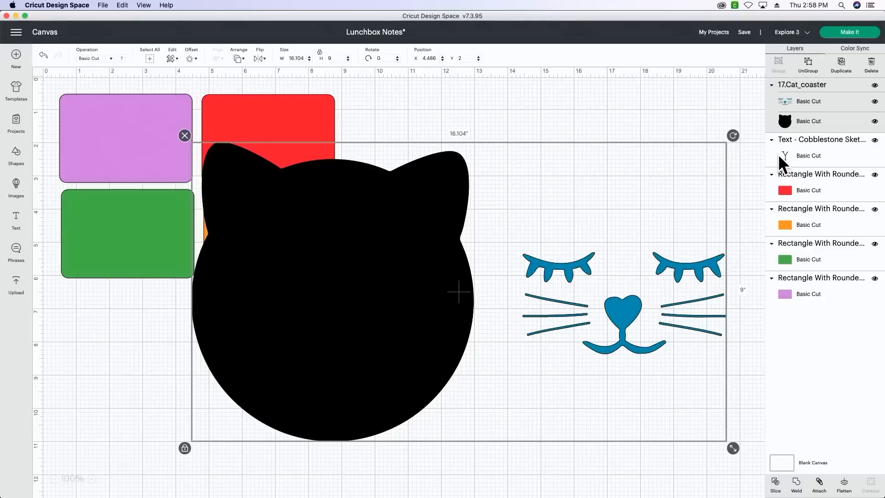
click(749, 80)
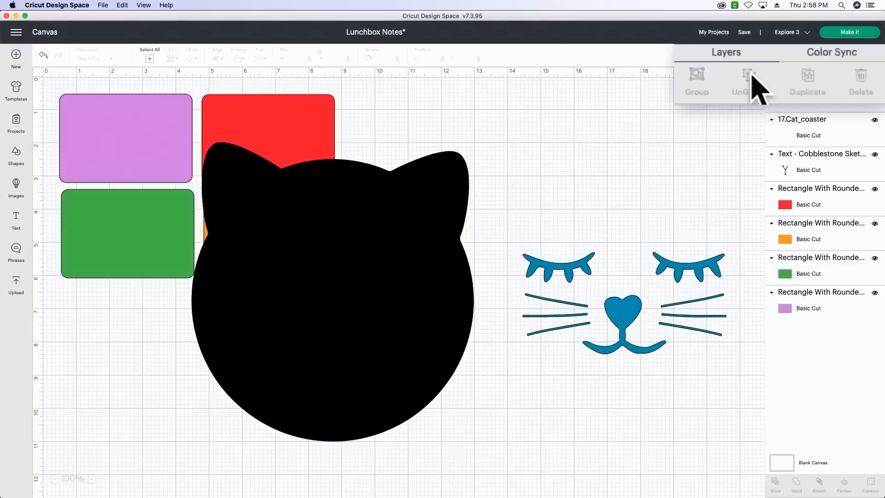
drag(523, 134, 711, 454)
key(Delete)
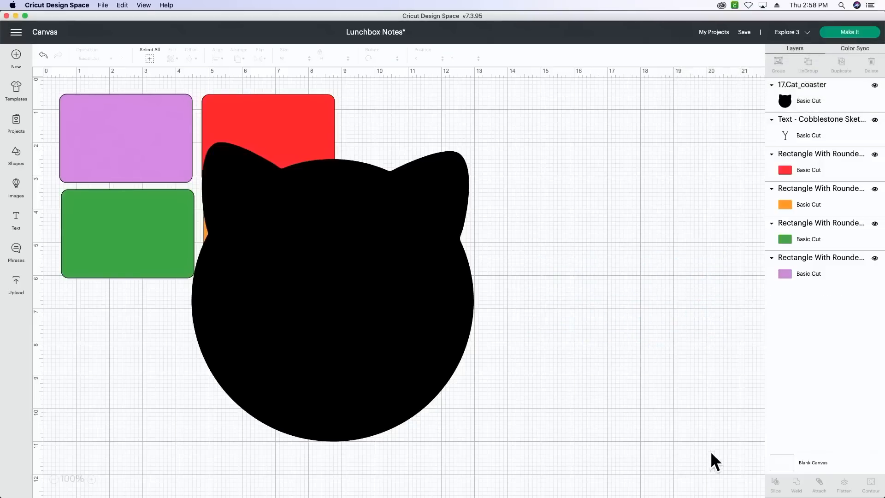
- Shrink the cat silhouette to about 1.1 inches wide and place it in the orange rectangle's lower-right corner
drag(362, 408, 471, 427)
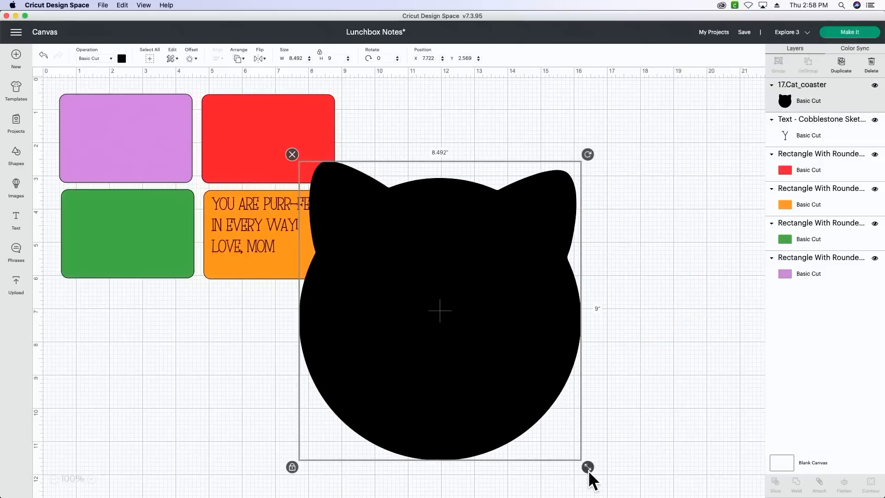
drag(588, 468, 348, 213)
drag(323, 177, 312, 250)
click(364, 263)
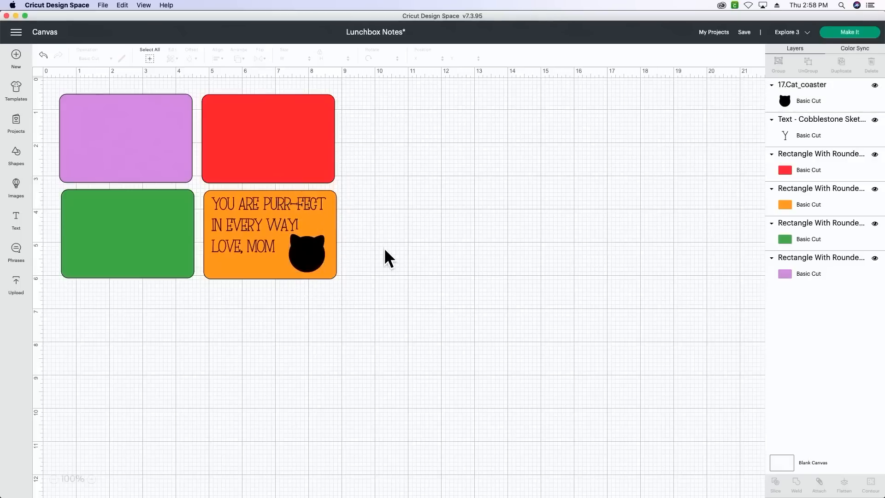
- Add a two-line text reading "Shine Bright Today!" with "Love, Mom" on the second line
click(16, 220)
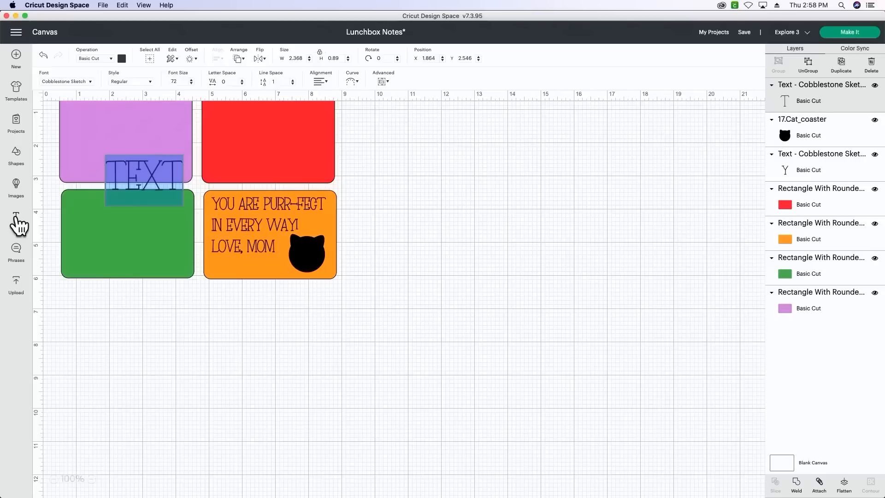
text(S)
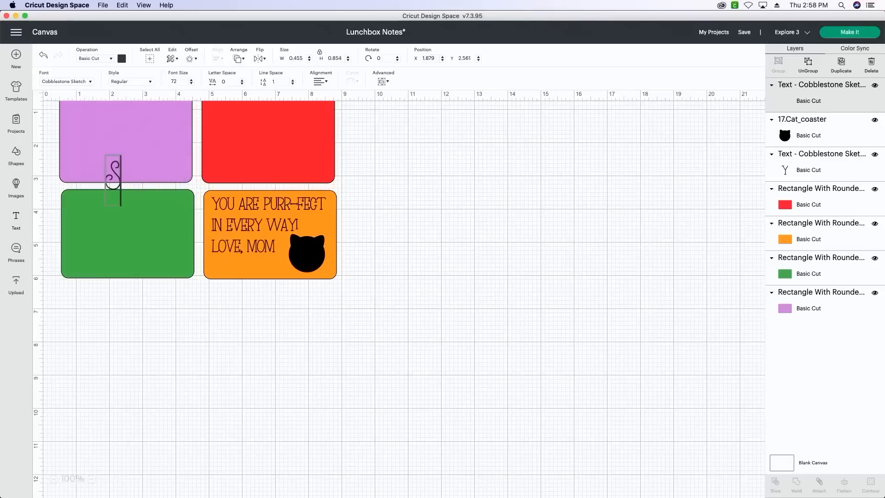
text(HINE BKR)
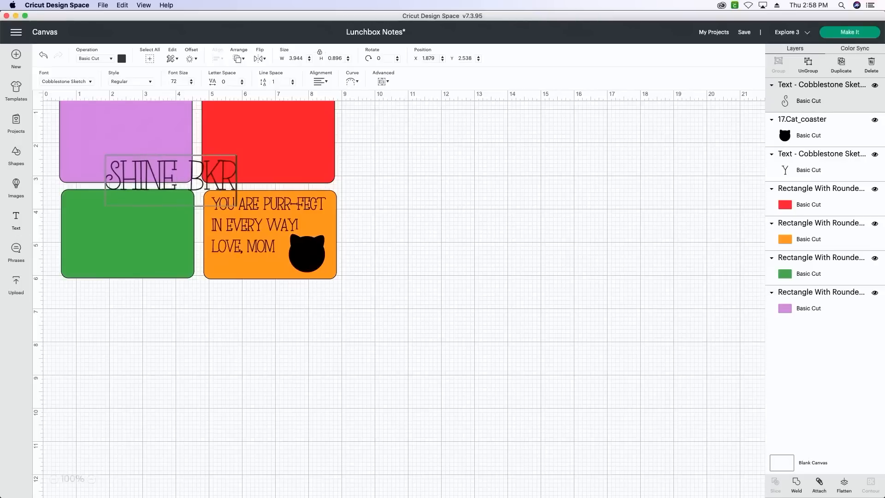
key(BackSpace)
key(BackSpace)
text(RI)
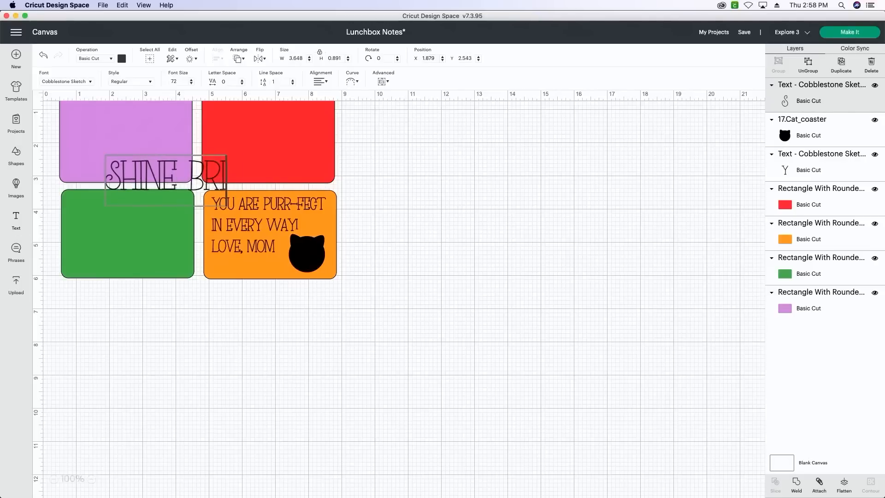
text(GHT T)
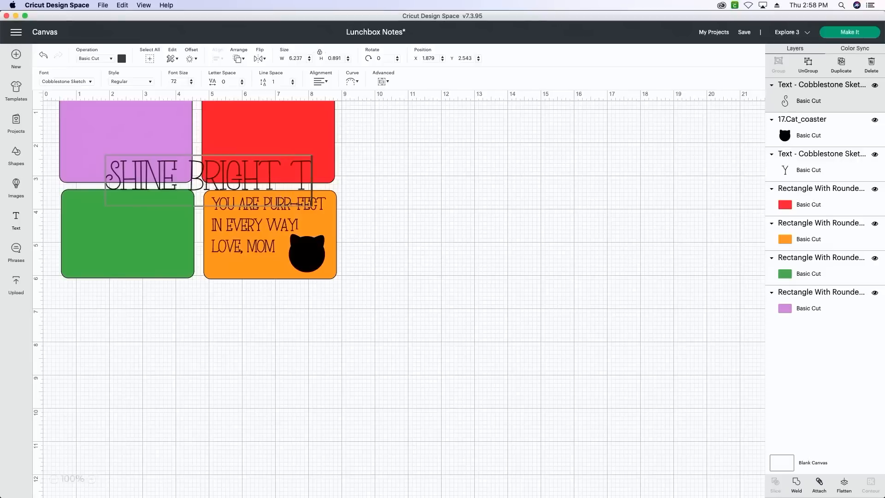
text(ODAY!)
key(Return)
text(LO)
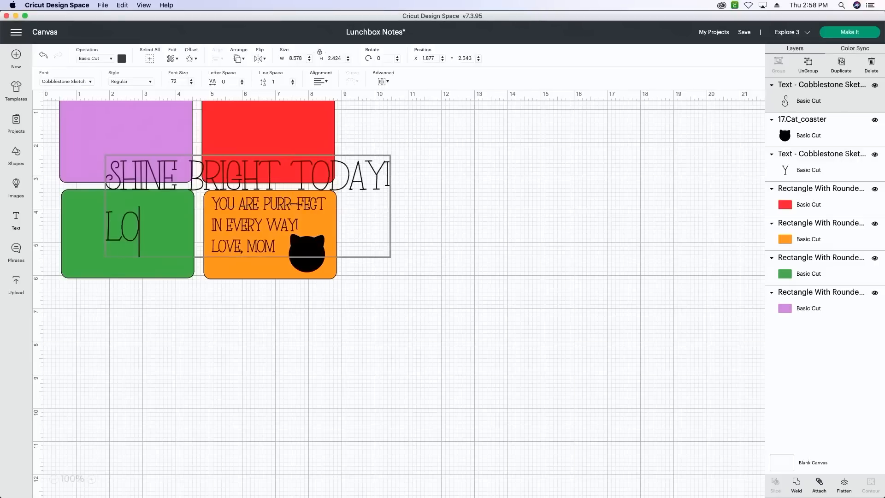
text(VE, MOM)
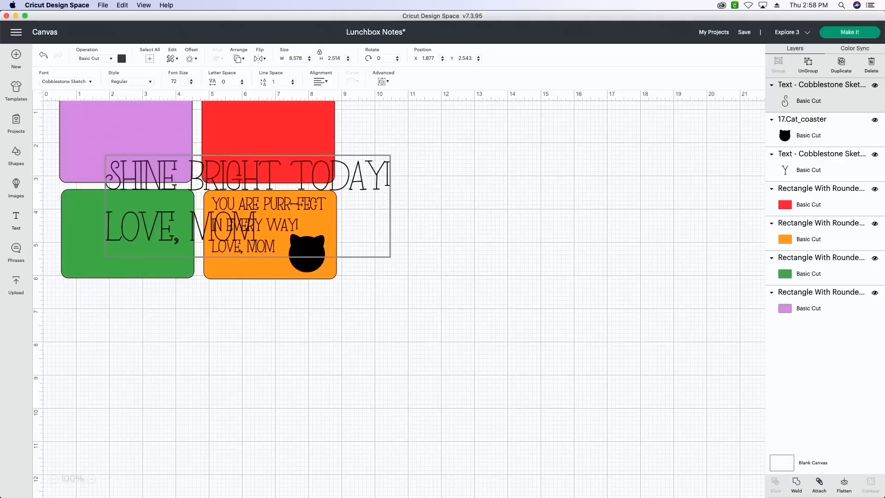
- Search the fonts for "hope" and apply Hopeful Sketch to the whole "Shine Bright Today!" message
key(super+a)
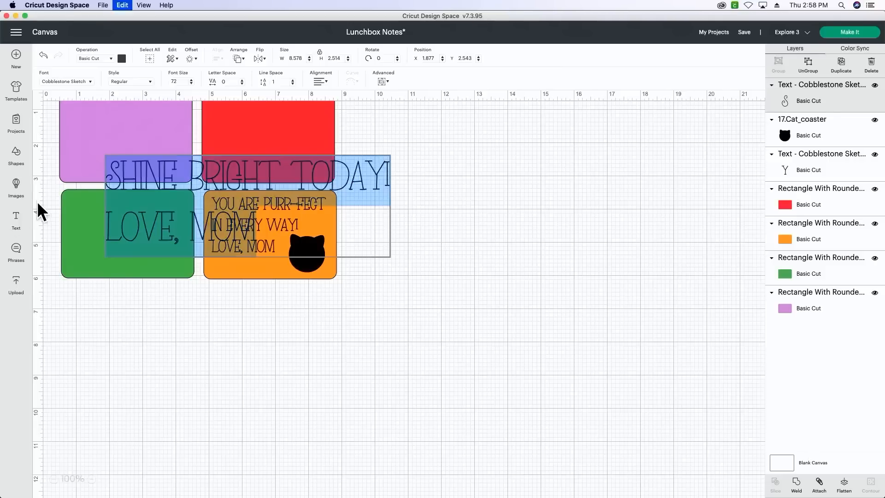
click(64, 82)
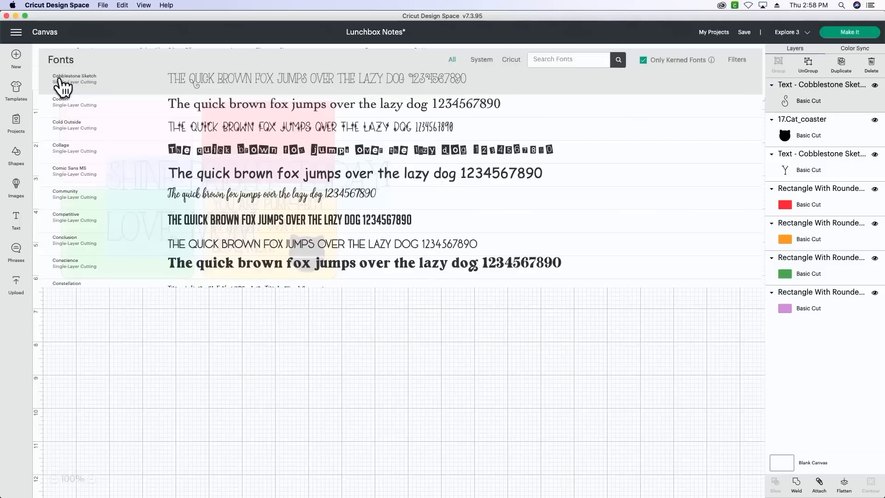
click(572, 59)
text(hope)
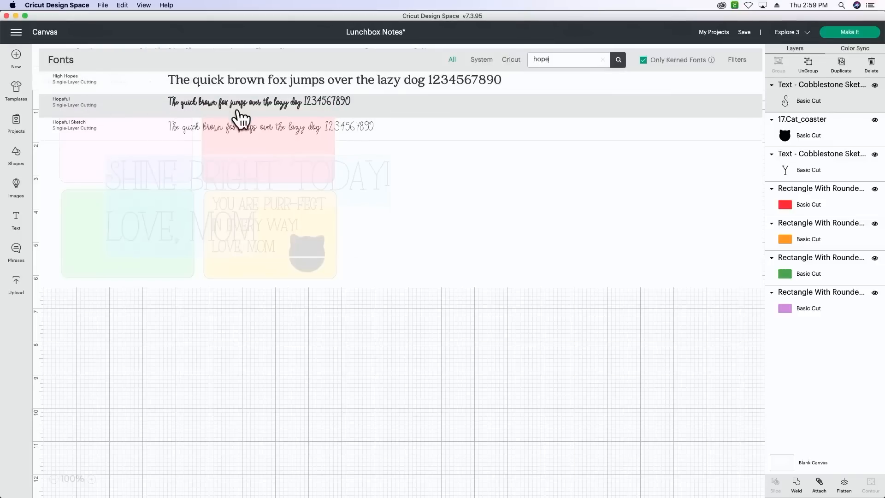
click(274, 135)
- Shrink the message to about 3.09 inches wide, center-align its lines and place it on the lower part of the green rectangle
mouse_move(319, 247)
mouse_down()
mouse_move(264, 213)
mouse_move(213, 207)
mouse_up()
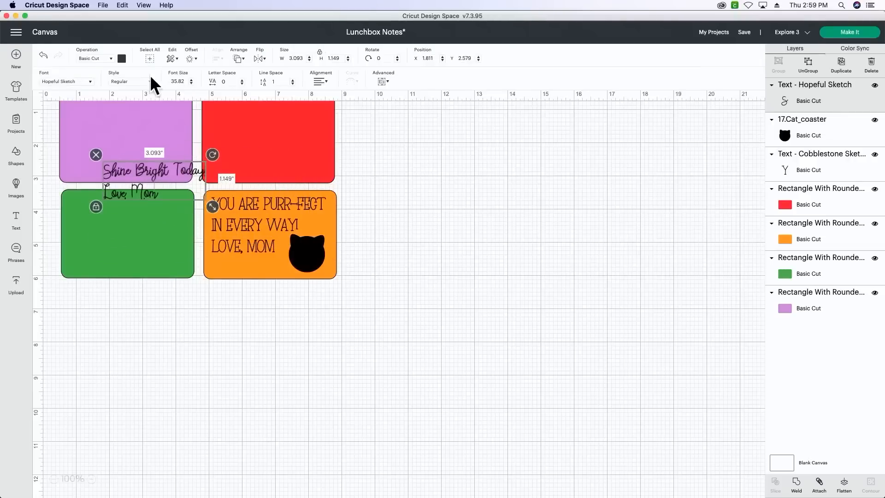
click(322, 81)
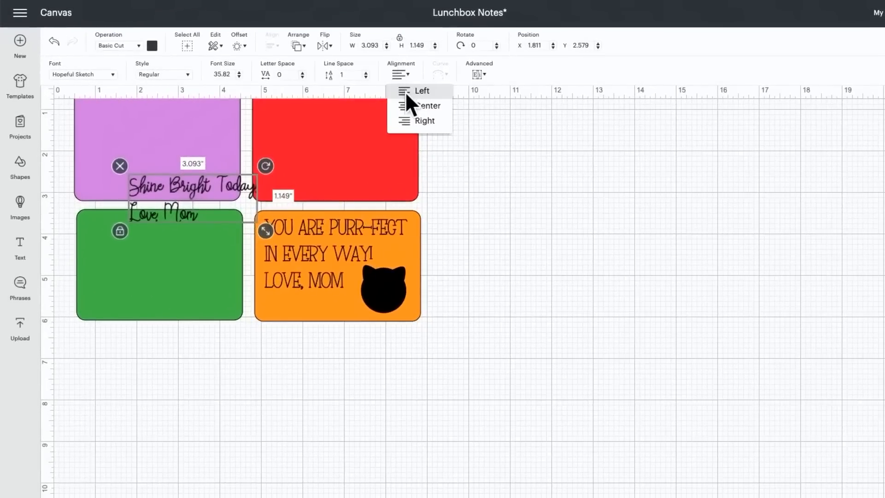
click(411, 105)
drag(220, 207, 188, 300)
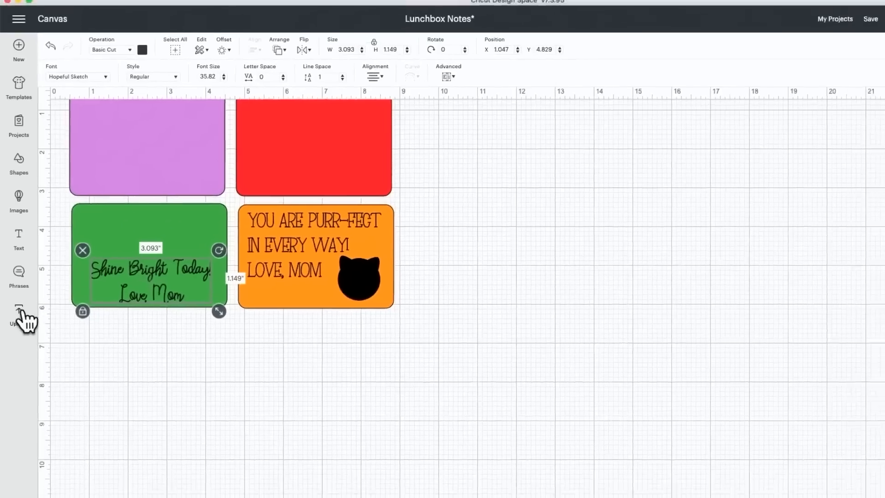
- Add the "there is sunshine in my soul" image from the recent uploads to the canvas
click(21, 316)
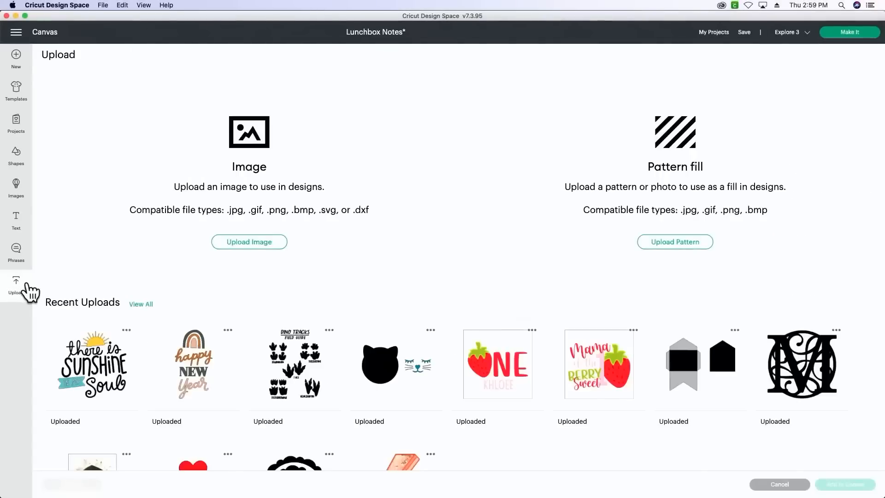
click(102, 362)
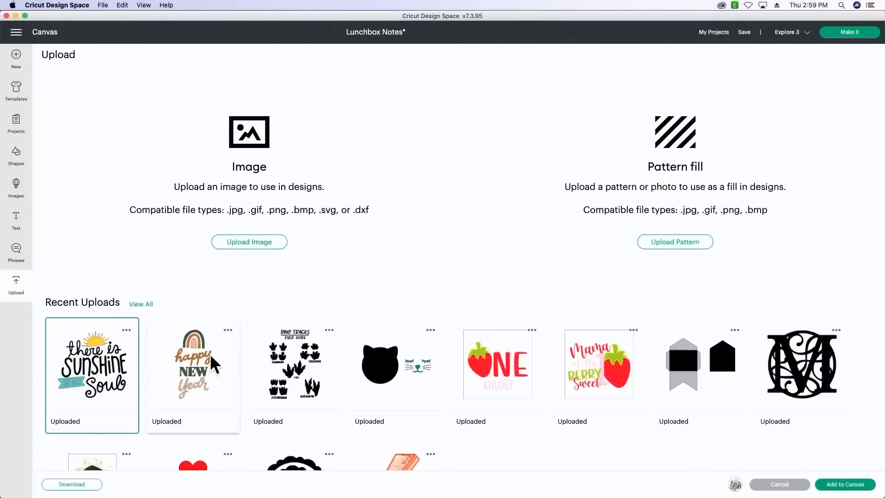
click(845, 484)
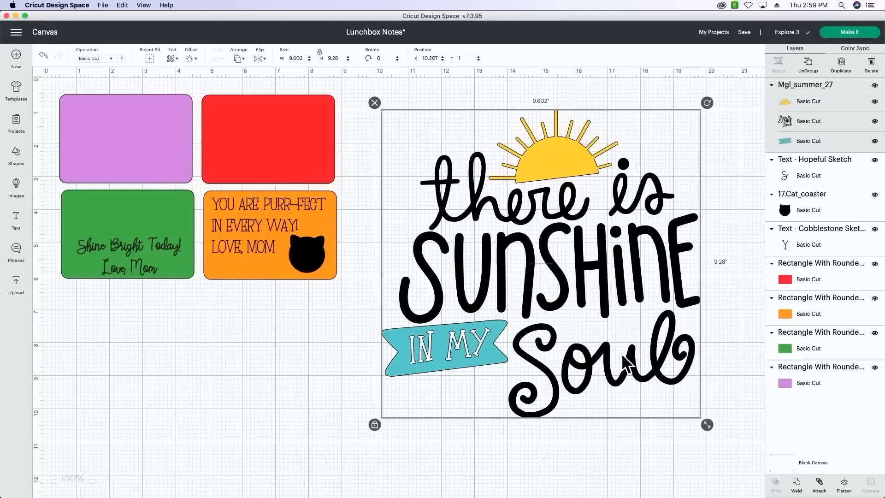
- Ungroup the sunshine image and delete its black lettering and teal banner, keeping only the yellow sun
click(808, 61)
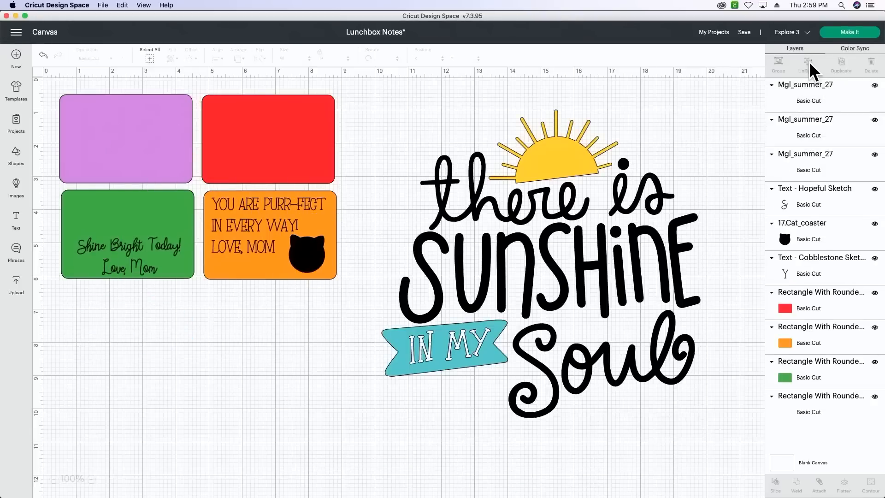
click(603, 209)
key(Delete)
drag(579, 292, 379, 433)
key(Delete)
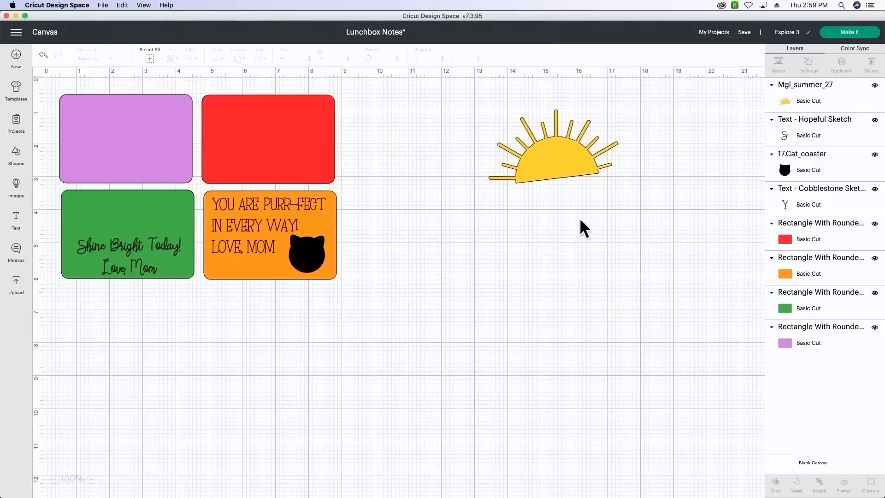
- Rotate the sun about 7.4 degrees, shrink it to about 2 inches wide and place it above the green rectangle's message
drag(568, 131, 497, 210)
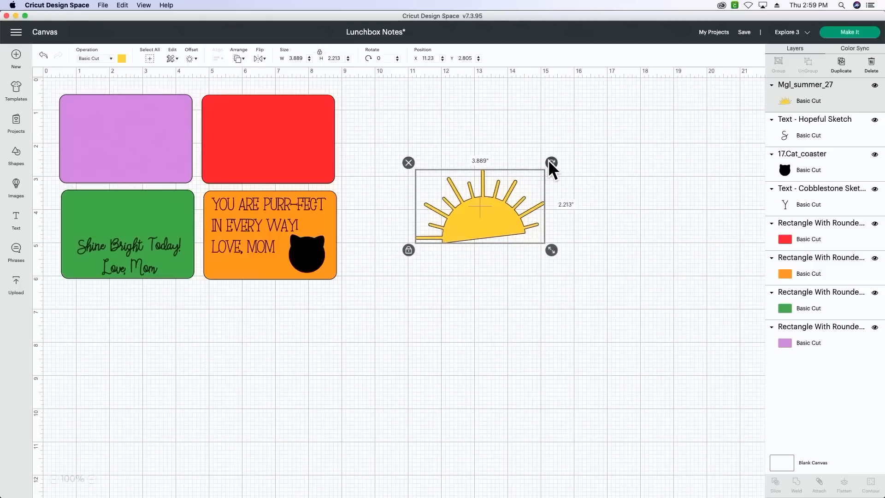
drag(550, 161, 544, 176)
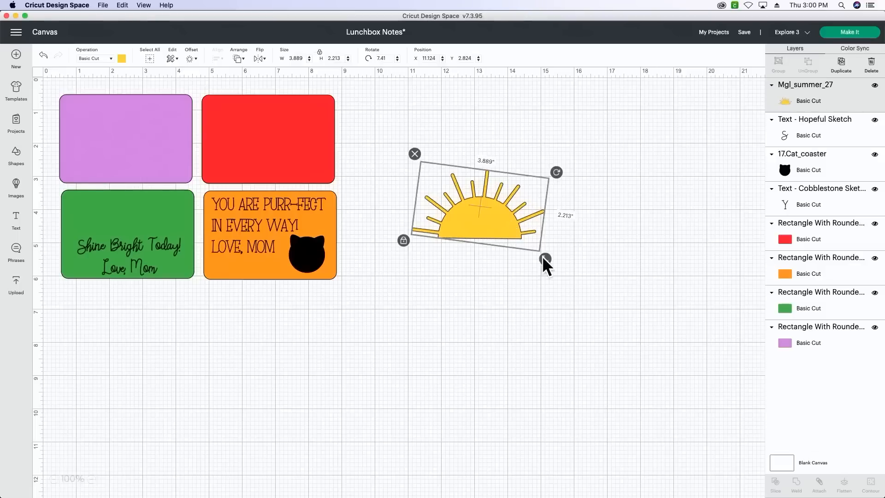
drag(543, 258, 142, 225)
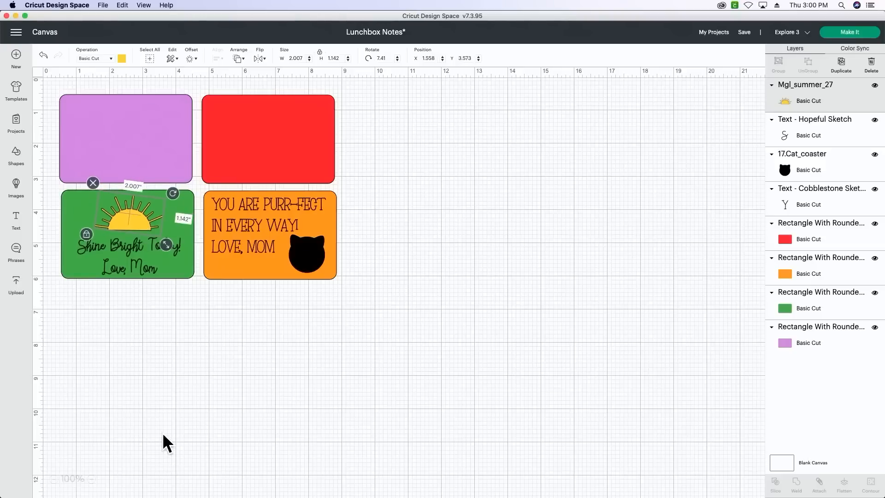
click(162, 432)
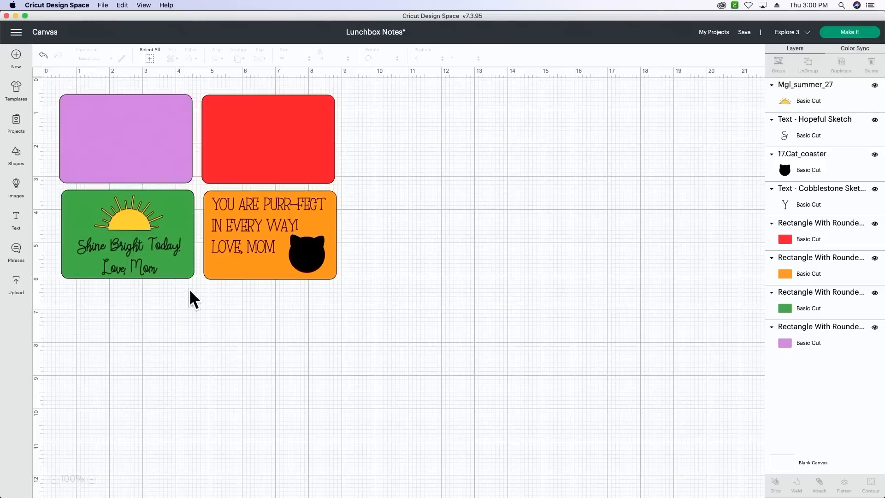
- Add a three-line Hopeful Sketch text reading "You are brave.", "Have a good day!" and "Love, Mom."
click(19, 223)
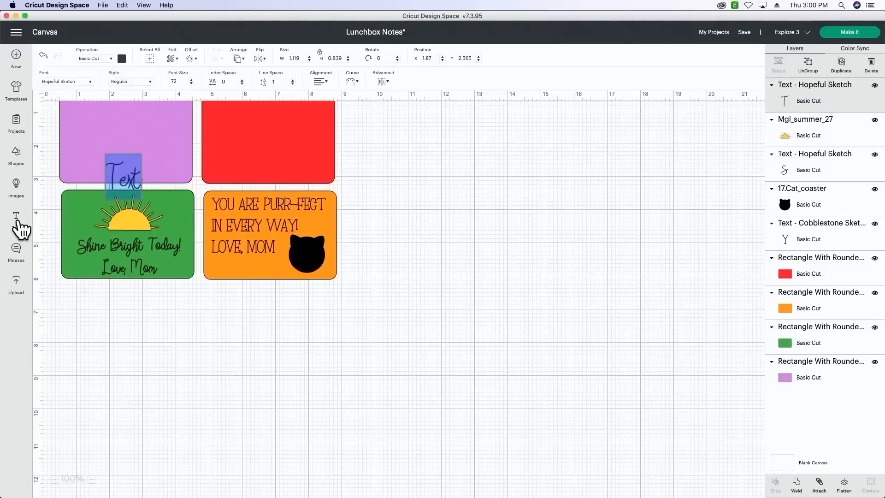
text(Y)
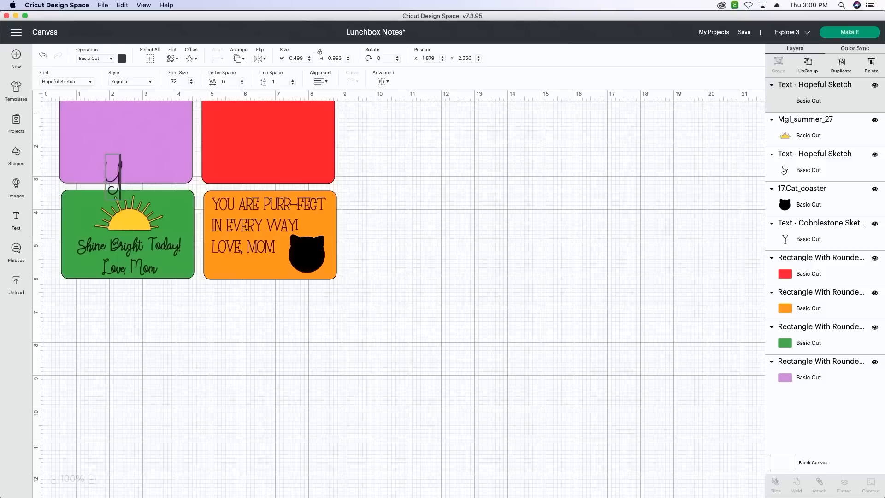
text(ou ar)
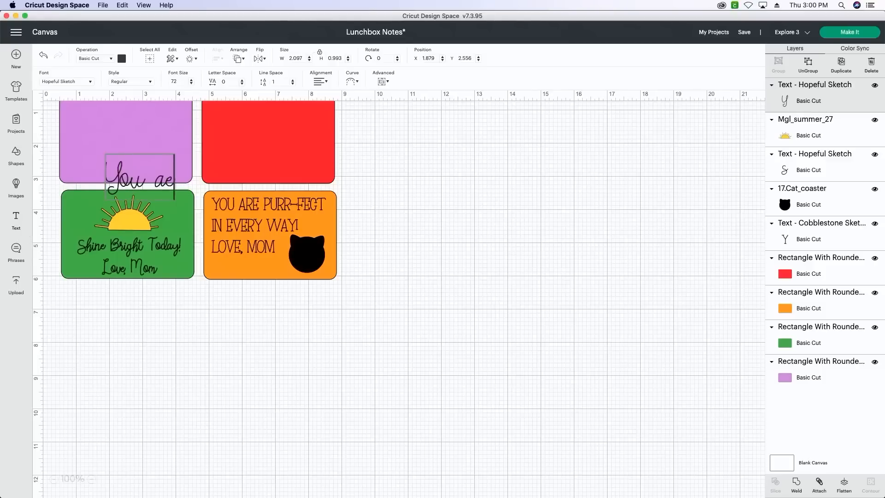
text(e brave)
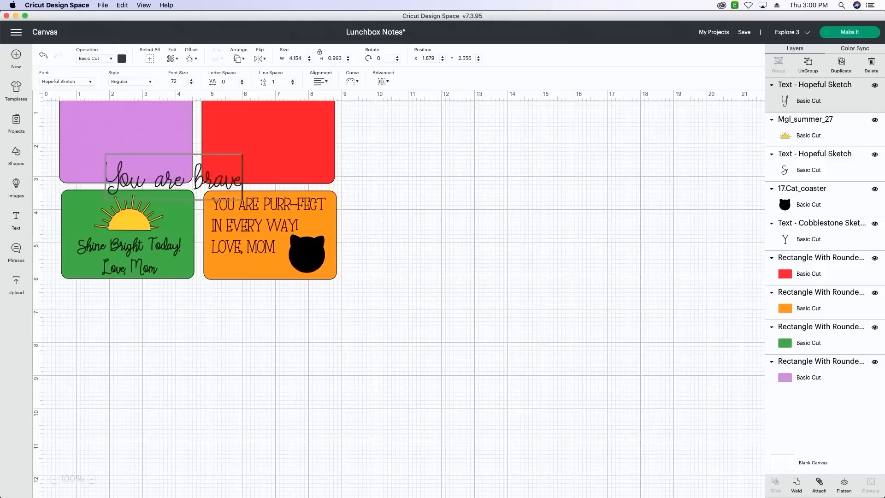
text(.)
key(Return)
text(Have)
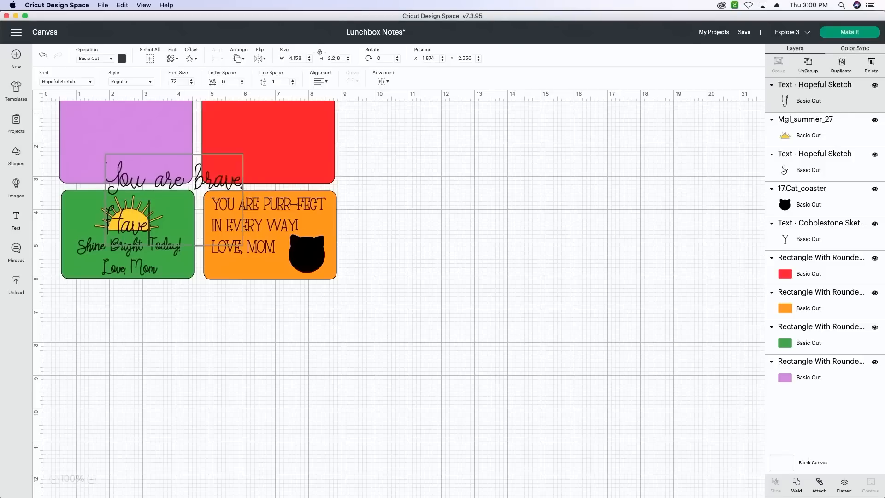
text( a good day)
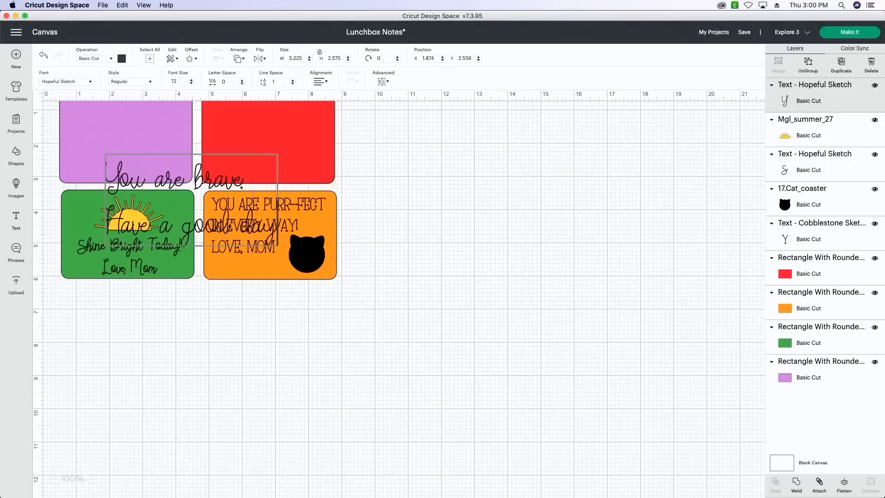
text(.)
key(Return)
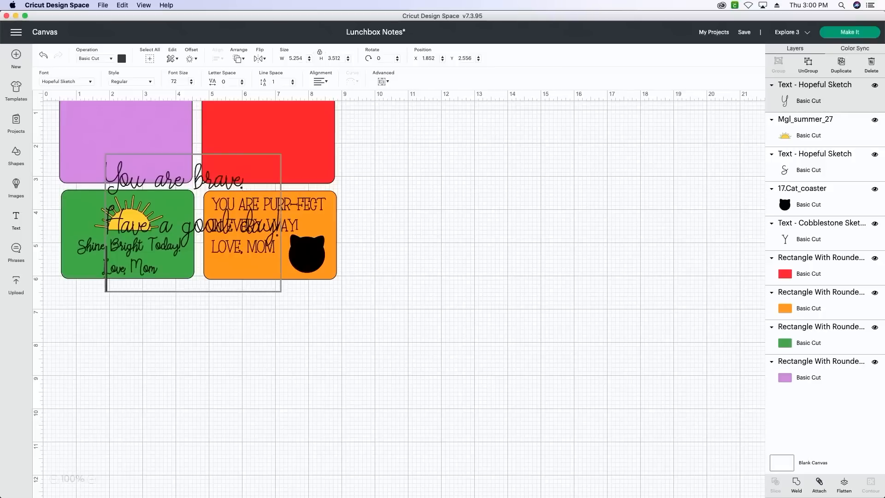
text(Love, M)
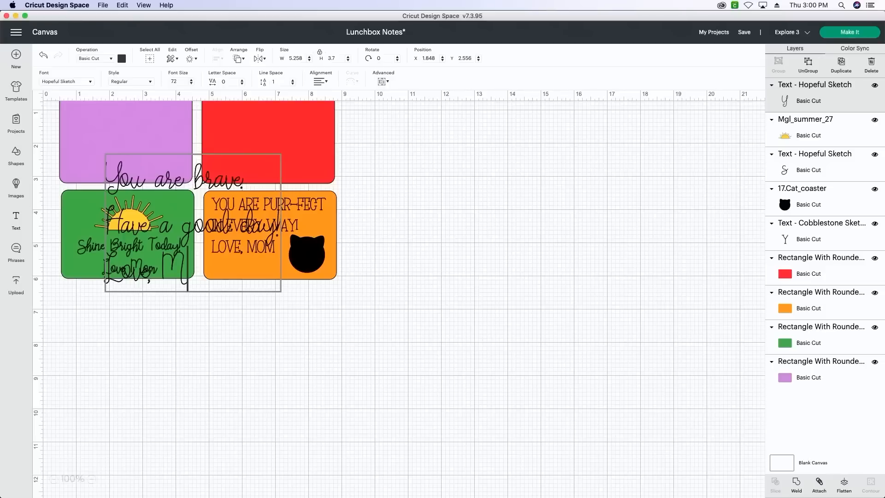
text(om.)
click(129, 242)
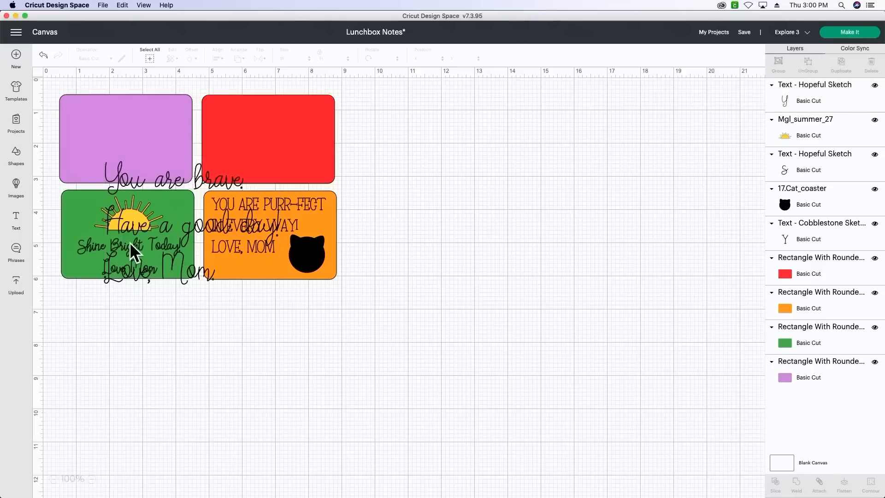
- Shrink the three-line message and move the green and orange notes down to about 6.1 inches vertically, clear of it
click(179, 226)
drag(280, 291, 206, 240)
drag(322, 386, 153, 338)
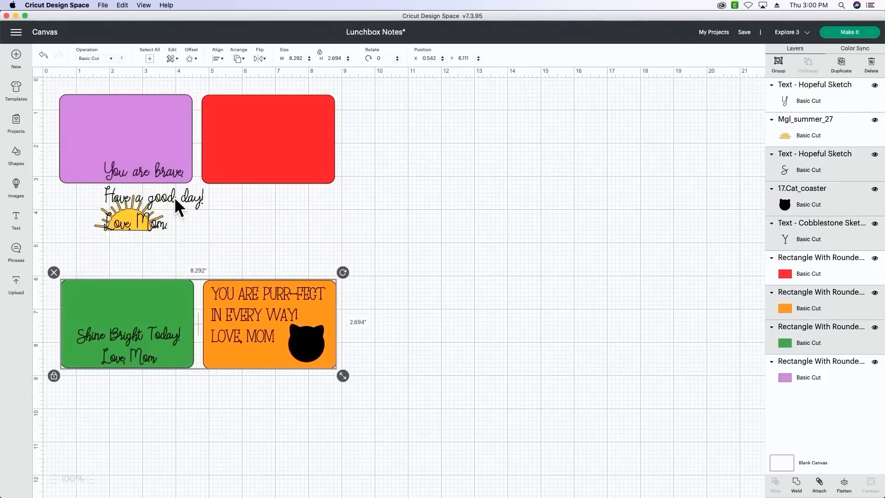
- Place the three-line message toward the left side of the purple rectangle and shrink it to about 2.65 inches wide
drag(174, 198, 143, 139)
drag(178, 178, 168, 170)
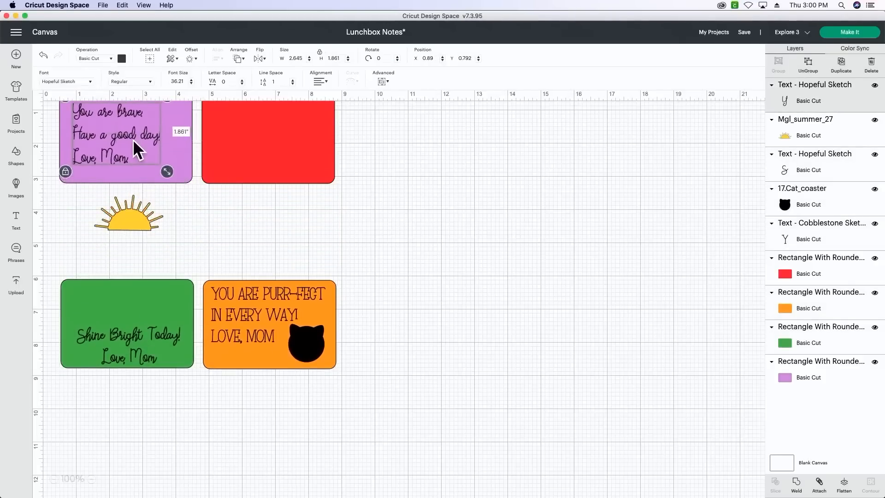
drag(132, 139, 144, 133)
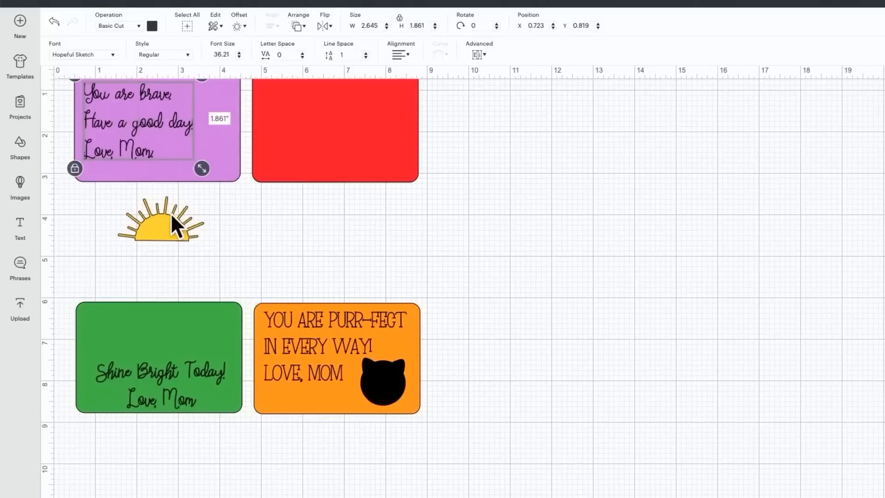
- Move the yellow sun back onto the green rectangle, above its "Shine Bright Today!" message
drag(170, 213, 175, 327)
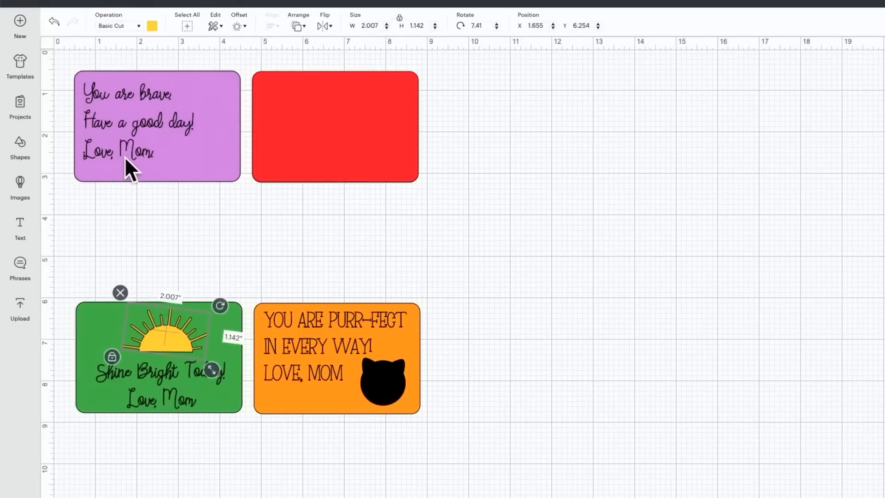
- Add the uploaded "happy NEW year" rainbow image to the canvas and move it to the empty area right of the notes
click(20, 306)
click(245, 431)
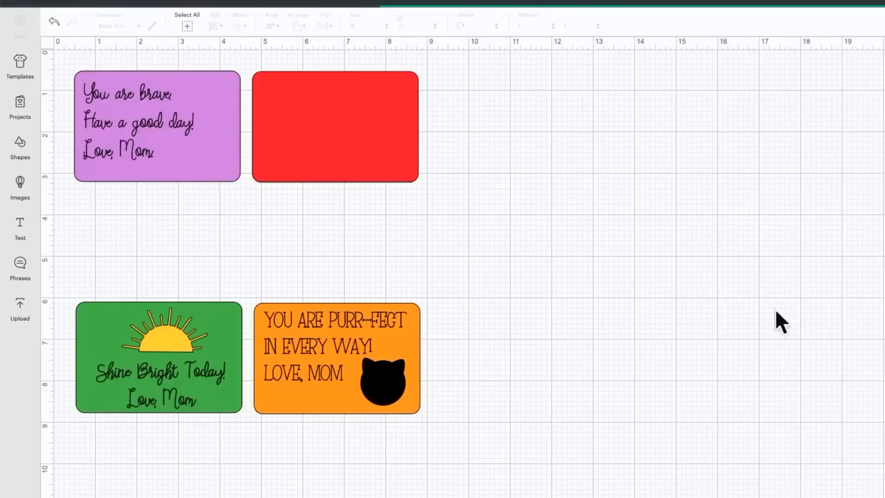
drag(150, 237, 637, 250)
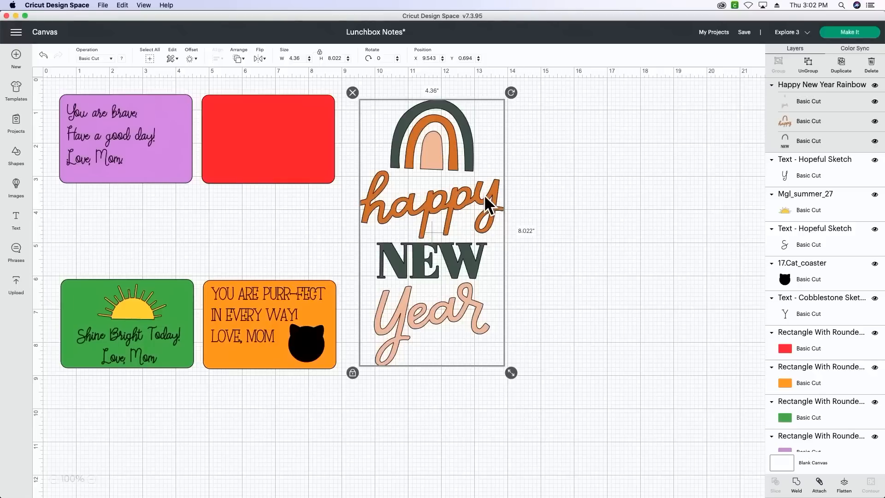
drag(484, 194, 575, 208)
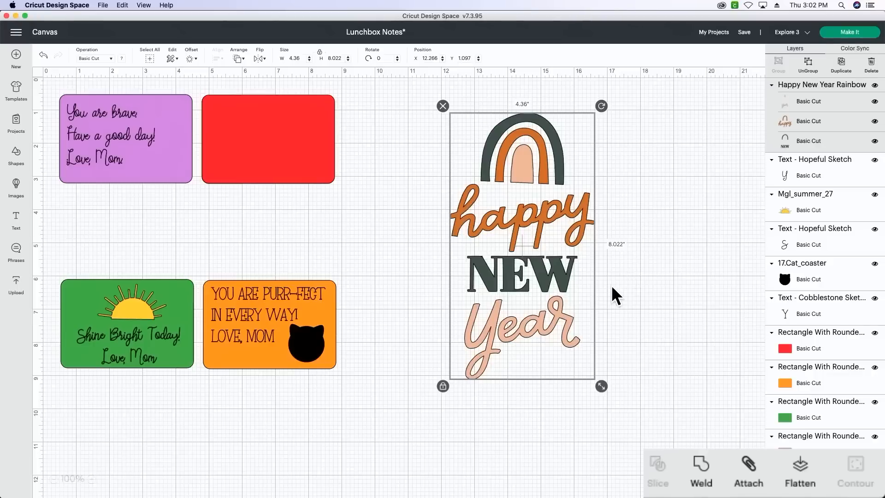
- Weld the rainbow image into one shape and hide the "happy", "ear", "NEW" and "y" contours
click(701, 467)
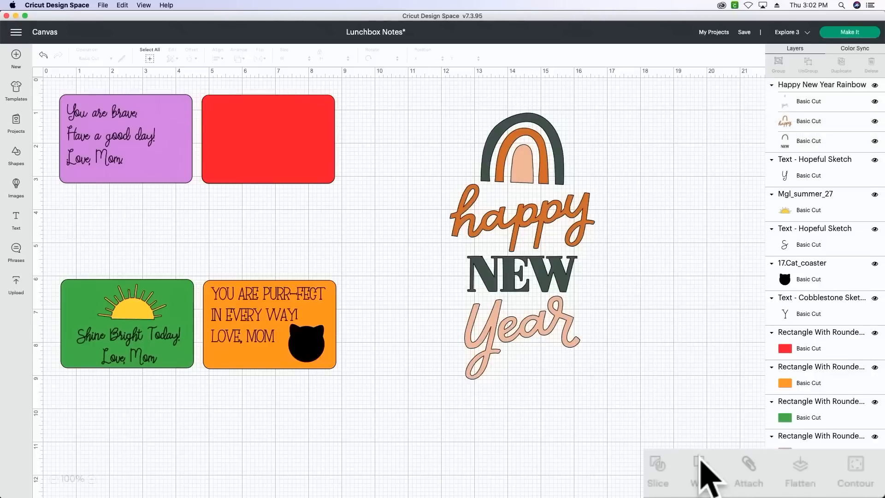
click(516, 292)
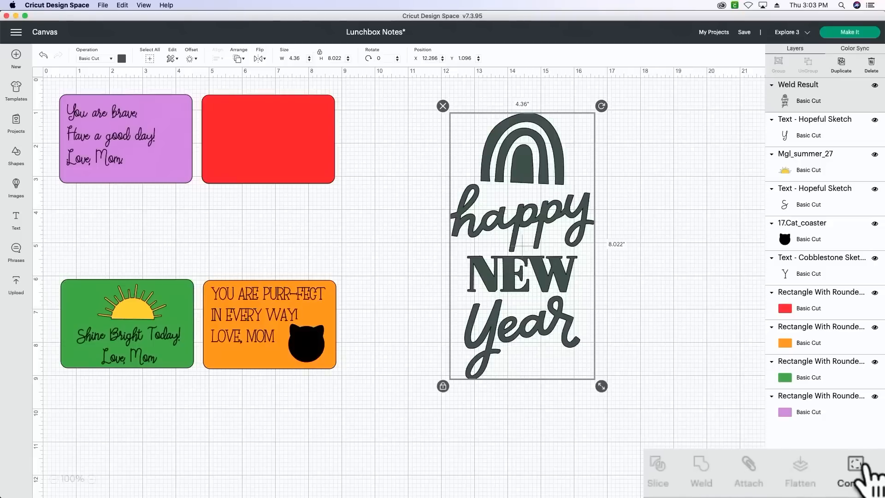
click(856, 470)
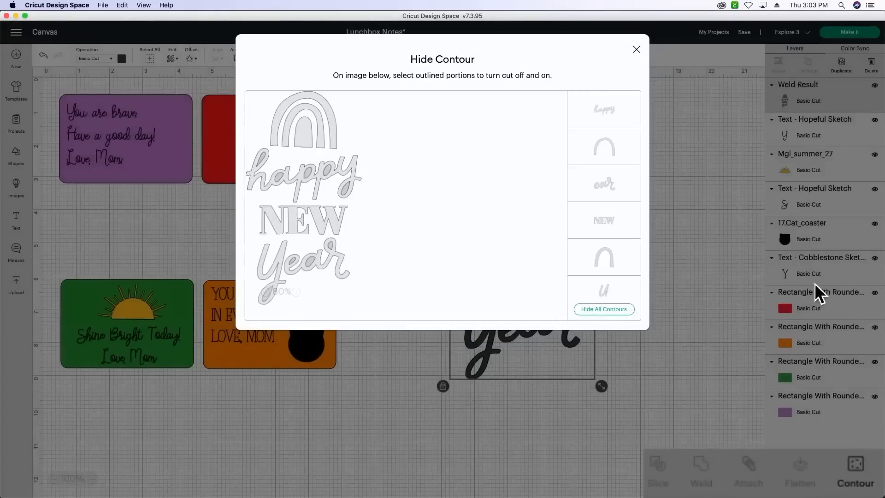
click(591, 109)
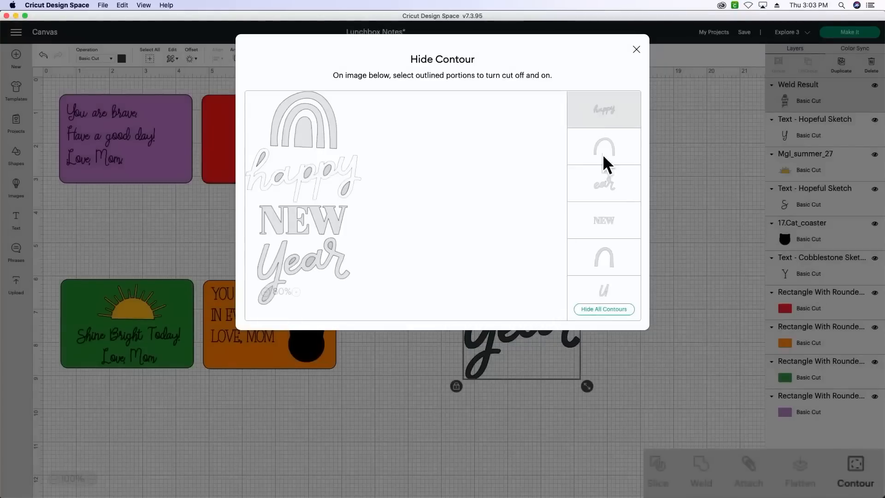
click(606, 186)
click(608, 216)
scroll(607, 215, down, 3)
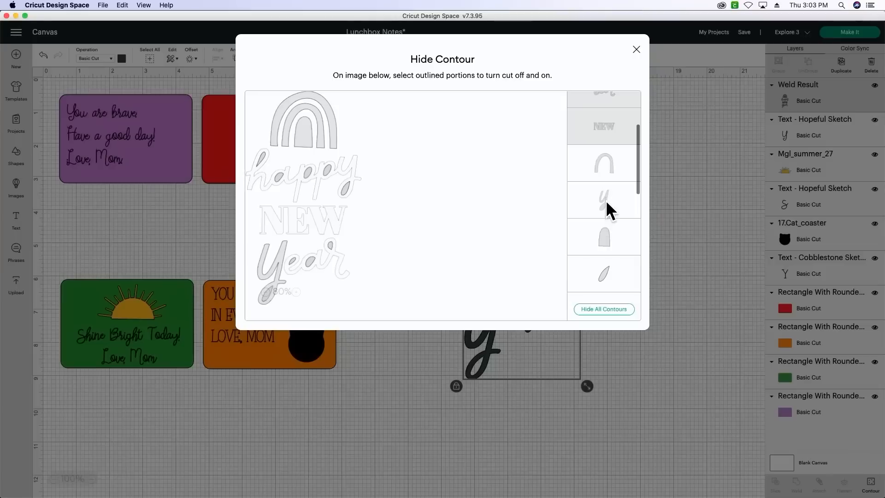
click(606, 200)
- Hide all the small inner letter contours of the welded shape, keeping only the rainbow arches
scroll(602, 217, down, 3)
click(605, 203)
click(608, 237)
scroll(611, 236, down, 2)
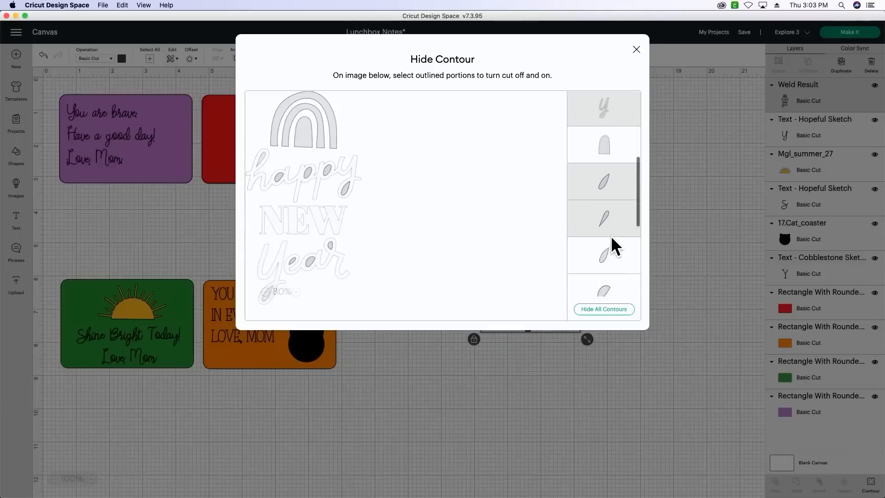
click(612, 233)
click(608, 263)
scroll(608, 261, down, 3)
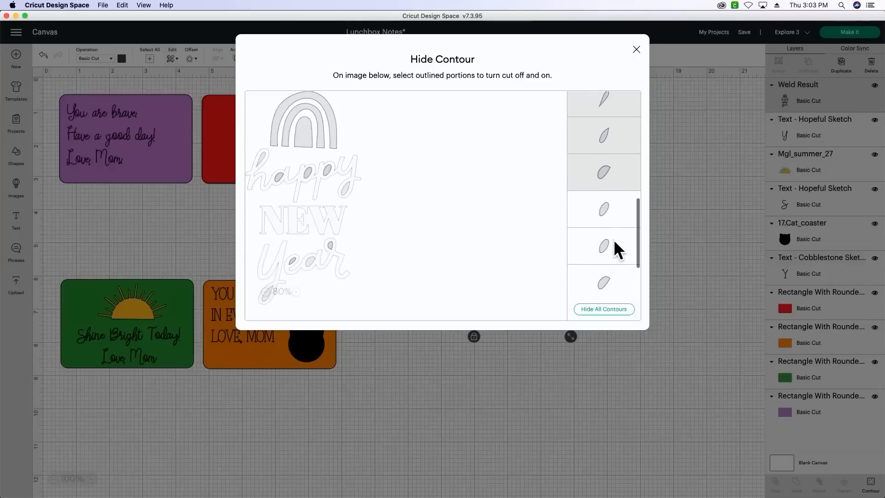
click(608, 226)
click(611, 247)
click(616, 281)
scroll(615, 281, down, 3)
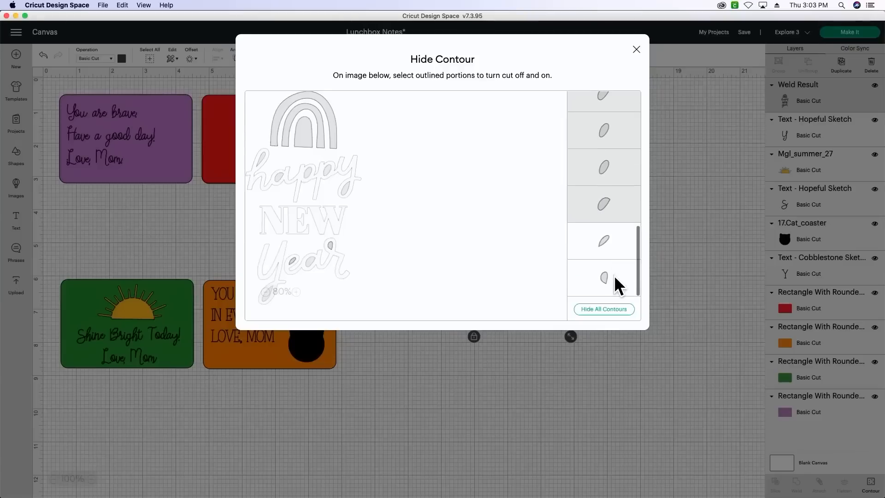
click(611, 242)
click(615, 281)
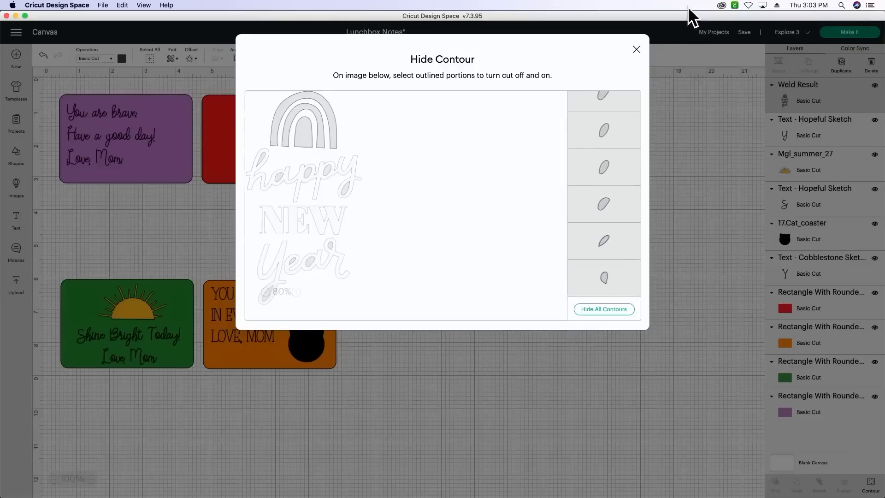
click(637, 49)
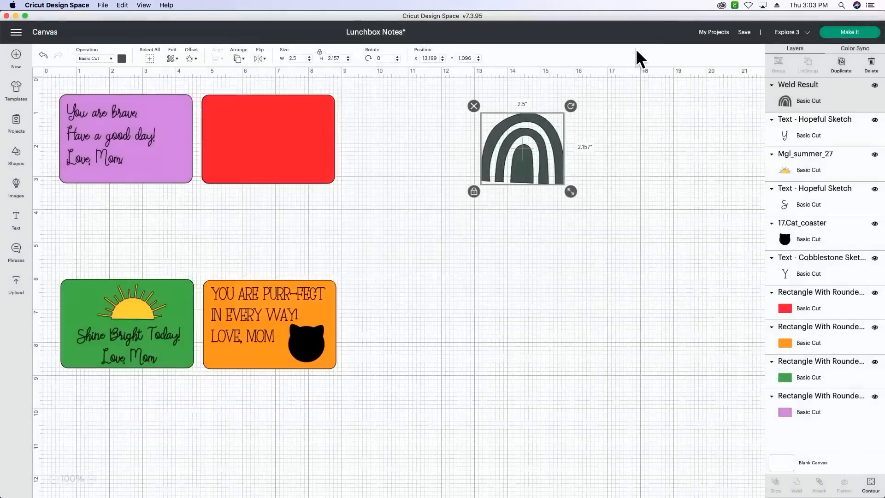
- Shrink the rainbow to about 1 inch wide and place it in the lower-right corner of the purple rectangle
drag(558, 157, 181, 142)
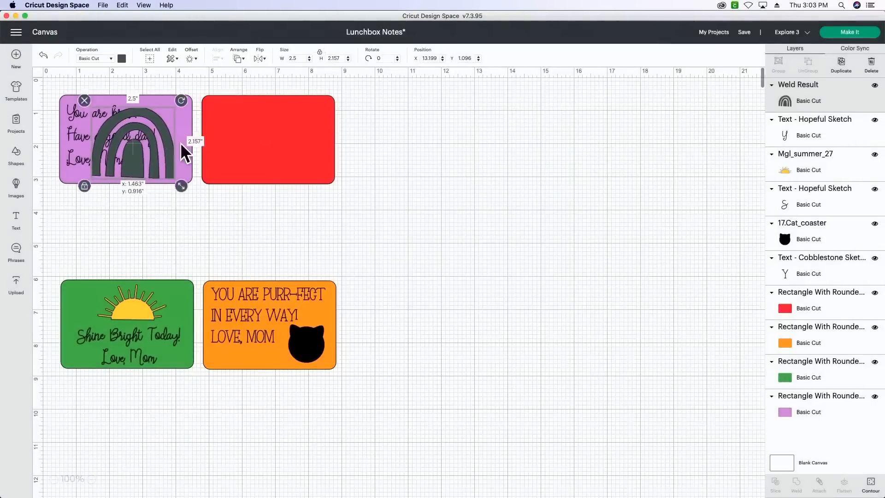
drag(196, 190, 185, 172)
drag(187, 137, 190, 138)
click(164, 196)
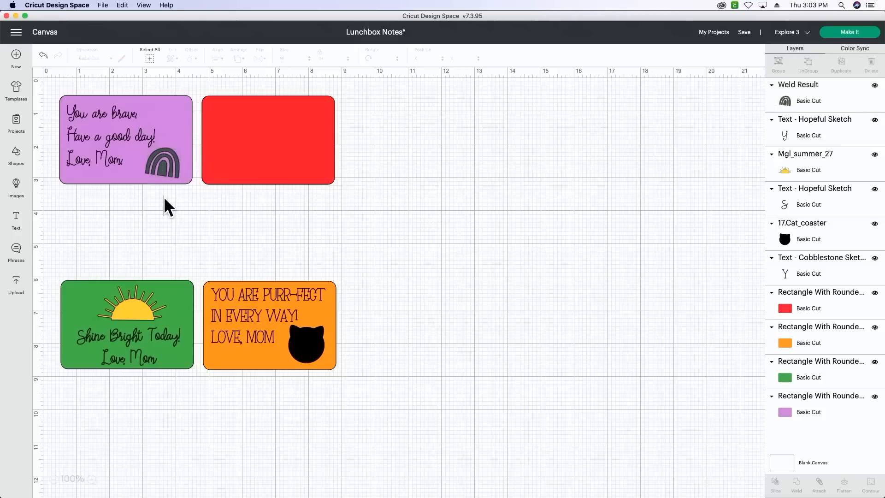
- Change the font of the "You are brave." message on the purple rectangle to Eloise Sketch
click(82, 159)
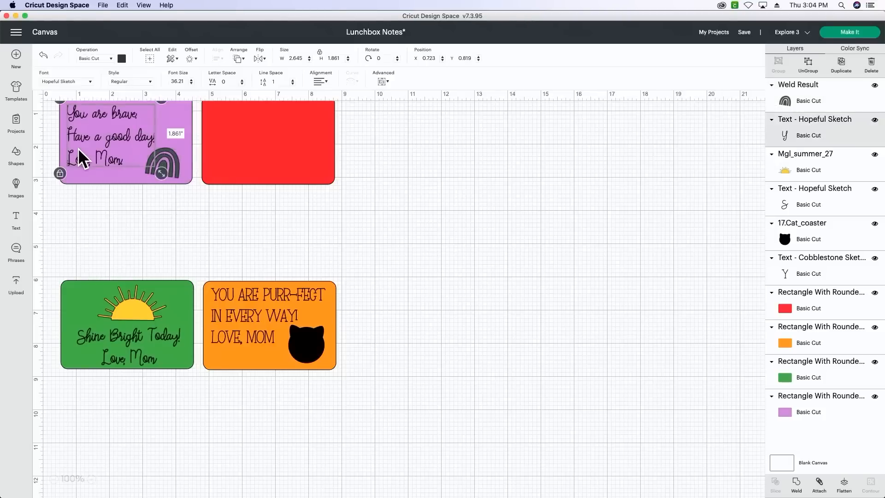
click(86, 86)
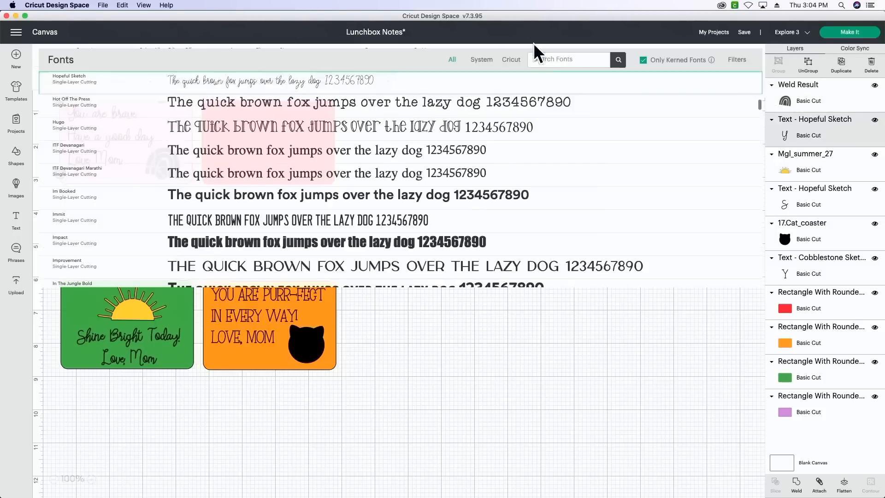
click(559, 60)
text(eloise)
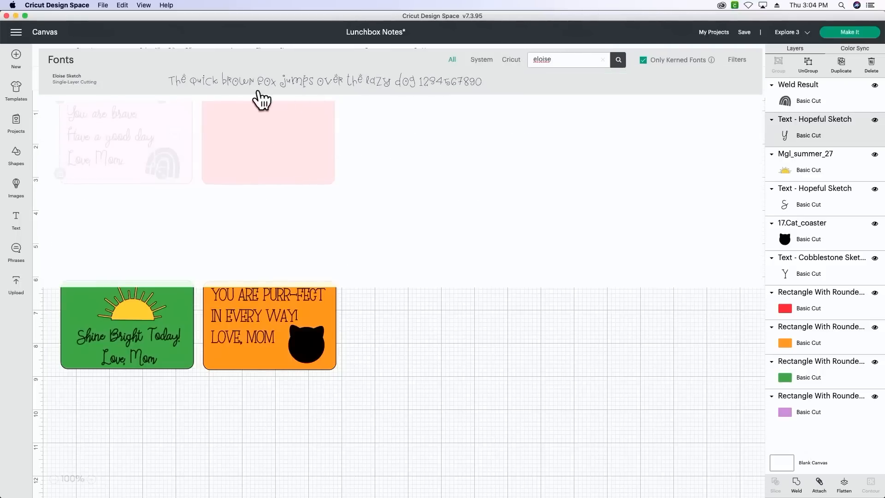
click(259, 91)
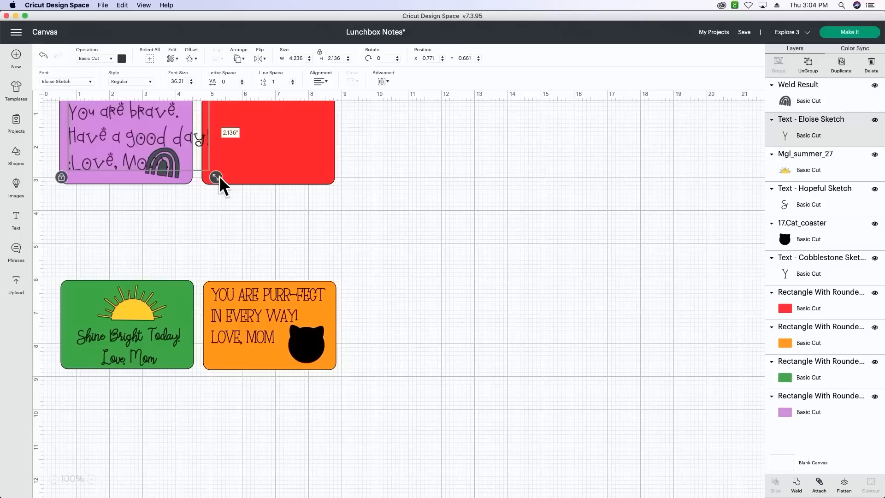
- Fit the message onto the purple rectangle at 3.3 inches wide and move the whole note down to 0.75 inches vertically
drag(219, 176, 187, 163)
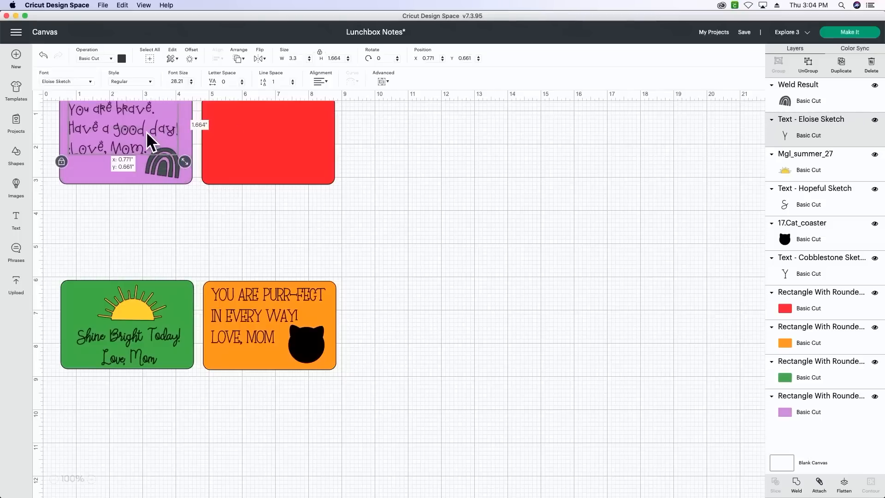
drag(146, 131, 143, 137)
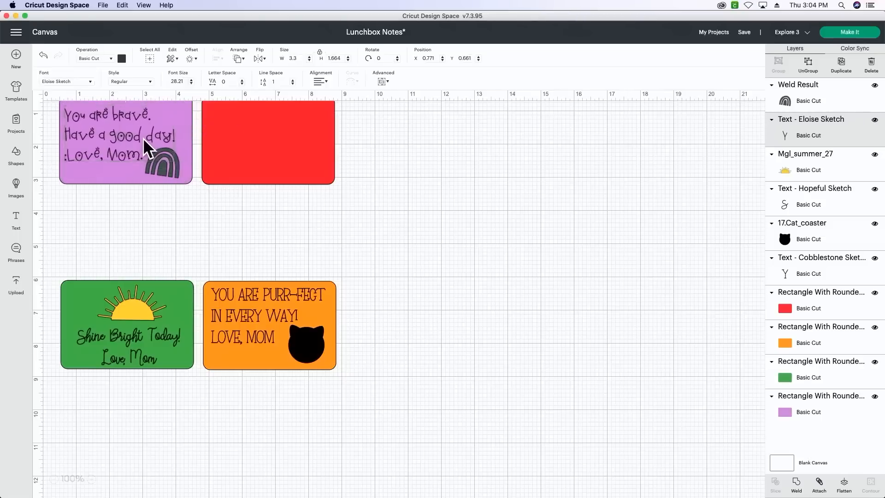
click(164, 207)
click(118, 130)
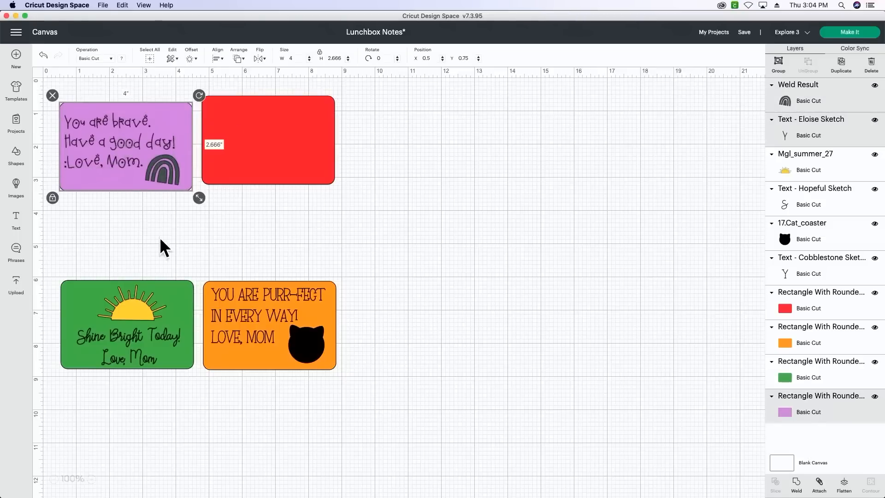
click(270, 229)
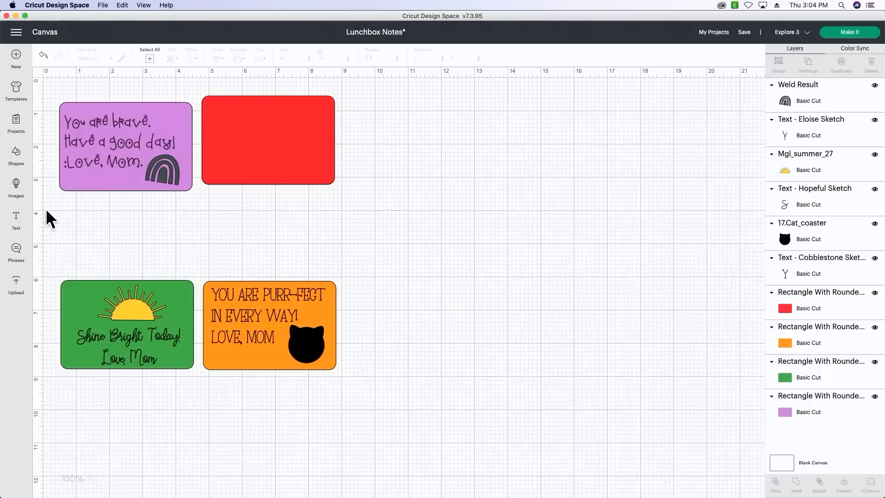
- Add a three-line text reading "I hope your day", "is Dino-Mite!" and "LOVE, MOM"
click(17, 220)
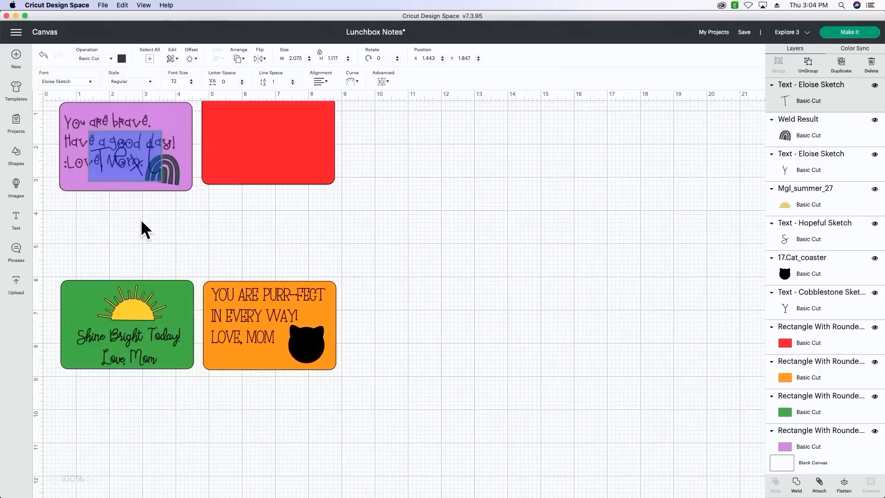
key(BackSpace)
text(I )
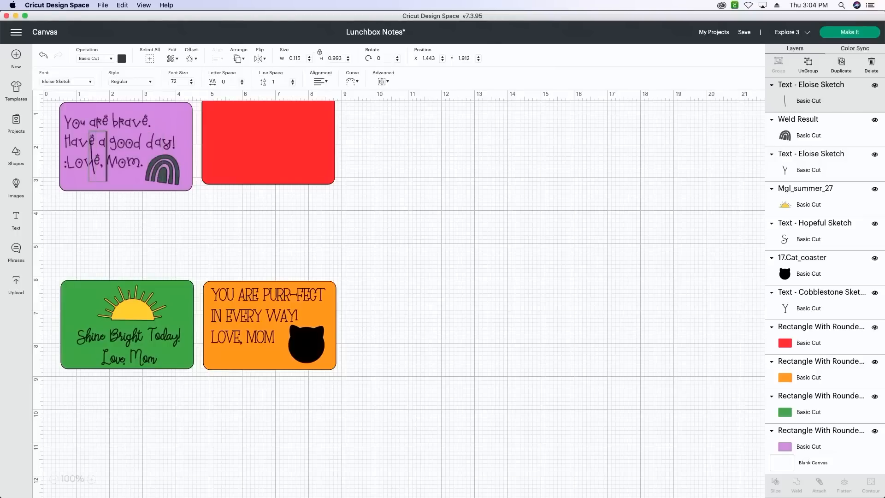
text(love y)
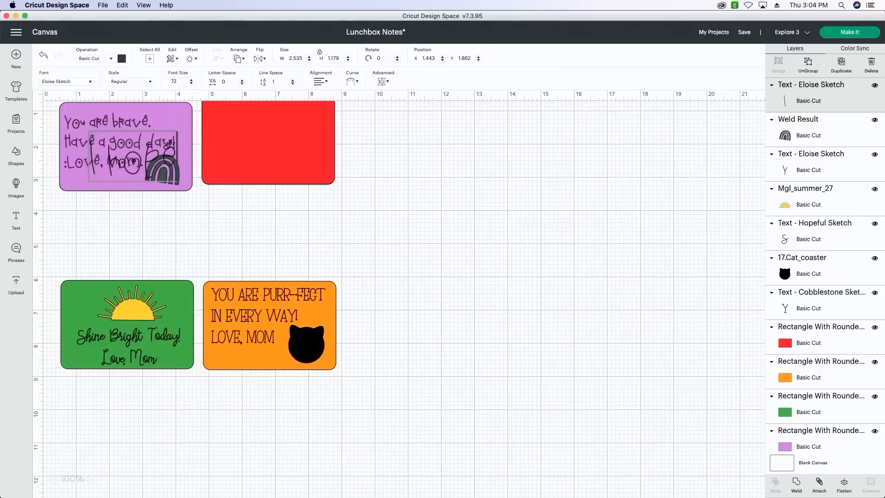
text(our day)
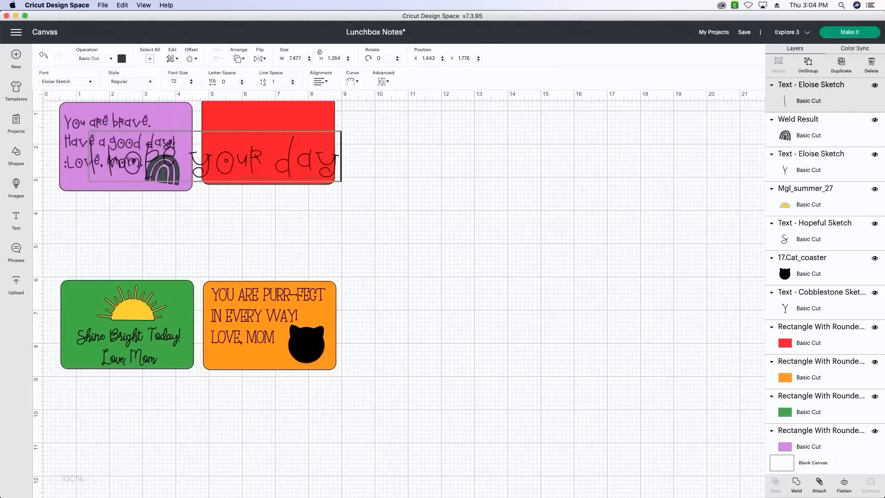
key(Return)
text(is Dino-Mite!)
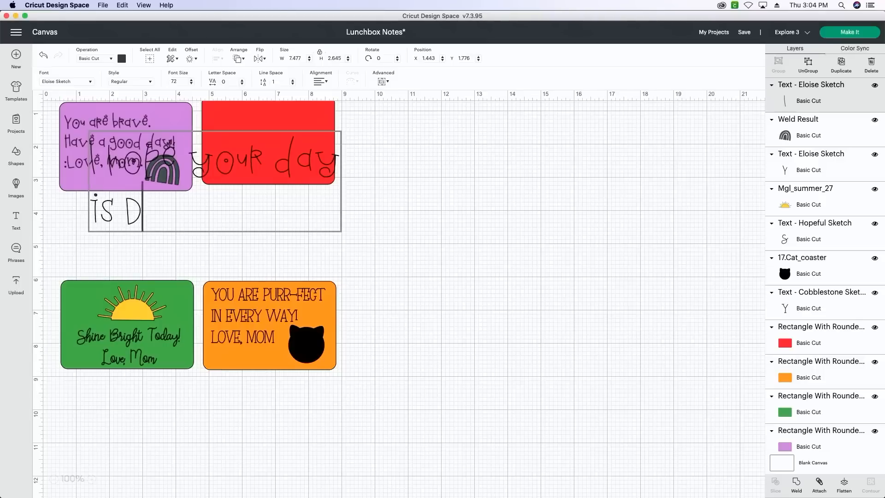
key(Return)
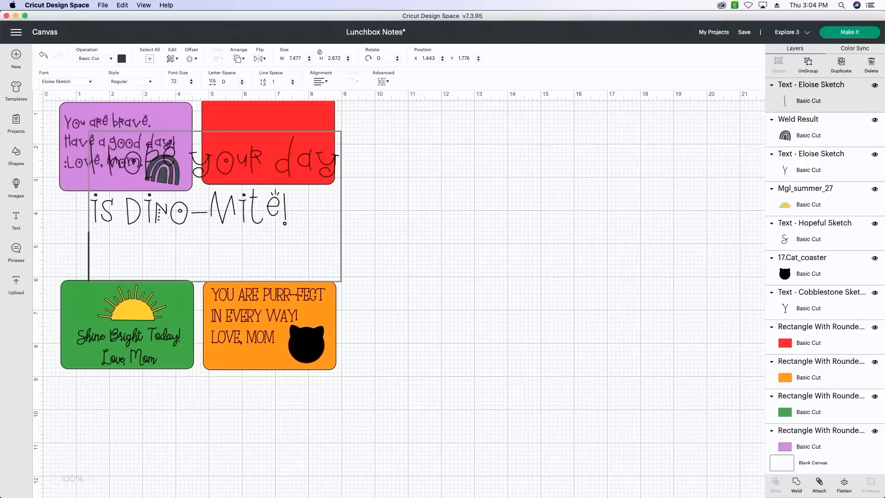
text(LOVE, MOM)
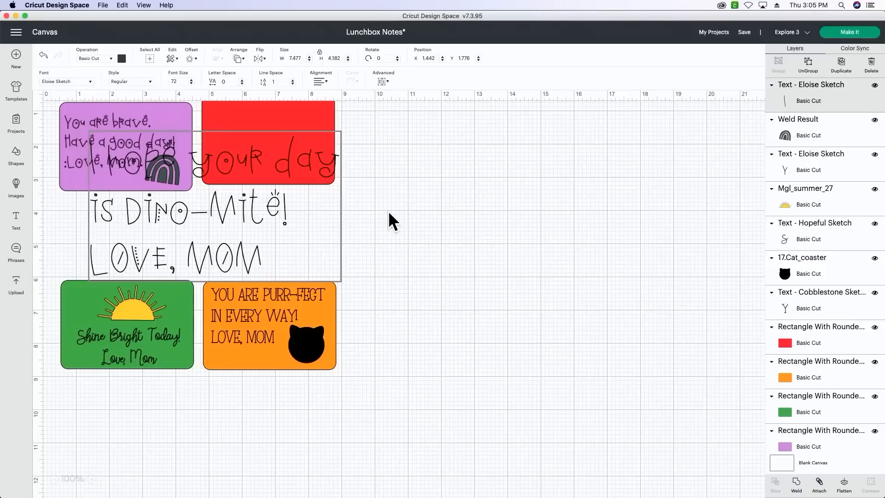
- Change the font of the "Dino-Mite!" message to Artsy Amy Sketch
click(76, 86)
text(ARTSY)
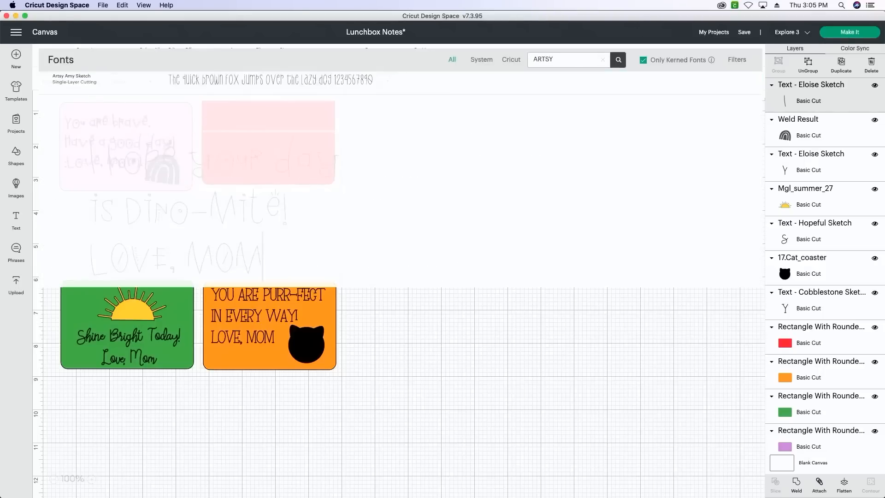
click(409, 90)
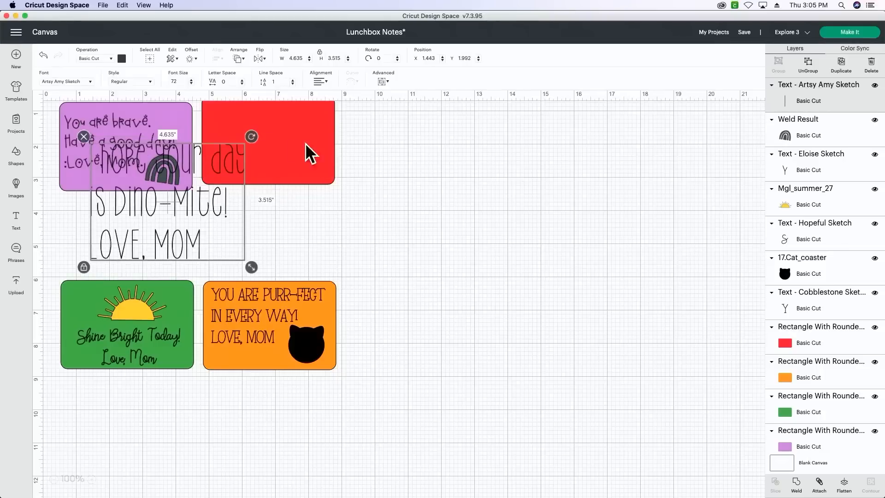
- Lower the red rectangle slightly, and fit the "Dino-Mite!" message onto its upper-left area at about 2.8 inches wide
drag(306, 143, 305, 157)
drag(166, 226, 277, 198)
drag(364, 235, 300, 175)
click(355, 229)
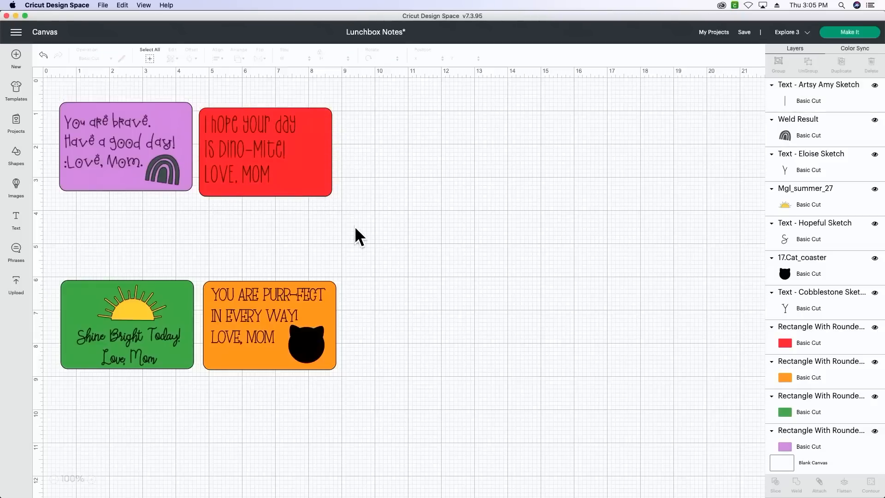
- Add the uploaded Dino Tracks Field Guide image to the canvas
click(17, 290)
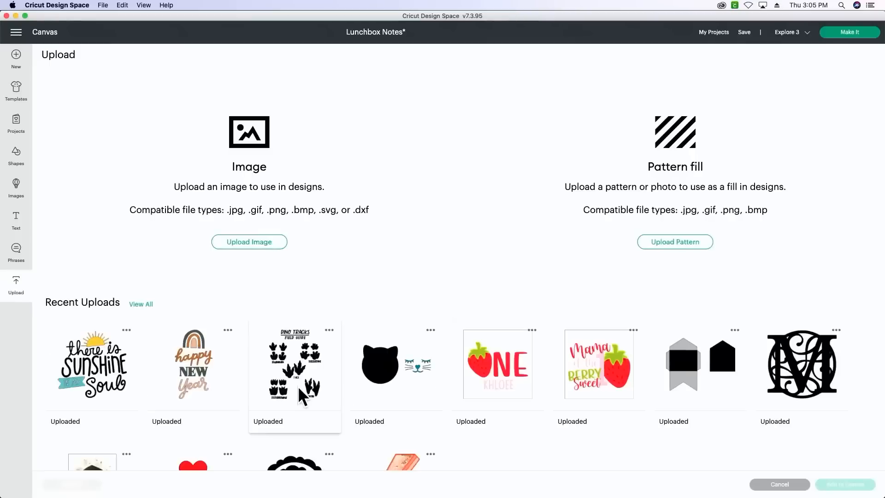
click(301, 385)
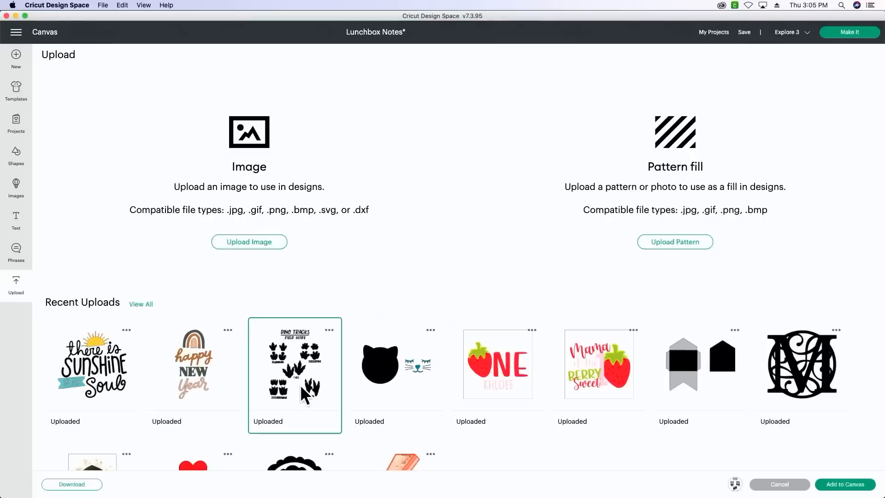
click(845, 484)
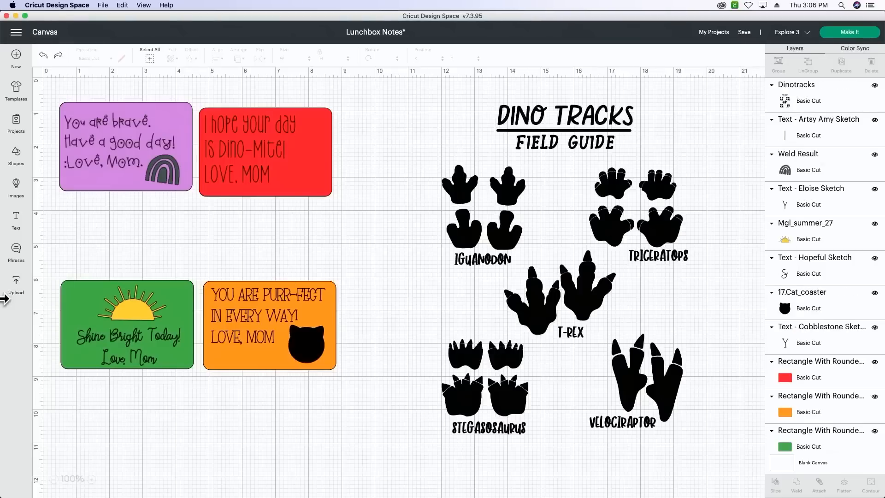
- Add a circle about 3.5 inches wide and place it so it covers the T-Rex tracks and their label
click(16, 155)
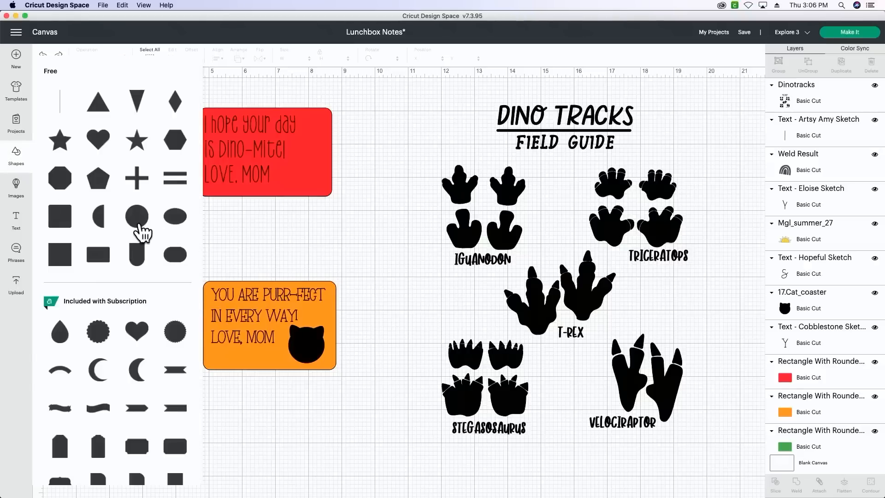
click(140, 230)
drag(122, 167, 524, 290)
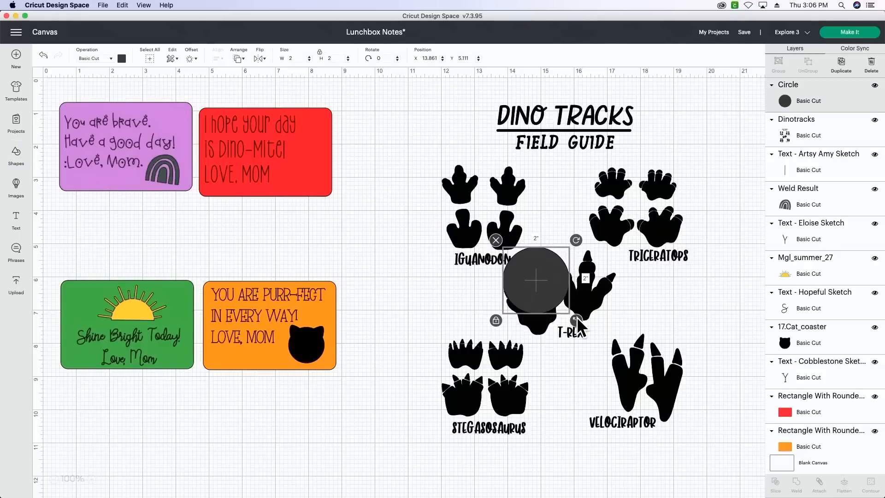
drag(577, 320, 618, 364)
mouse_move(562, 342)
mouse_down()
mouse_move(572, 335)
mouse_move(557, 334)
mouse_up()
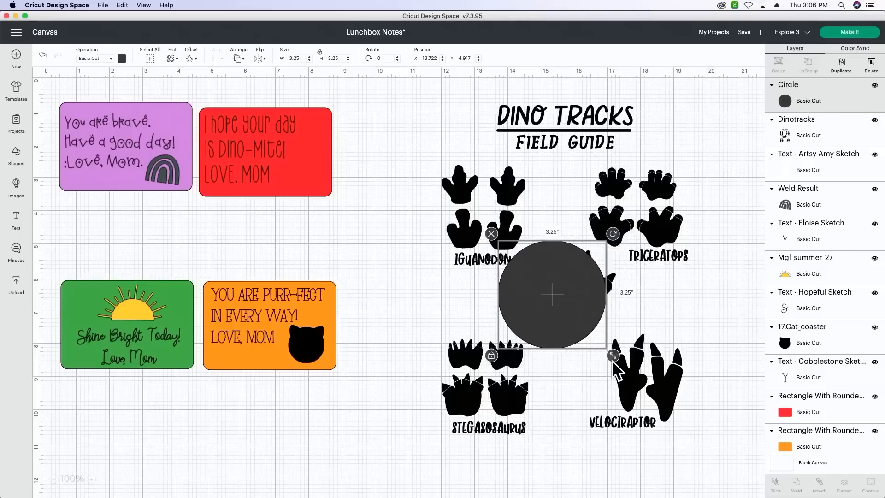
drag(613, 362, 623, 371)
drag(567, 347, 572, 338)
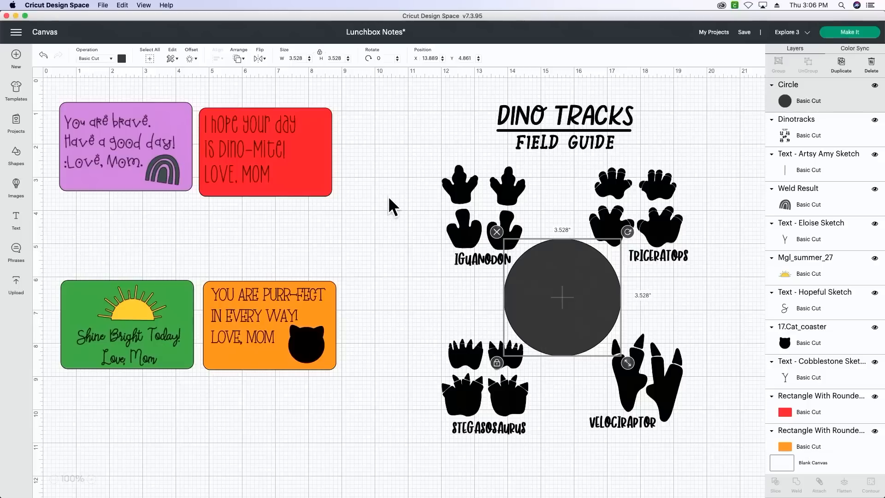
- Slice the Dino Tracks image with the circle and move the cut circle and T-Rex tracks below the notes
drag(382, 197, 665, 401)
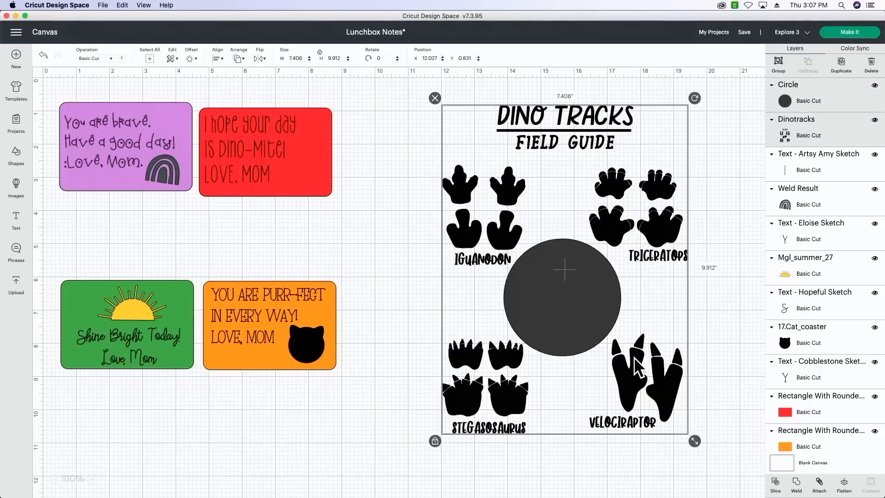
click(776, 484)
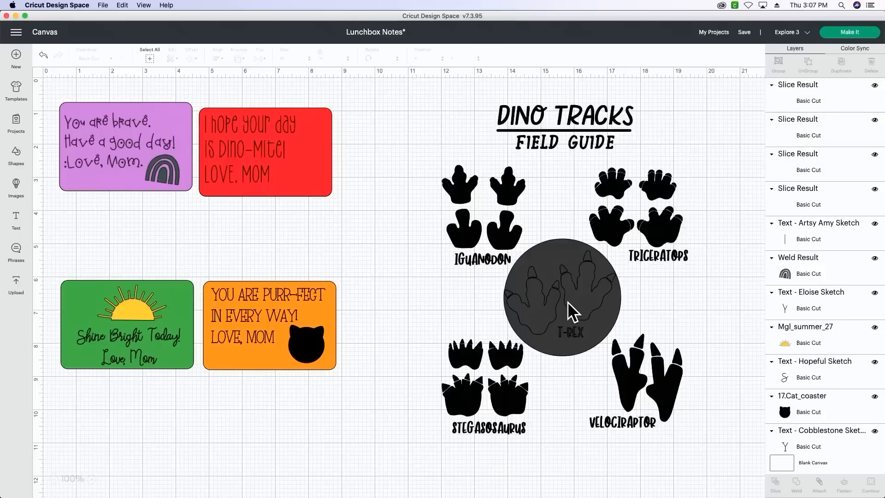
click(569, 306)
drag(569, 306, 364, 451)
drag(595, 276, 251, 409)
- Delete the leftover Dino Tracks sheet, the duplicate T-Rex tracks and the cut circle, keeping one pair of T-Rex tracks
click(594, 285)
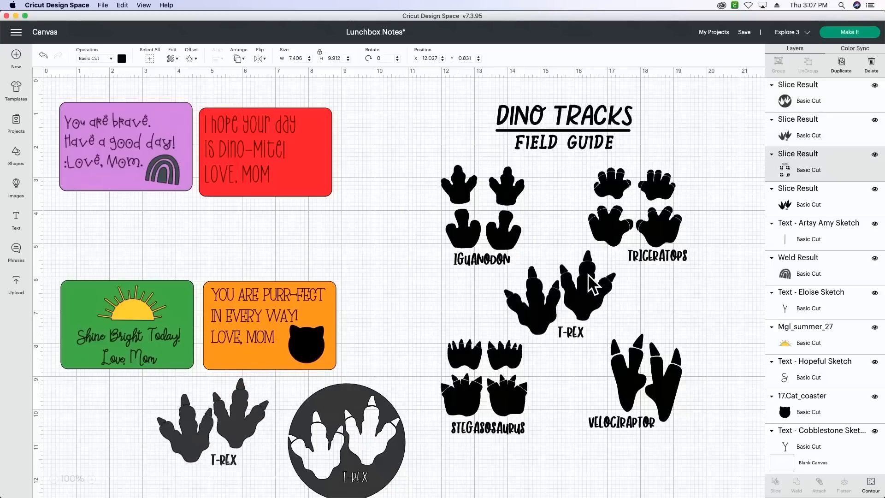
key(Delete)
drag(498, 174, 623, 393)
key(Delete)
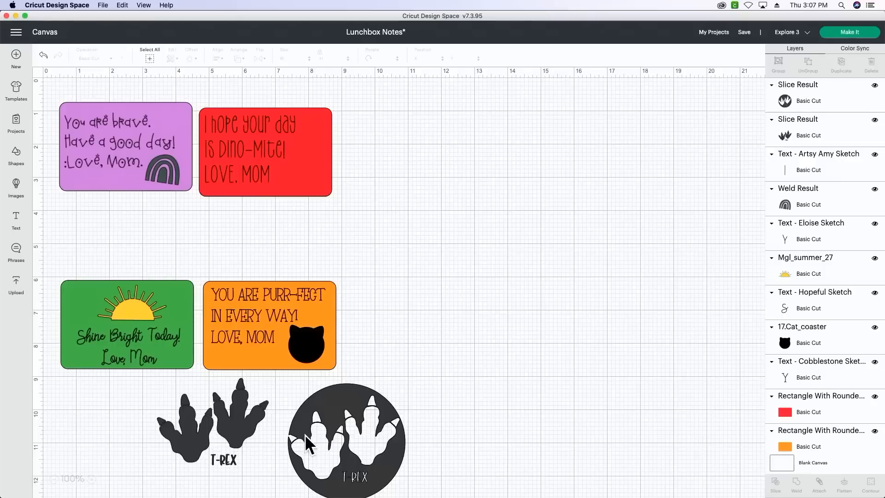
click(306, 435)
key(Delete)
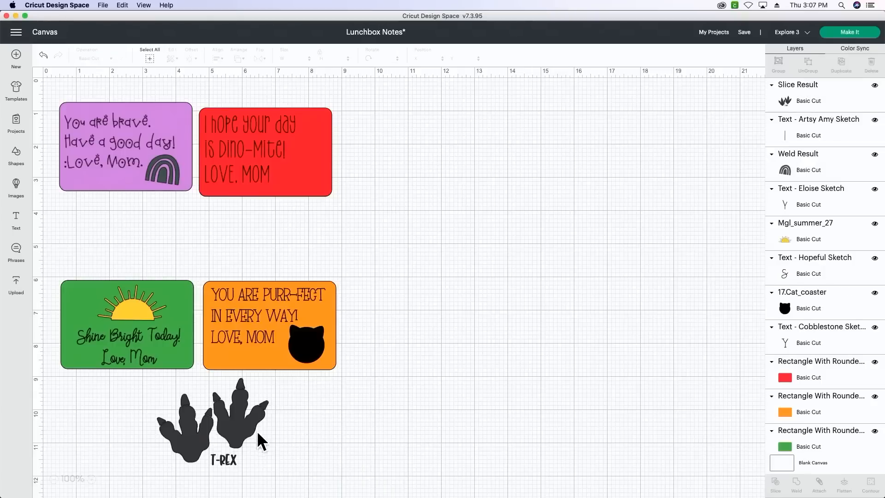
- Move the T-Rex tracks beside the notes and cover their "T-REX" label with a square stretched to about 1.6 by 0.7 inches
drag(257, 436, 455, 251)
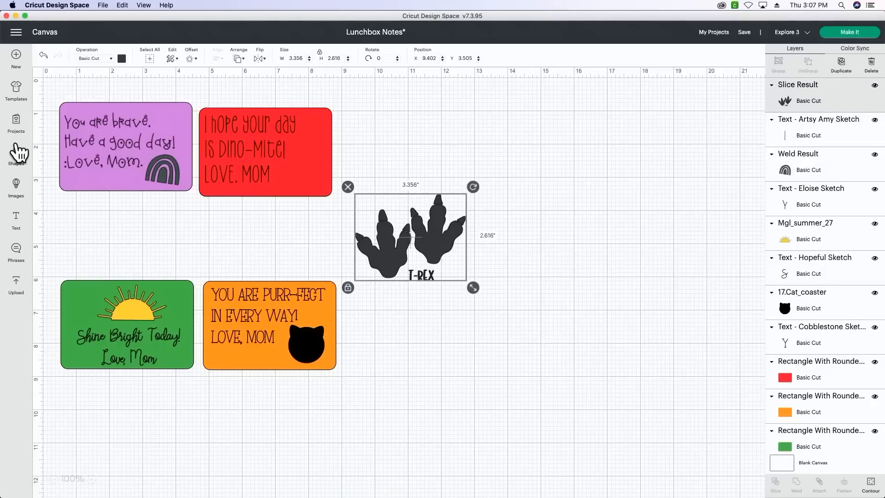
click(18, 153)
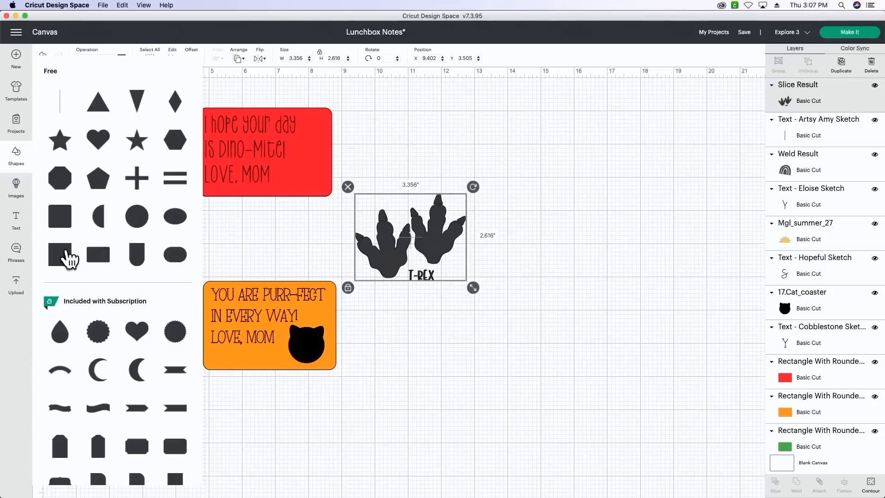
click(70, 256)
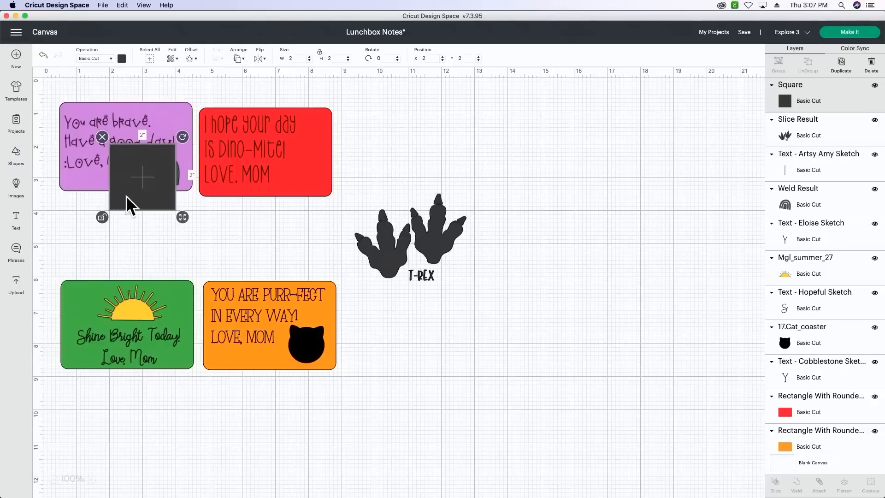
drag(126, 196, 423, 320)
drag(478, 342, 465, 298)
click(459, 337)
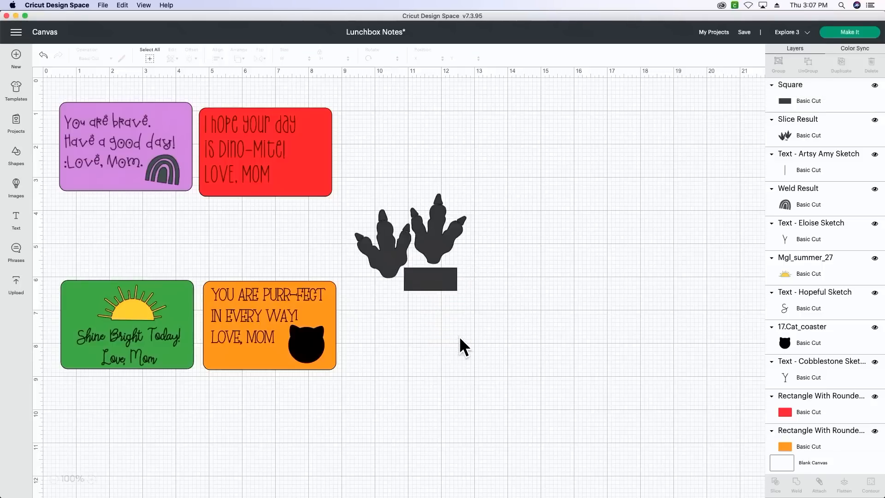
- Slice the "T-REX" label off the tracks with the rectangle and delete the rectangle and both label pieces
drag(475, 349, 362, 209)
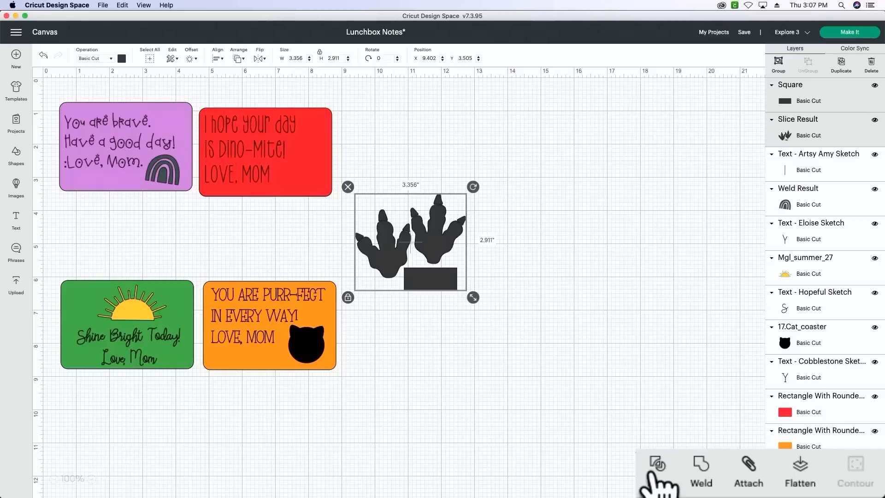
click(658, 469)
drag(446, 284, 500, 314)
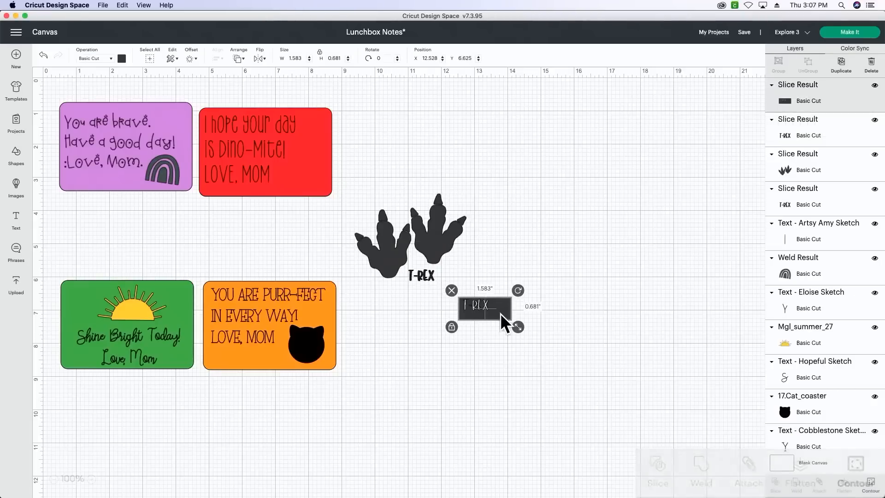
drag(419, 271, 494, 253)
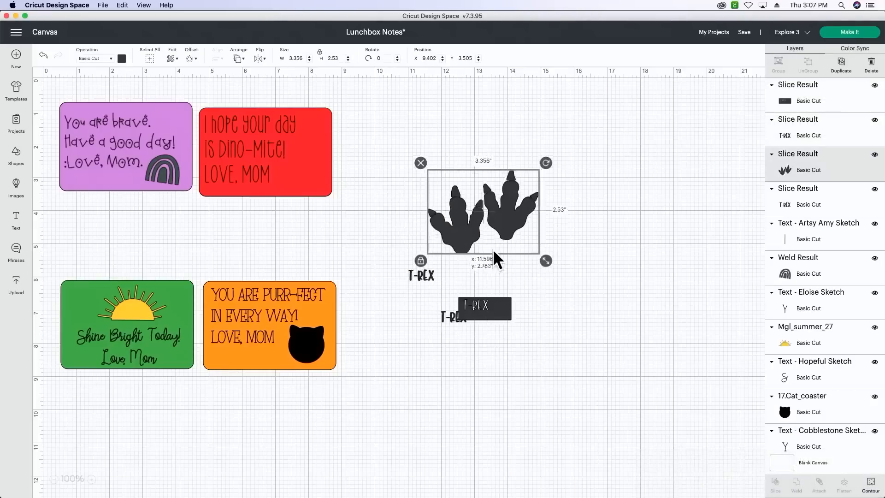
drag(434, 278, 498, 326)
drag(569, 371, 429, 293)
key(Delete)
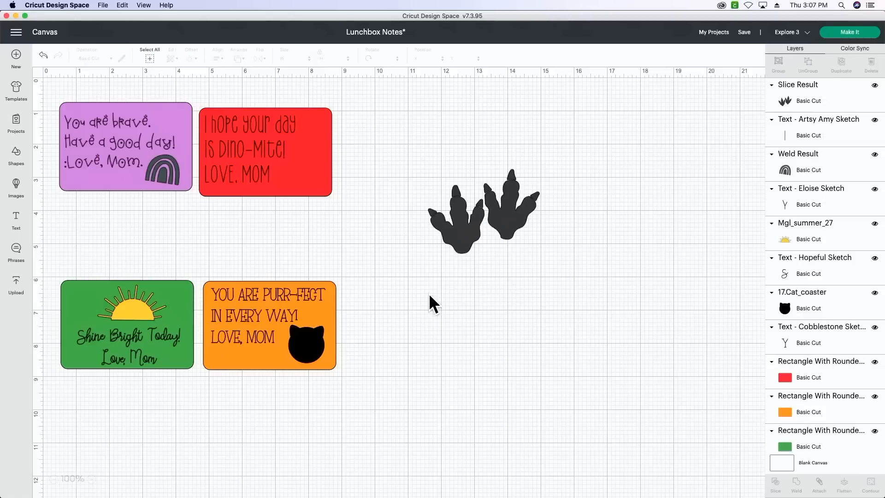
- Shrink the T-Rex tracks to about 1.6 inches wide and place them in the red note's lower-right corner
click(508, 211)
drag(546, 261, 315, 175)
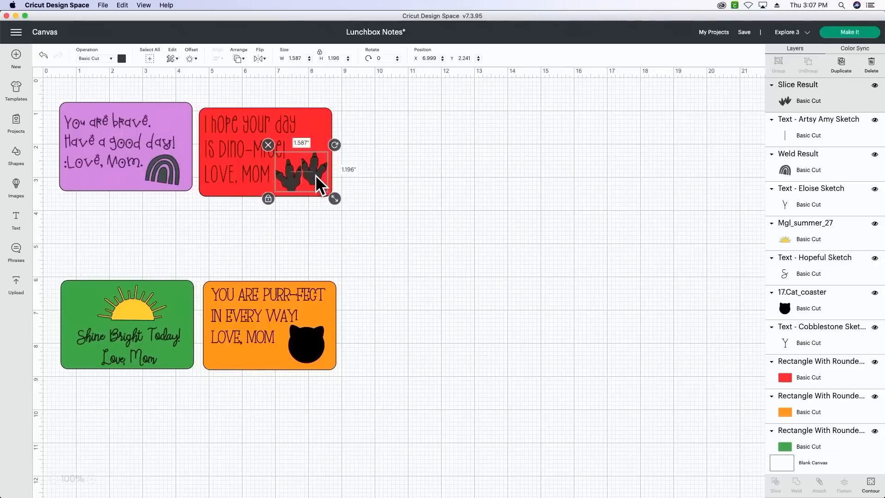
click(404, 189)
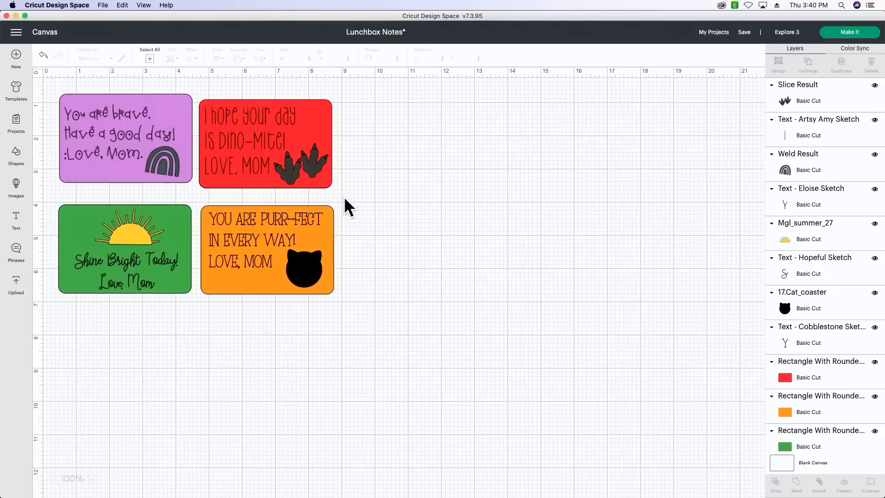
- Recolor the red, purple and green note rectangles to the same orange as the cat note
click(311, 130)
click(122, 59)
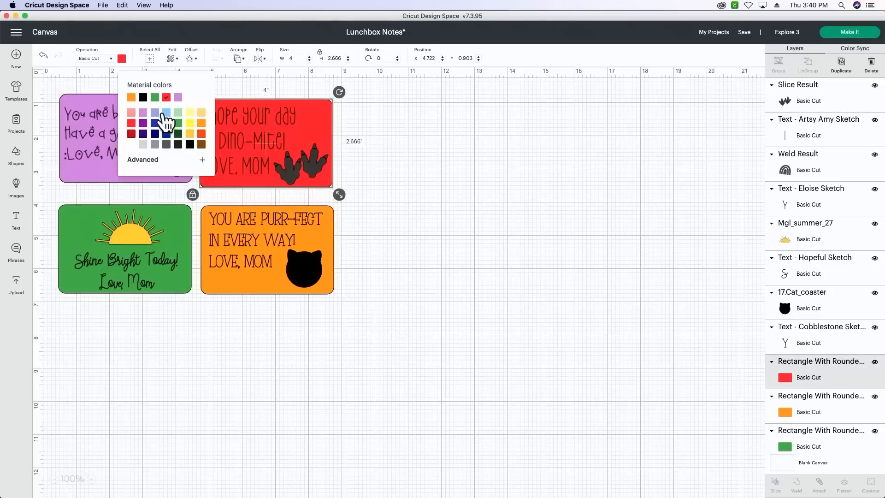
click(132, 98)
click(104, 97)
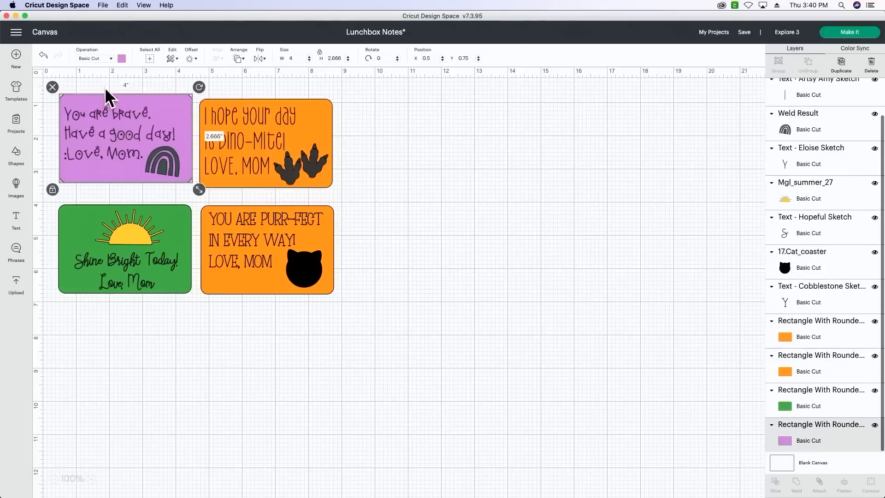
click(122, 58)
click(155, 97)
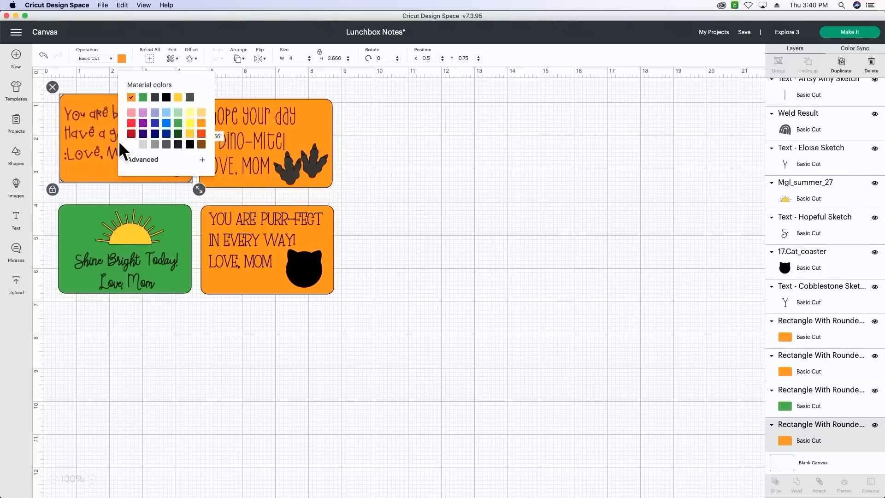
click(76, 216)
click(122, 59)
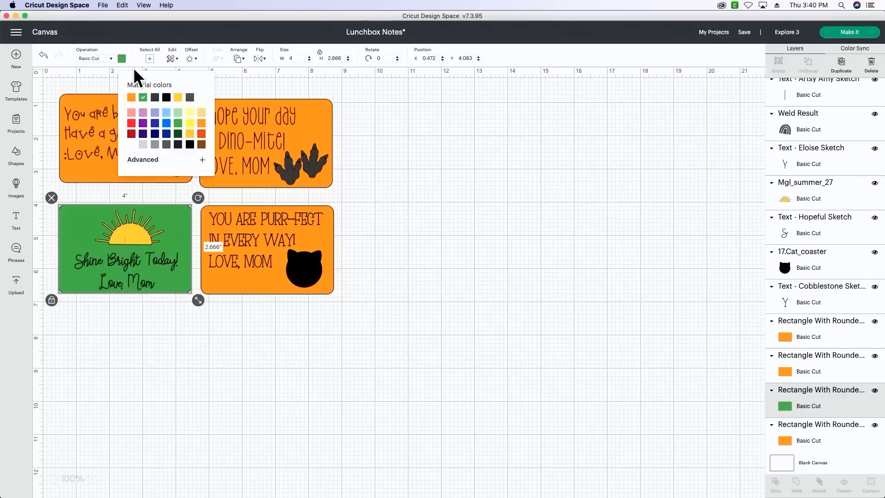
click(132, 98)
click(293, 336)
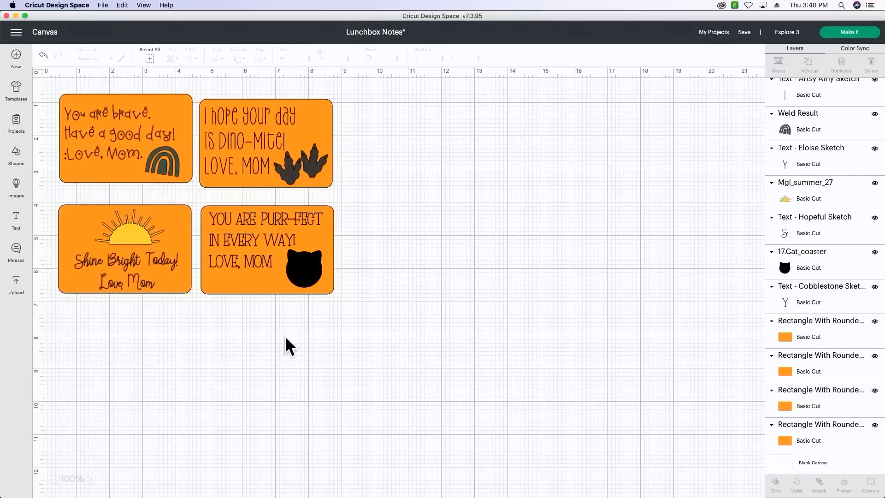
- Attach the cat, message and rectangle of the "Purr-fect" note, and set its message's operation to Pen
drag(346, 305, 251, 232)
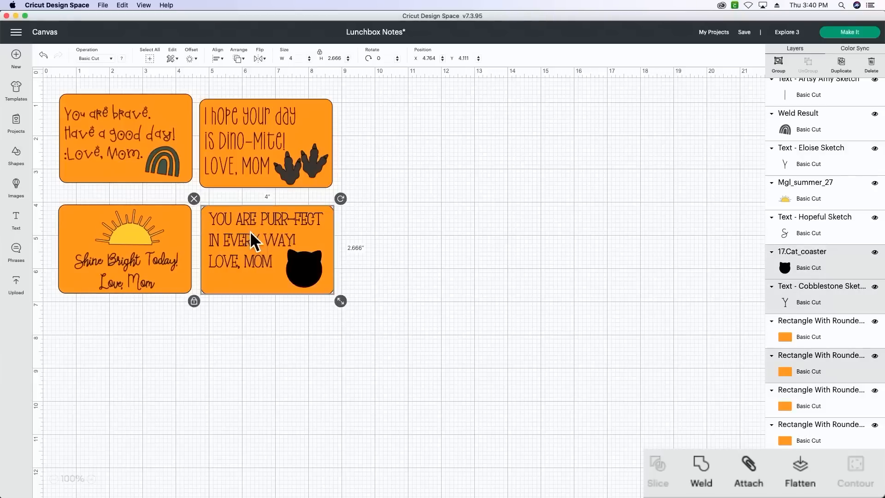
click(752, 466)
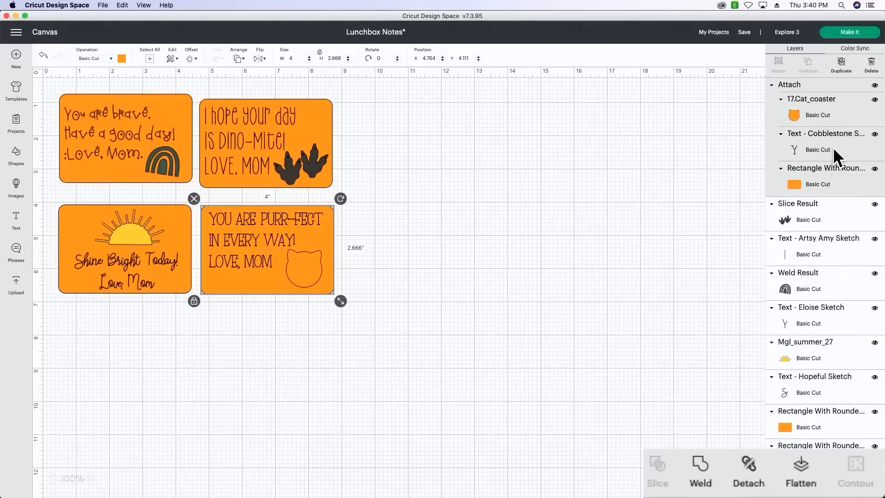
click(845, 147)
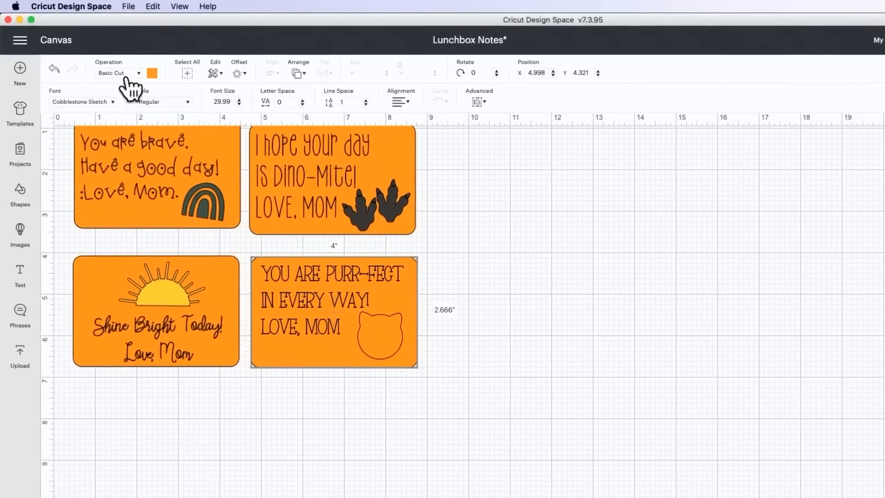
click(127, 73)
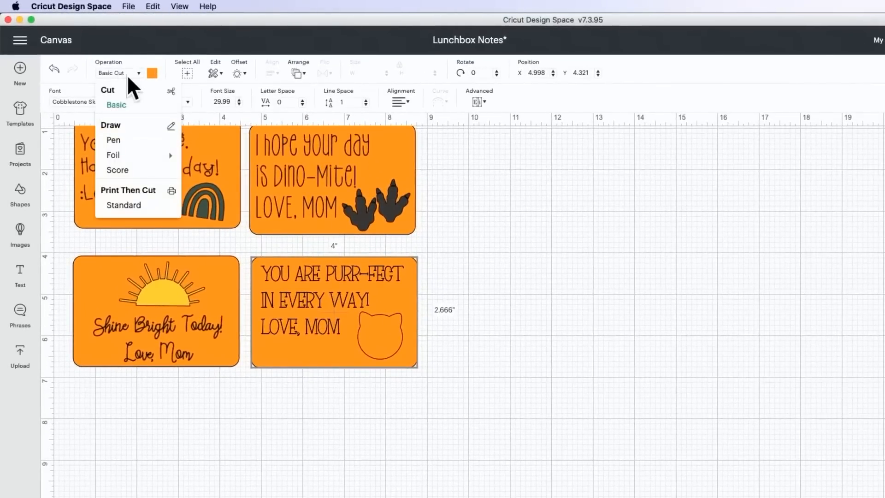
click(121, 140)
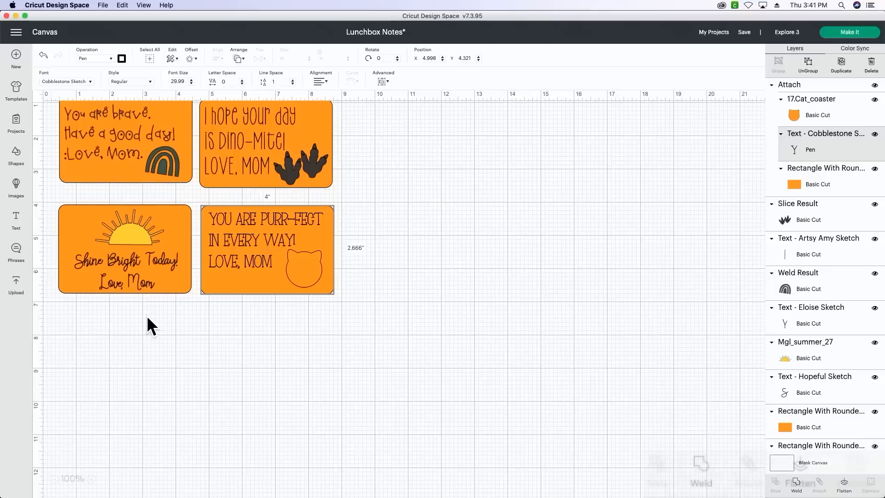
- Attach the sun, message and rectangle of the "Shine Bright Today!" note, and set its message's operation to Pen
drag(151, 314, 106, 241)
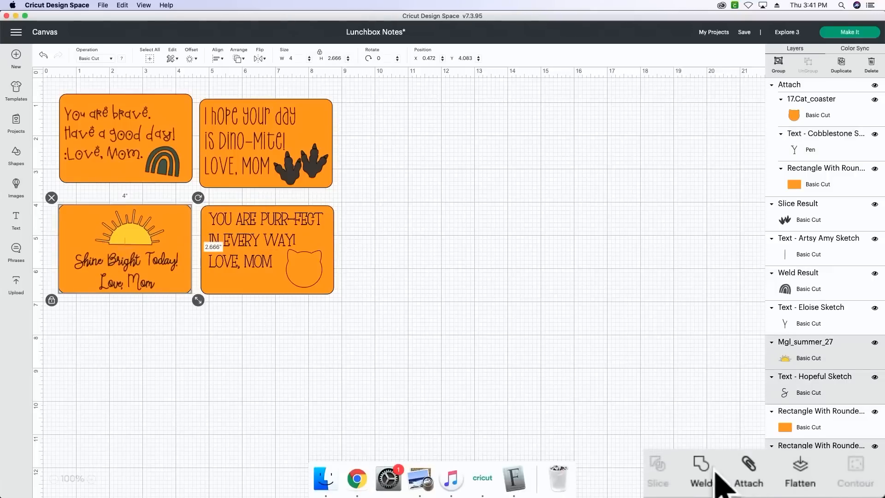
click(749, 461)
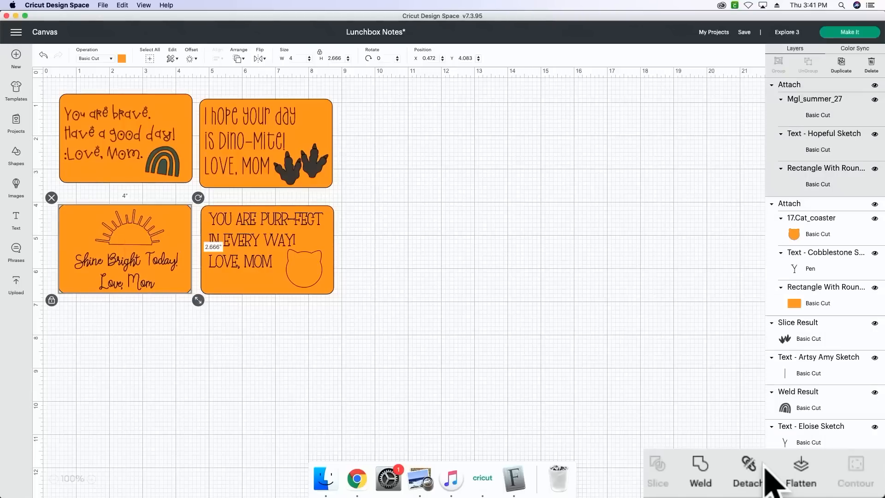
click(830, 148)
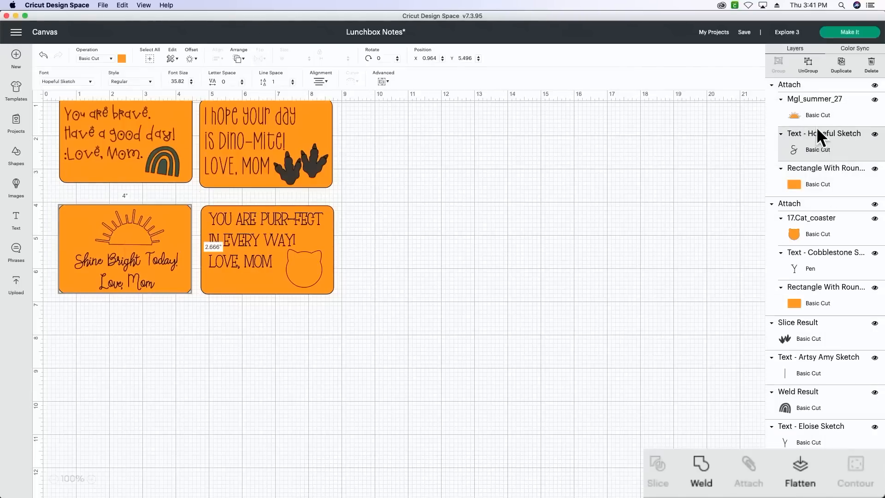
click(102, 59)
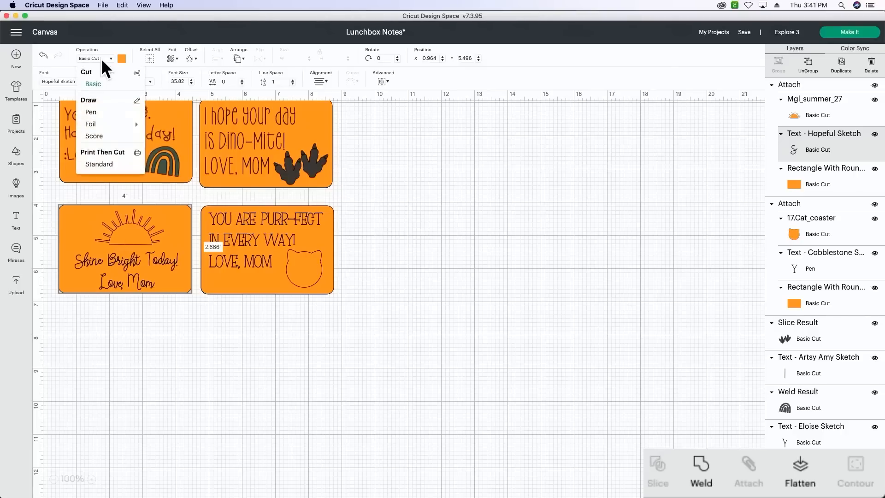
click(91, 113)
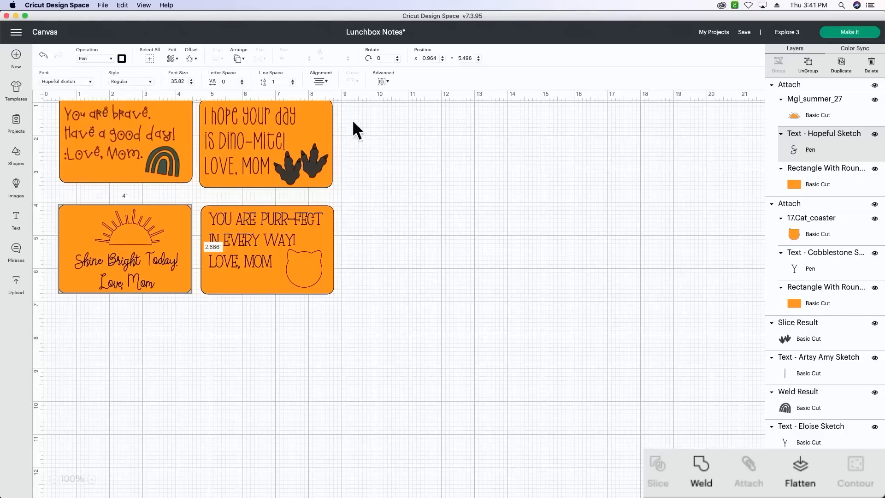
- Attach the tracks, message and rectangle of the "Dino-mite" note, and set its message's operation to Pen
drag(368, 126, 227, 166)
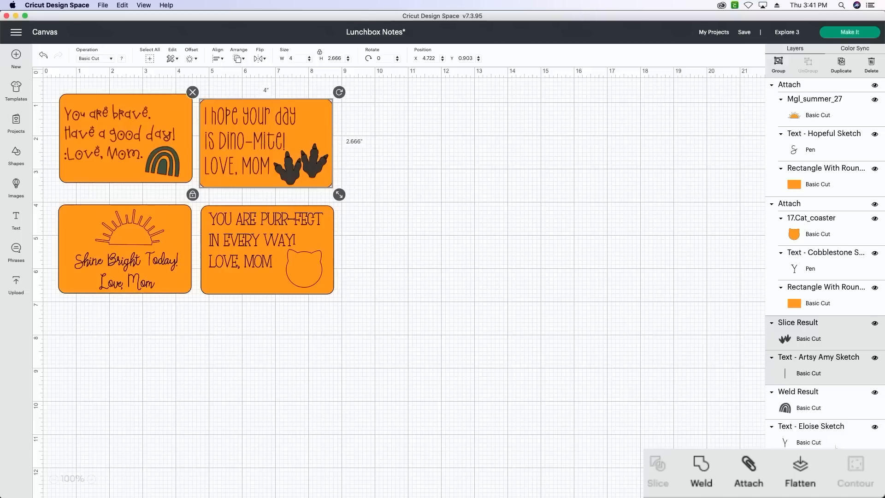
click(748, 466)
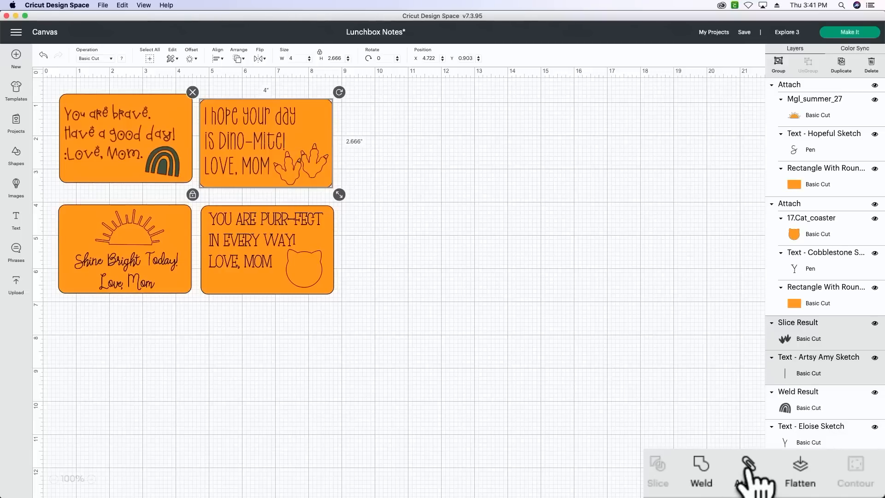
click(828, 134)
click(106, 62)
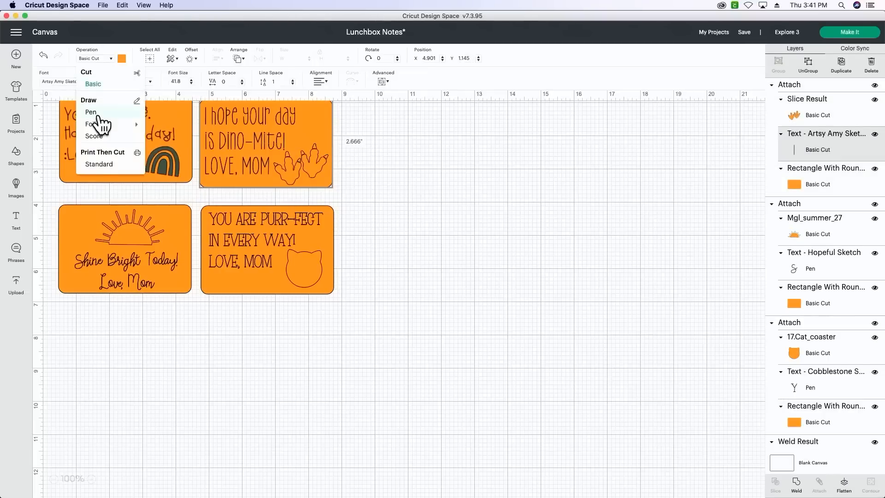
click(94, 118)
- Attach the rainbow, message and rectangle of the "You are brave" note, and set its message's operation to Pen
click(64, 134)
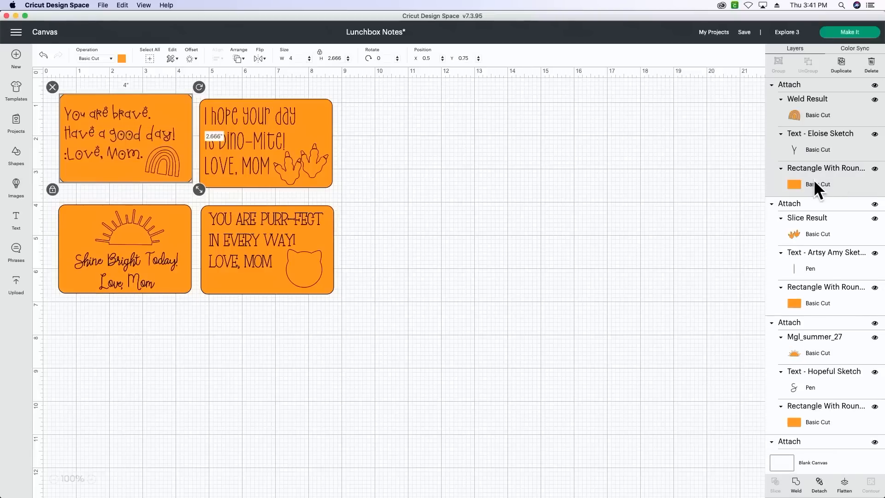
click(819, 148)
click(98, 59)
click(88, 111)
click(527, 253)
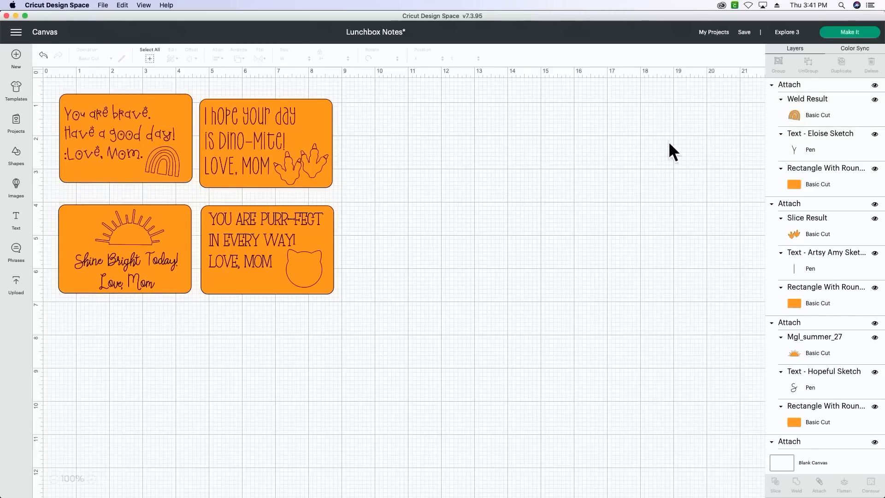
- Send the project to be made, with all materials loaded on a mat
click(841, 33)
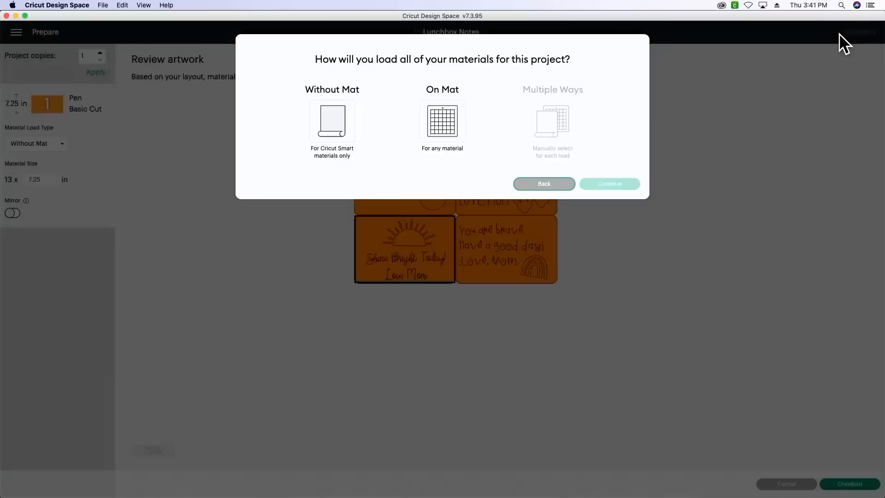
click(438, 113)
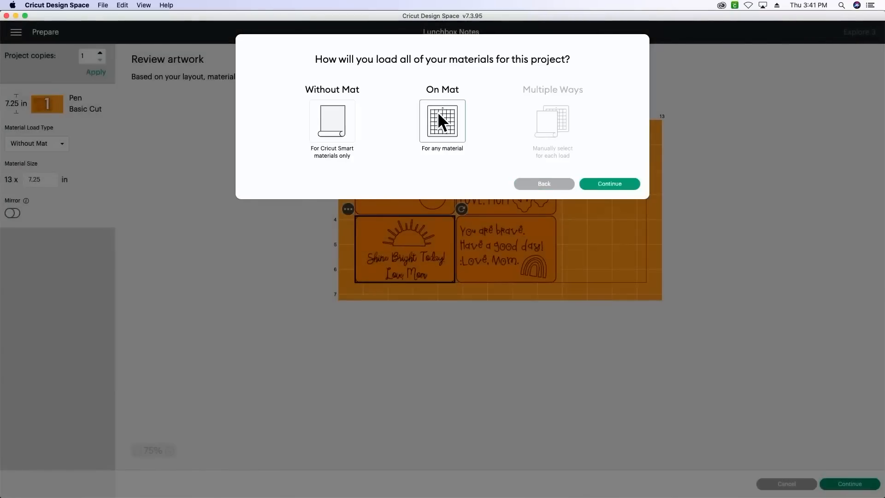
click(619, 185)
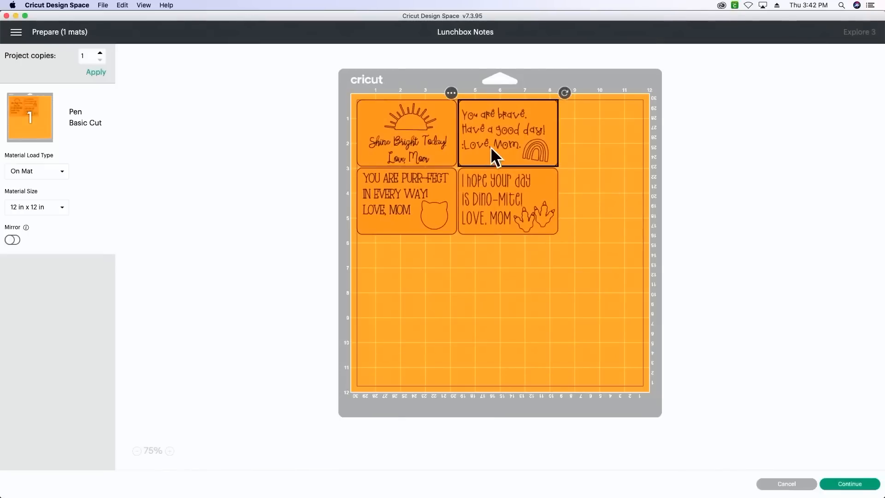
- Move the "brave" note to the mat's upper-right corner, the "Dino-mite" note to the lower-right and the "Purr-fect" note to the lower-left
drag(494, 145, 583, 147)
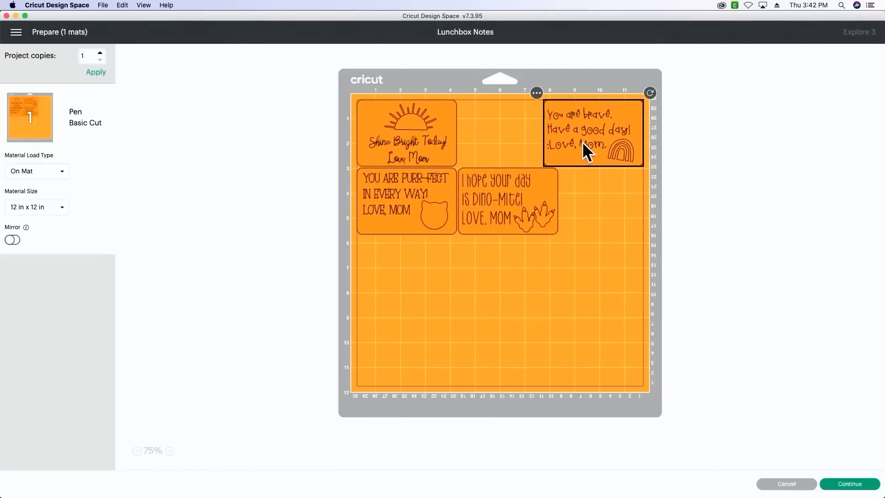
drag(516, 193, 604, 363)
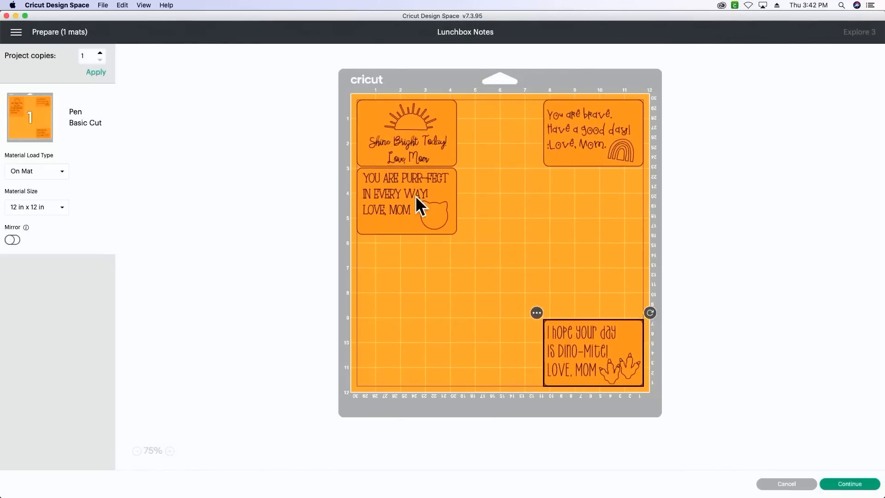
drag(416, 195, 388, 349)
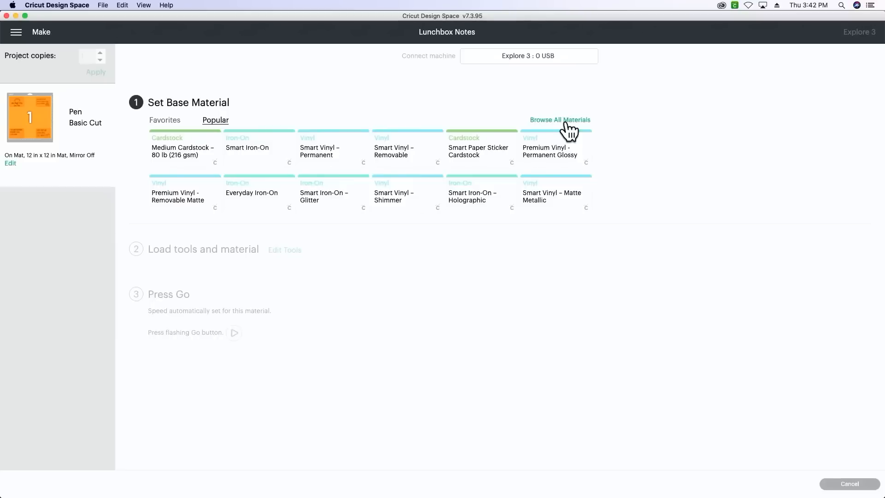
- Search all materials for "LIGHT CARDSTOCK" and set the base material to Light Cardstock – 65 lb (176 gsm)
click(568, 122)
click(584, 78)
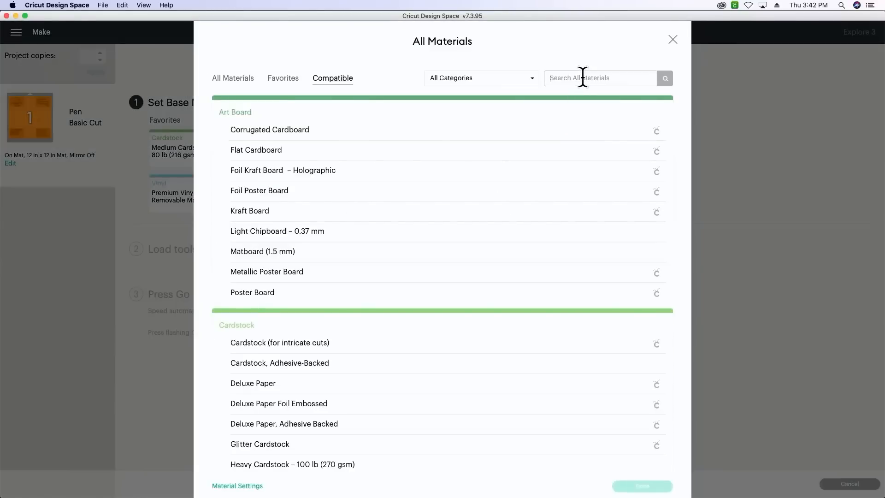
text(LIGHT CARDSTOCK)
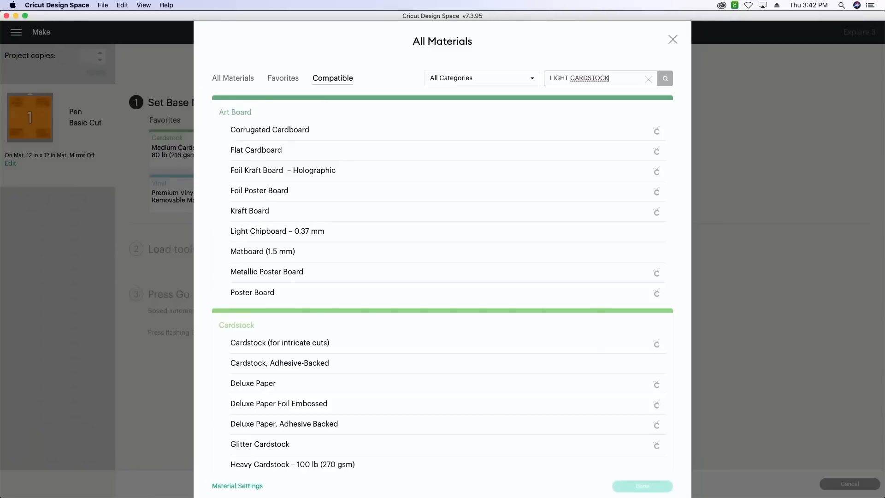
key(Return)
click(519, 131)
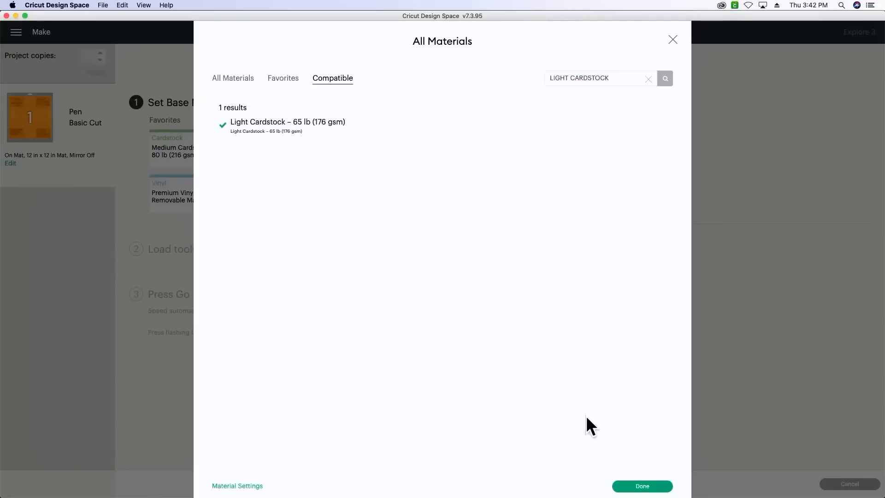
click(620, 485)
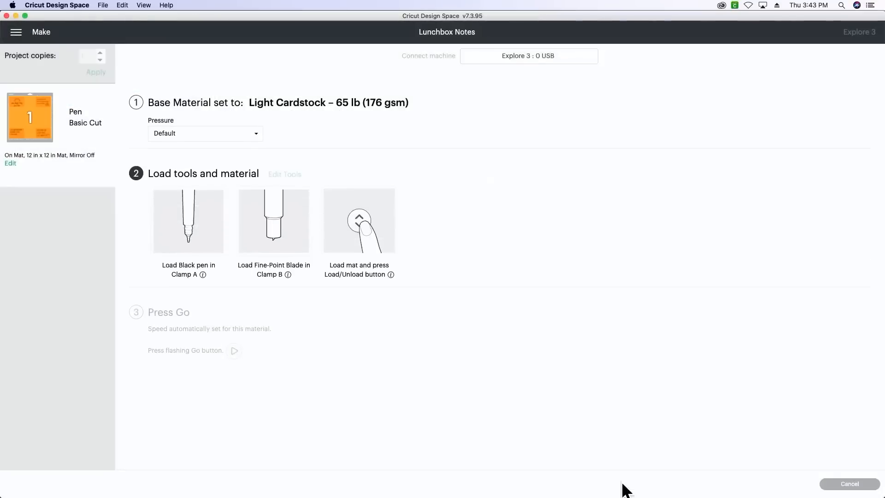
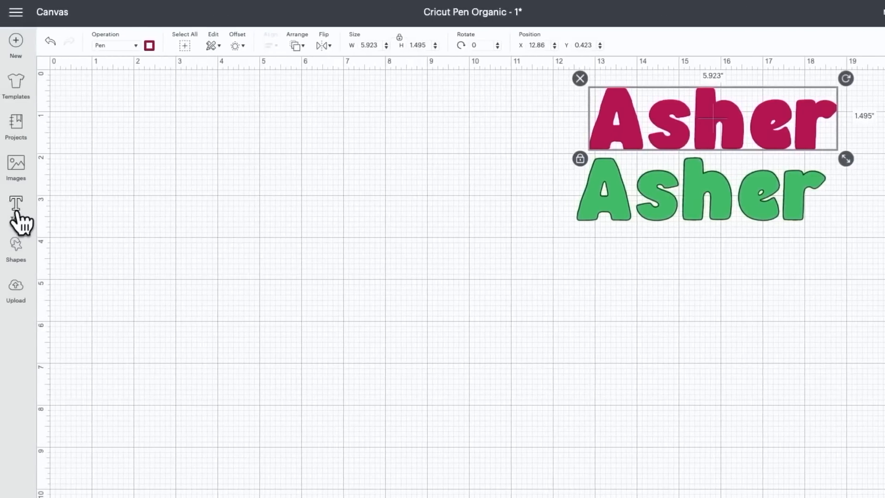
- Add a text with the same name as the two finished samples, in the Rally font
click(17, 213)
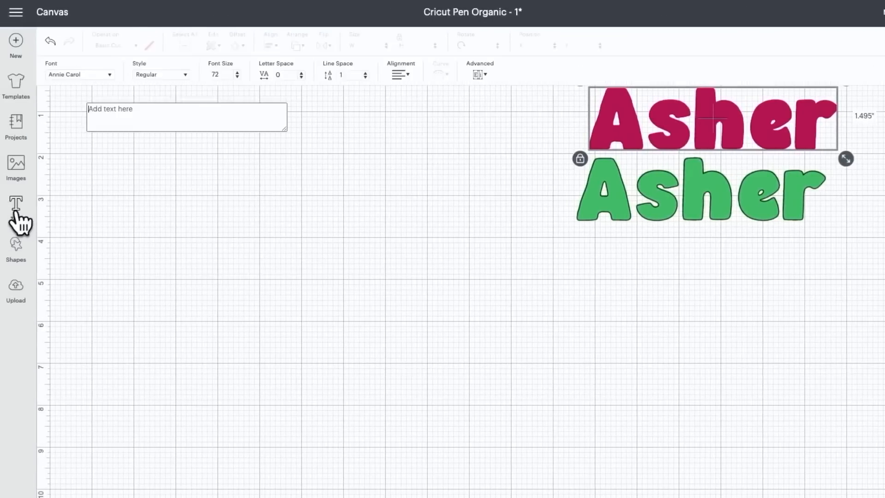
click(90, 72)
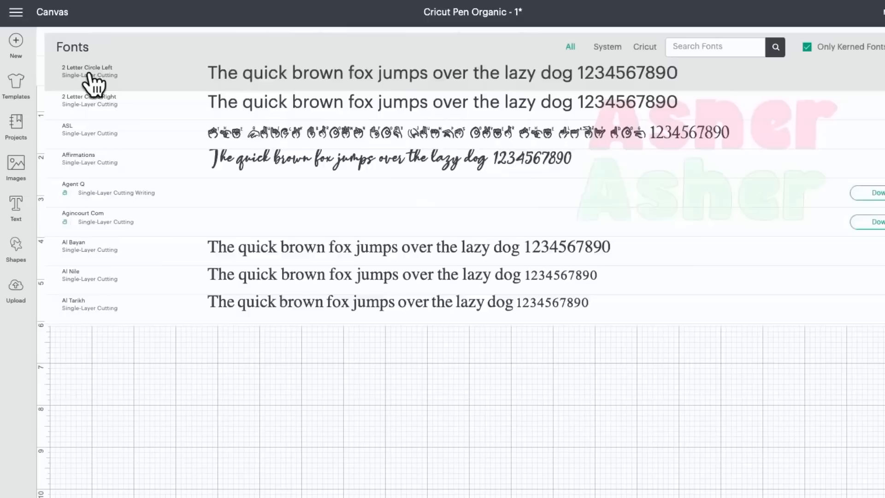
click(702, 39)
text(rall)
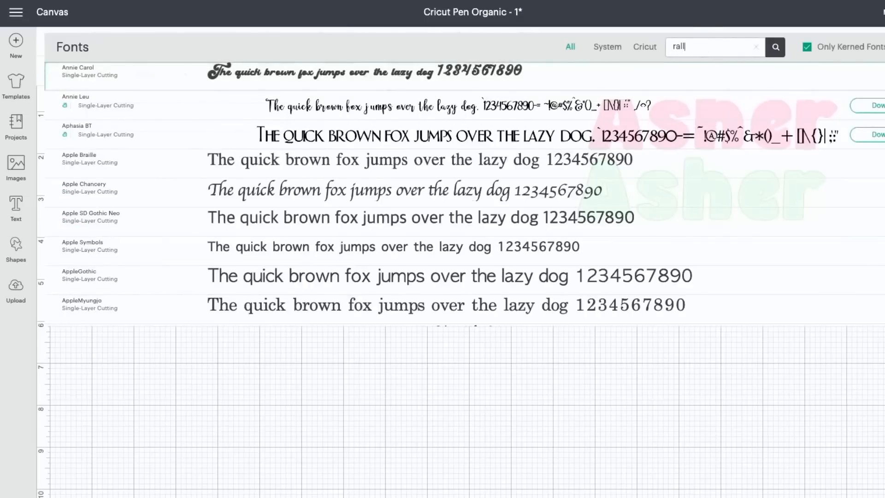
text(y)
click(492, 83)
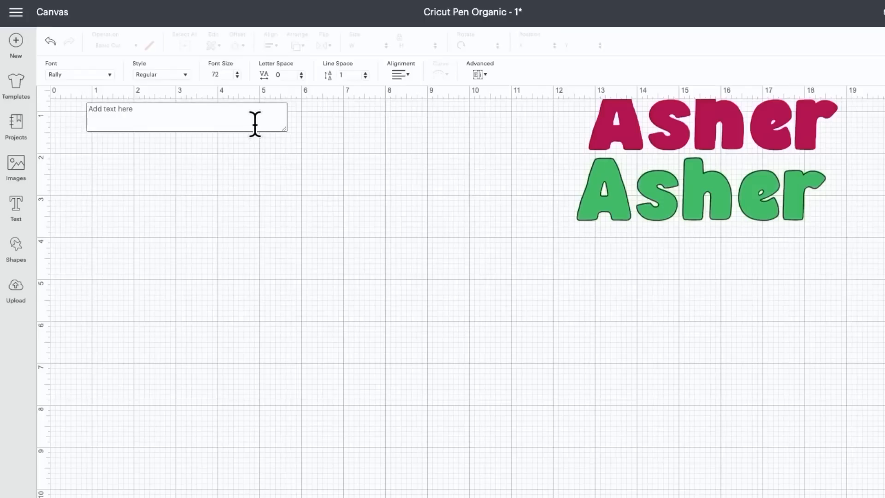
text(Asher)
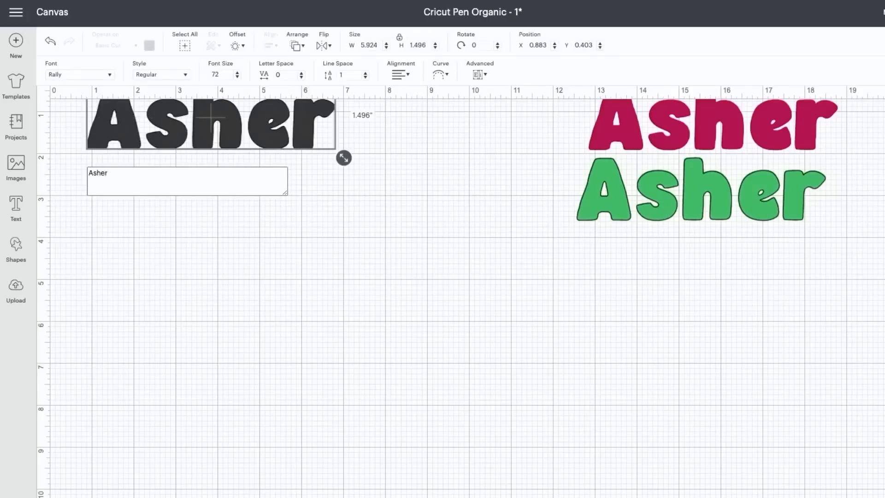
click(210, 250)
- Set the new text's operation to Pen and make three duplicates of it
click(193, 121)
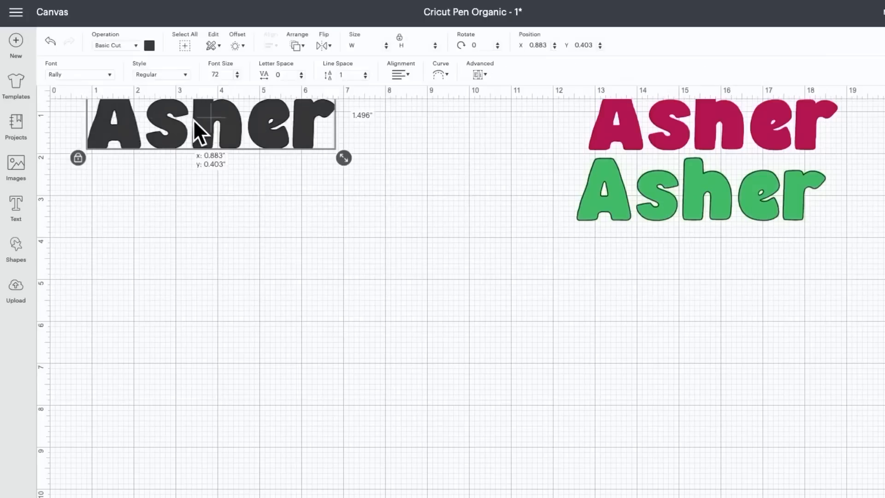
click(130, 46)
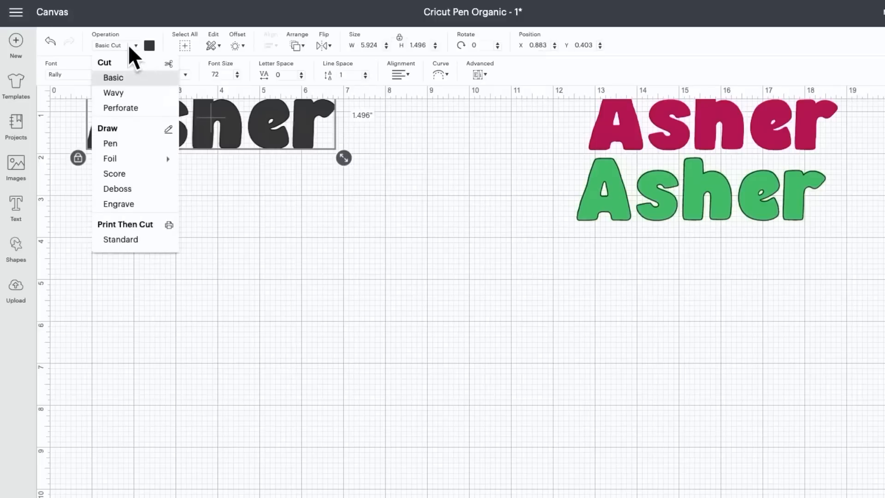
click(110, 143)
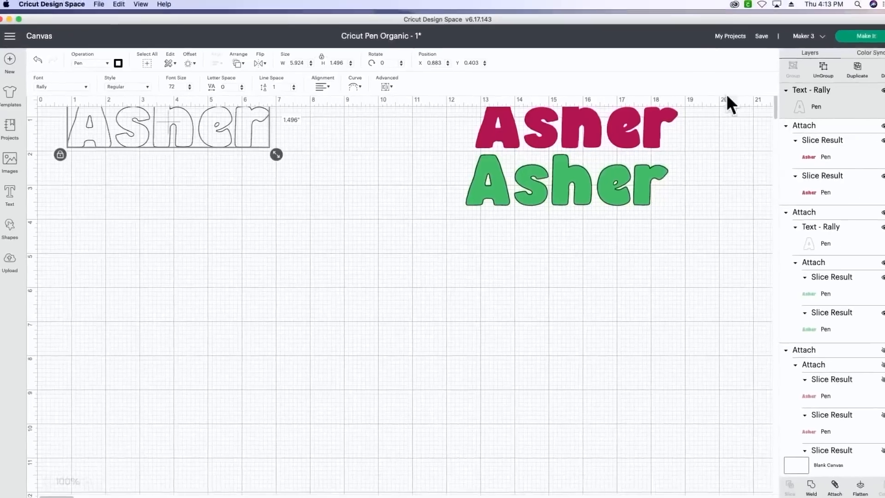
click(804, 104)
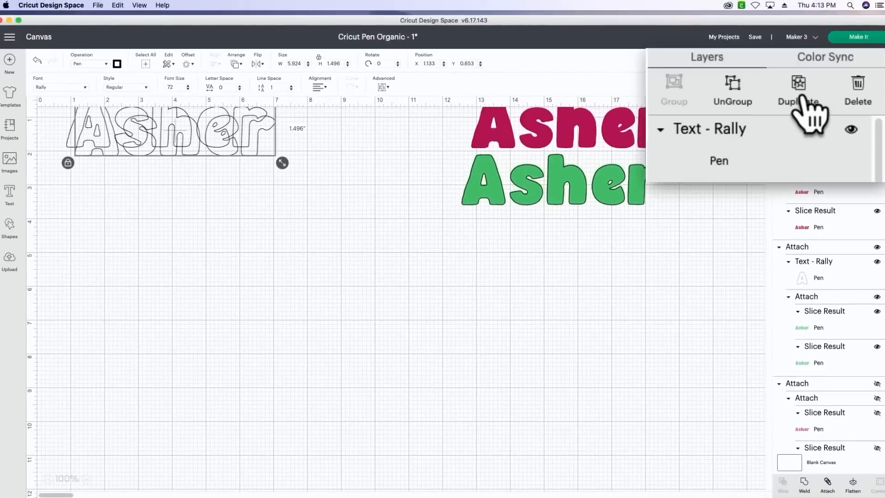
click(804, 103)
click(805, 104)
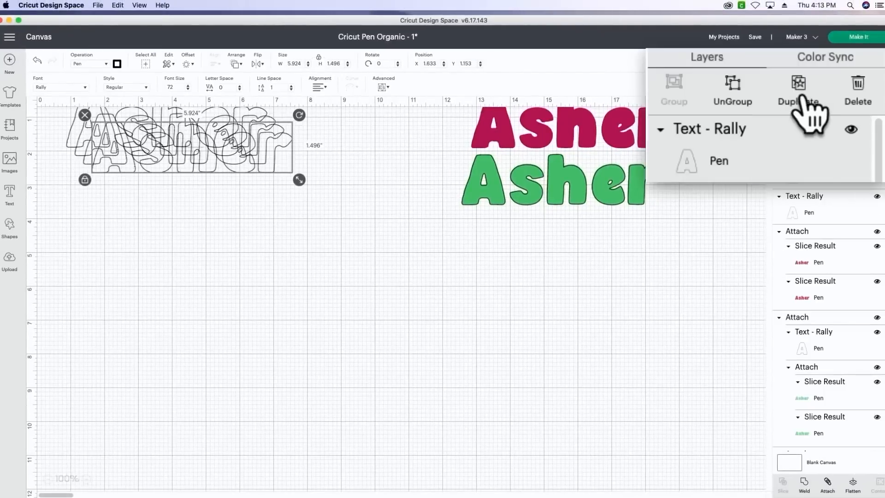
- Separate the overlapping text copies and arrange all four in a column beside the canvas's vertical ruler
drag(240, 165, 233, 223)
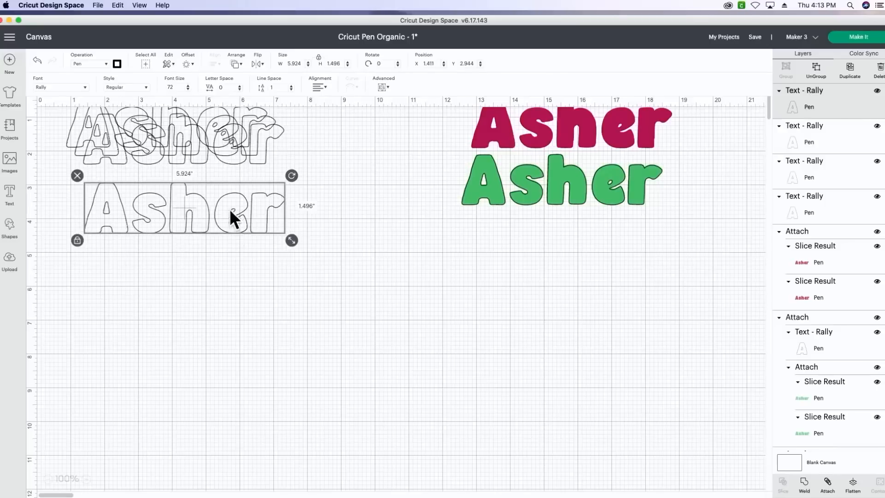
drag(221, 144, 297, 298)
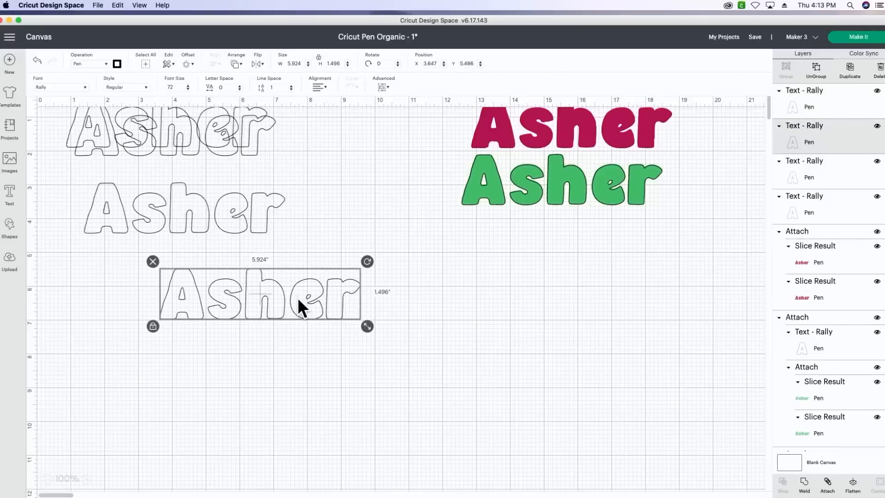
drag(247, 137, 235, 181)
drag(203, 207, 179, 227)
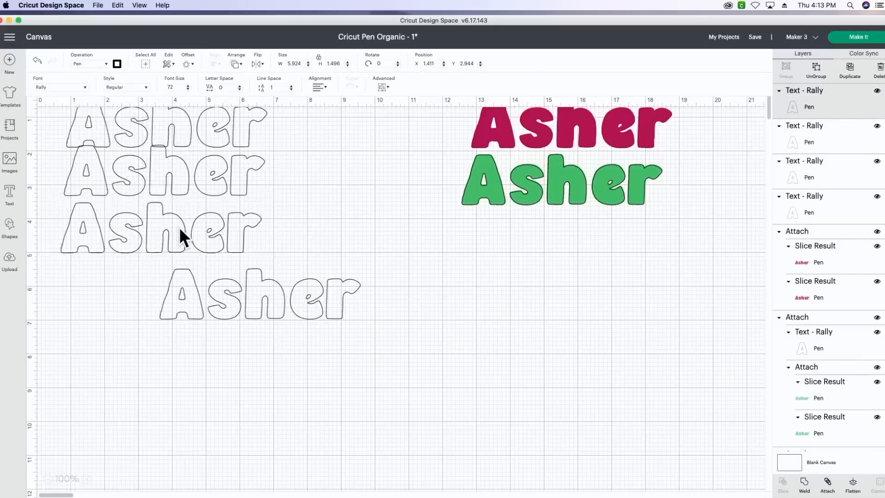
drag(177, 283, 92, 283)
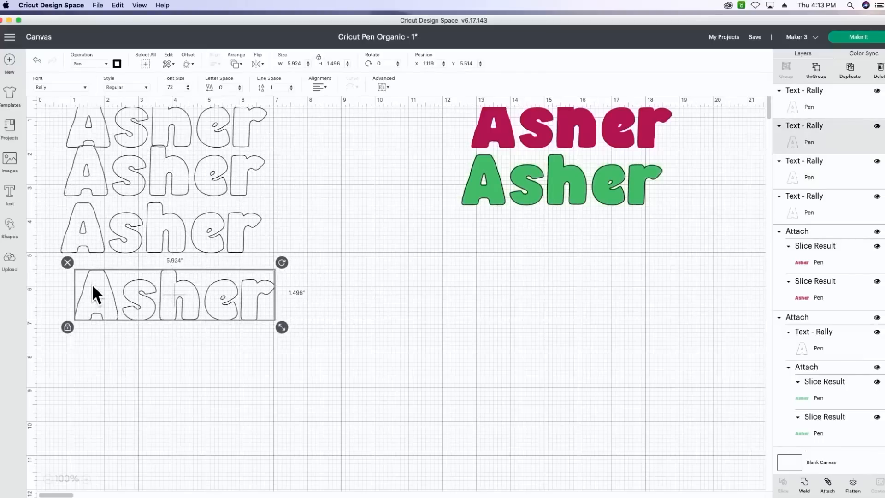
- Add the uploaded black line pattern to the canvas and move it away from most of the outlined text copies
click(9, 259)
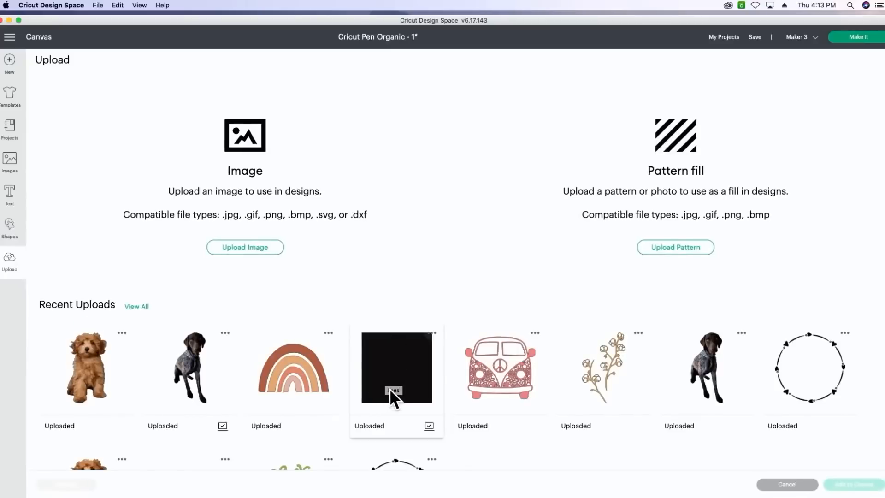
click(399, 359)
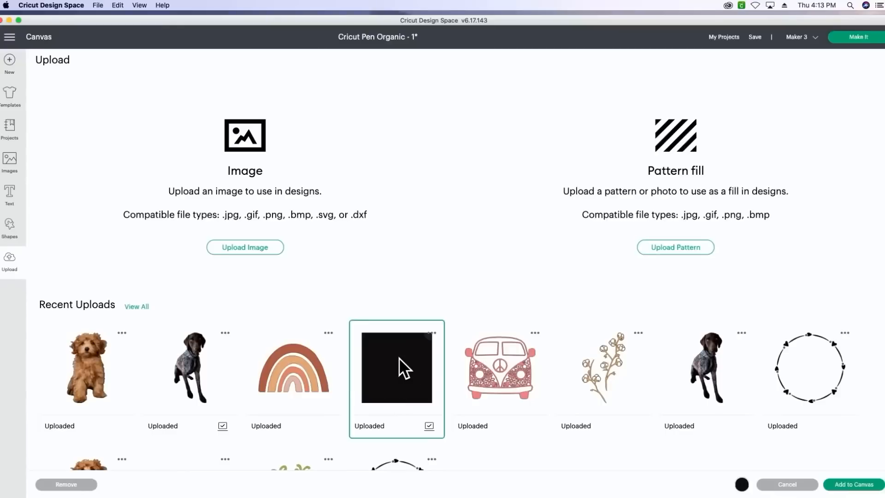
click(867, 488)
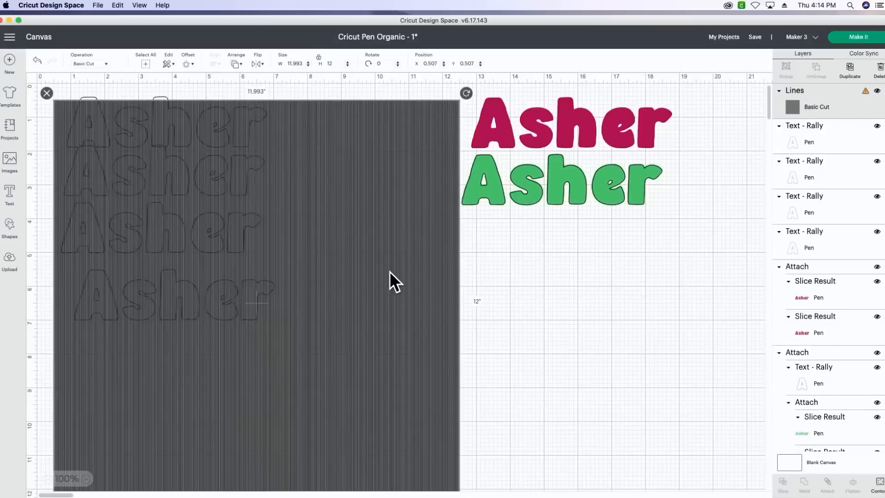
drag(389, 272, 586, 325)
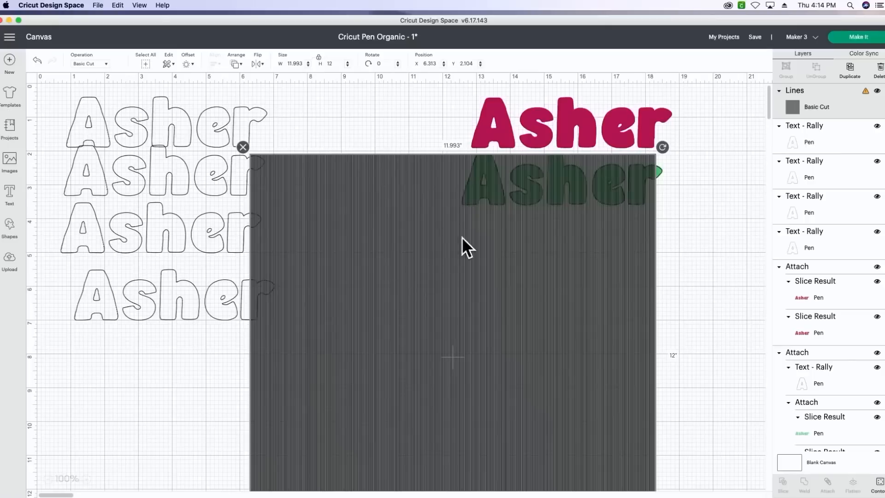
- Set the line pattern's width to 7 inches and move it below the raspberry and green samples
click(291, 65)
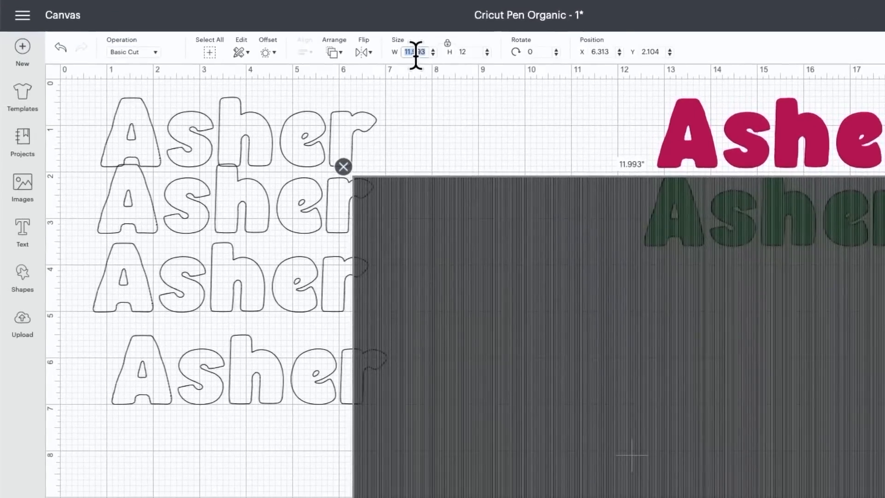
text(7)
key(Return)
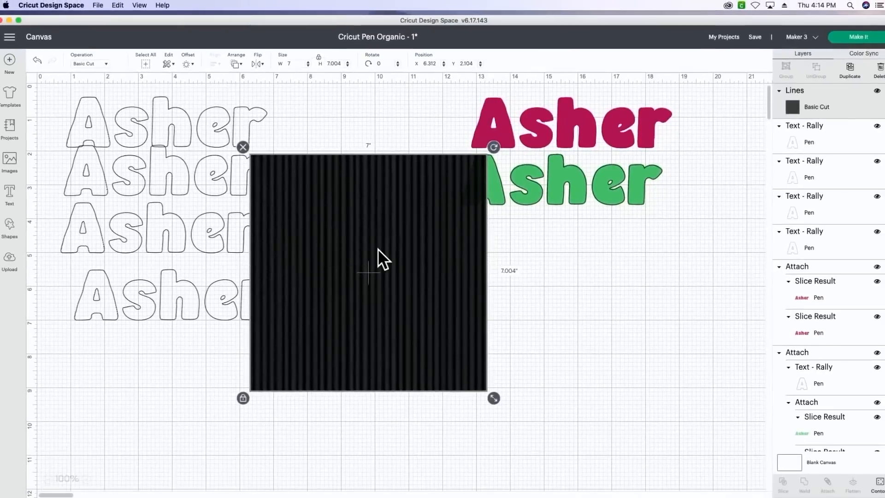
drag(377, 249, 416, 326)
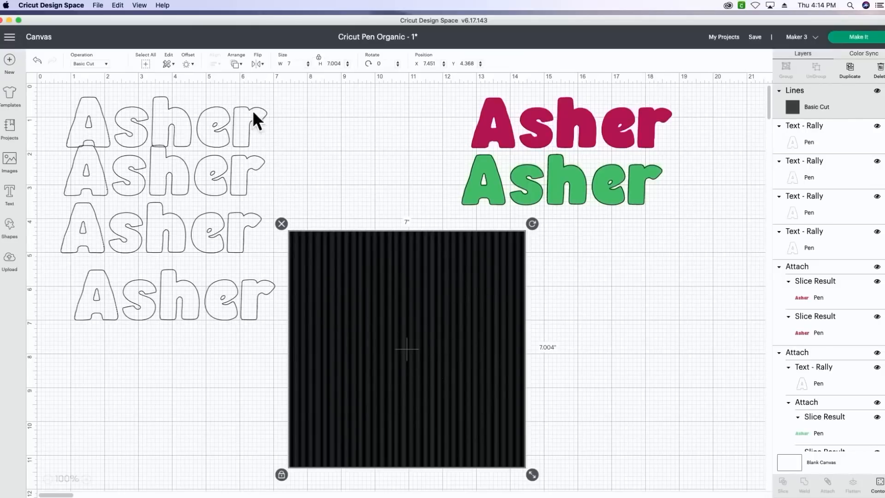
- Move the uppermost outlined text copy above the line pattern and send it to the front
drag(175, 111, 386, 176)
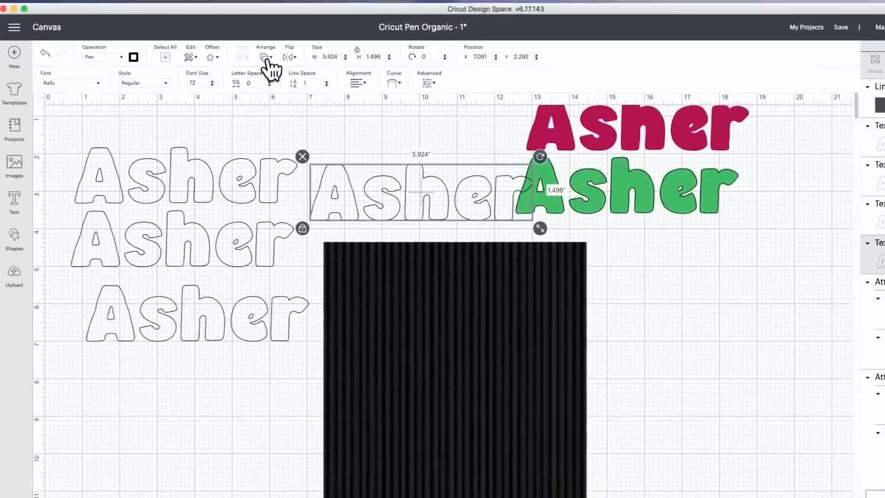
click(235, 63)
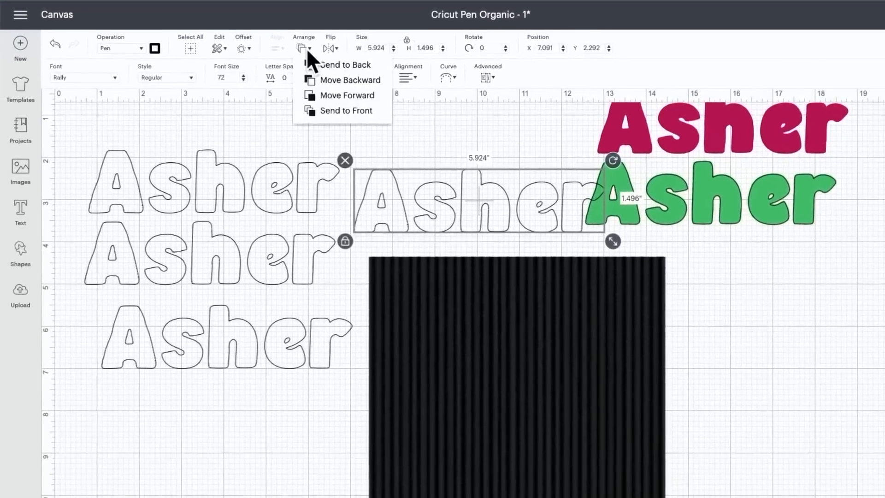
click(328, 113)
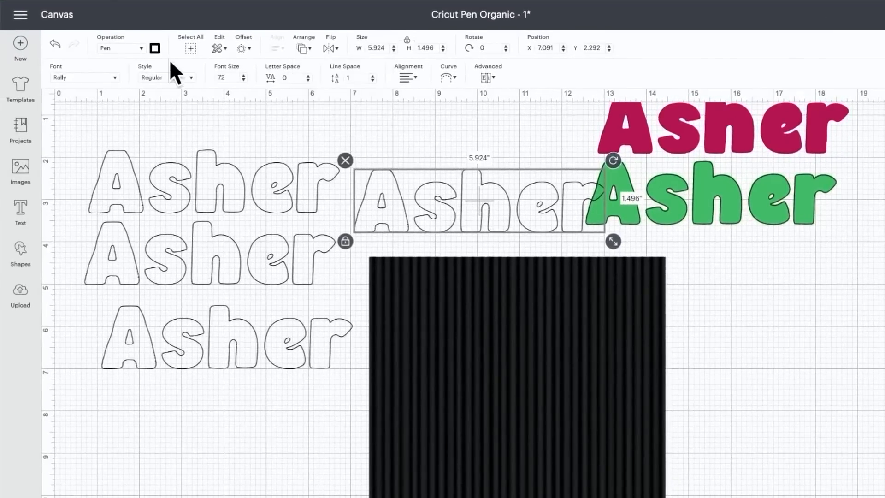
- Set the moved text's Fine Point pen colour to Raspberry and shift it slightly away from the green sample
click(155, 48)
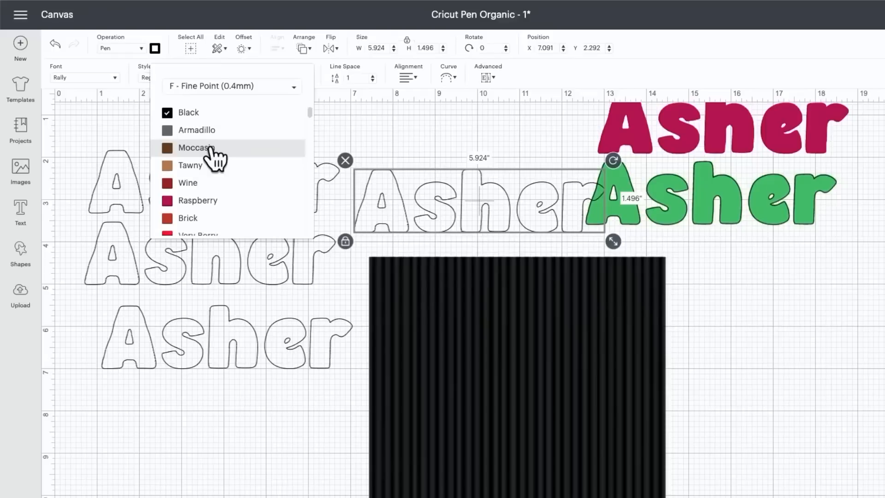
scroll(212, 159, down, 5)
scroll(212, 159, up, 5)
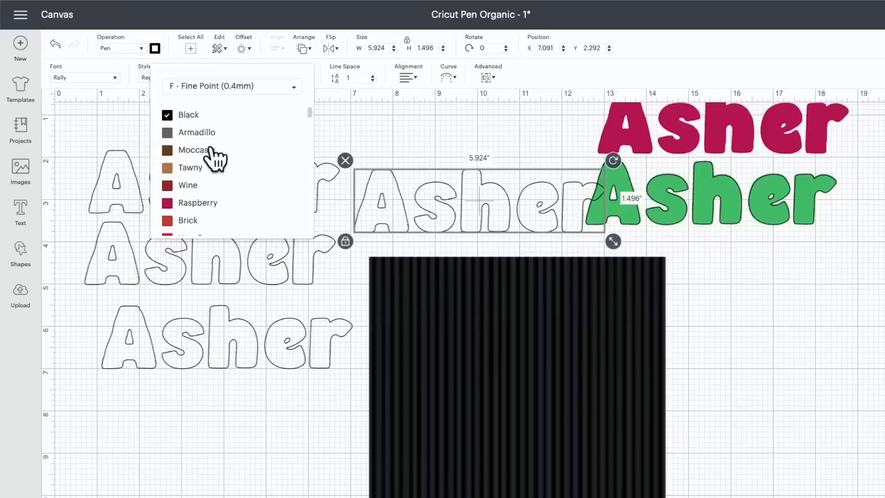
click(208, 208)
click(452, 215)
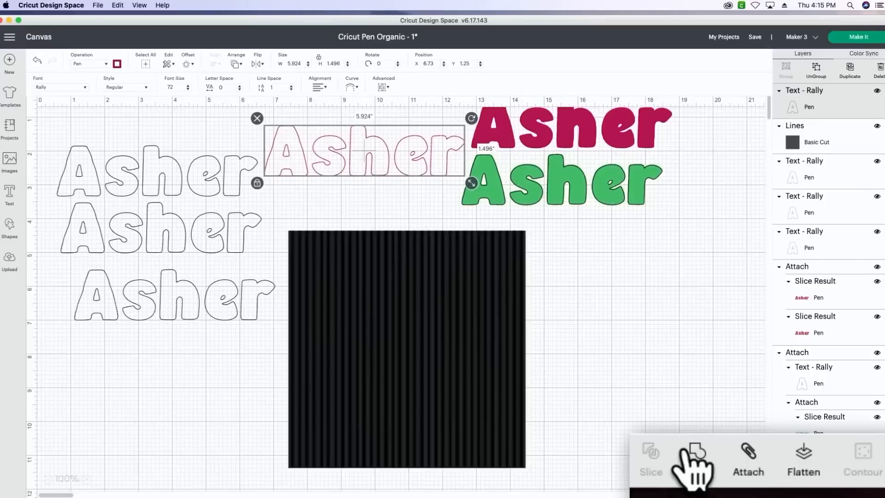
- Weld the raspberry text and each of the three black outlined text copies separately
click(803, 484)
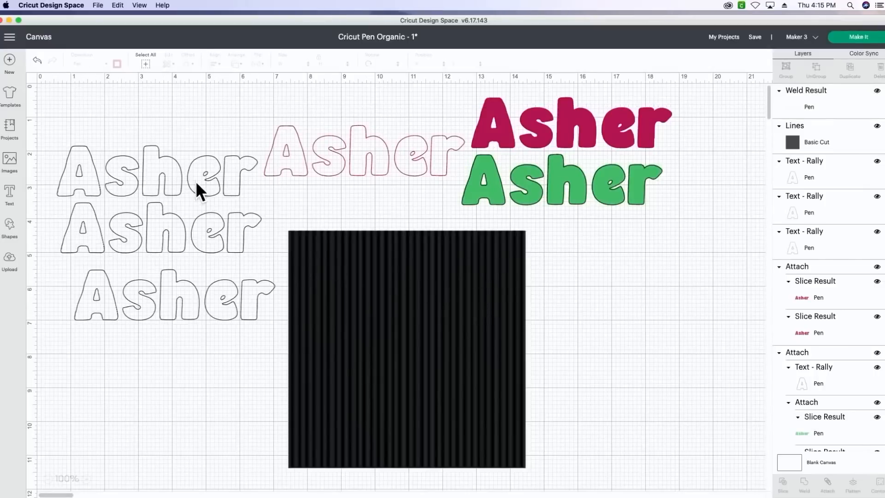
drag(157, 131, 158, 217)
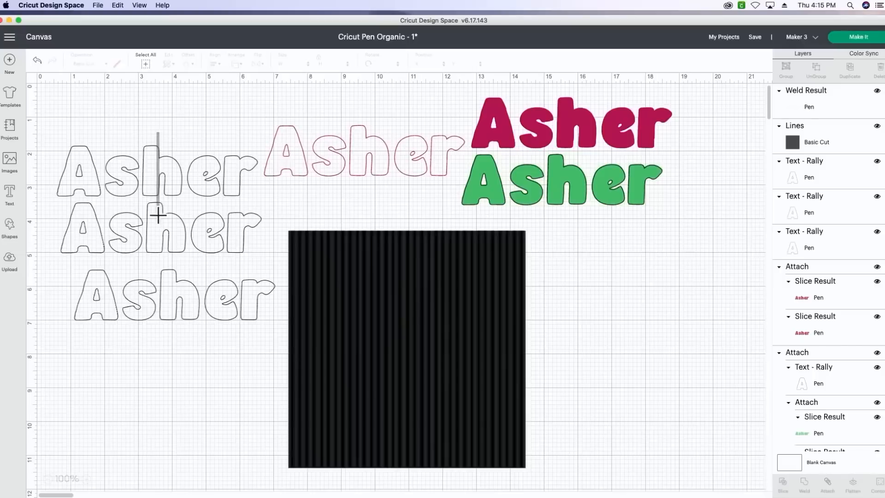
click(162, 108)
click(167, 164)
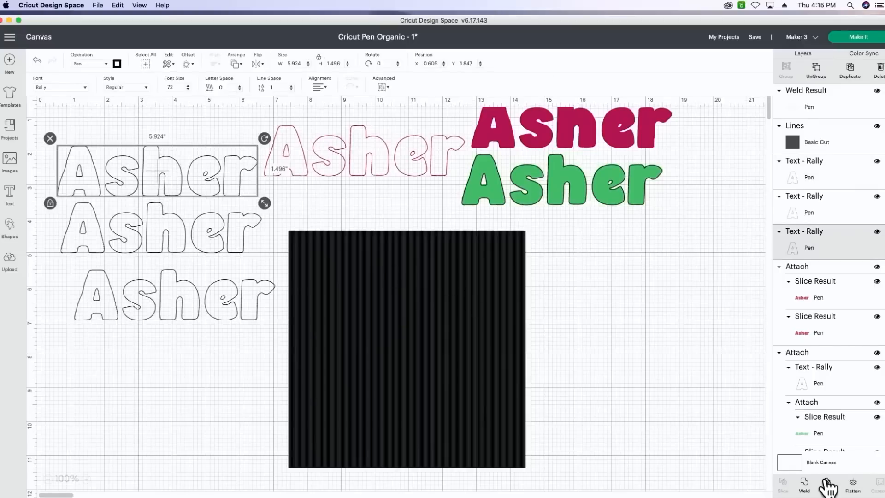
click(697, 454)
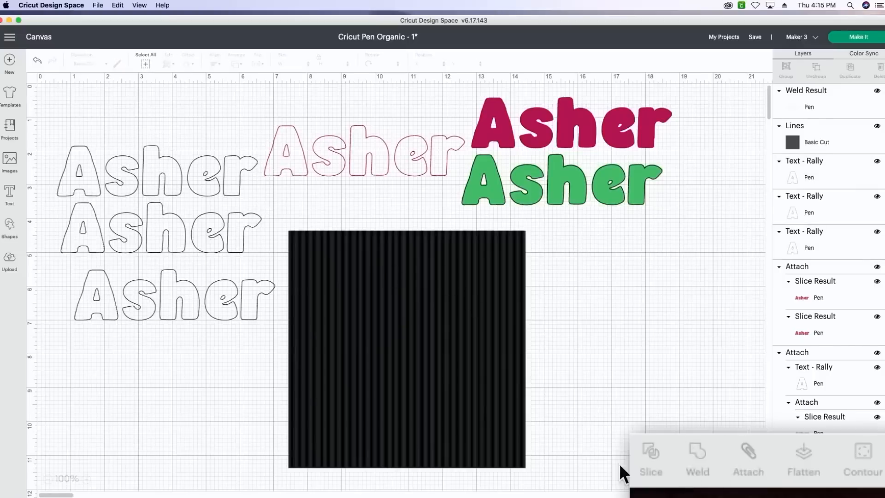
click(203, 240)
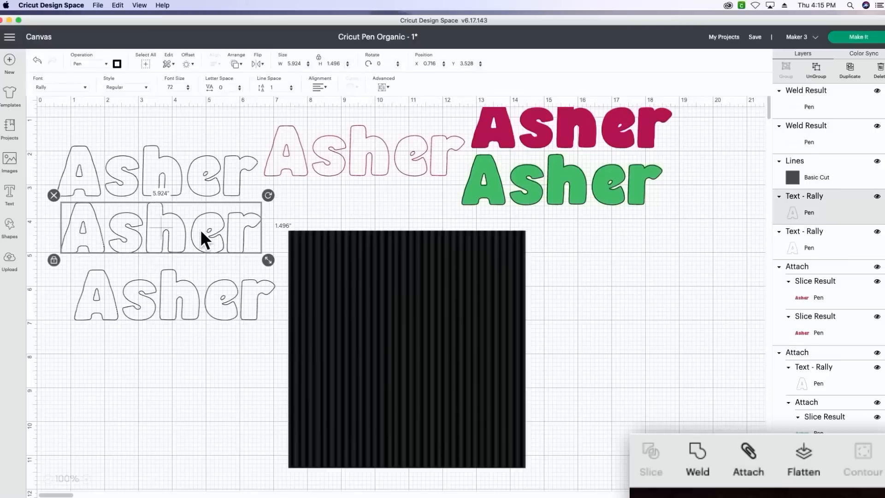
click(698, 451)
click(223, 313)
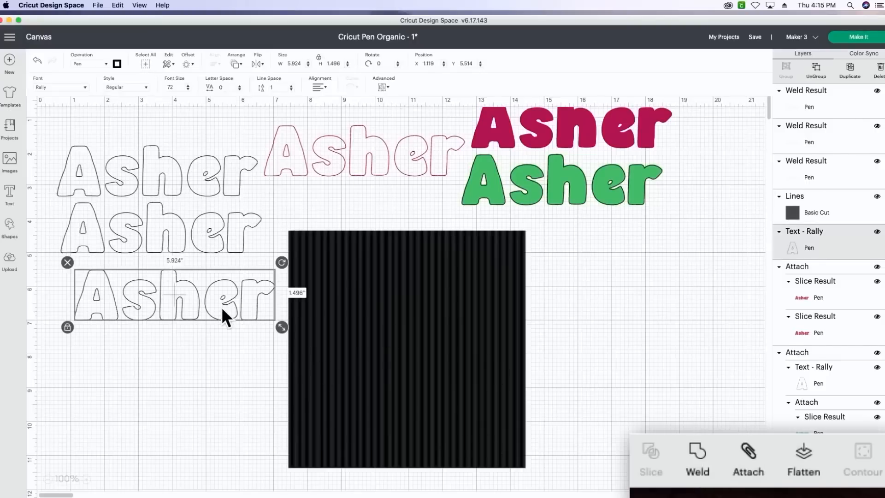
click(697, 453)
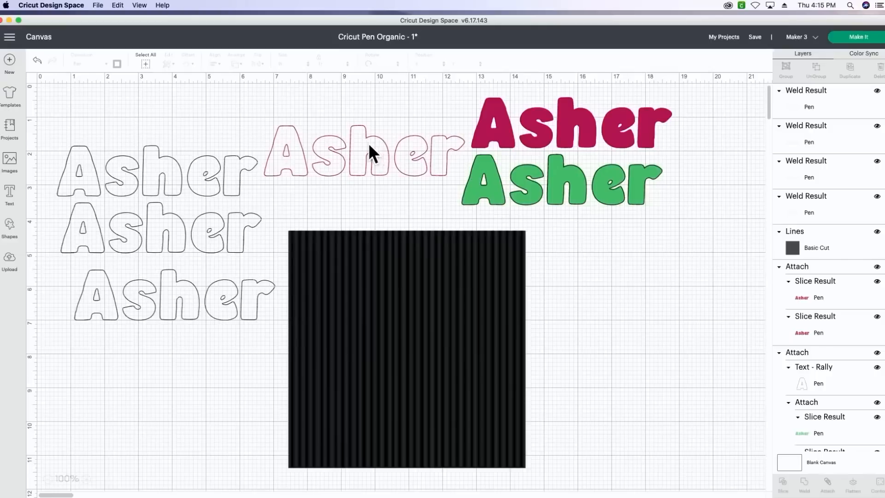
- Place the welded raspberry text over the upper part of the line pattern and slice the two shapes
drag(368, 143, 401, 254)
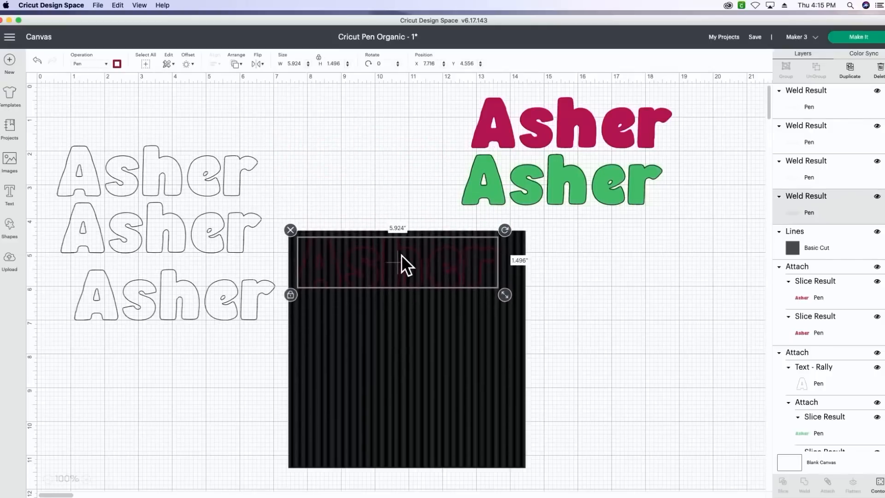
drag(353, 179, 420, 297)
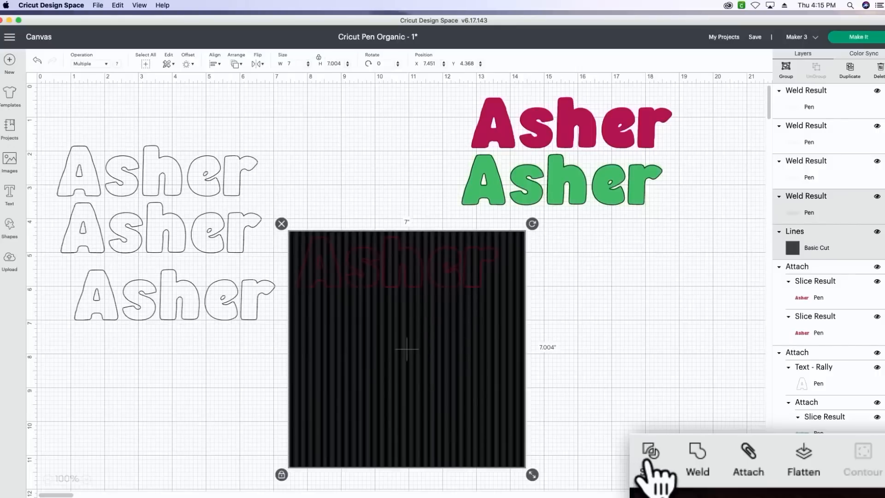
click(647, 461)
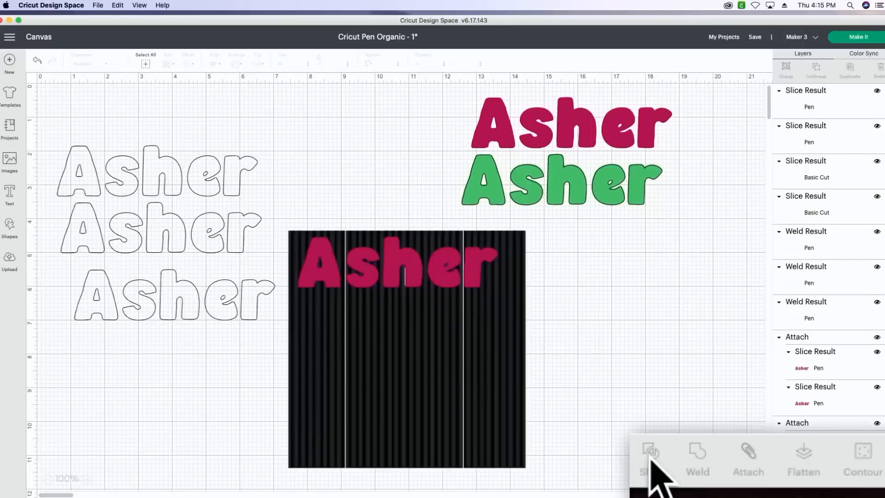
- Delete the leftover slice pieces, including the cut-out pattern and the black lettering, keeping only the raspberry line-filled text, moved lower on the canvas
drag(442, 390, 658, 422)
key(Delete)
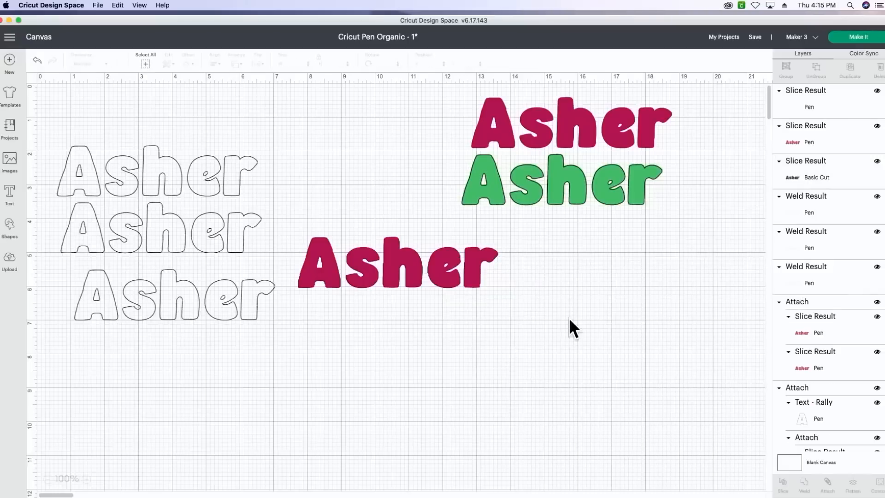
drag(411, 254, 406, 334)
key(Delete)
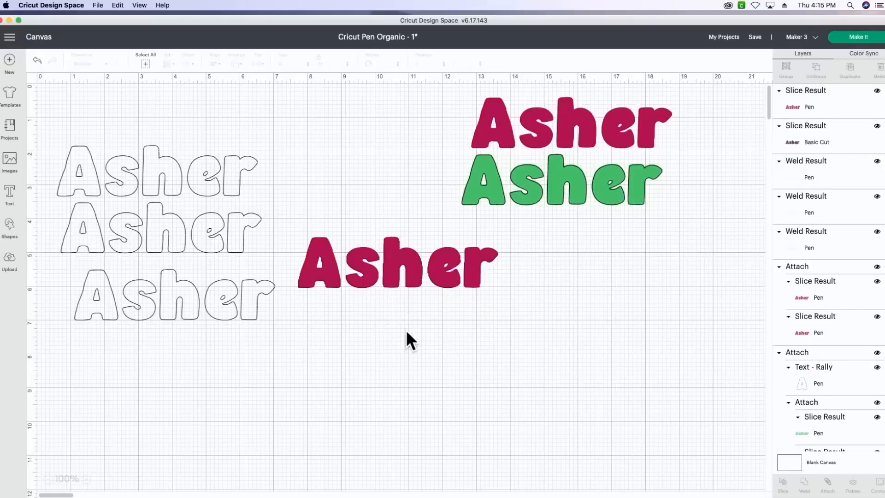
drag(398, 261, 402, 367)
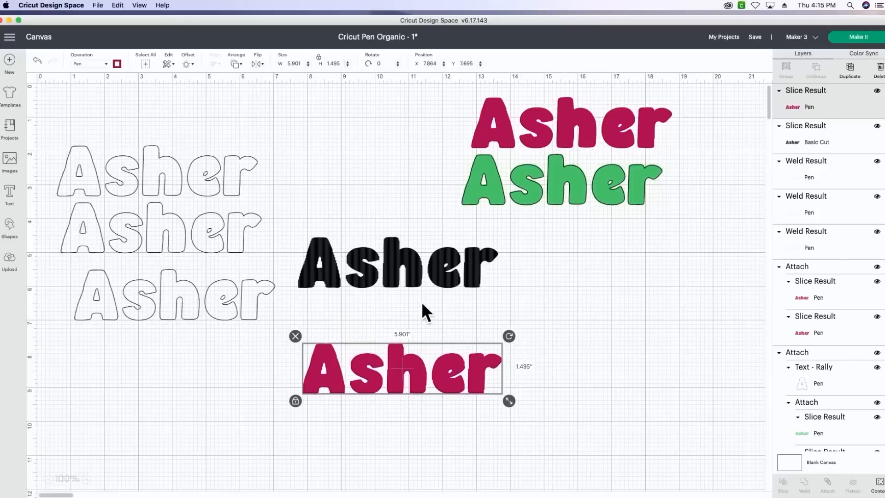
drag(415, 273, 495, 287)
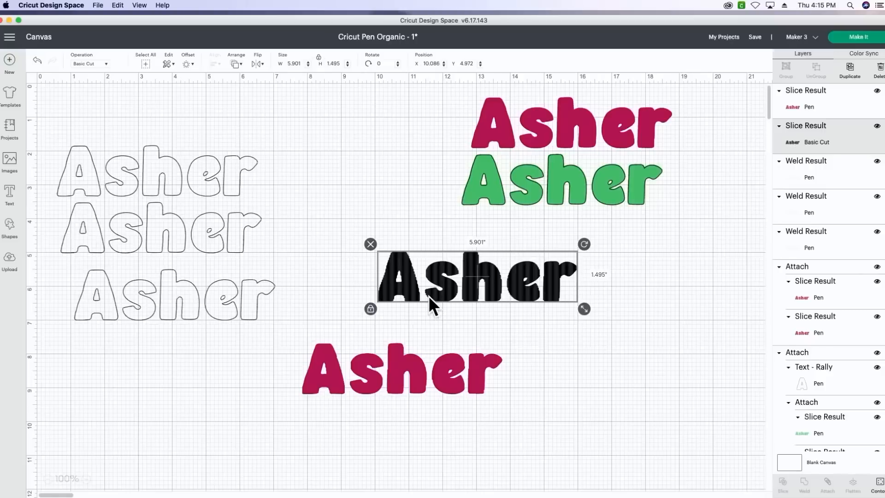
key(Delete)
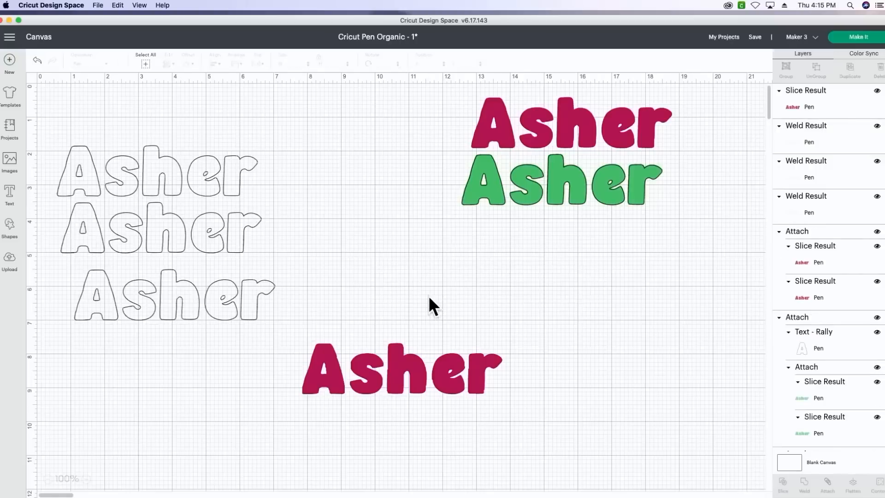
- Examine the line fill inside the sliced raspberry lettering up close, and look over the whole design
click(87, 480)
click(87, 479)
click(87, 479)
click(87, 479)
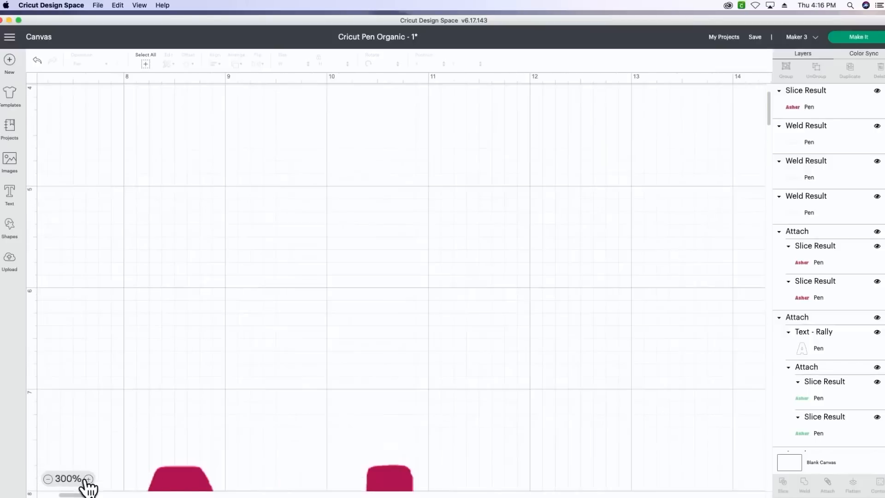
scroll(459, 259, down, 5)
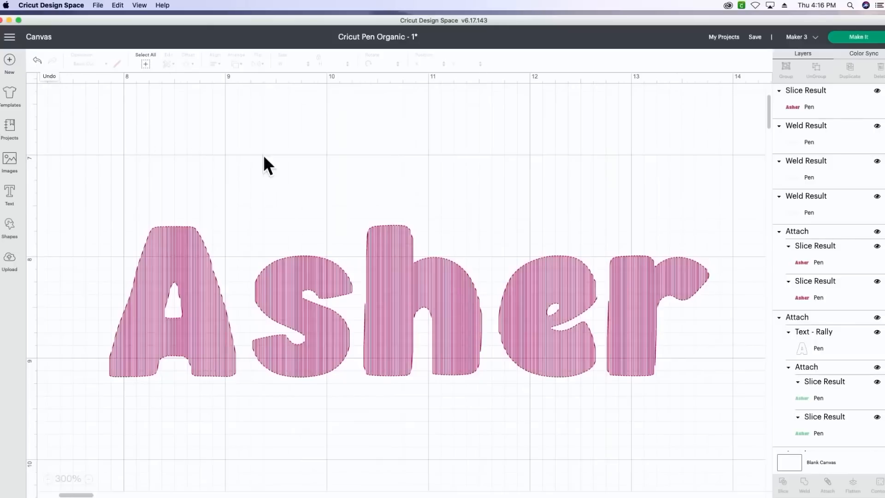
click(47, 482)
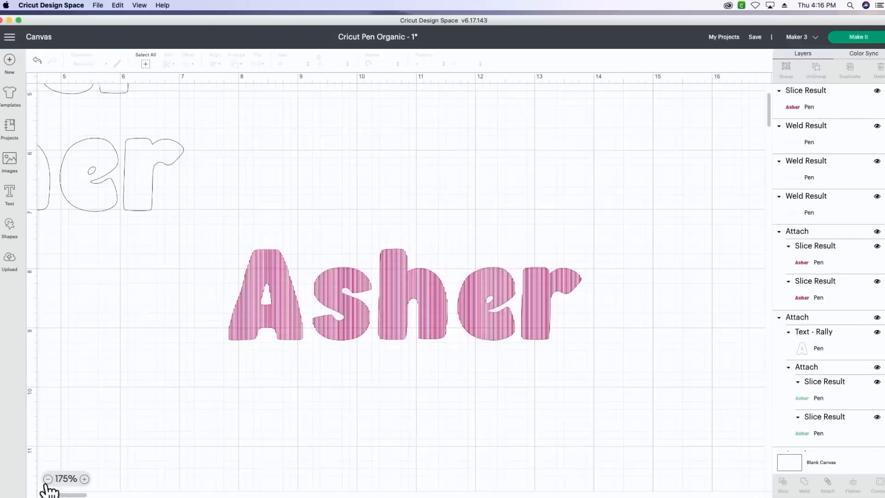
click(47, 482)
click(47, 482)
click(47, 482)
click(47, 482)
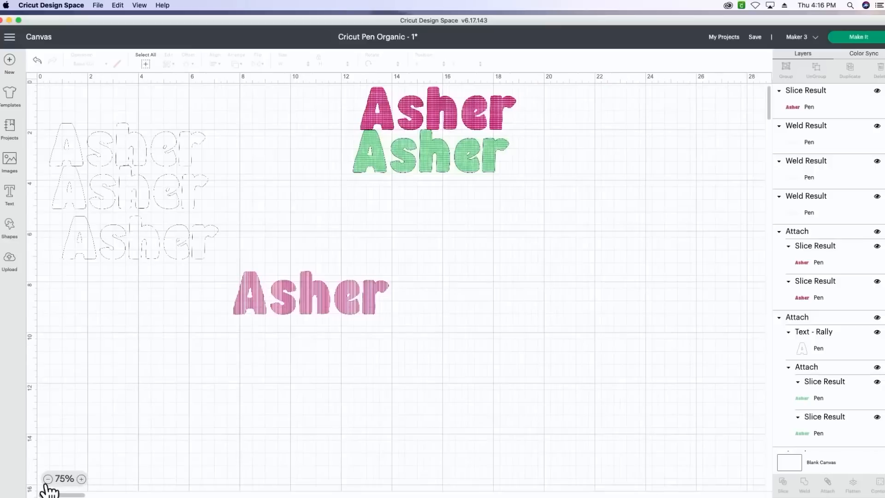
click(47, 482)
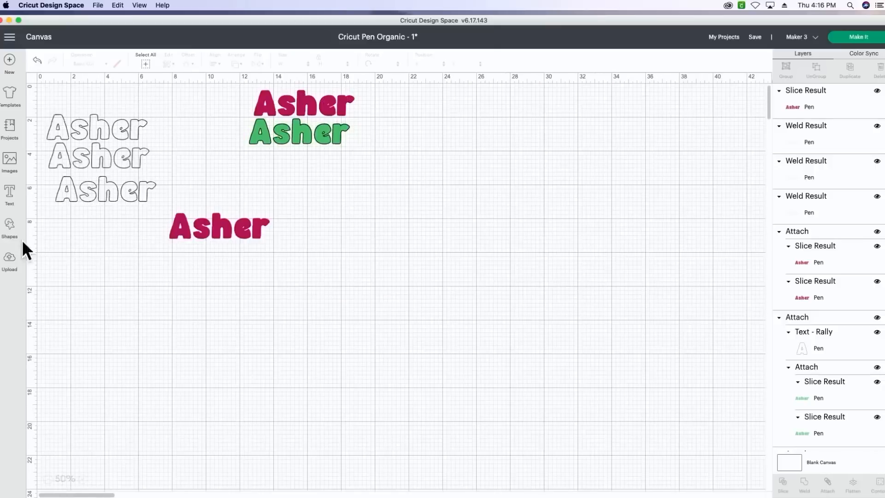
- Add the previously uploaded black line pattern to the canvas and move it to the empty area beside the lettering
click(10, 265)
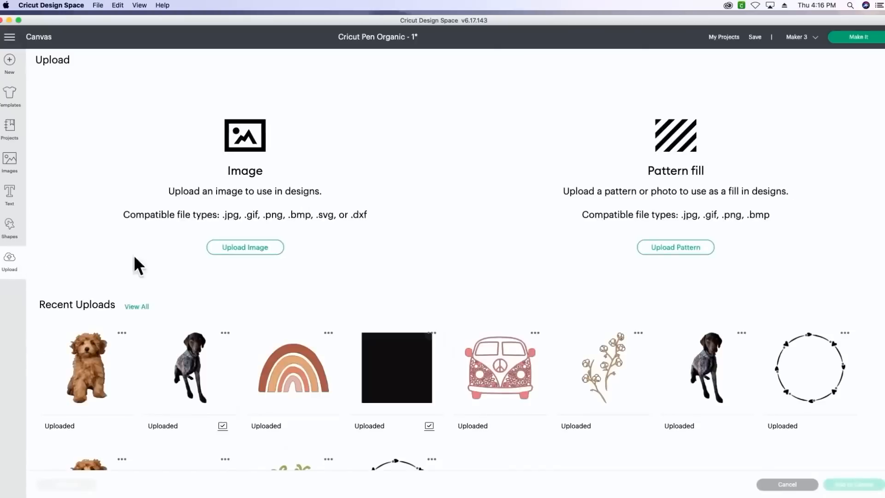
click(391, 347)
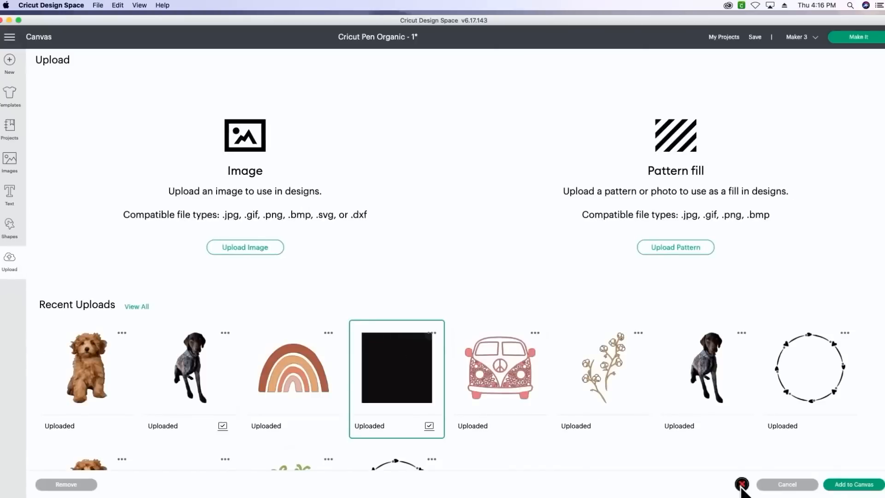
click(870, 490)
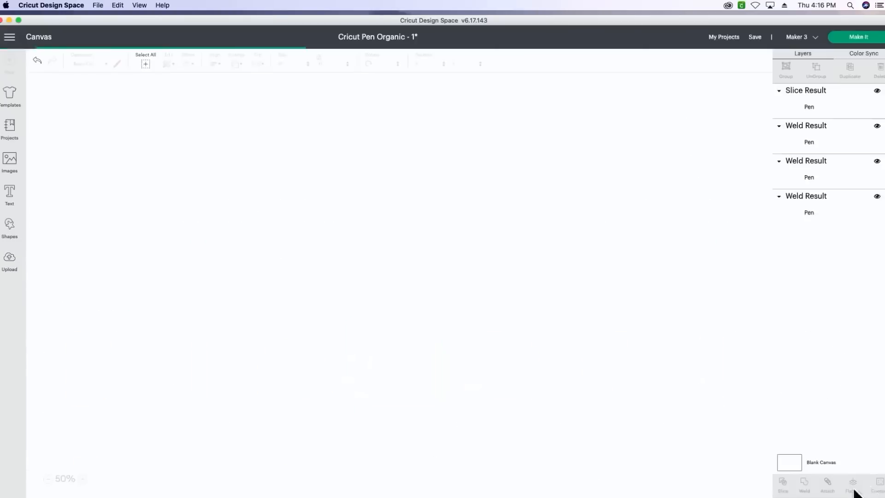
drag(161, 160, 480, 240)
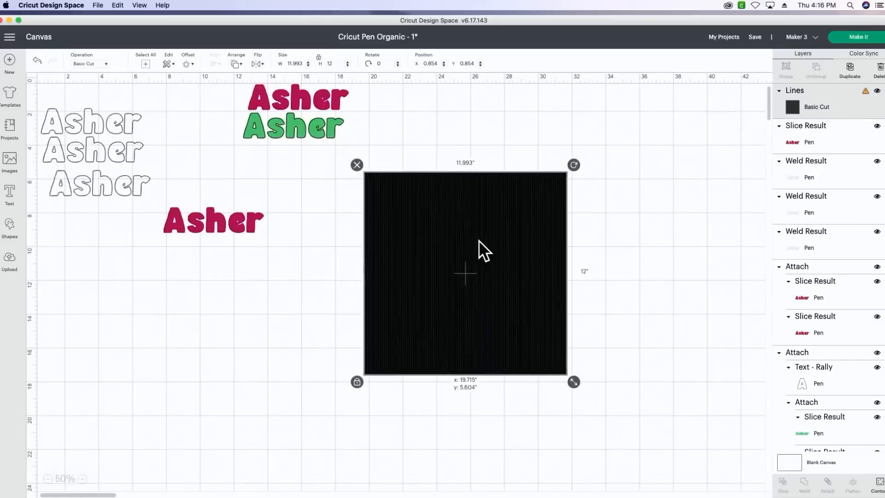
- Duplicate the line pattern twice, spread the three copies apart, and shift the new raspberry lettering towards the outlined texts
click(851, 69)
click(850, 69)
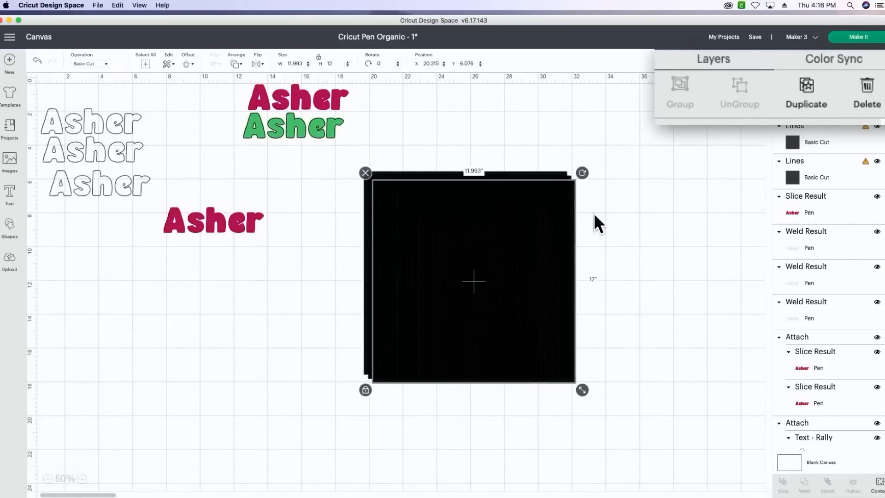
drag(530, 234, 776, 188)
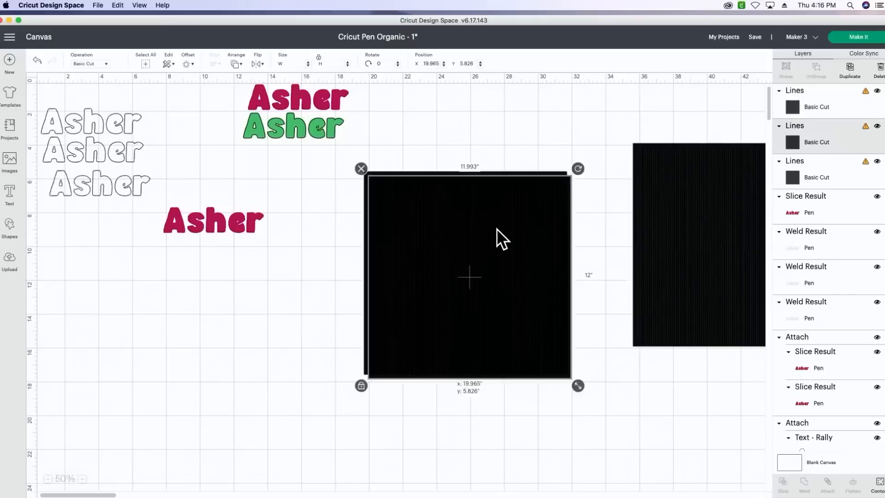
drag(496, 228, 733, 321)
drag(450, 243, 350, 283)
drag(237, 212, 167, 218)
click(317, 308)
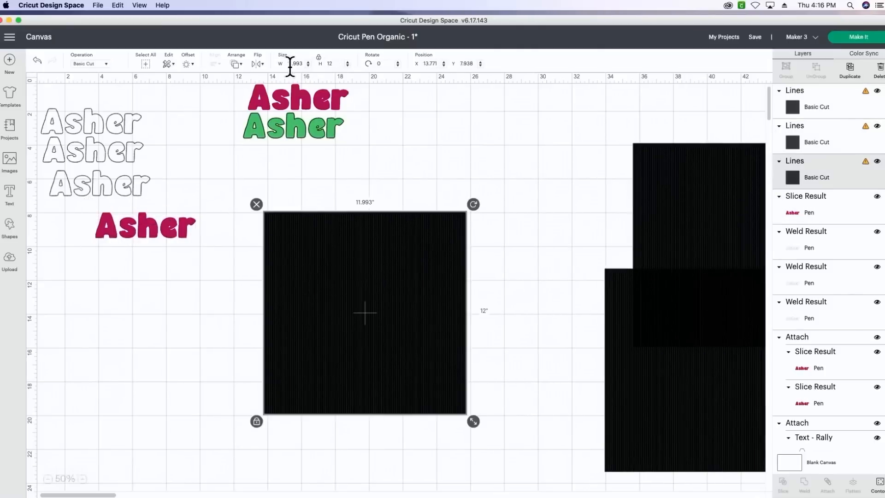
- Set the width of each of the three line pattern copies to 7 inches
double_click(281, 74)
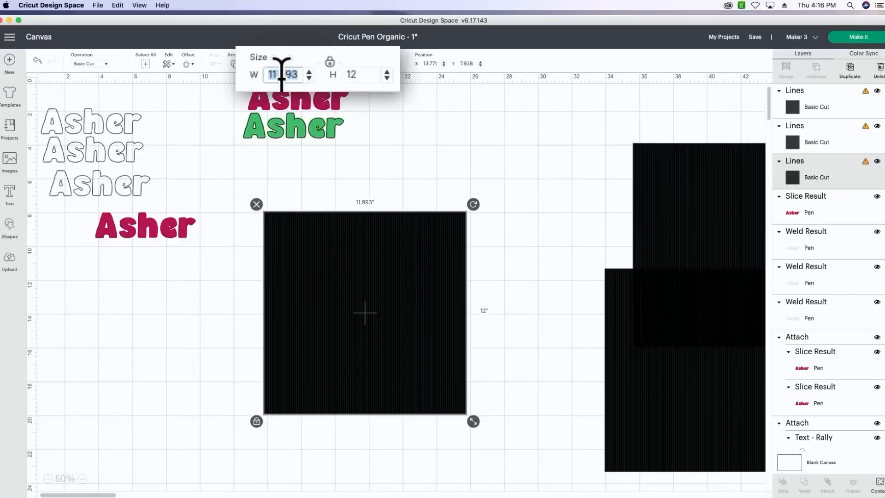
text(7)
key(Return)
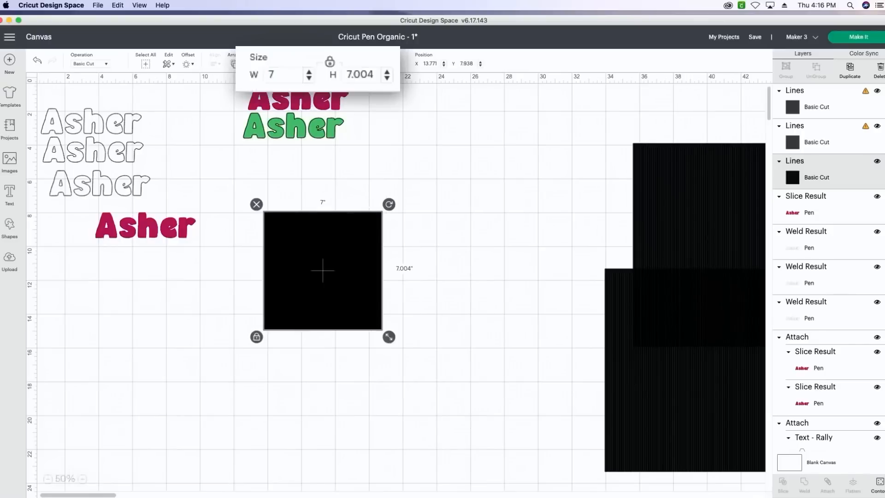
click(650, 307)
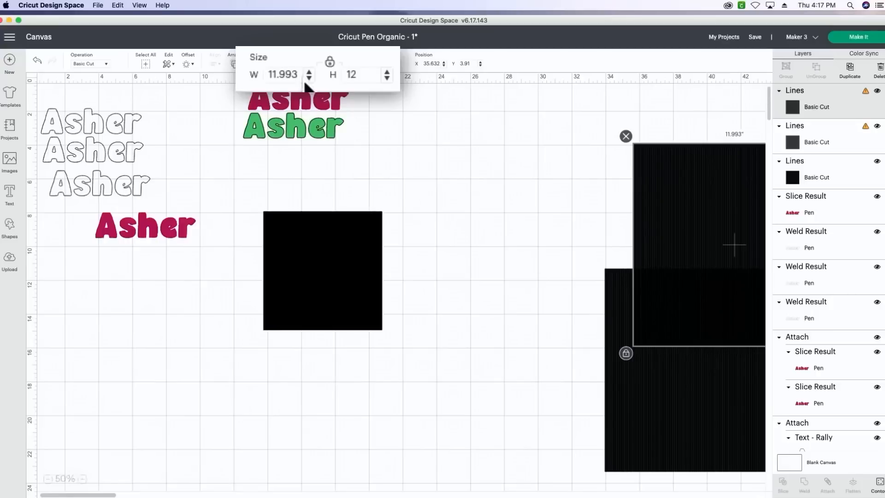
click(283, 72)
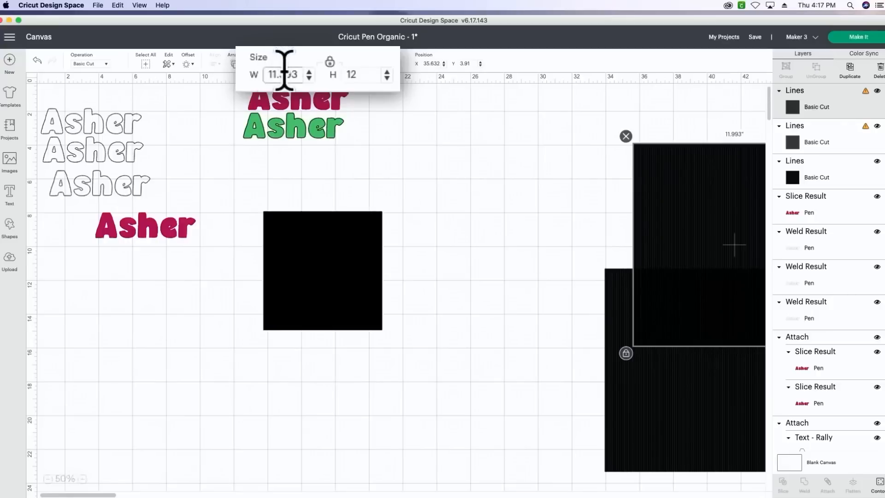
text(7)
key(Return)
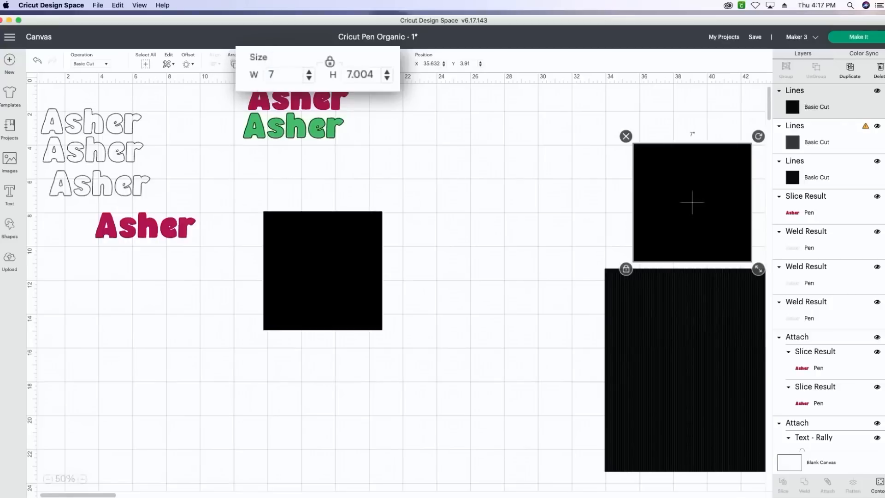
click(655, 295)
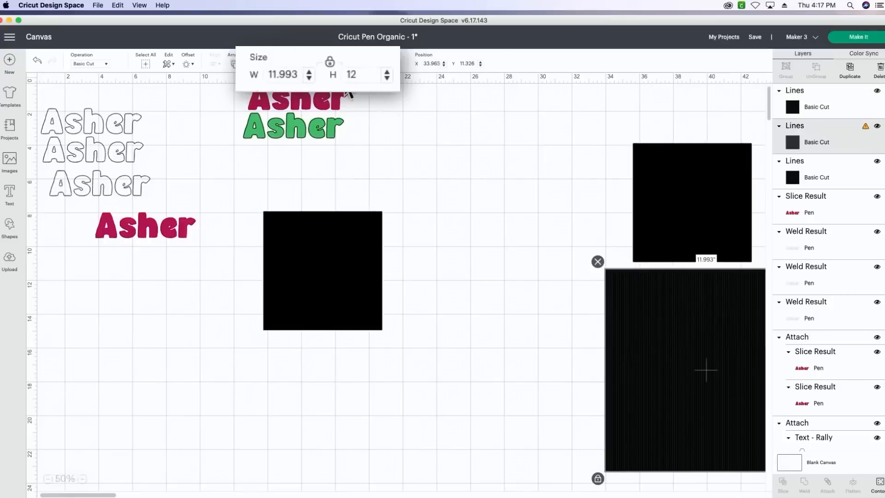
click(286, 74)
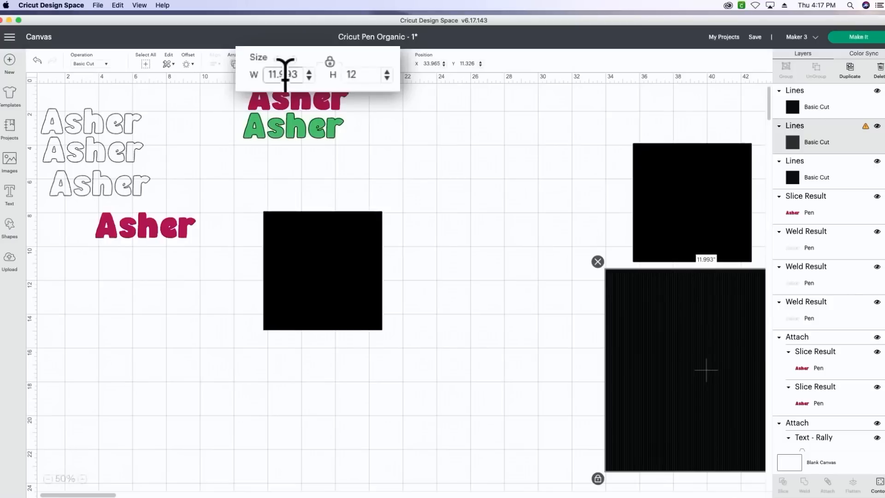
double_click(285, 74)
text(7)
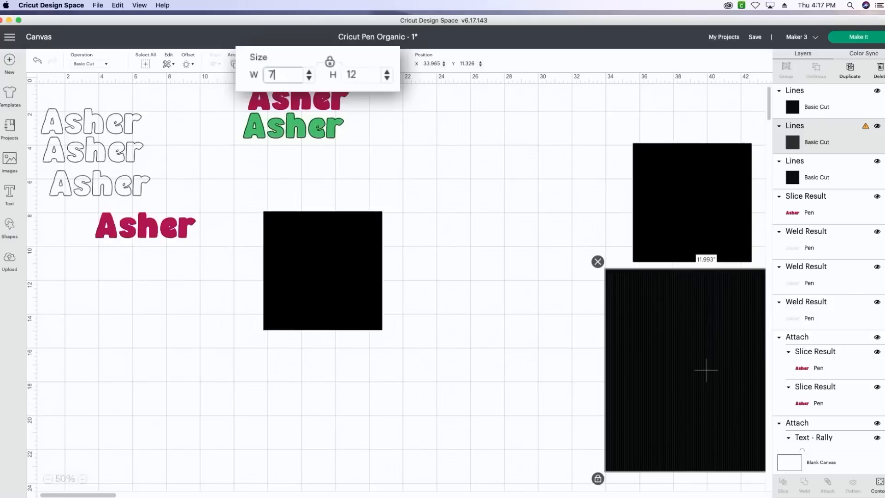
key(Return)
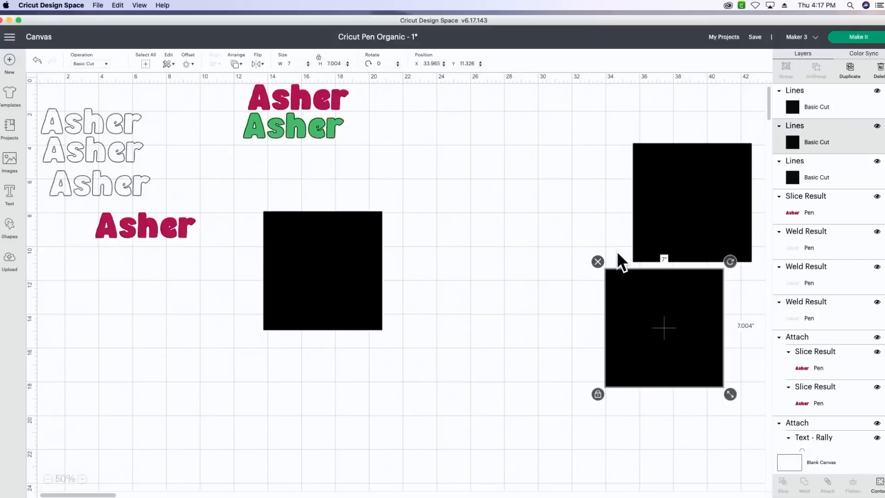
- Move the two spare line patterns closer in and rotate the pattern nearest the lettering clockwise by about 90 degrees
drag(650, 309, 610, 323)
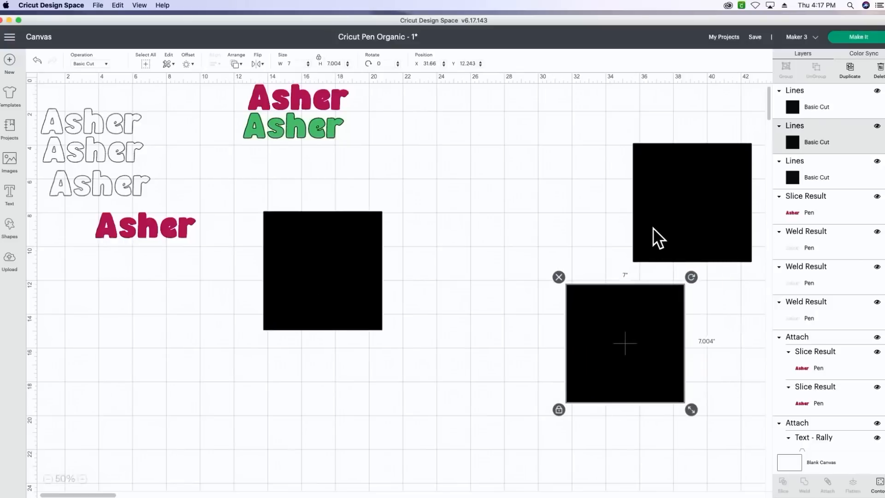
drag(653, 227, 568, 228)
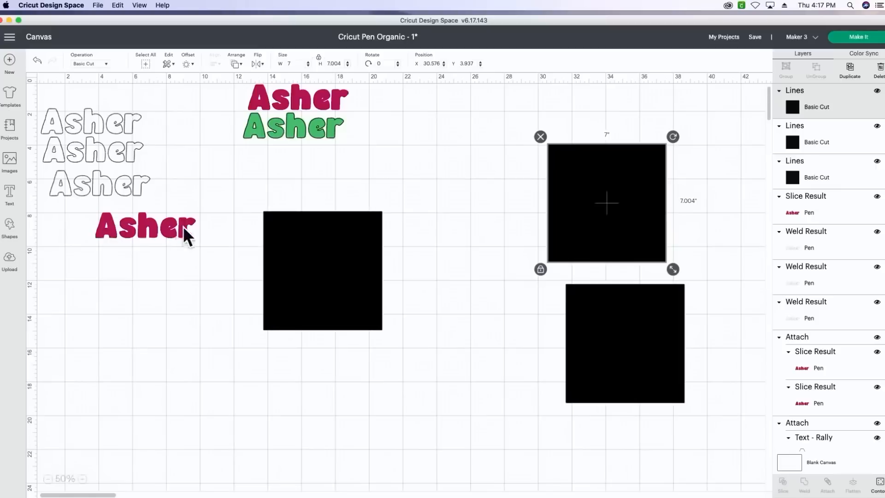
click(319, 252)
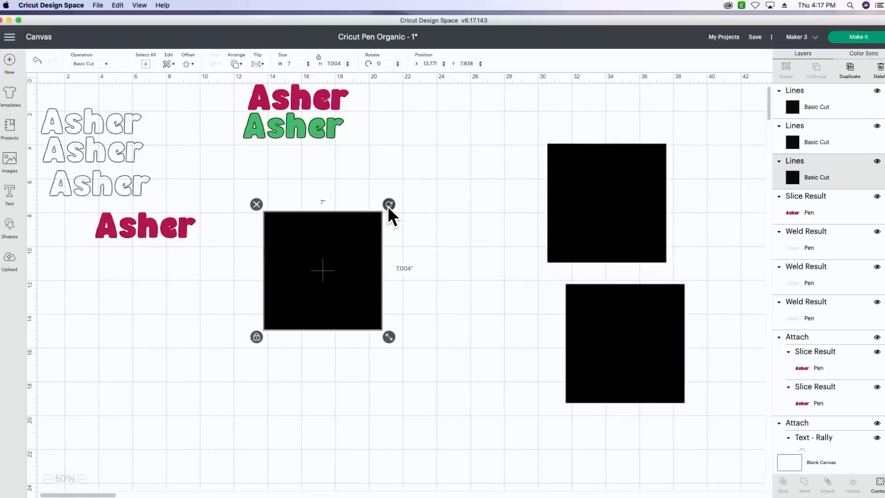
drag(388, 206, 389, 336)
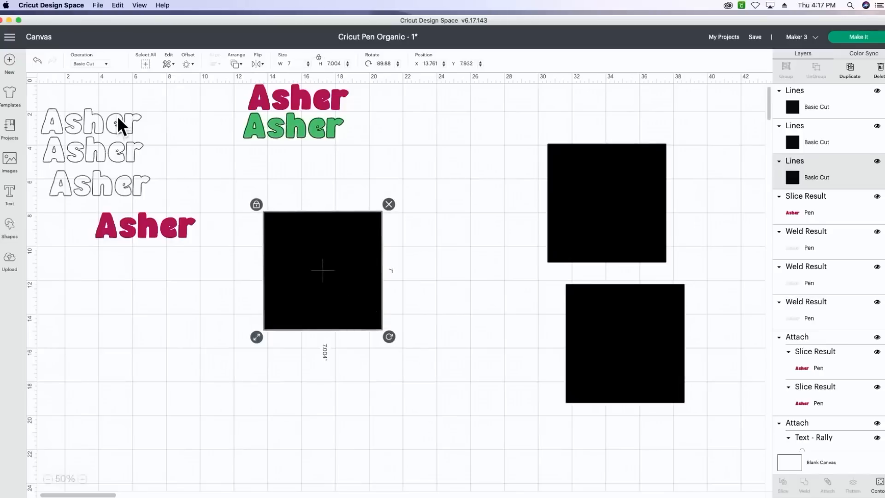
- Move the uppermost outlined text above the rotated pattern and set its Fine Point pen colour to Raspberry
drag(117, 116, 282, 184)
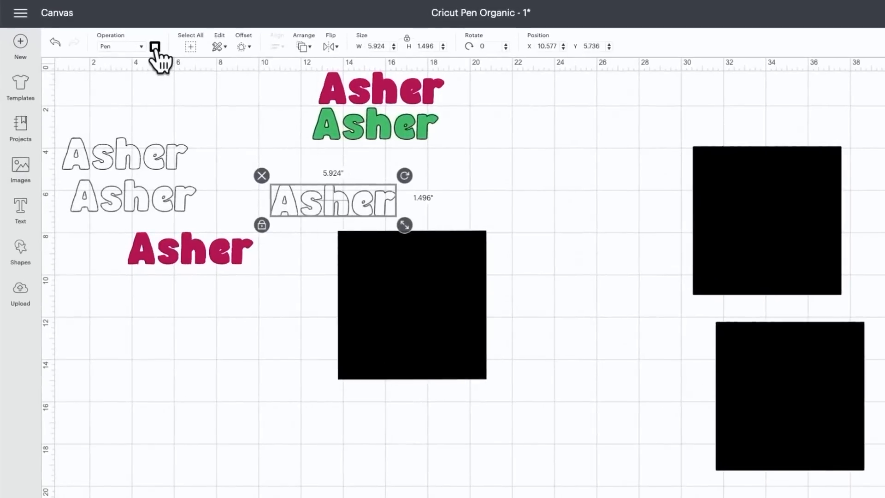
click(154, 46)
click(189, 202)
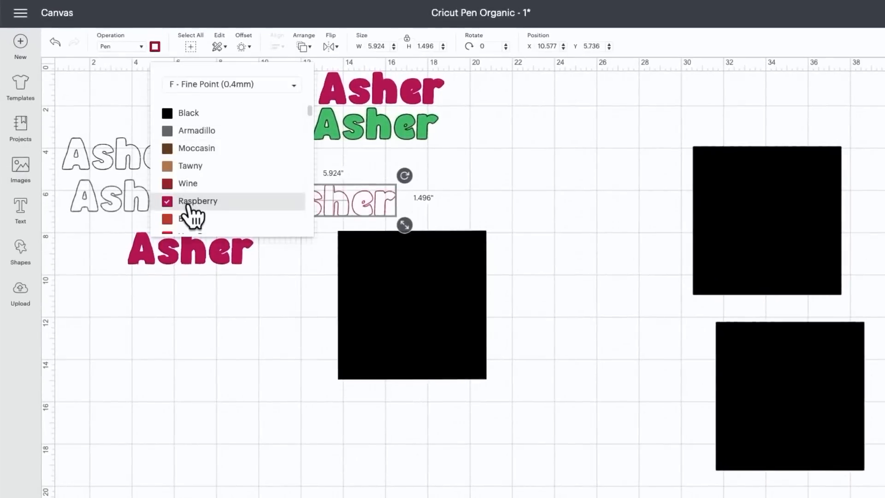
click(486, 194)
click(371, 201)
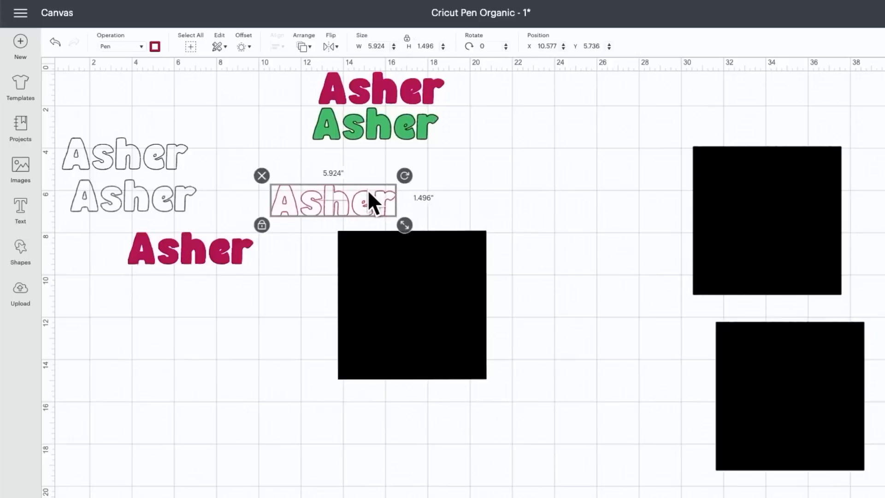
- Bring the raspberry outlined text to the front, place it on the rotated line pattern and slice the two
click(309, 47)
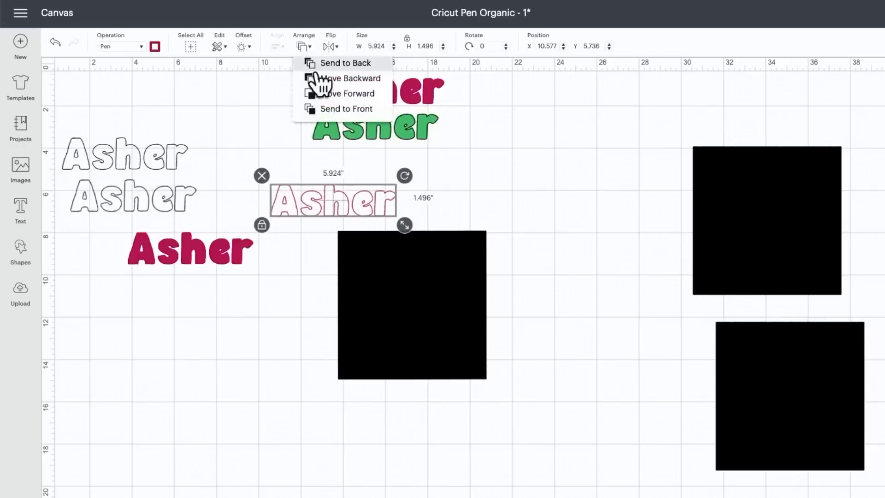
click(325, 108)
drag(322, 201, 400, 257)
click(404, 175)
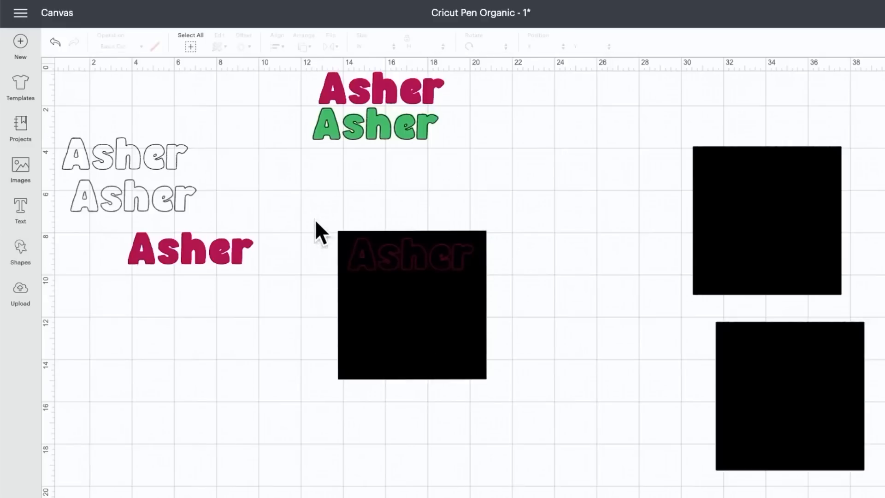
drag(315, 219, 480, 343)
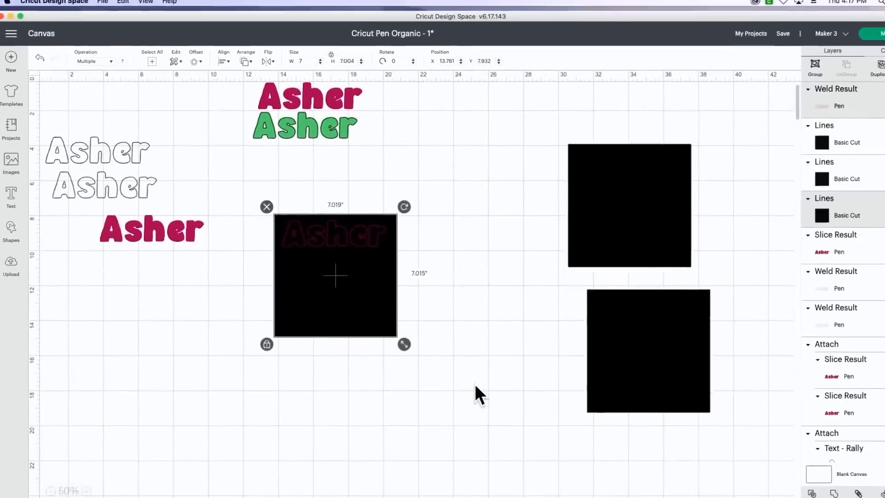
click(812, 494)
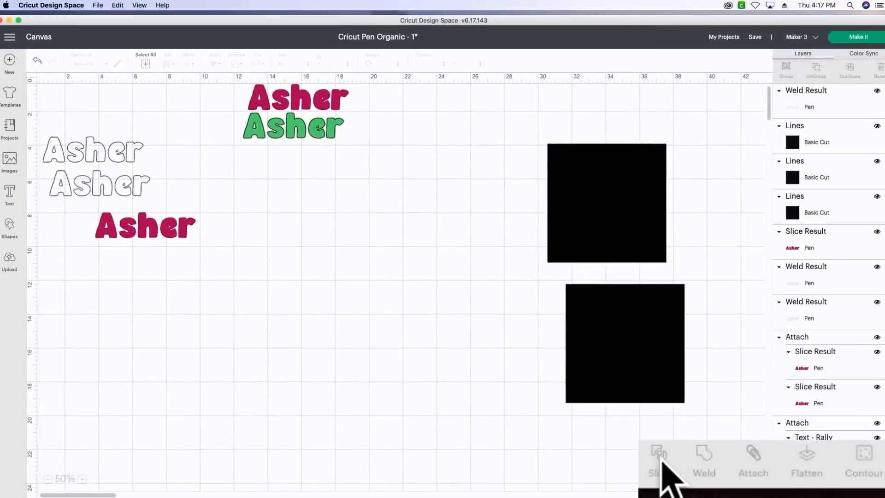
- Move the raspberry line-filled lettering clear and delete the leftover pattern background, black lettering and outline pieces from the slice
drag(355, 297, 361, 390)
key(Delete)
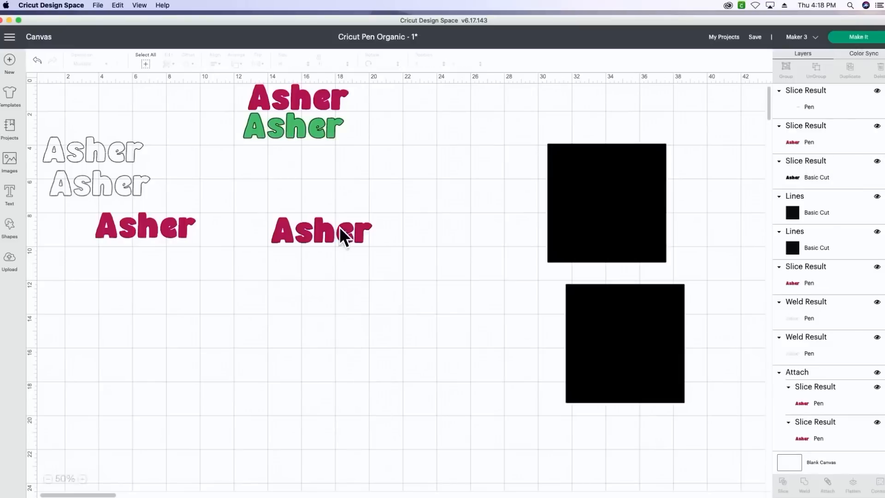
drag(325, 226, 317, 272)
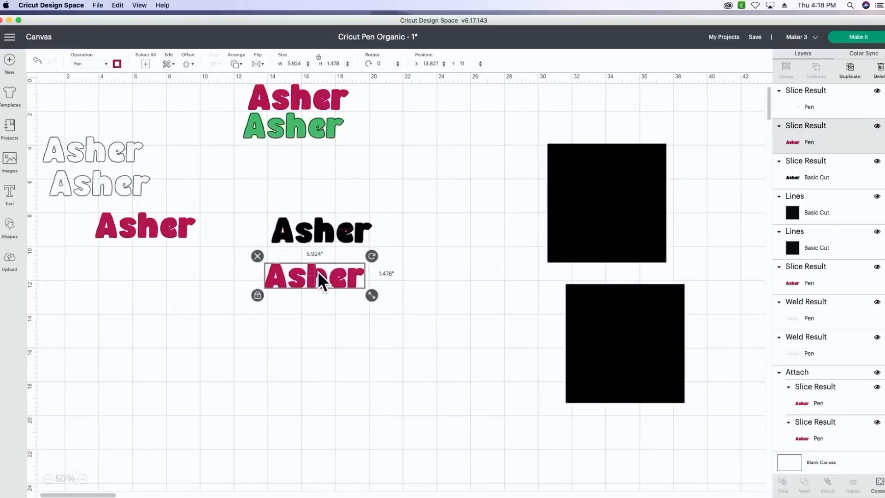
click(319, 229)
click(320, 197)
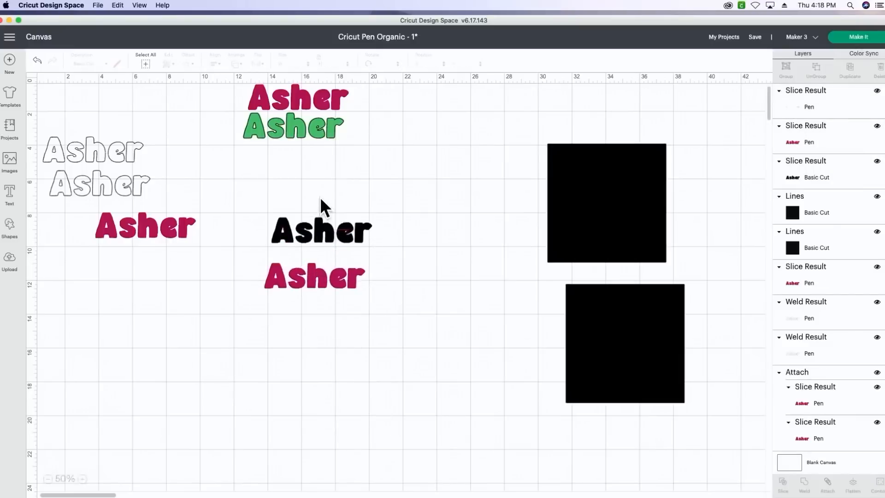
drag(273, 207, 369, 256)
key(Delete)
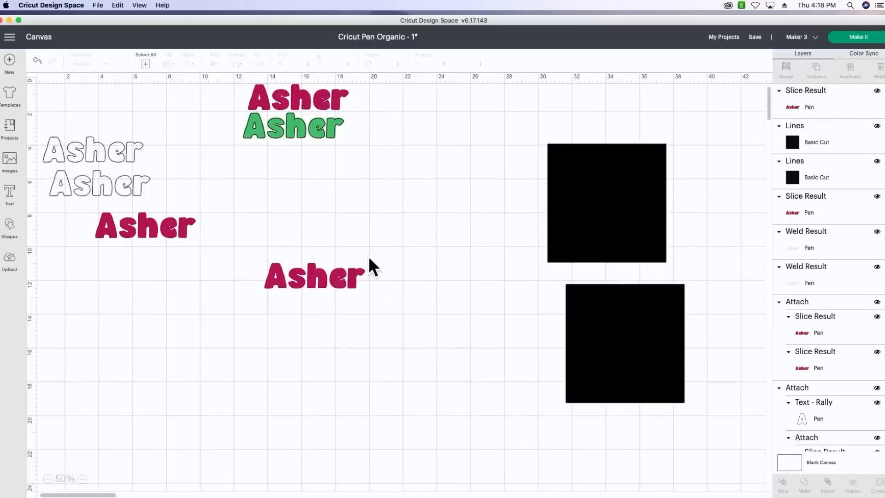
- Move the vertical-line raspberry lettering next to the horizontal-line one and centre the two on each other
drag(157, 231, 306, 247)
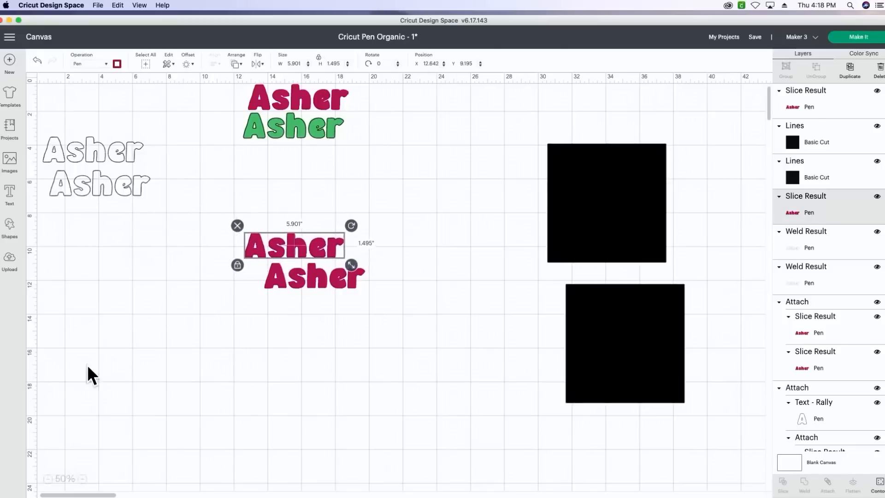
click(84, 480)
click(84, 480)
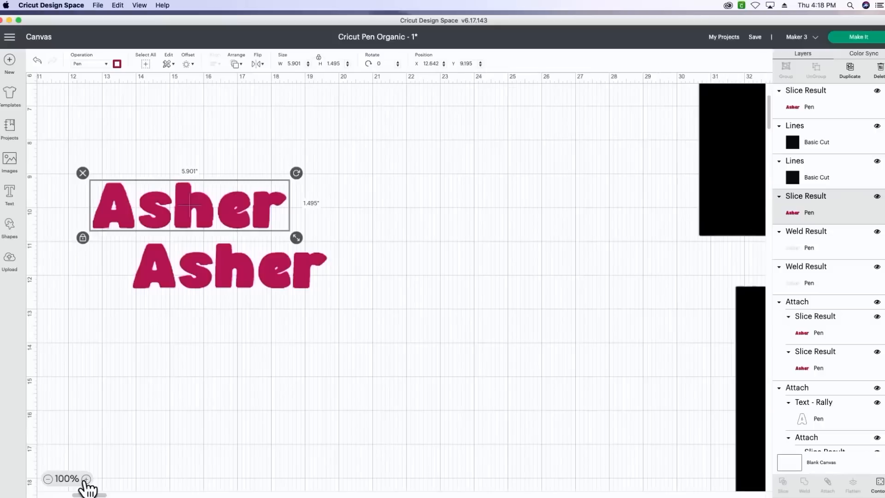
click(85, 479)
click(85, 479)
click(85, 480)
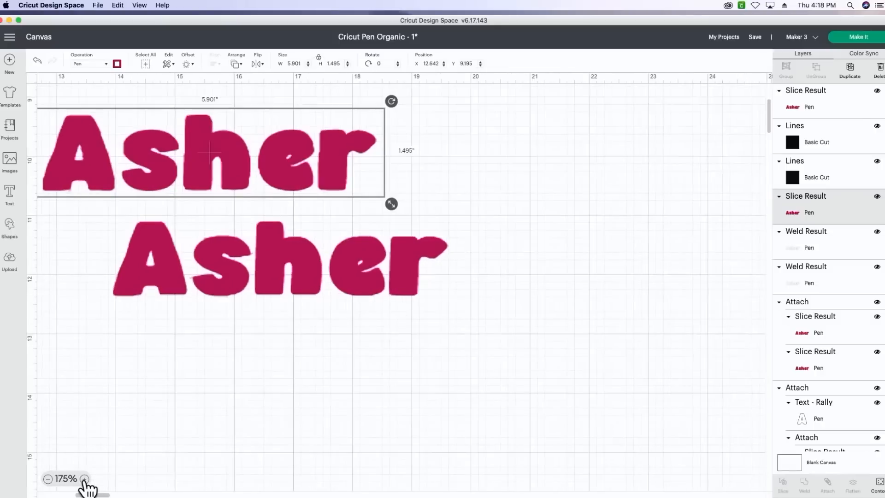
drag(100, 495, 93, 495)
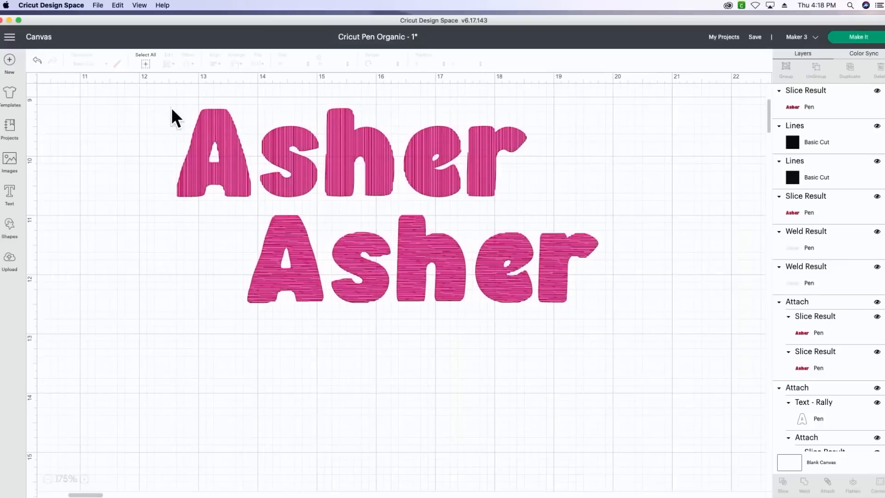
drag(171, 109, 458, 287)
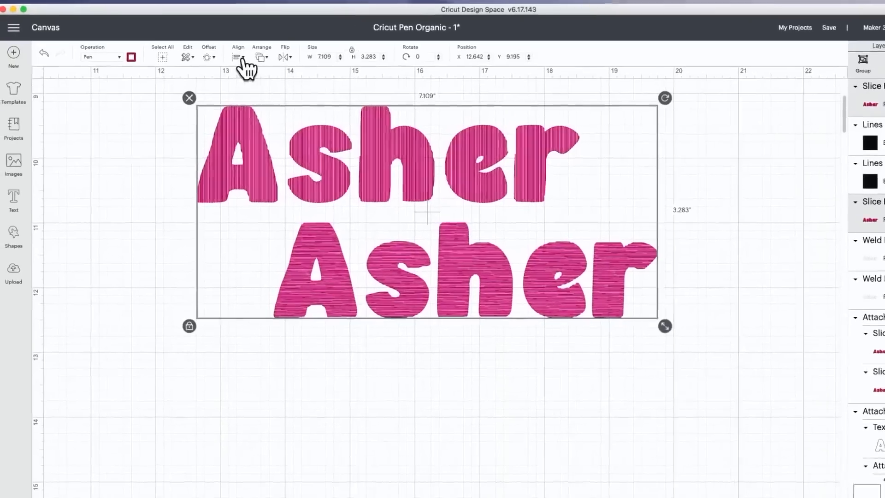
click(214, 64)
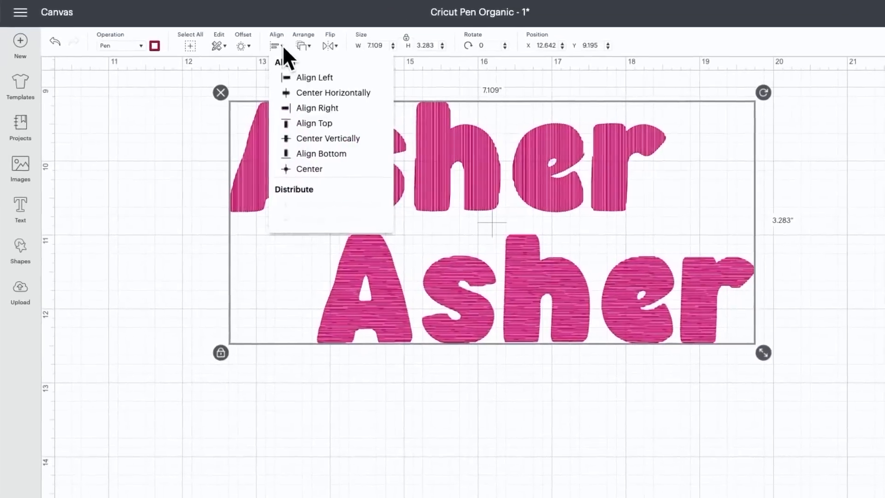
click(309, 169)
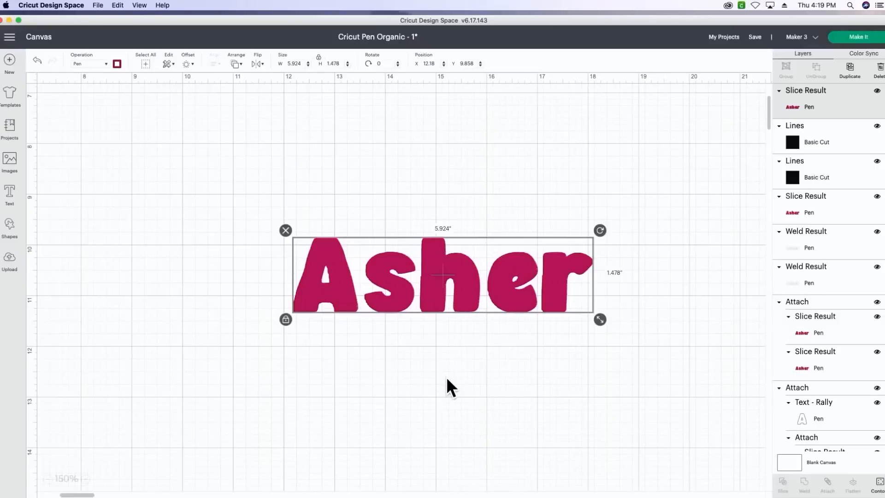
- Attach the two overlapping raspberry letterings and scale the attached design down proportionally
click(352, 423)
drag(277, 216, 423, 307)
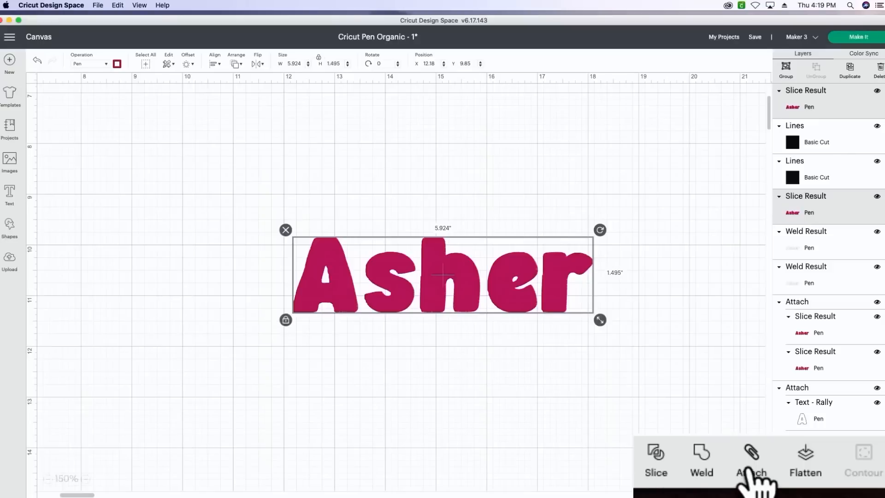
click(828, 482)
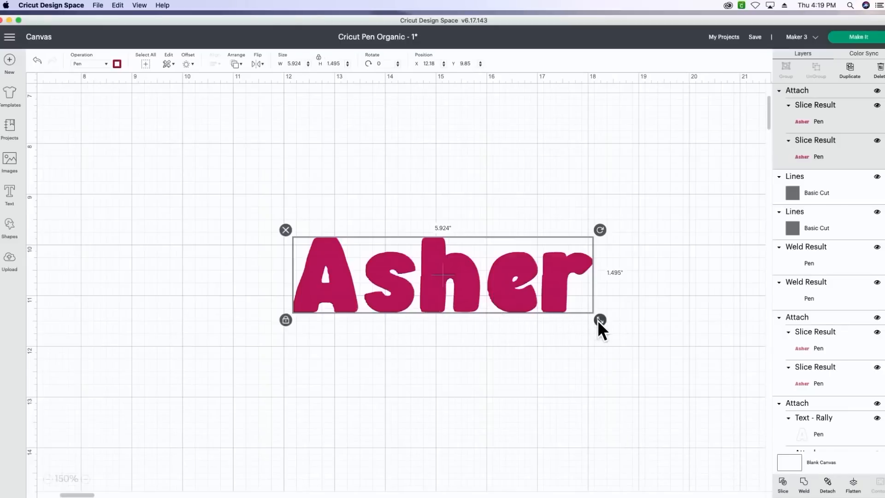
drag(599, 321, 536, 310)
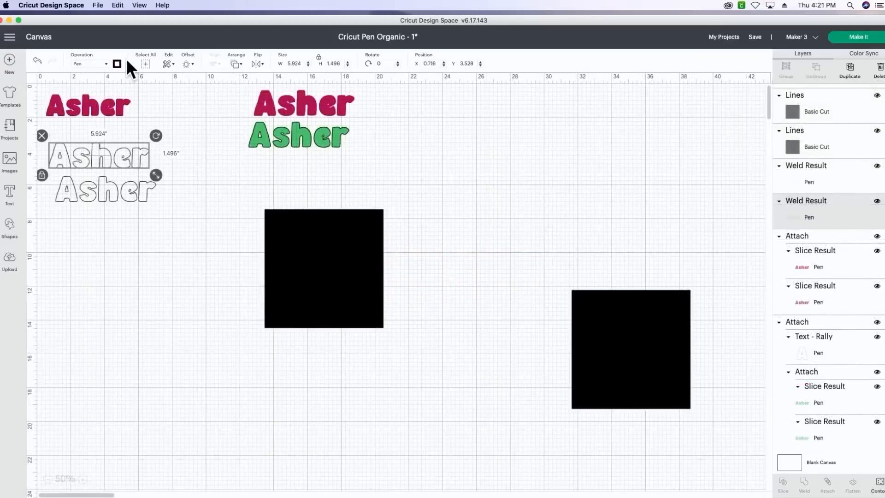
- Set the Fine Point (0.4mm) pen colour of both remaining outlined texts to Light Green
click(117, 63)
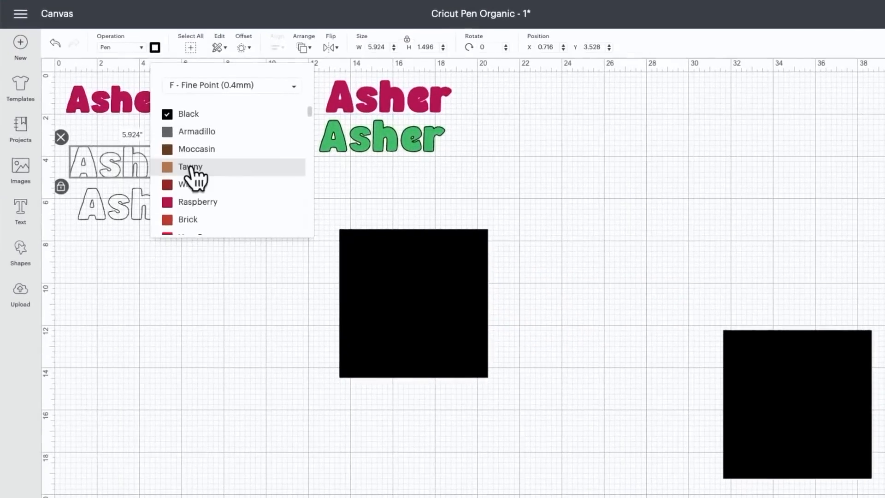
scroll(191, 173, down, 1)
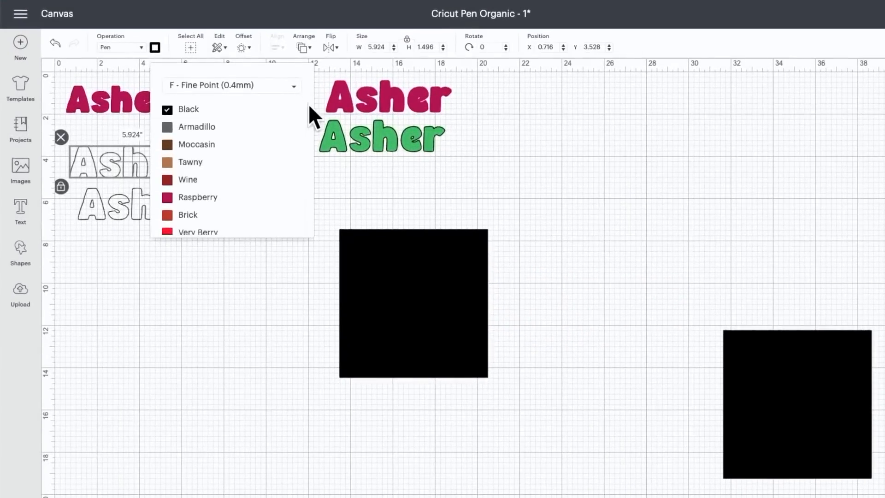
drag(311, 112, 318, 144)
click(223, 164)
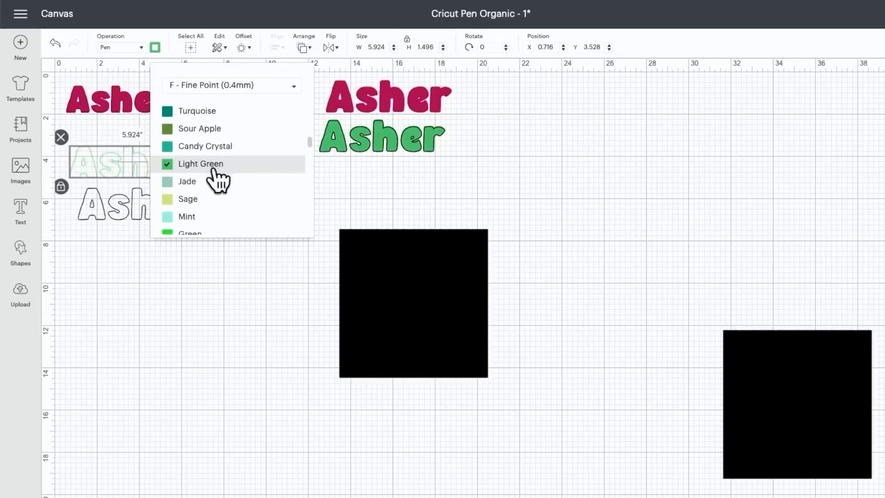
click(103, 208)
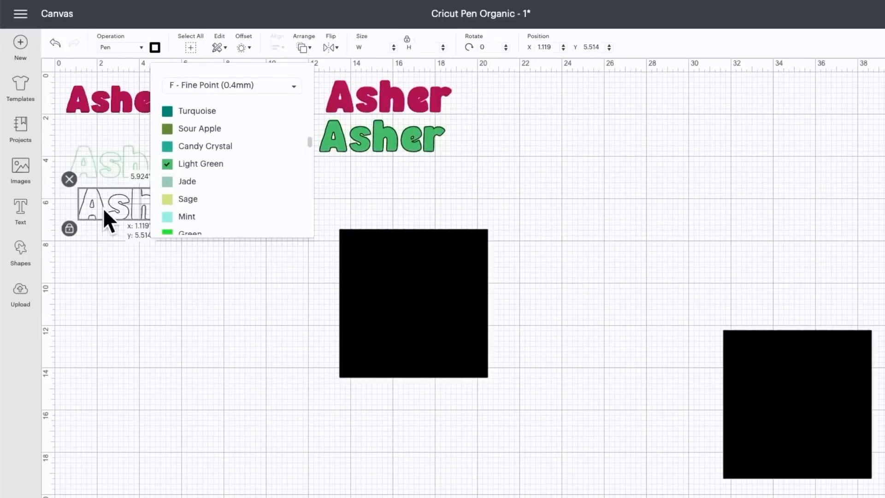
click(154, 47)
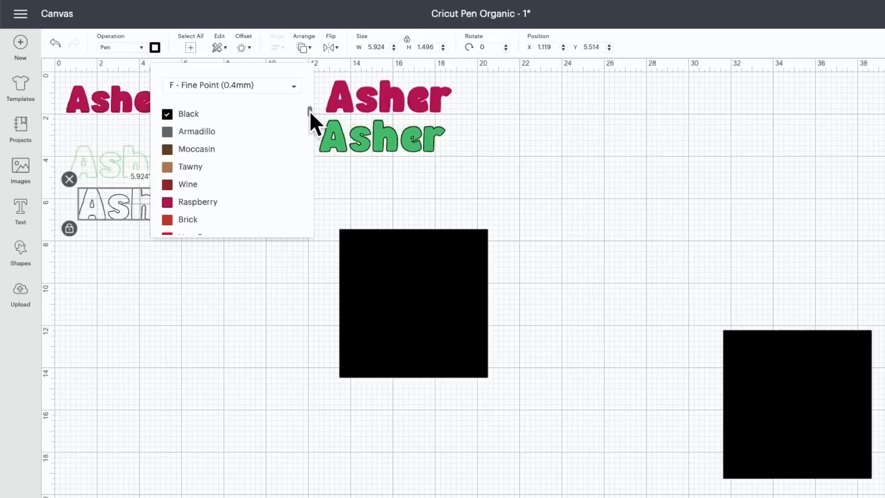
drag(309, 111, 317, 139)
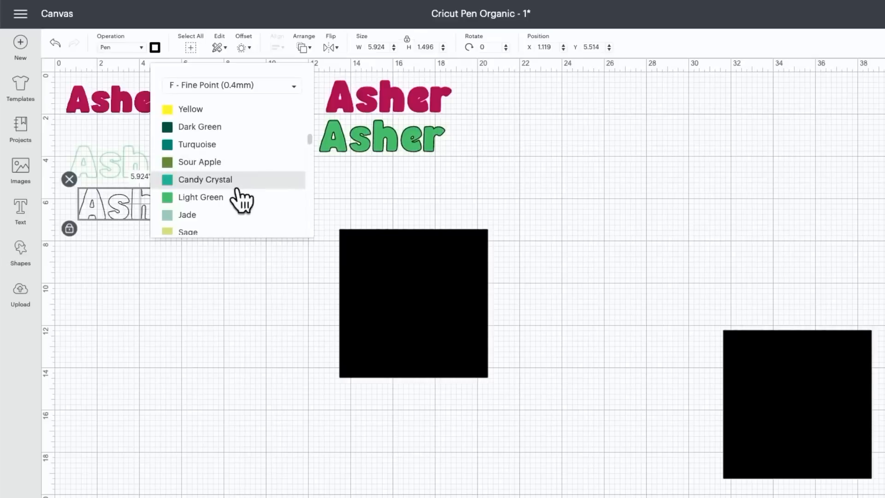
click(226, 198)
click(137, 244)
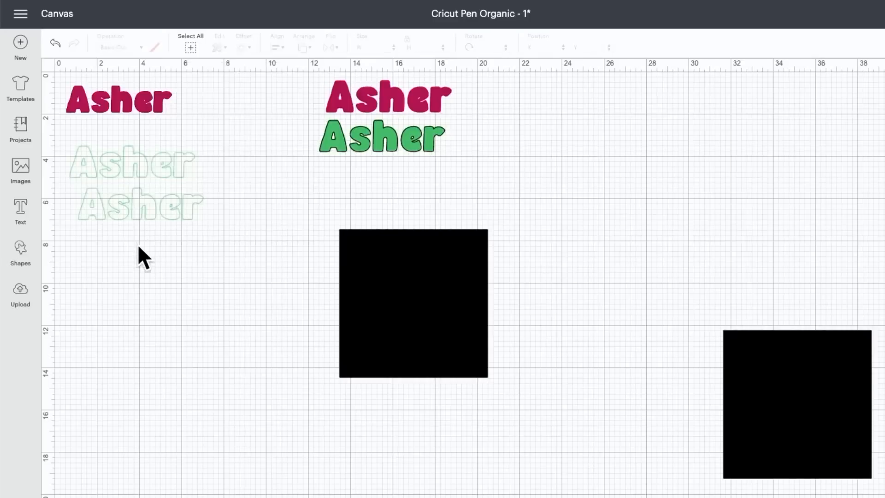
- Bring the upper light green outlined text to the front, place it on the nearest line pattern and slice the two
drag(127, 162, 305, 197)
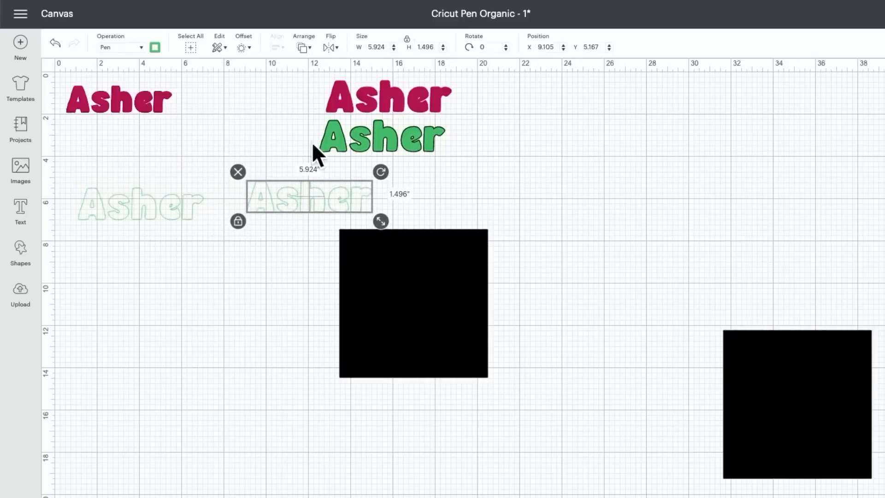
click(306, 48)
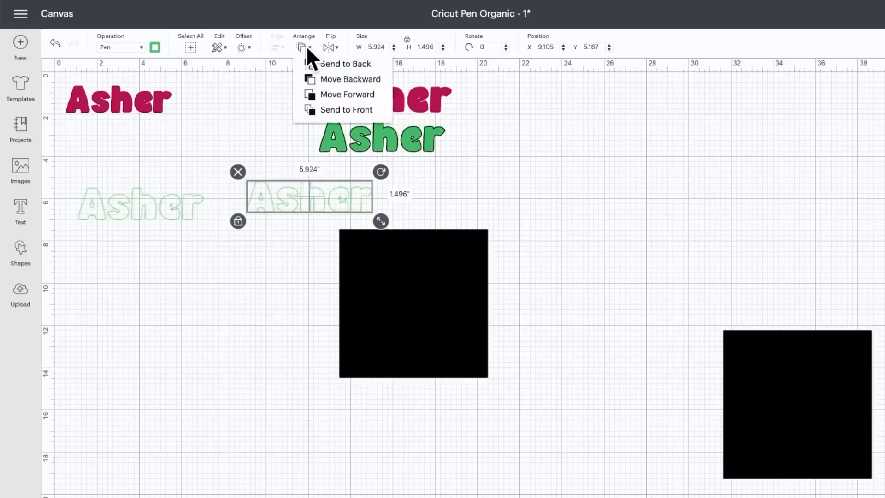
click(322, 111)
drag(314, 198, 412, 248)
click(390, 203)
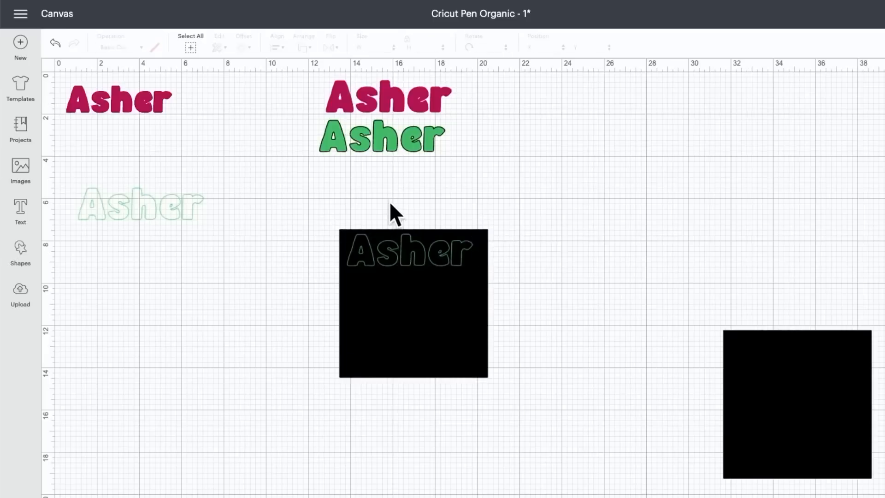
drag(332, 212, 450, 312)
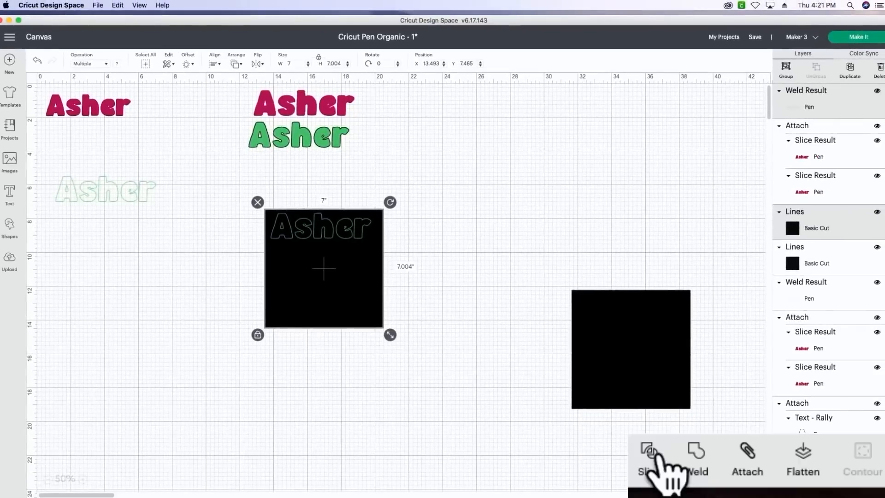
click(650, 453)
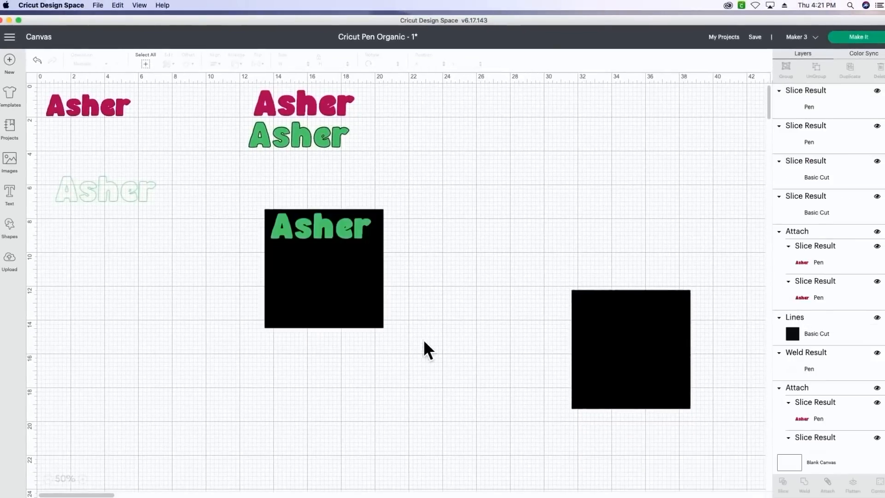
- Move the green line-filled lettering clear and delete the leftover pattern background, outline and black lettering pieces from the slice
drag(358, 292, 337, 367)
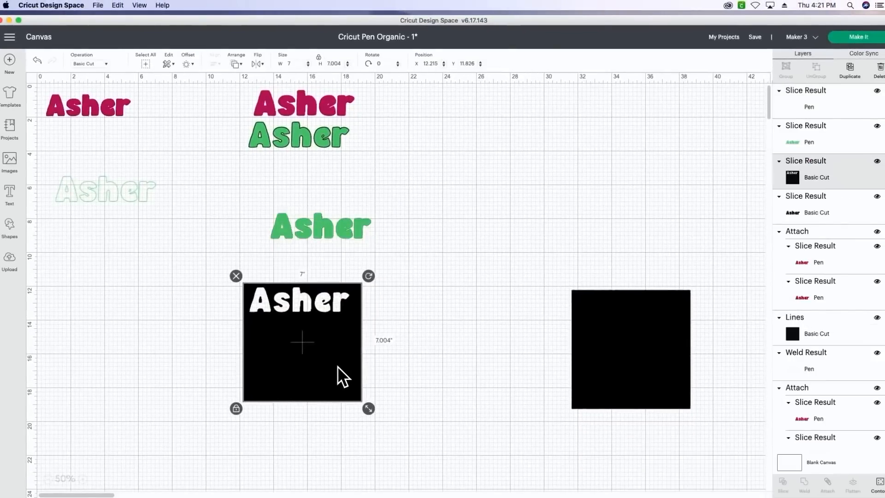
key(Delete)
click(328, 222)
drag(329, 222, 308, 264)
key(Delete)
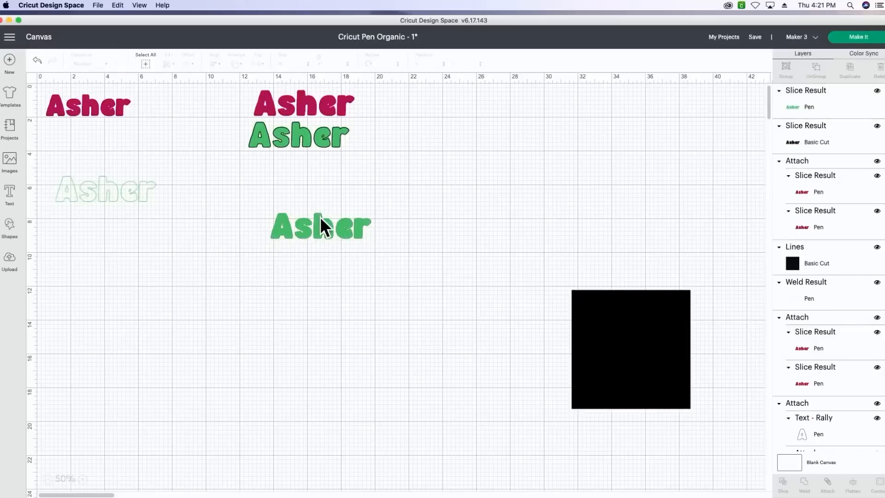
drag(320, 226, 265, 281)
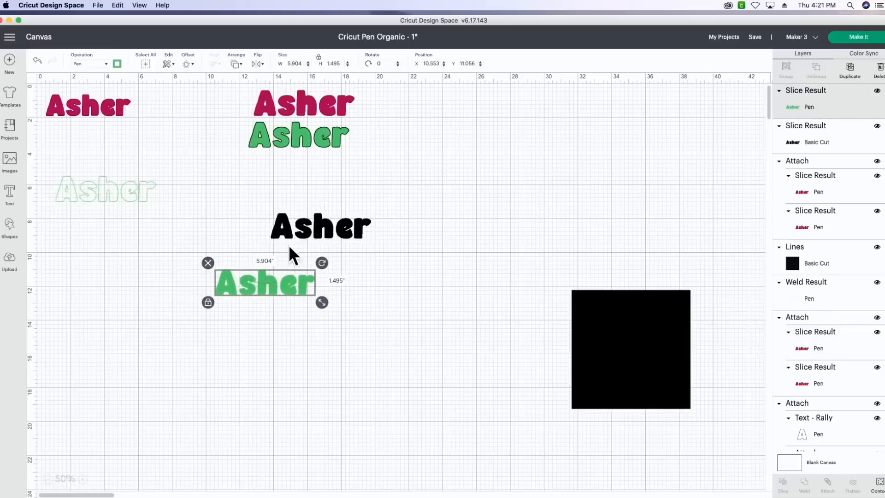
click(308, 230)
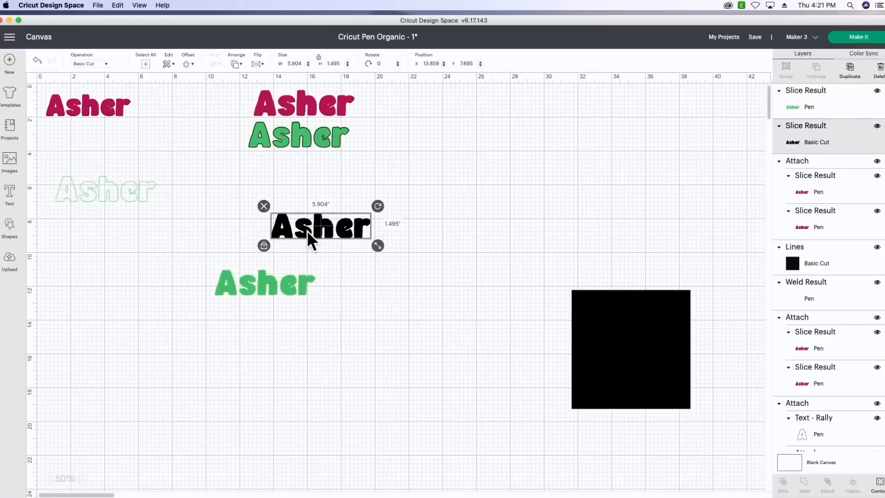
key(Delete)
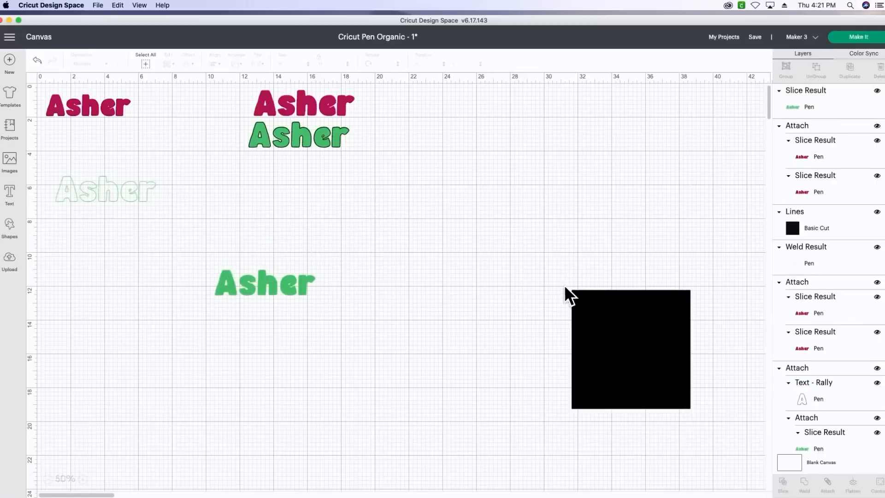
- Move the remaining line pattern beside the green lettering and rotate it to 90 degrees
drag(624, 302, 400, 192)
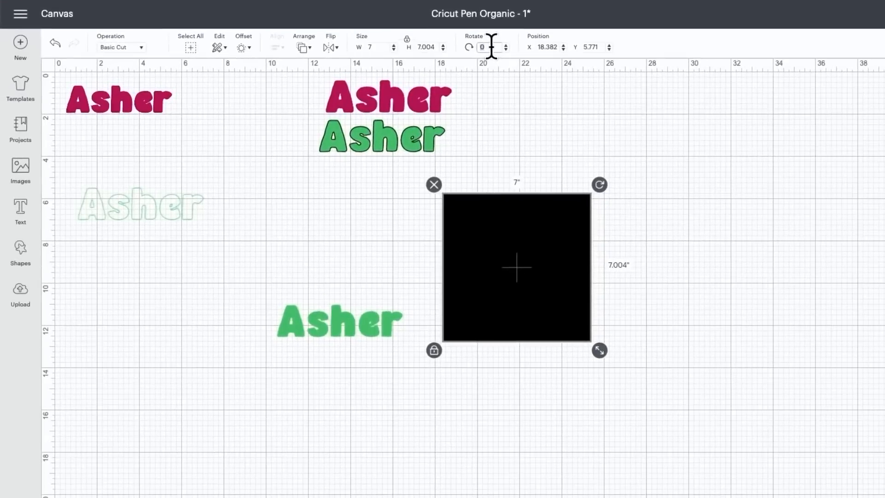
text(90)
key(Return)
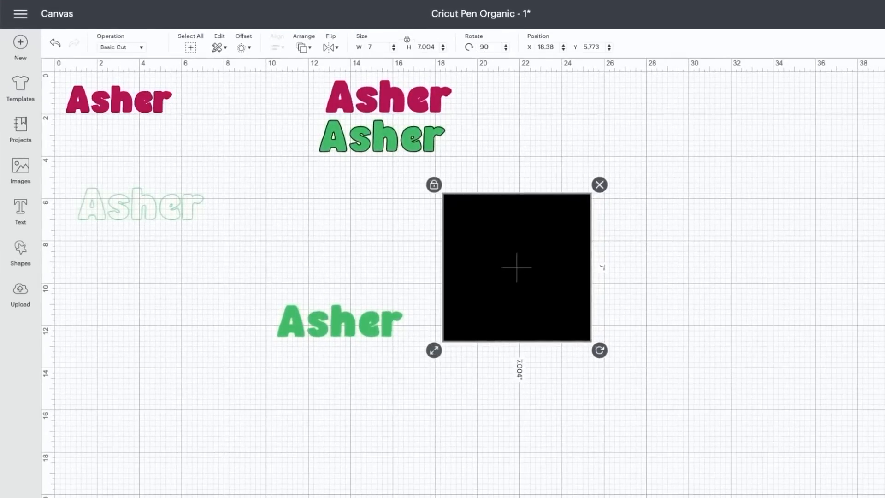
click(88, 486)
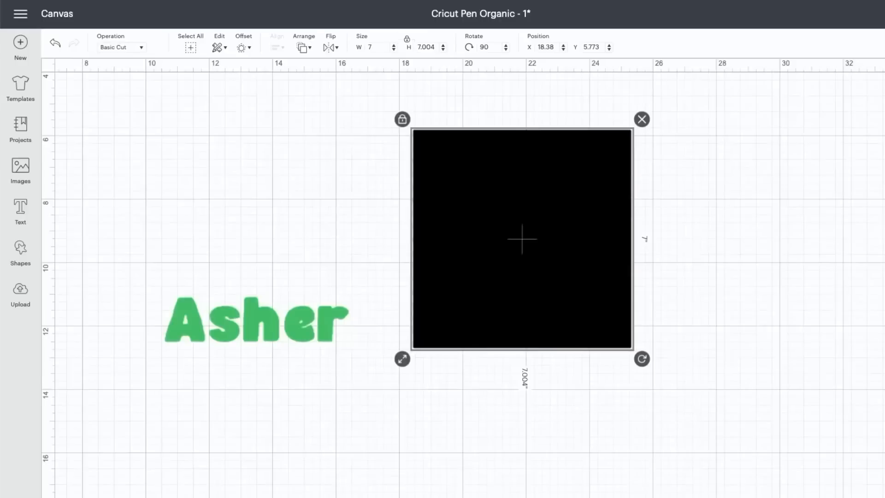
click(87, 486)
click(88, 486)
click(87, 486)
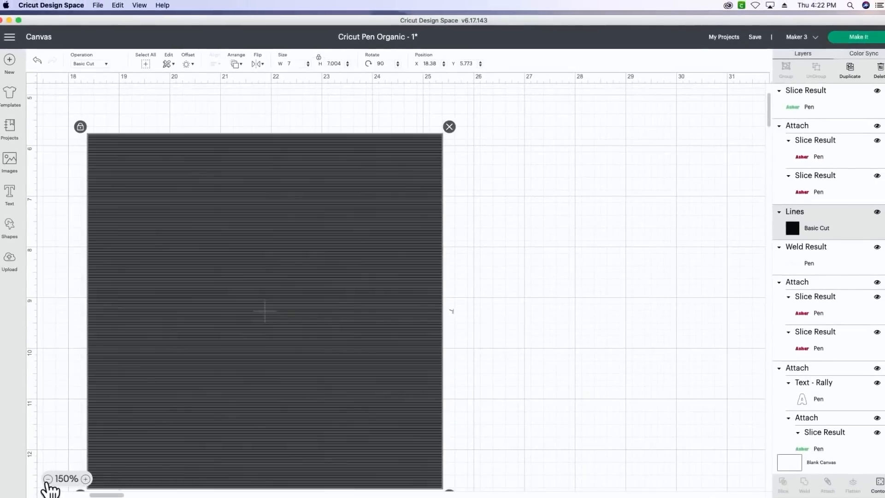
click(48, 479)
click(47, 480)
click(47, 479)
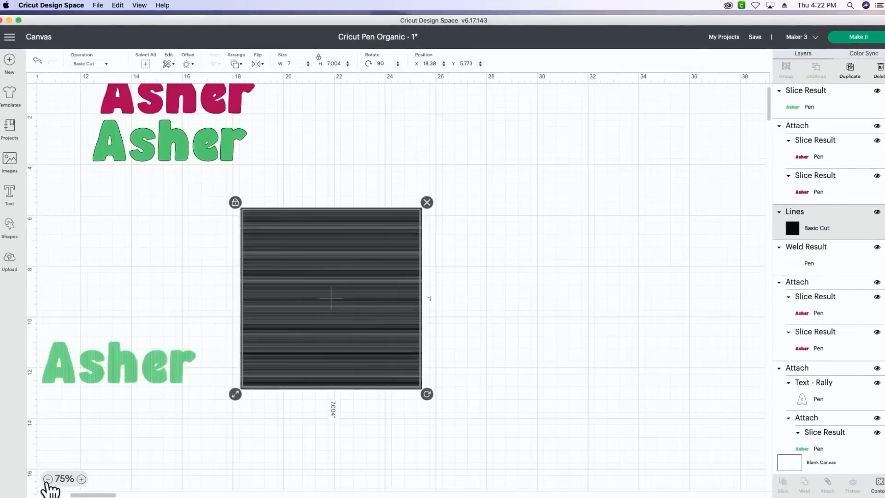
click(47, 480)
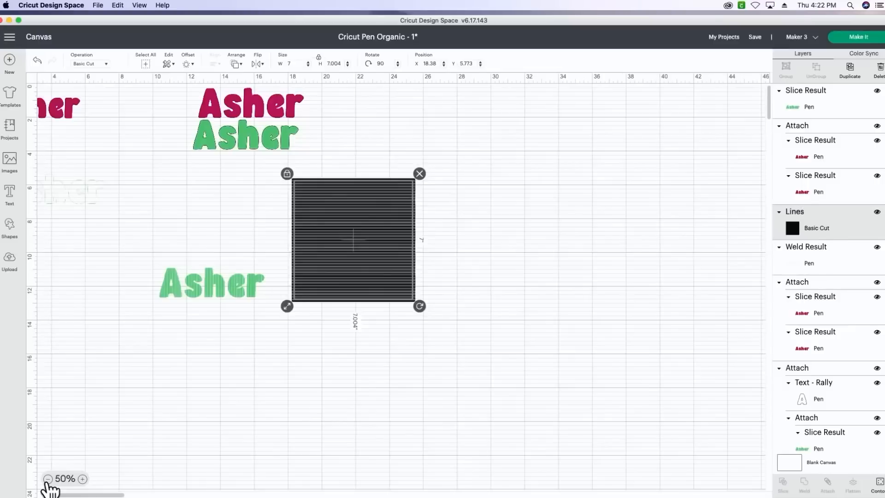
- Move the light green outlined text beside the rotated line pattern and bring it to the front
right_click(93, 371)
drag(90, 192, 220, 209)
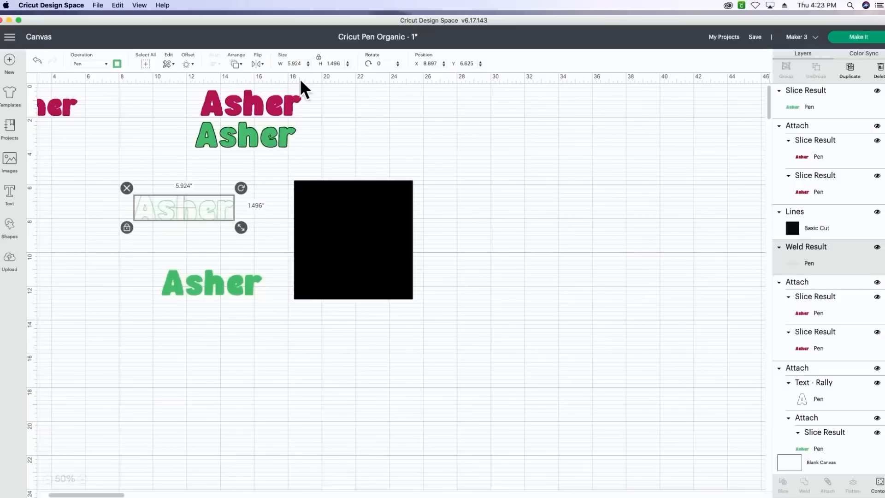
click(241, 68)
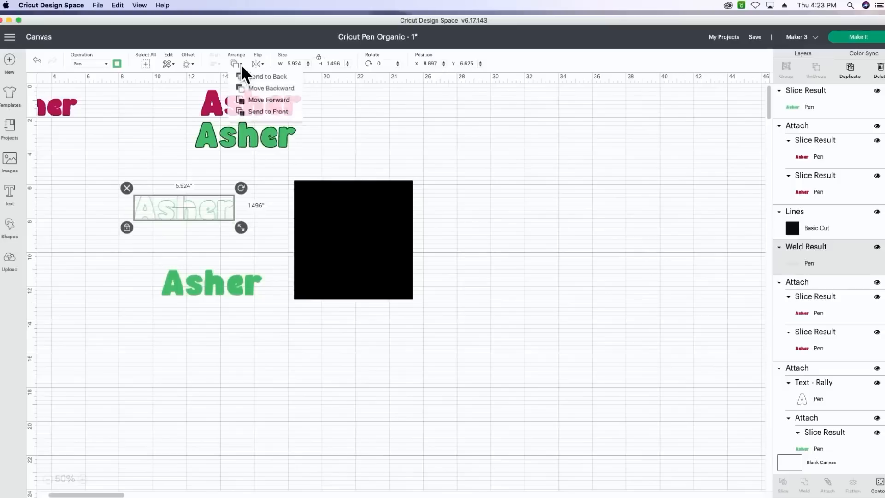
click(249, 113)
drag(200, 199, 199, 200)
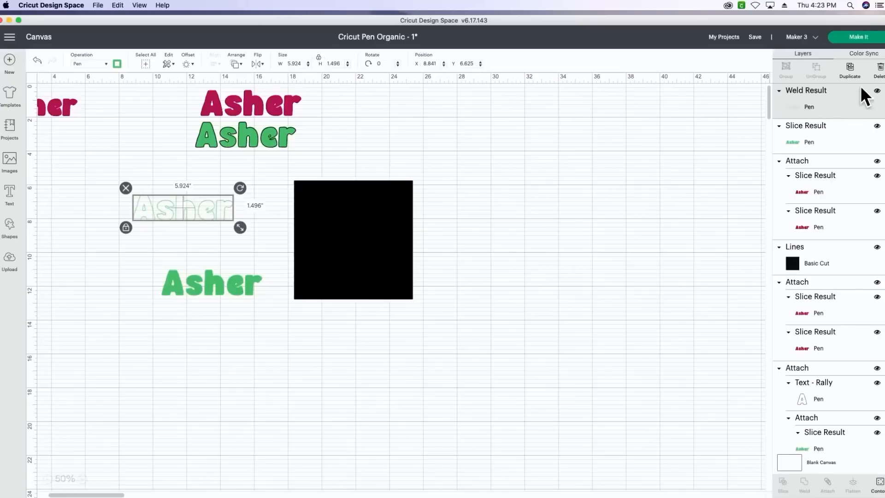
- Duplicate the light green outlined text, place the copy above the line pattern and set its Fine Point (0.4mm) pen colour to Black
click(852, 73)
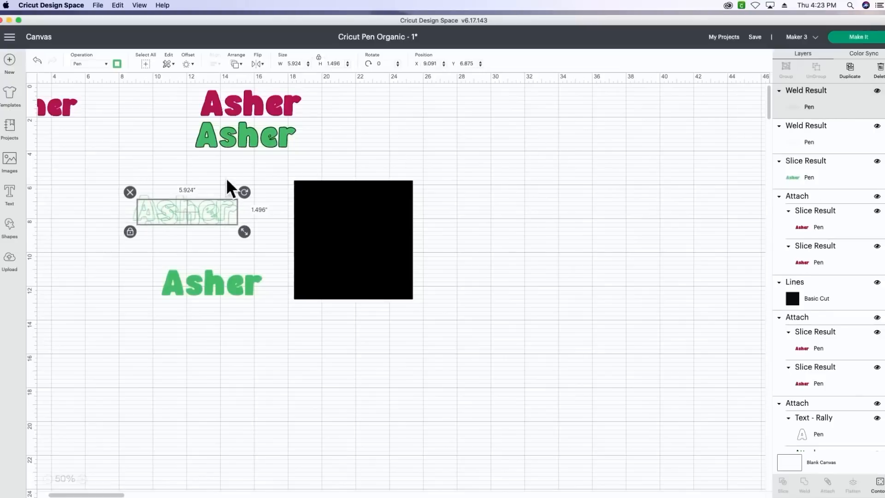
drag(209, 202, 463, 135)
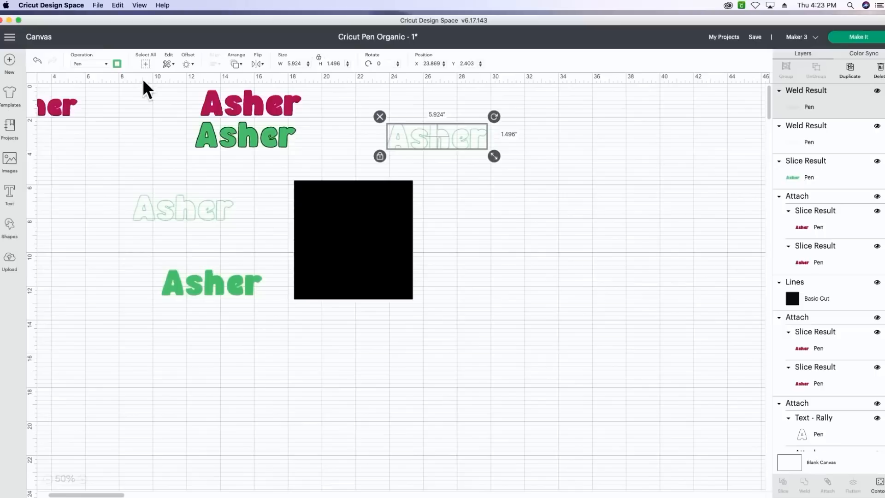
click(117, 64)
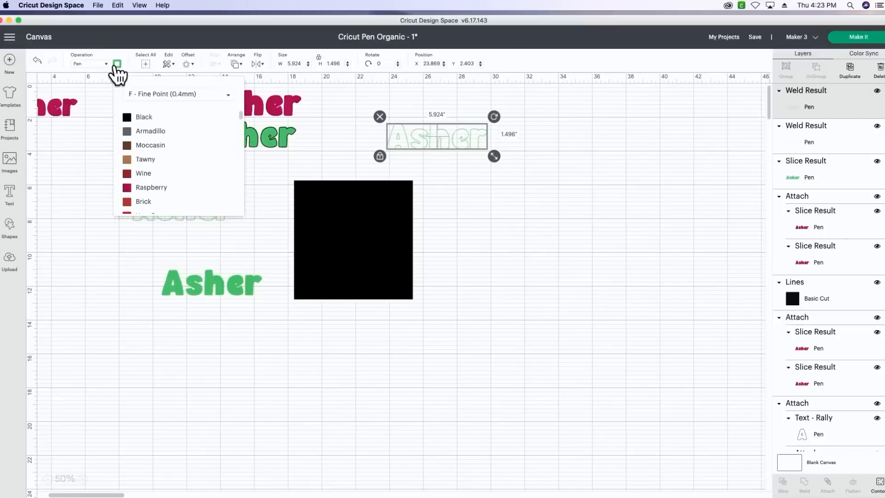
click(137, 119)
- Place the light green outlined text on the rotated line pattern and slice the two
click(87, 195)
drag(175, 208, 346, 202)
click(285, 173)
drag(276, 174, 374, 252)
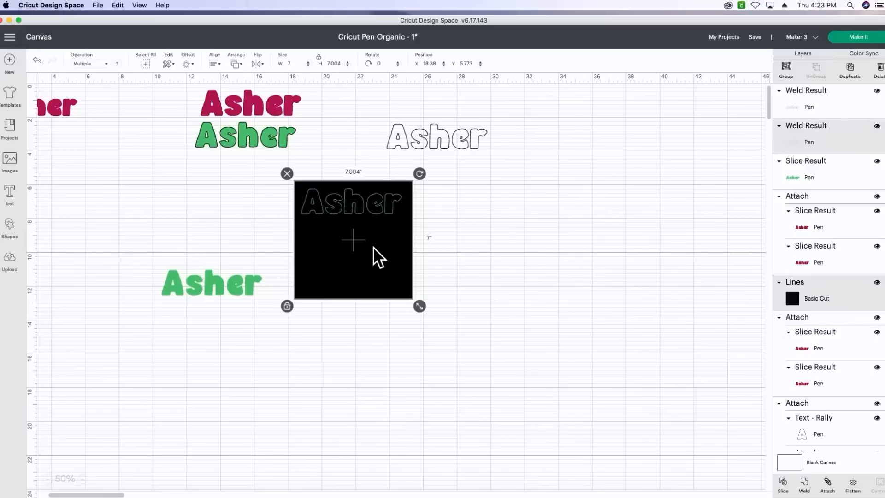
click(782, 484)
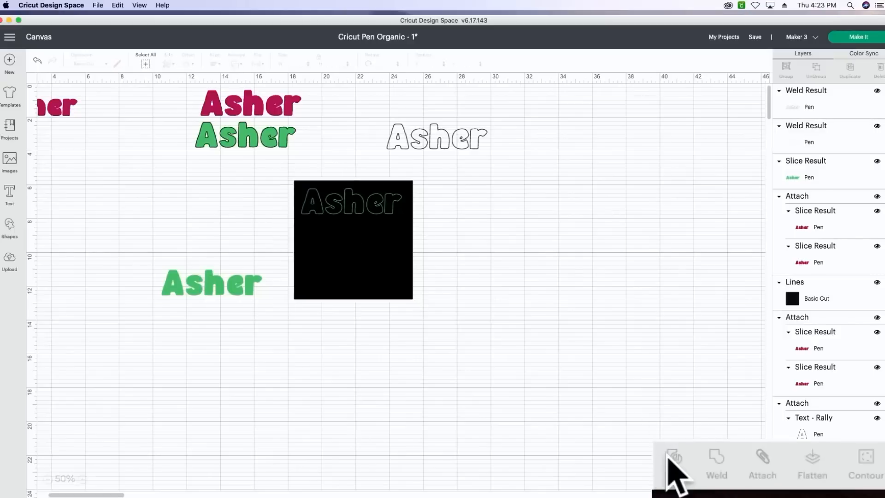
- Move the new green line-filled lettering clear and delete the leftover pattern background, outline and black lettering pieces
drag(343, 265, 382, 342)
key(Delete)
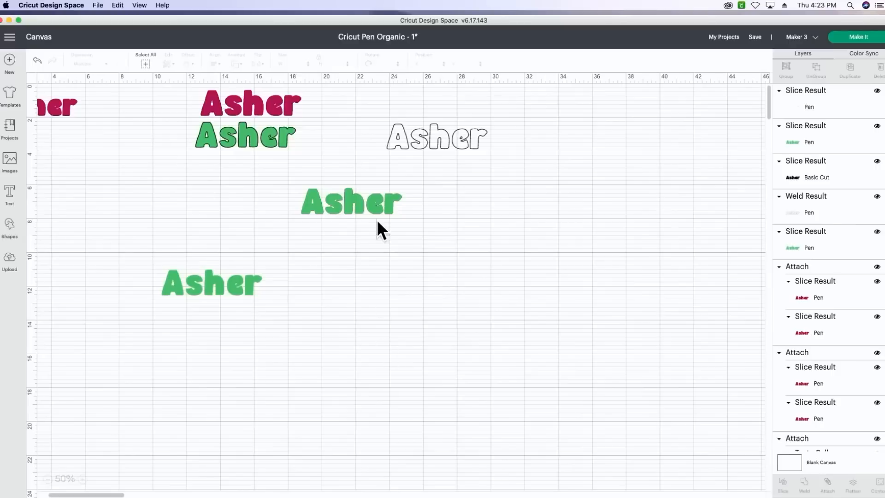
click(358, 206)
drag(358, 203, 367, 267)
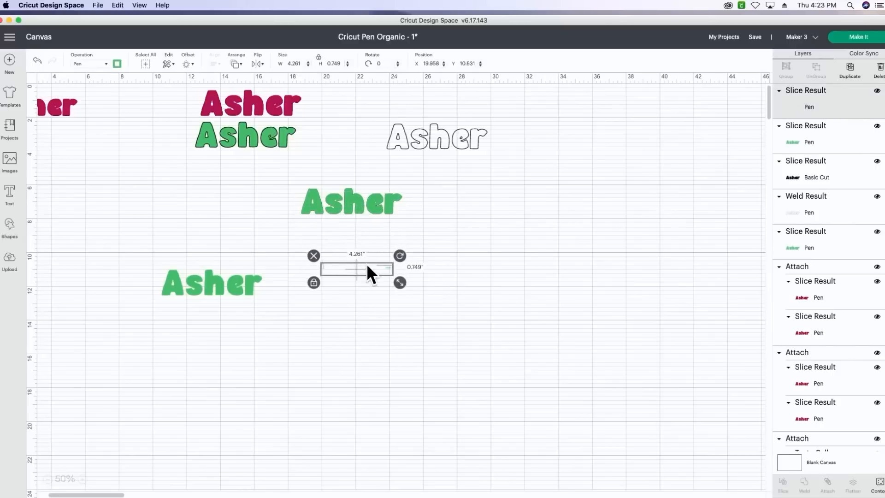
key(Delete)
drag(360, 211, 354, 307)
click(364, 201)
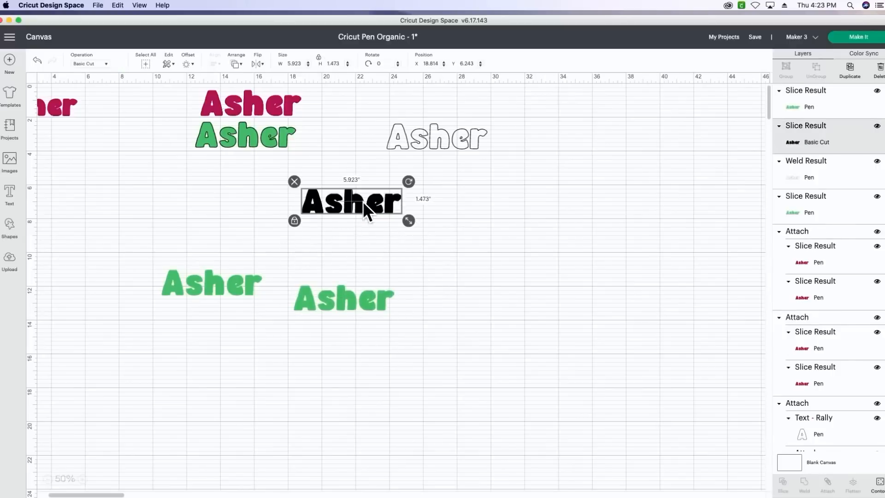
key(Delete)
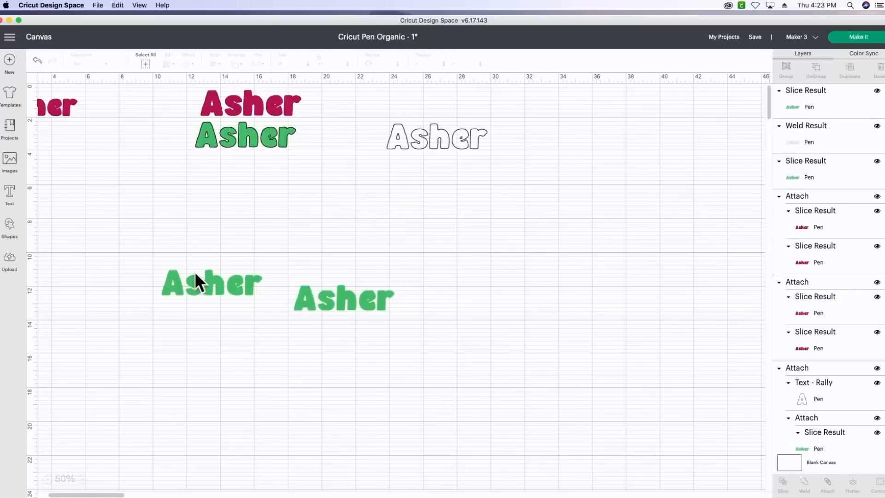
- Centre the two green line-filled letterings on each other and attach them
drag(181, 223, 337, 335)
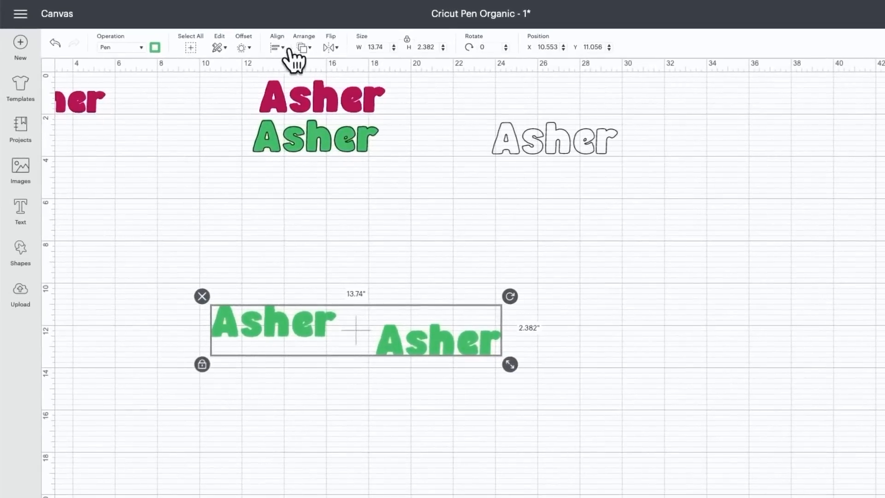
click(283, 48)
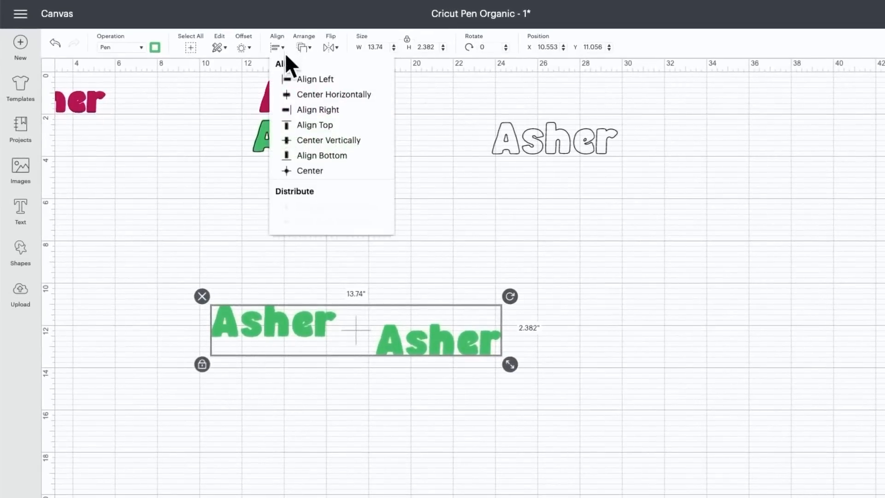
click(309, 172)
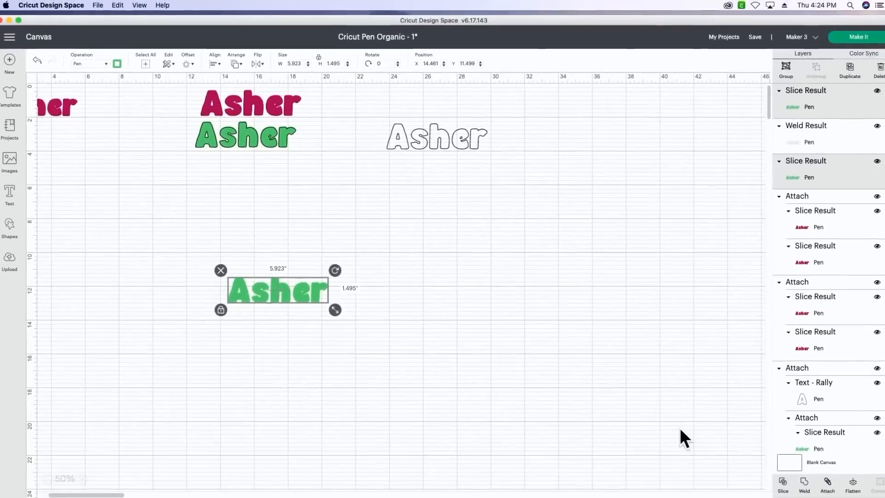
click(743, 452)
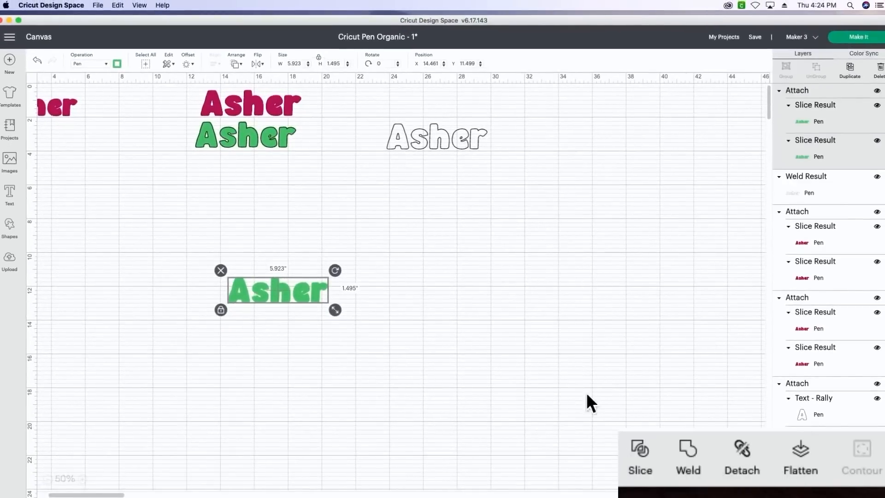
- Move the attached green lettering below the black outlined text and centre the two on each other
drag(299, 289, 449, 165)
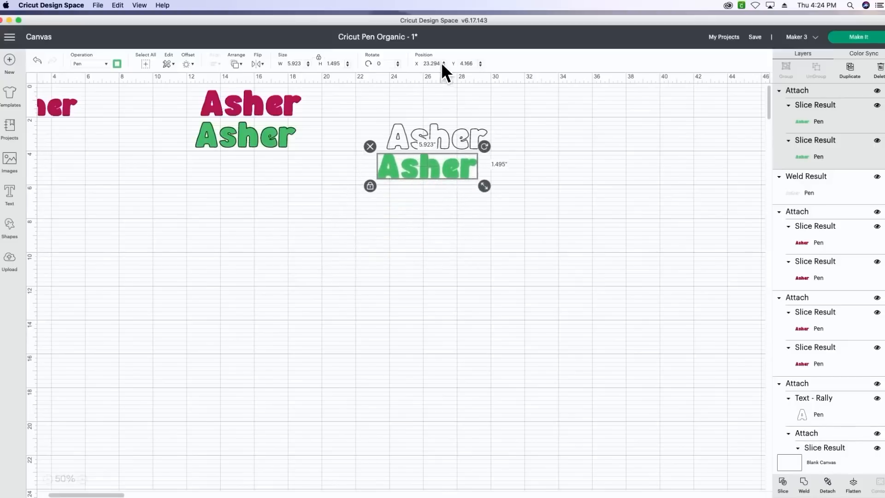
click(452, 115)
drag(481, 112, 408, 193)
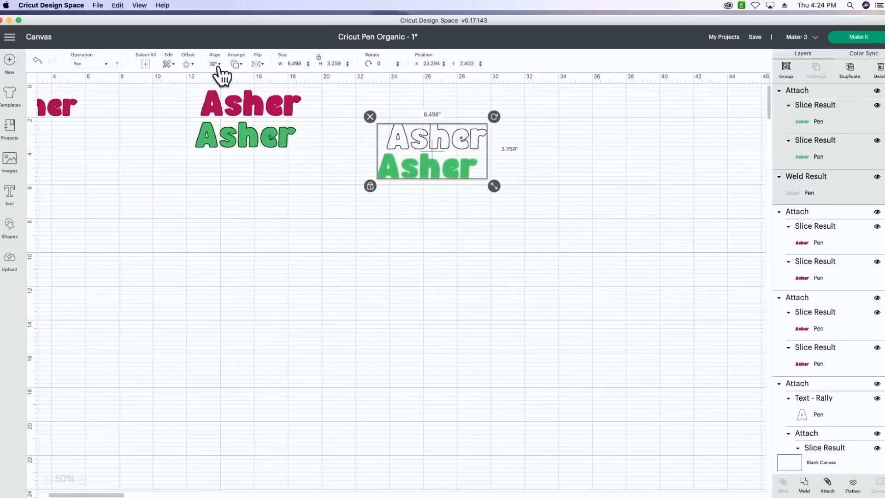
click(217, 63)
click(242, 164)
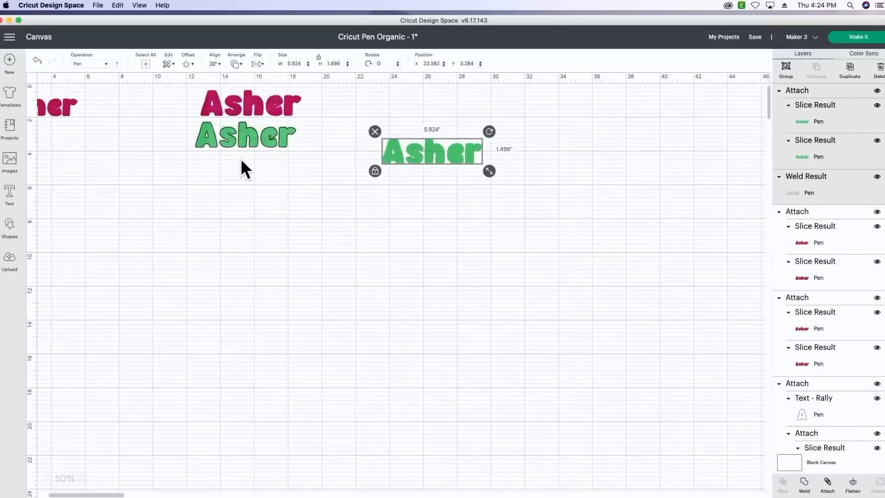
- Separate the black outlined text from the green lettering, bring the outline to the front and centre both again
click(430, 131)
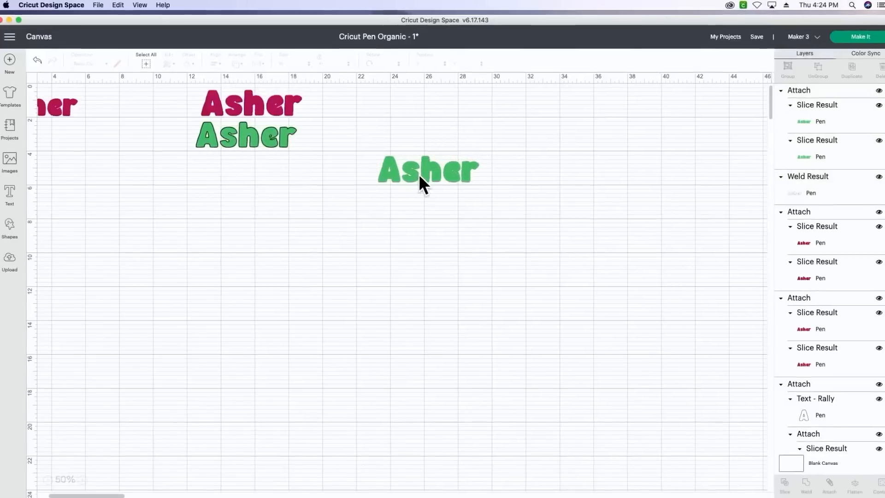
drag(418, 173, 397, 195)
click(496, 164)
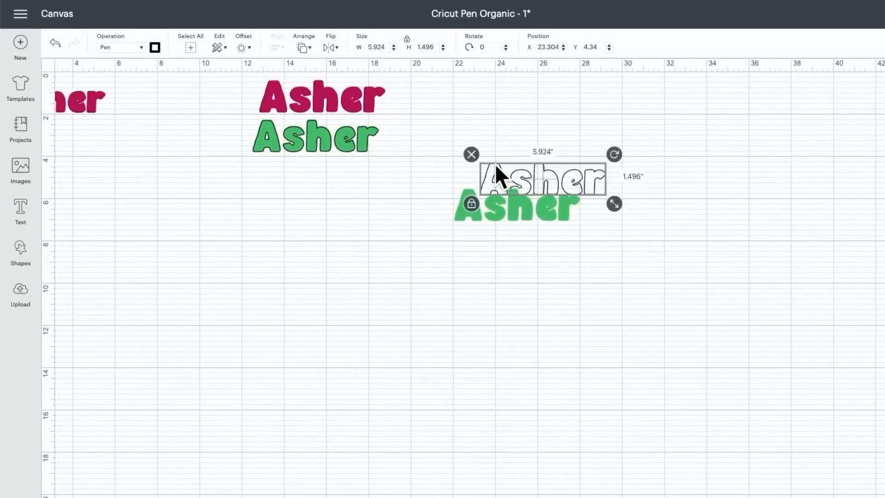
click(302, 46)
click(325, 109)
click(542, 126)
drag(595, 140, 445, 223)
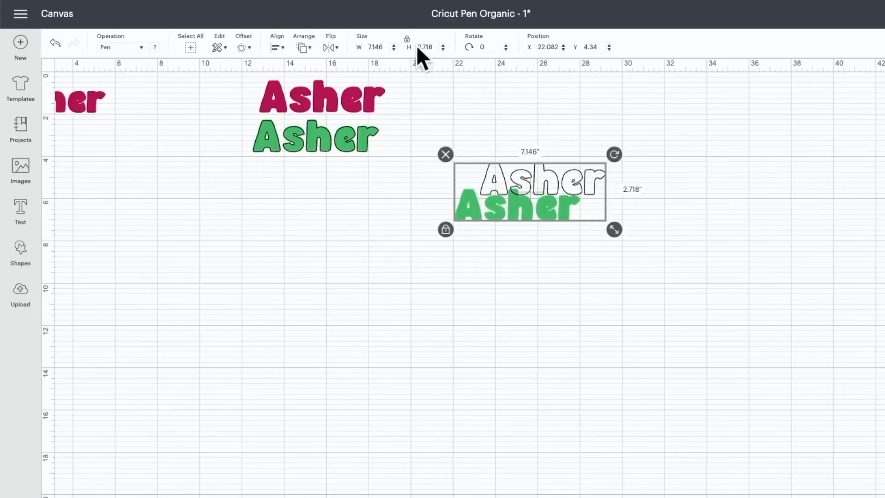
click(277, 46)
click(310, 172)
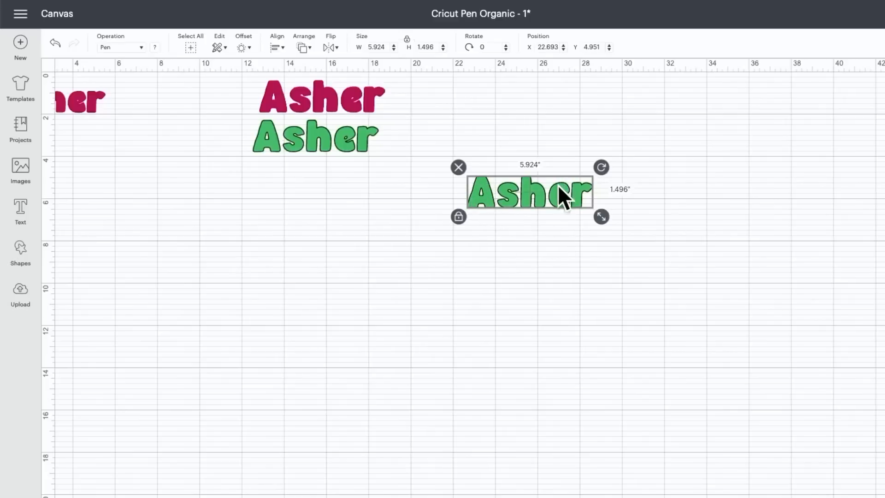
- Move the outlined green design directly below the small raspberry lettering and delete the two older letterings beside them
drag(559, 189, 375, 213)
drag(375, 213, 360, 213)
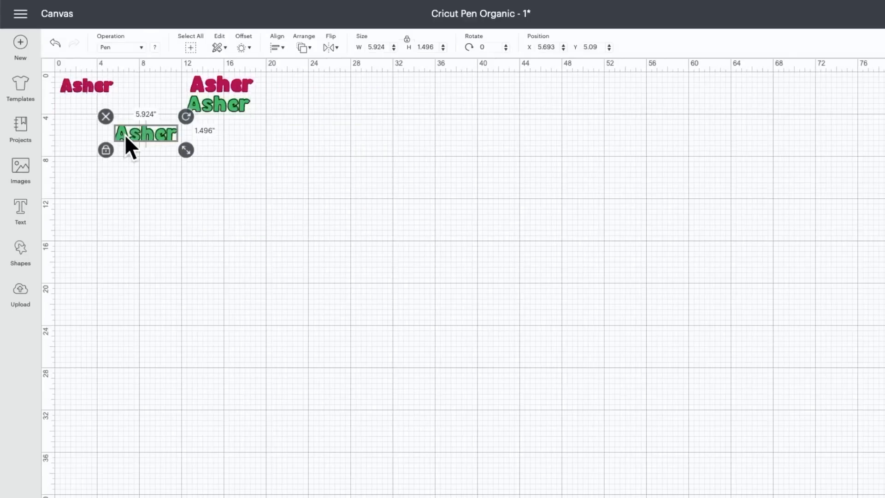
drag(123, 136, 69, 105)
drag(267, 79, 218, 114)
key(Delete)
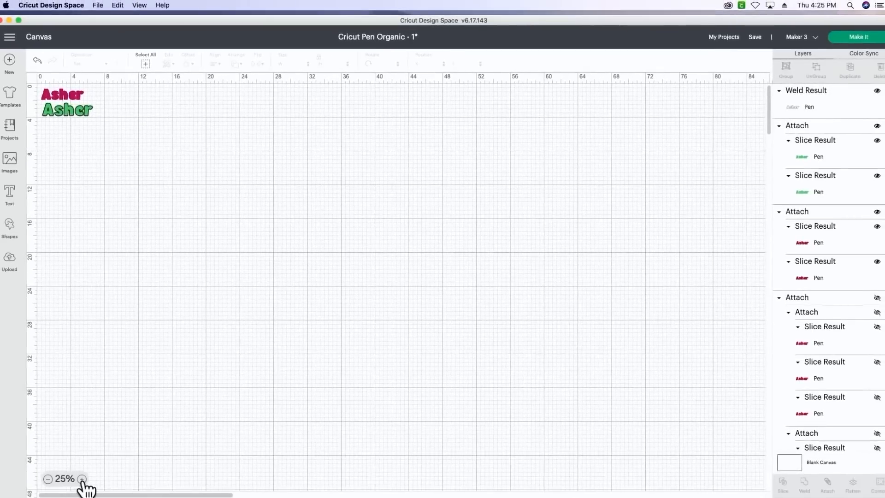
- Examine the crossed line fills of the raspberry lettering and the outlined green lettering up close
click(82, 479)
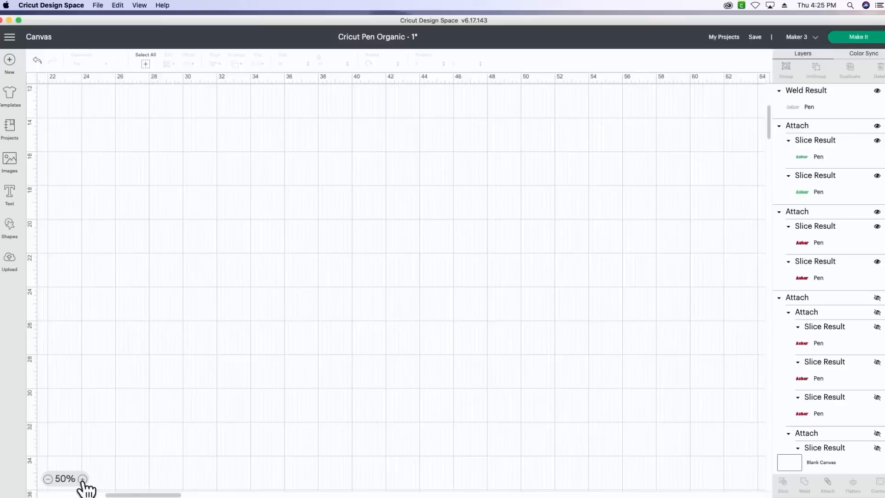
click(82, 479)
click(83, 479)
click(82, 479)
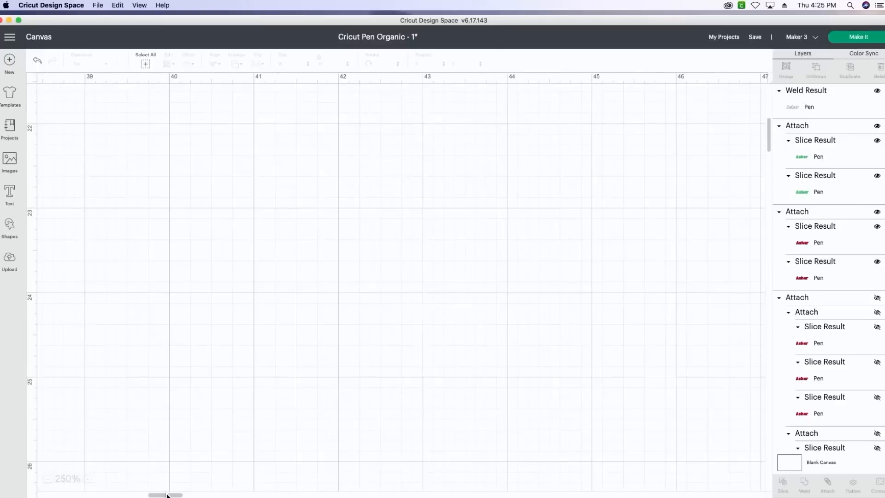
drag(166, 495, 56, 495)
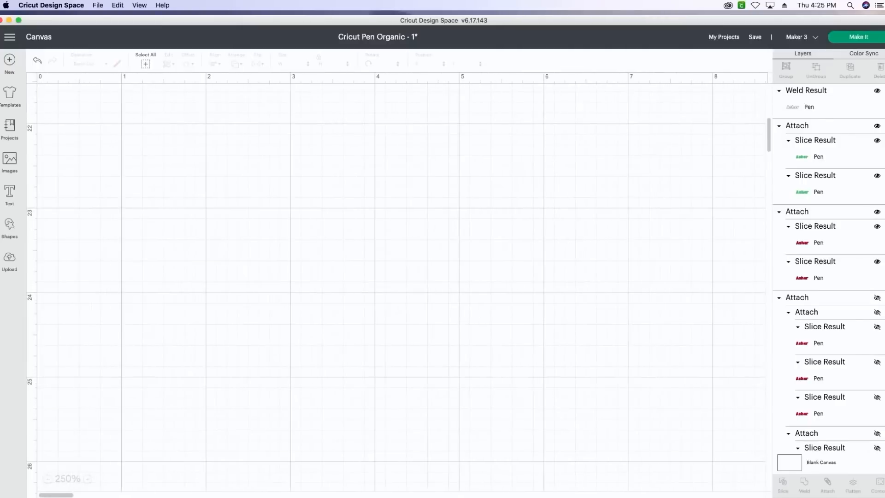
scroll(606, 237, up, 15)
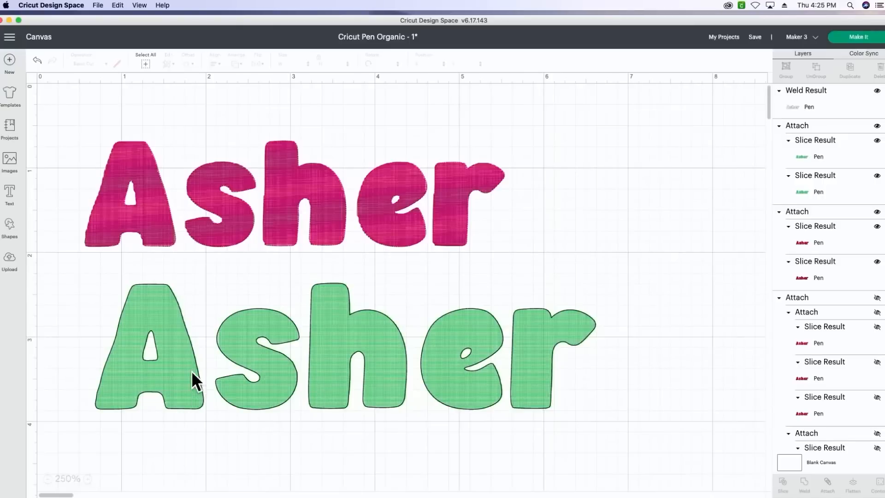
- Send the two letterings to the make preview and choose to load all materials on a mat
click(88, 479)
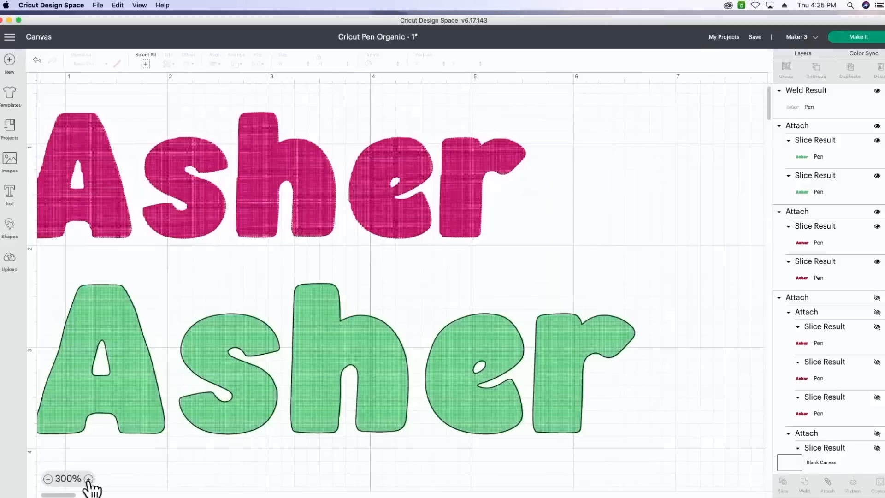
click(88, 479)
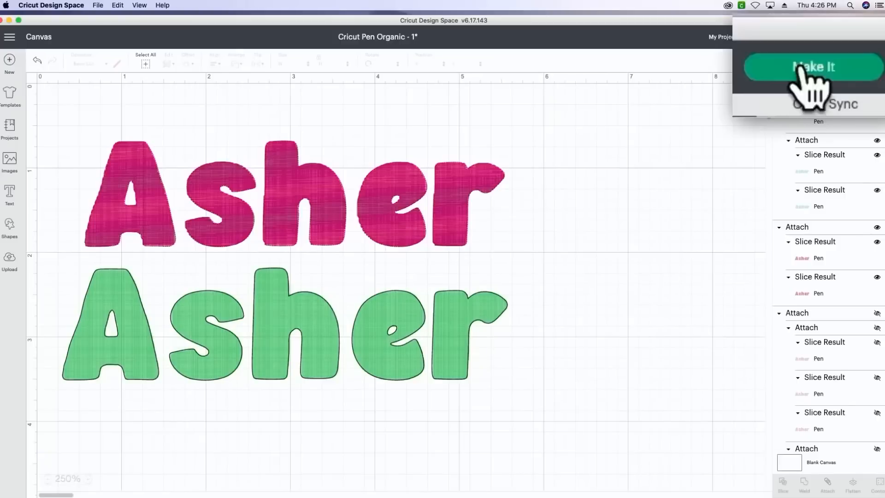
click(854, 36)
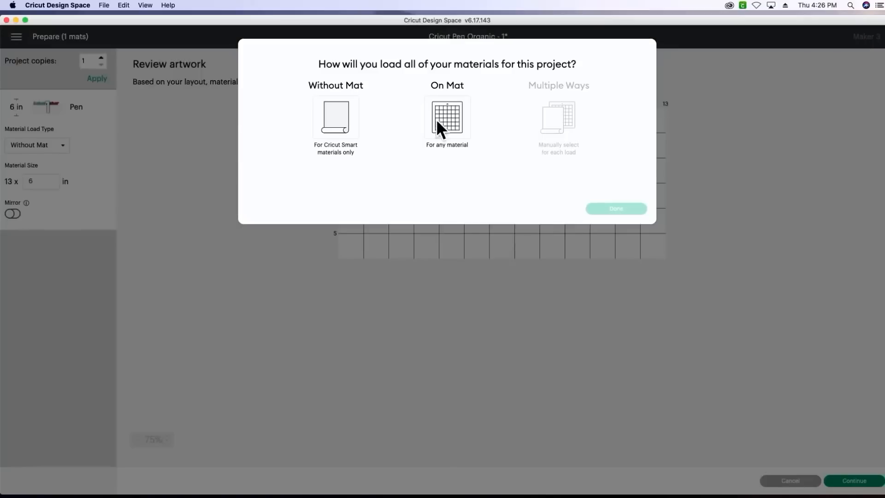
click(438, 112)
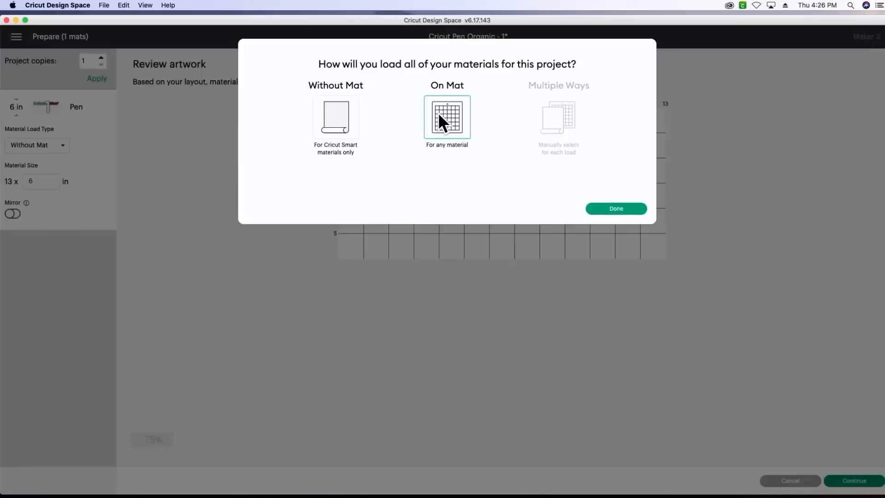
click(618, 208)
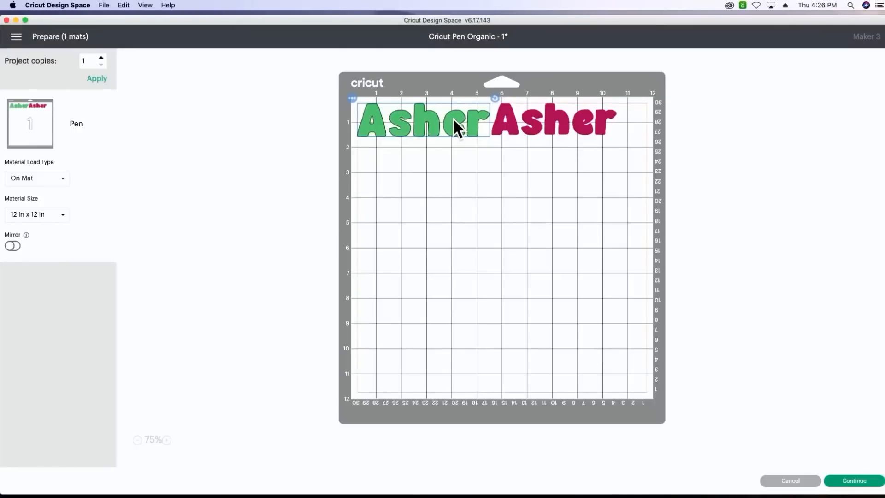
- Arrange the letterings on the mat with the green one about 2 in down and the raspberry one directly above it
drag(453, 118, 453, 164)
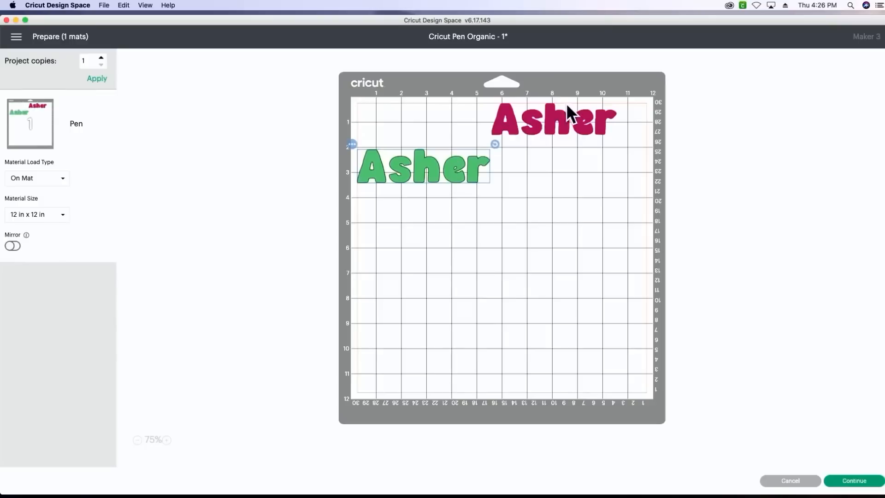
drag(563, 118, 428, 123)
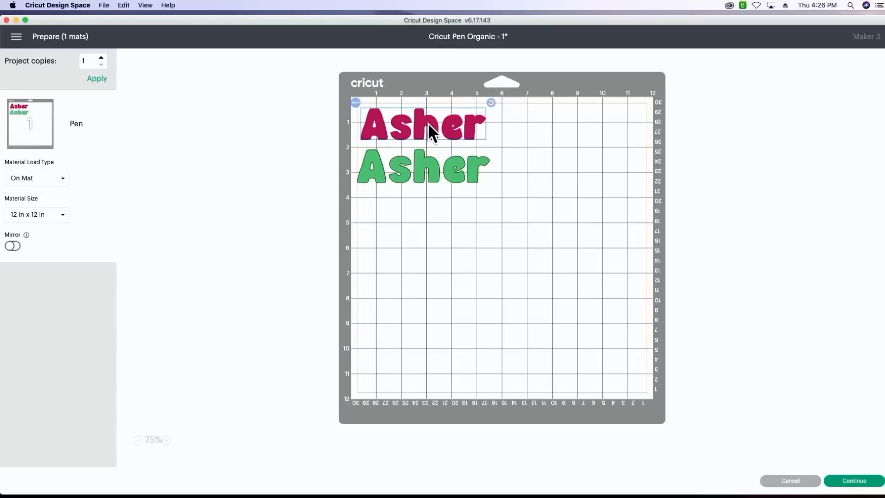
- Move the raspberry lettering to a new mat in the current material color and view each of the two mats
click(356, 102)
click(358, 122)
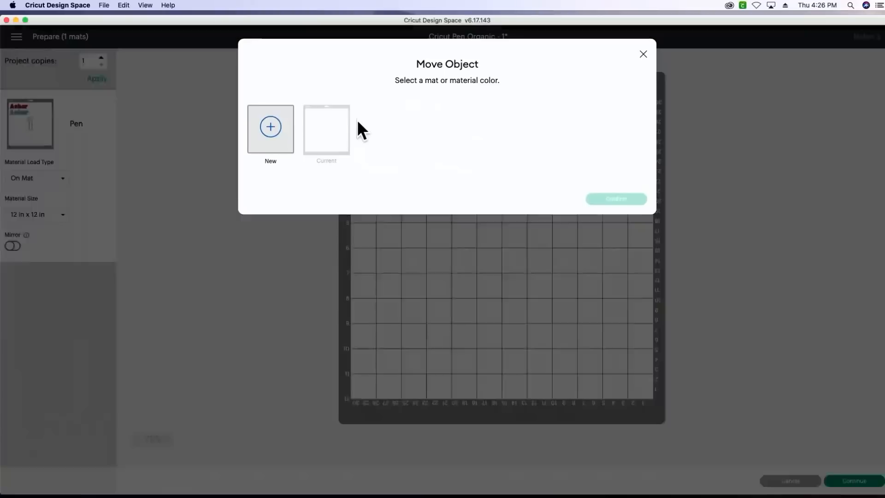
click(282, 144)
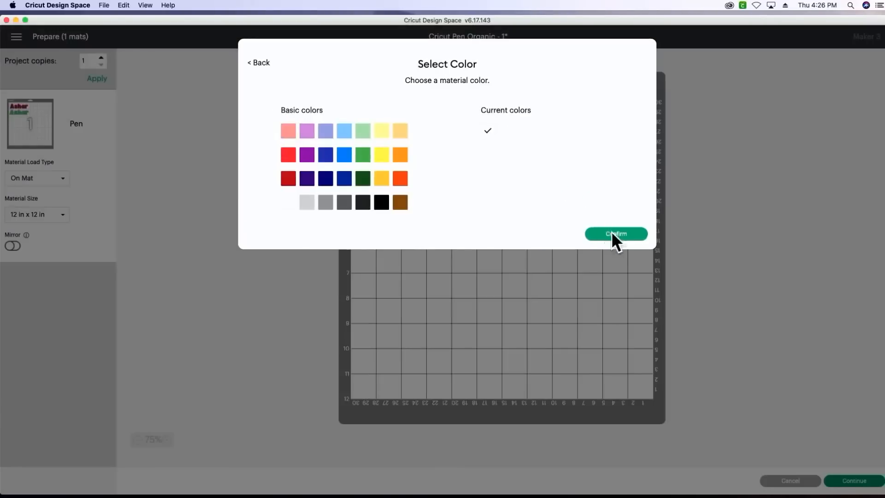
click(612, 234)
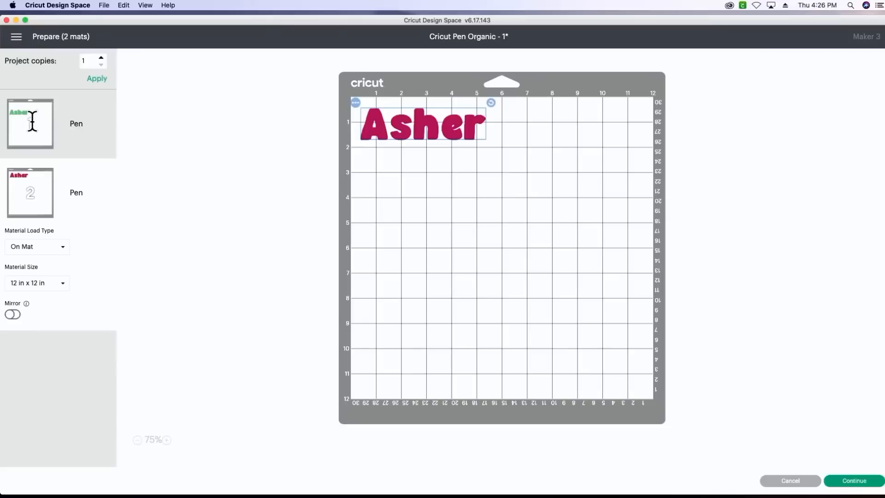
click(32, 121)
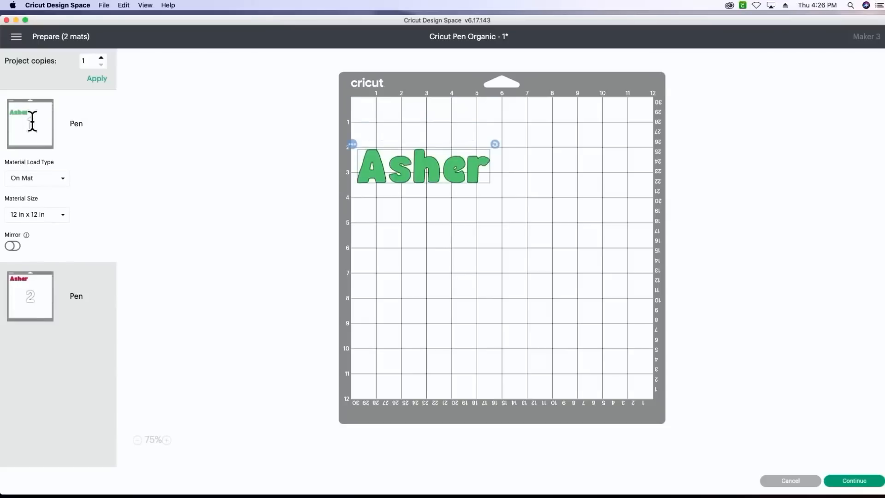
click(38, 297)
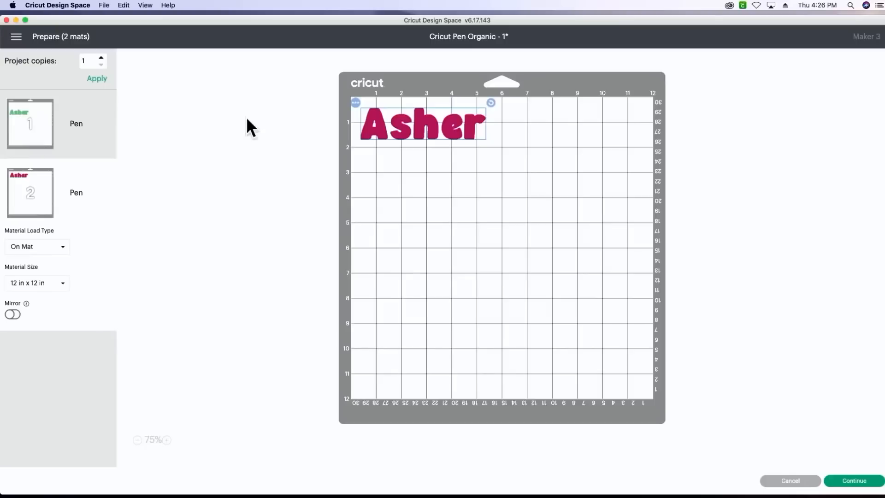
- Move the raspberry lettering back onto the first mat with the green lettering
click(355, 102)
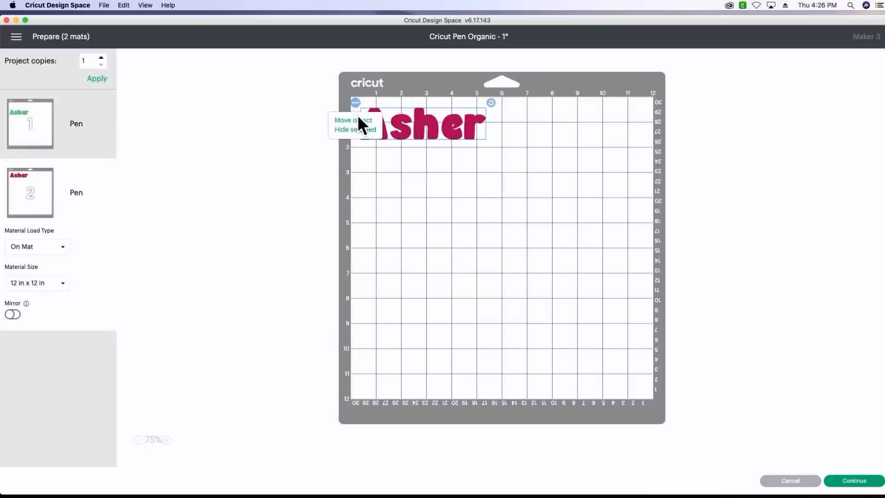
click(361, 121)
click(325, 138)
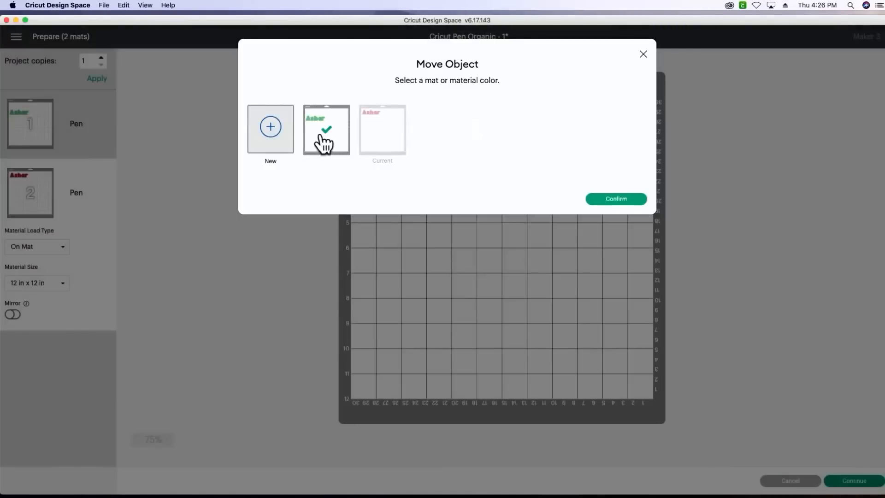
click(628, 199)
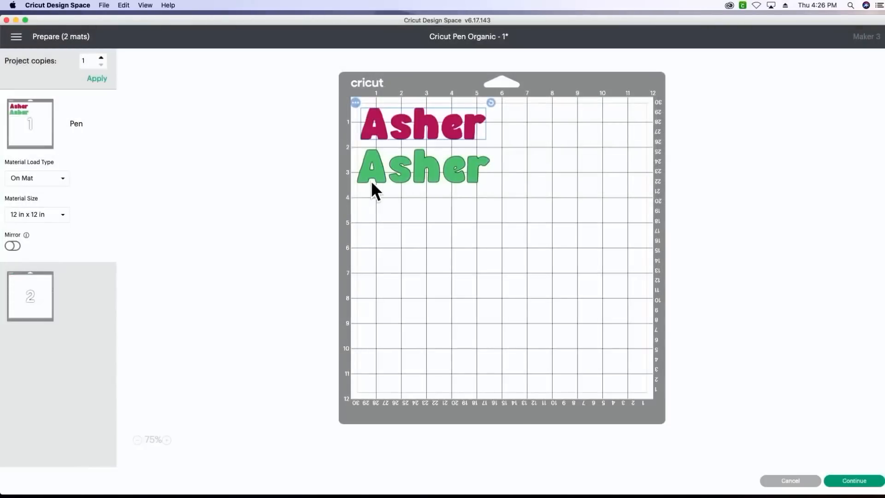
- Continue from the mat preview to making the project and connect the Maker 3 over USB
click(847, 479)
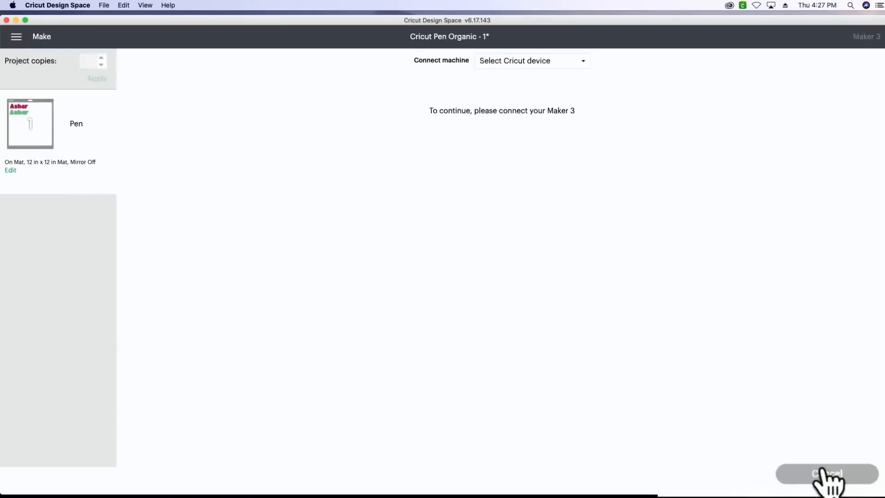
click(553, 61)
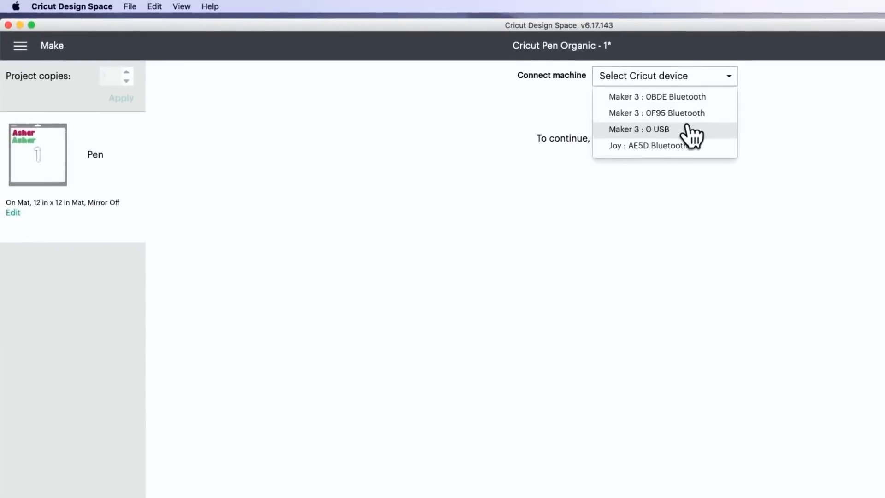
click(687, 129)
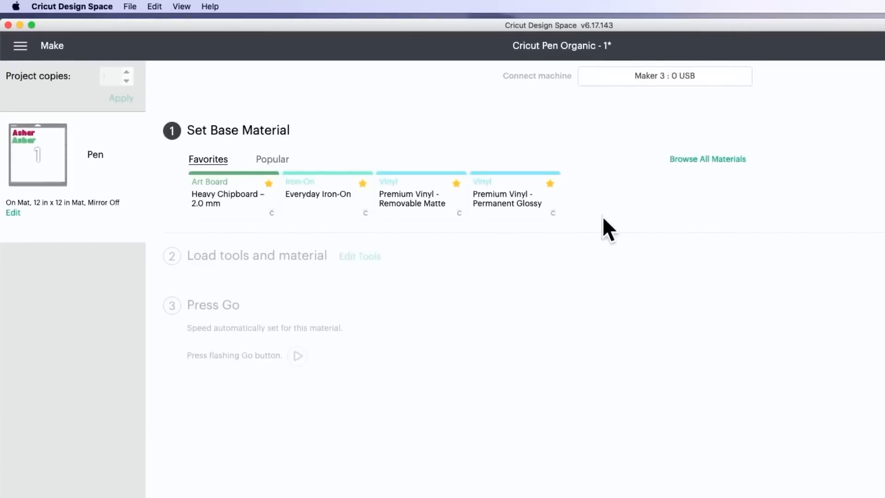
- Set the base material to Medium Cardstock – 80 lb (216 gsm) from the full materials list
click(710, 159)
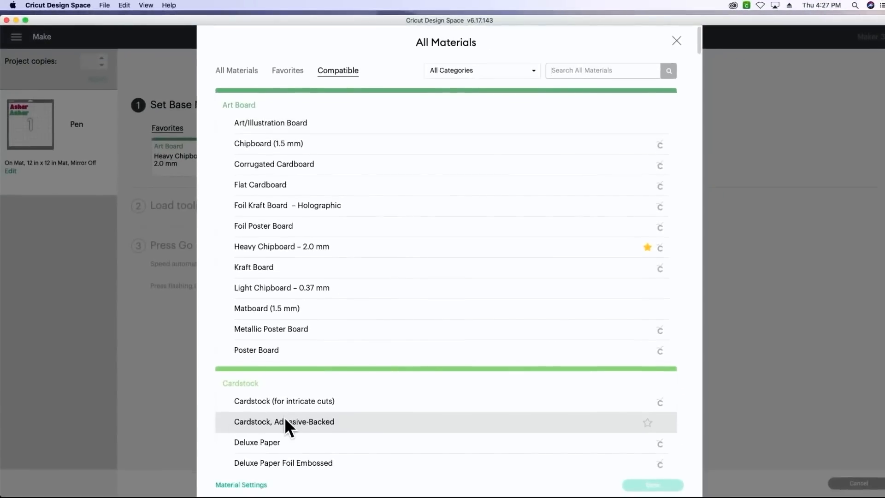
scroll(285, 418, down, 6)
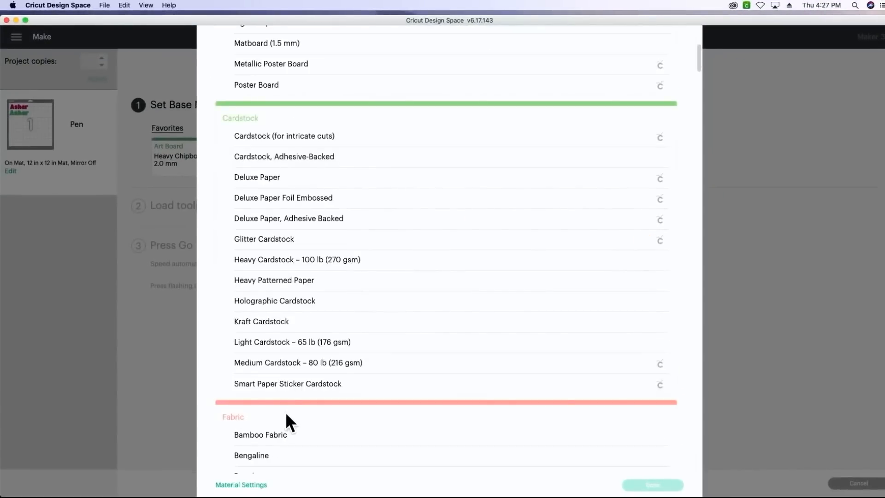
click(287, 367)
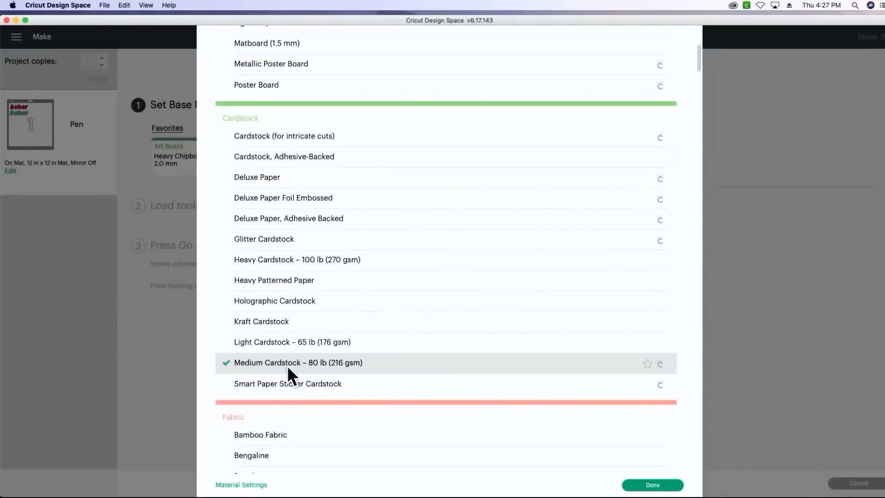
click(648, 486)
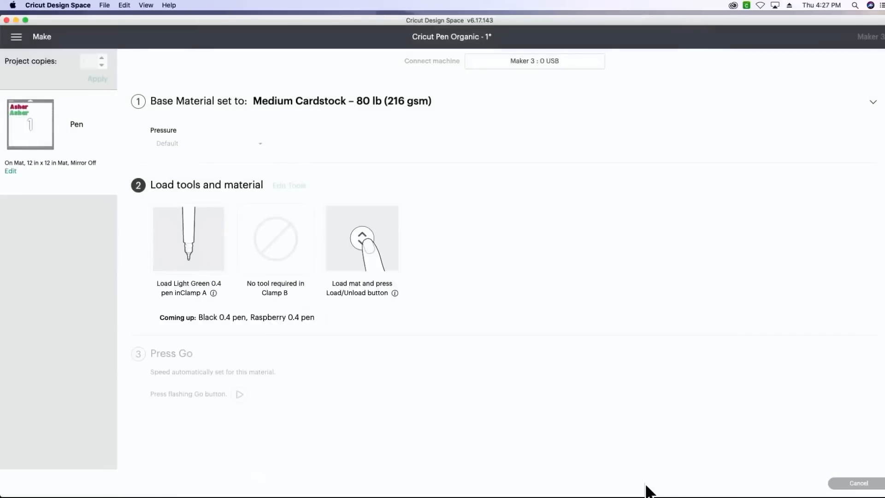
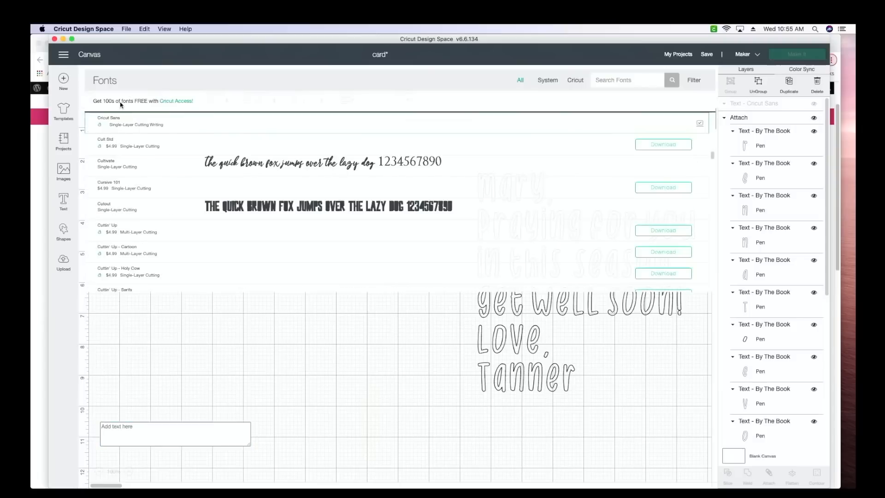
- Limit the font list to system fonts and search it for "by the"
click(545, 81)
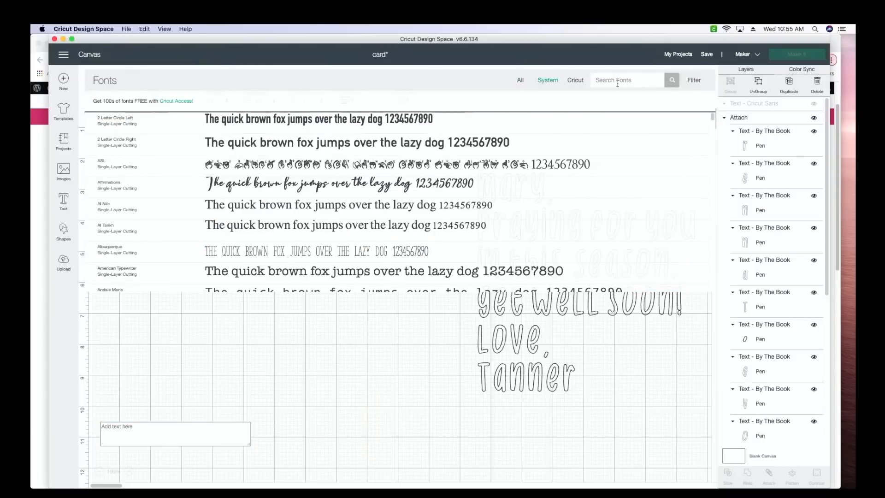
text(by the)
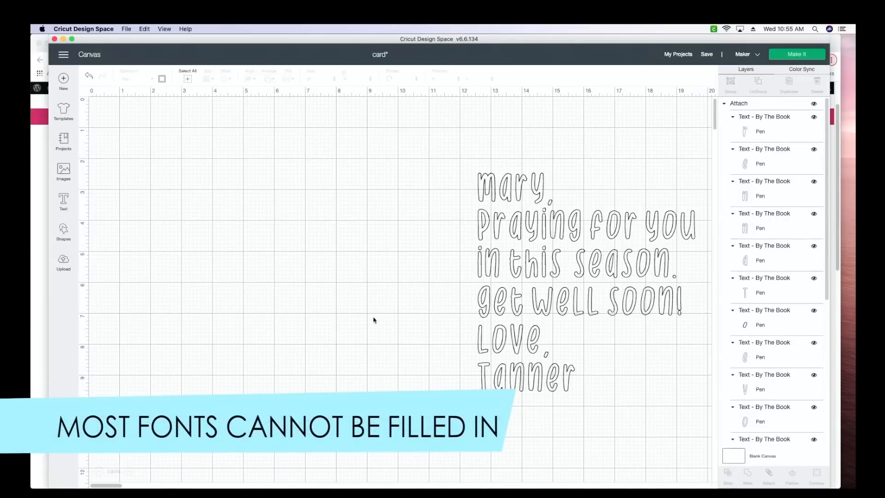
- Switch the outlined get-well message to Print Then Cut Standard and apply a 0.25 in welded offset with rounded corners around it
click(537, 299)
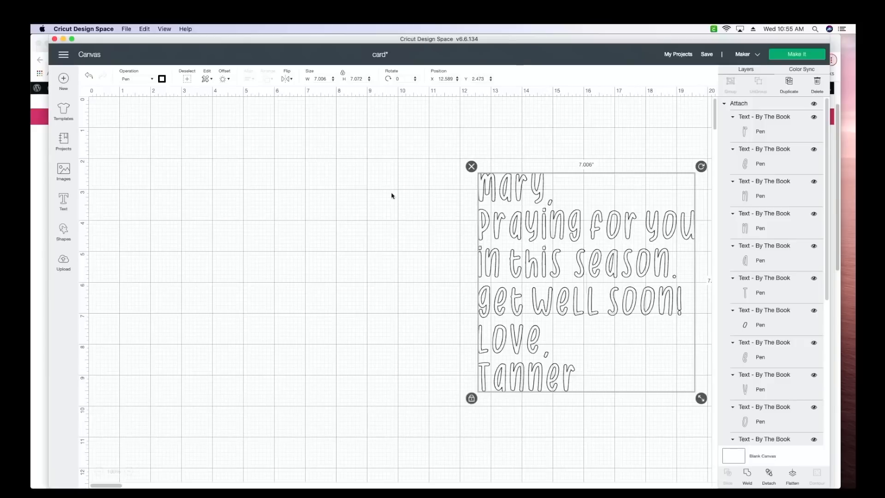
click(145, 80)
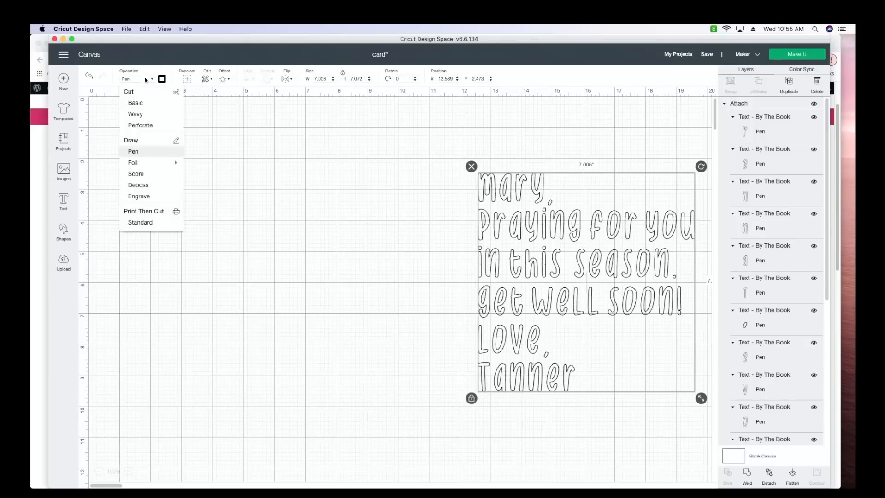
click(140, 225)
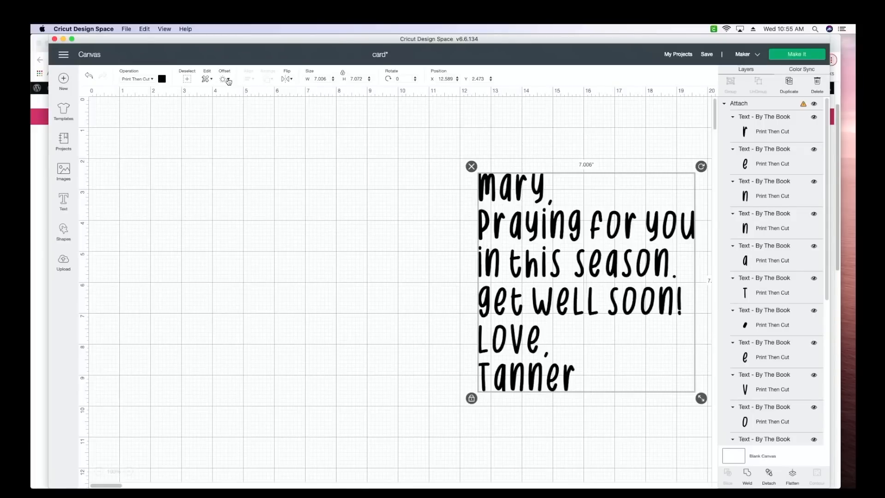
click(227, 80)
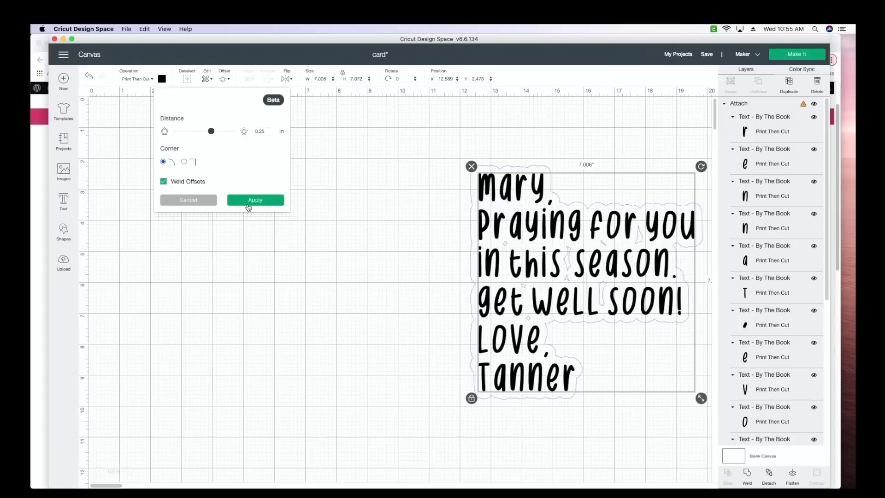
click(249, 202)
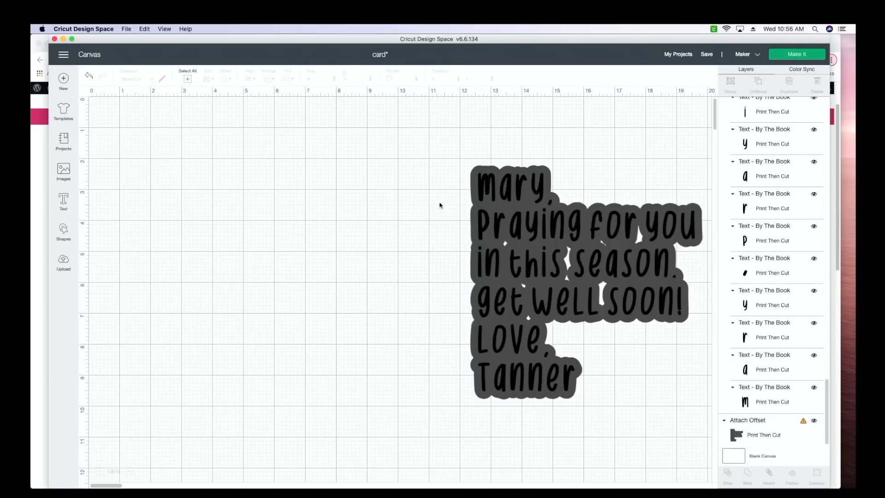
- Undo the message's offset and its change to Print Then Cut
click(88, 79)
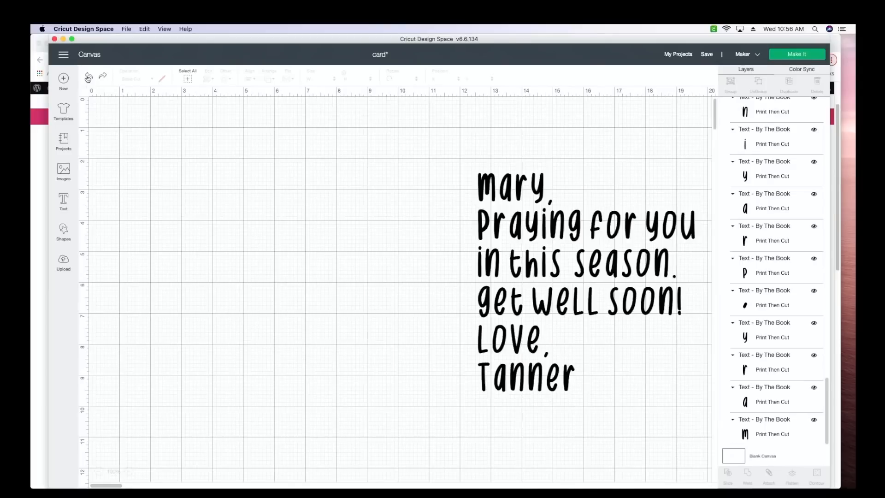
click(88, 78)
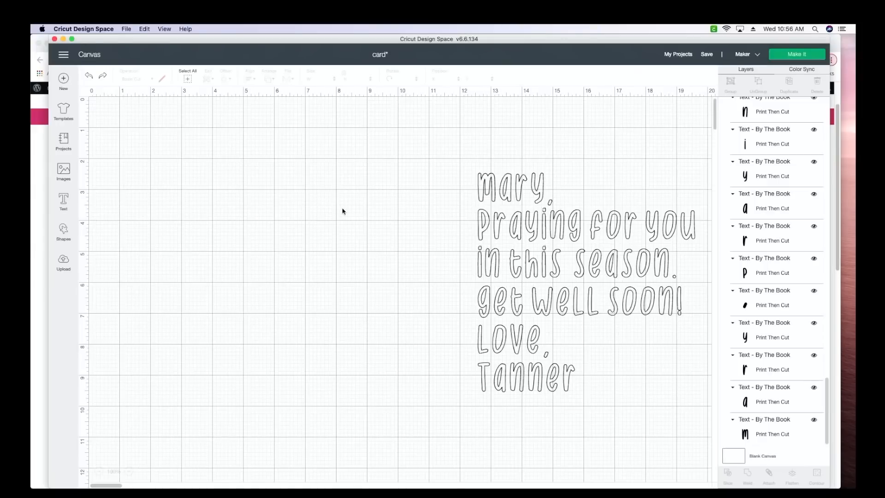
- Add a square shape to the canvas and move it to about X 0.85, Y 0.90 in, clear of the message
click(61, 233)
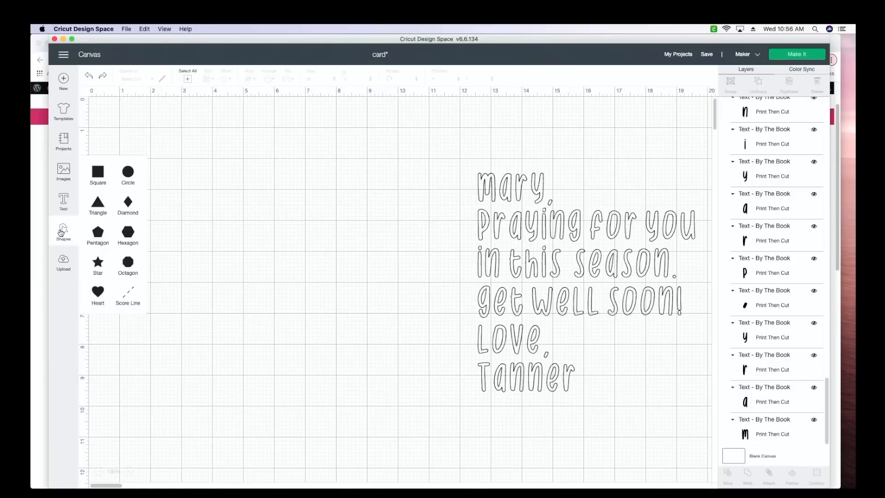
click(101, 170)
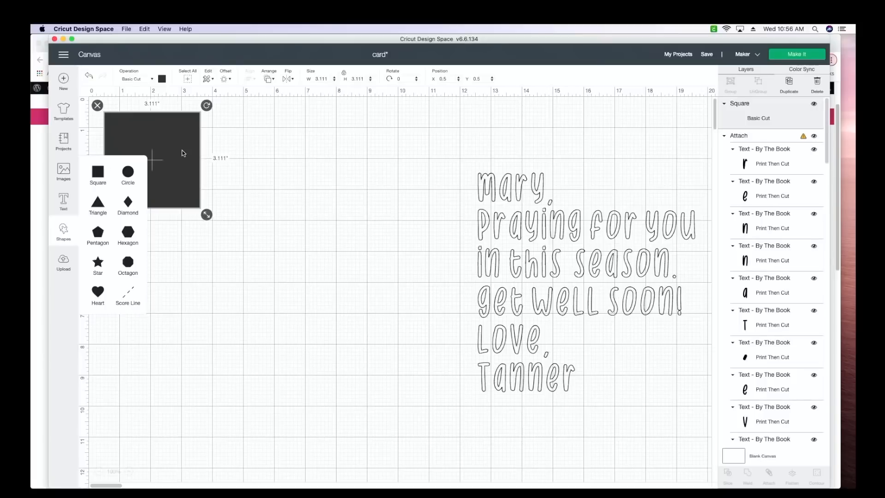
drag(177, 151, 187, 164)
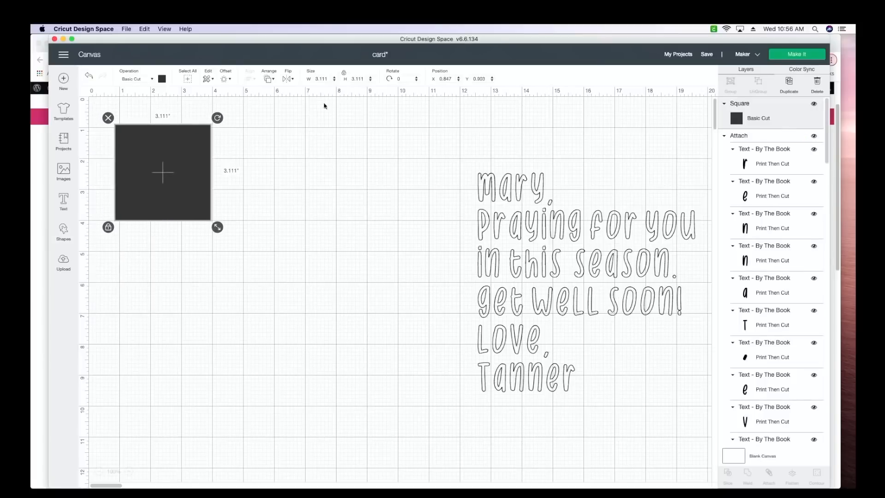
- Unlock the square's proportions and size it to 8.5 in wide by 5.5 in high
click(344, 74)
click(329, 79)
text(8.5)
key(Return)
click(365, 78)
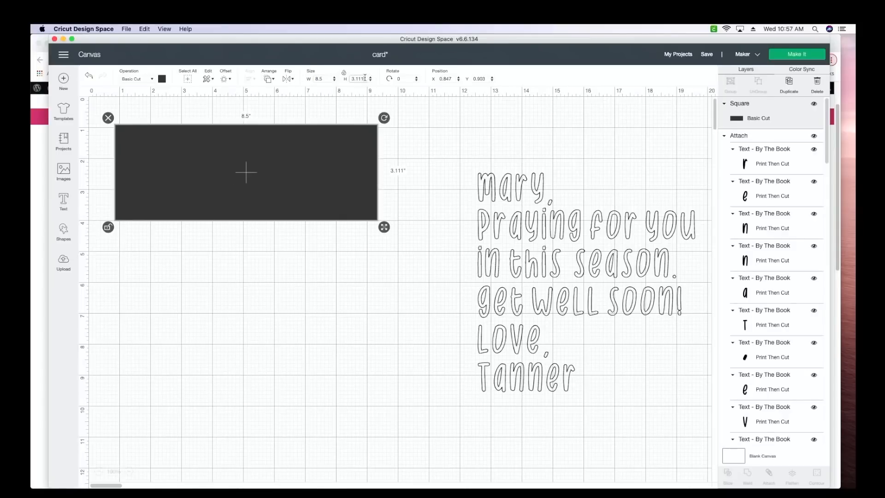
drag(365, 78, 344, 79)
text(5.5)
key(Return)
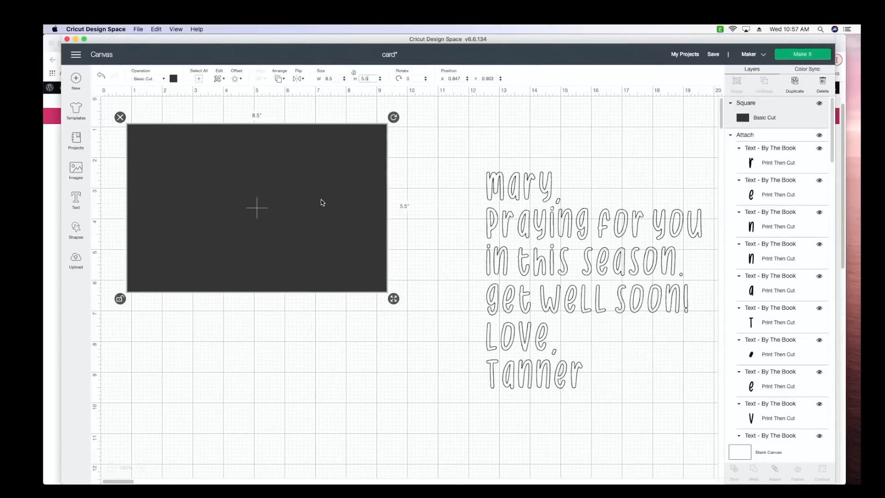
- Lock the card rectangle's proportions again and set its operation to Pen
click(355, 74)
click(154, 81)
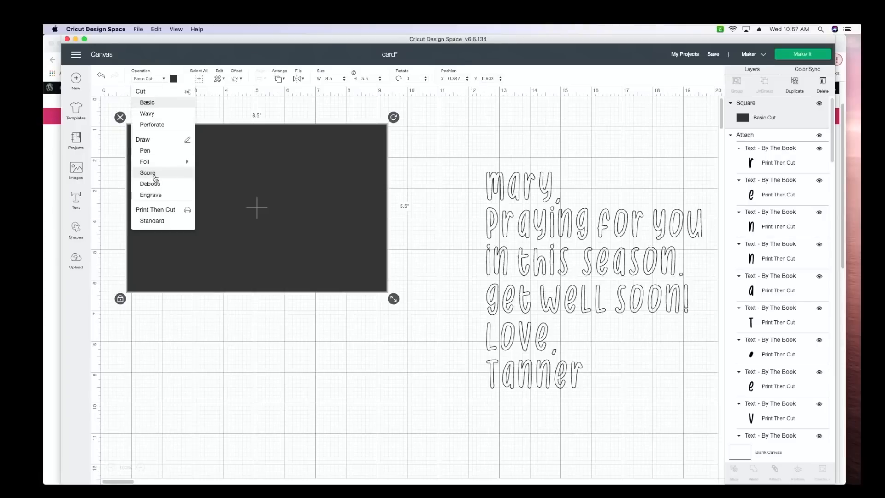
click(146, 151)
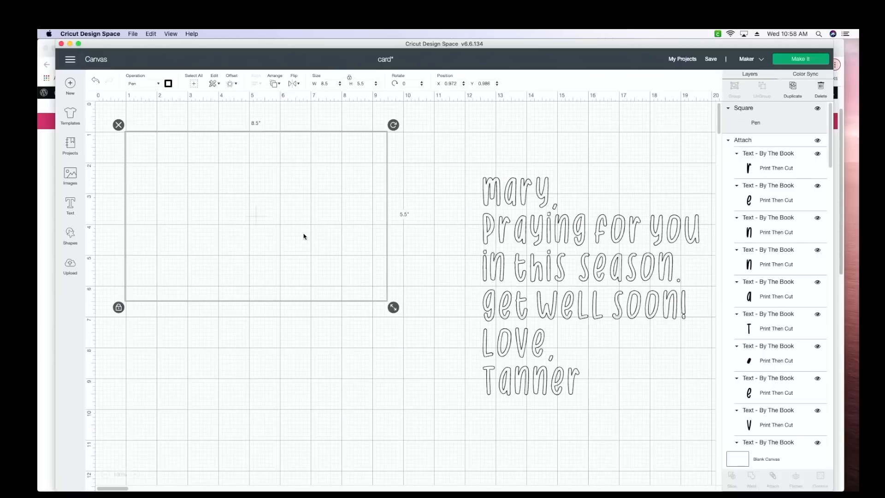
- Add a score line inside the card rectangle and lengthen it to about 5.7 in, slightly taller than the card
click(67, 239)
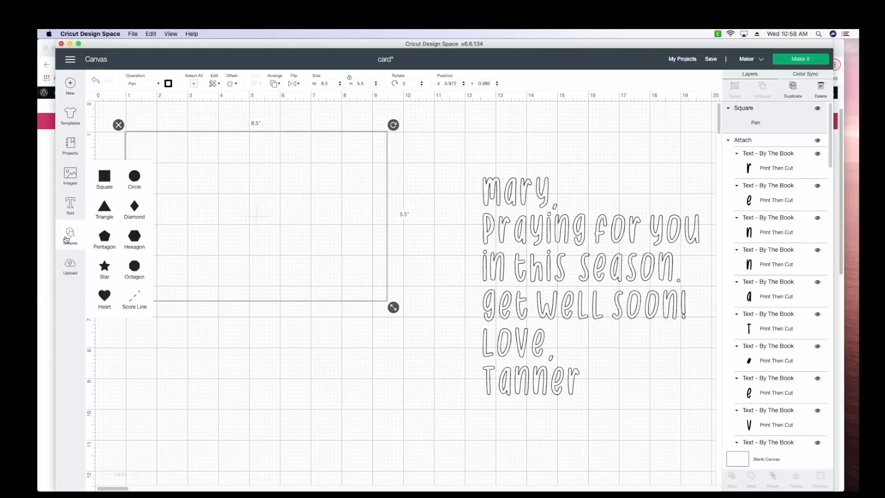
click(132, 300)
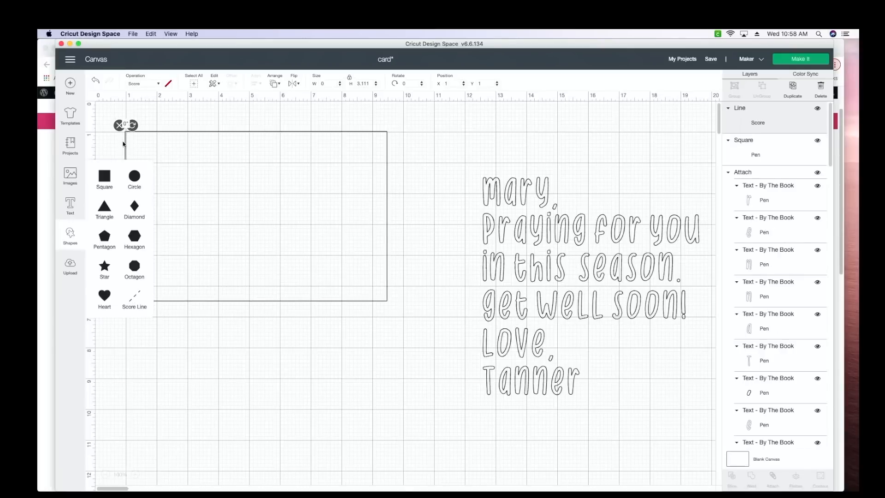
drag(126, 145, 239, 146)
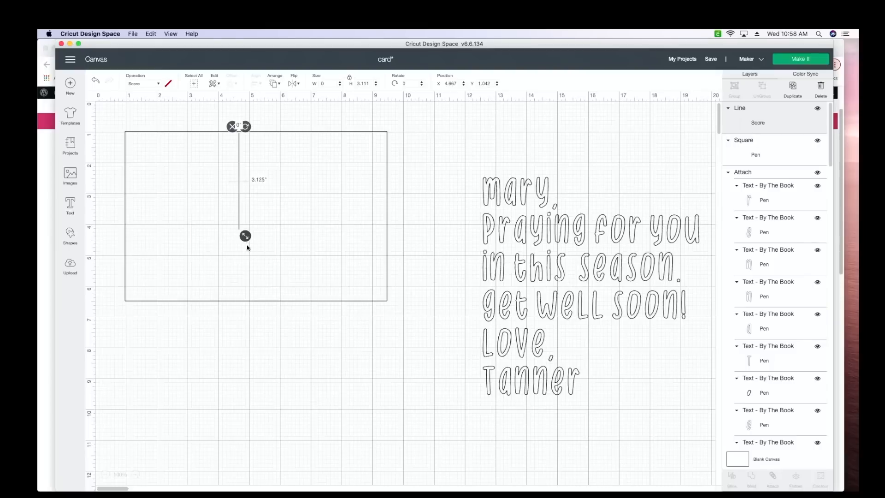
drag(249, 244, 255, 324)
- Select the score line together with the card rectangle and align them with Center
click(113, 340)
drag(113, 338, 420, 111)
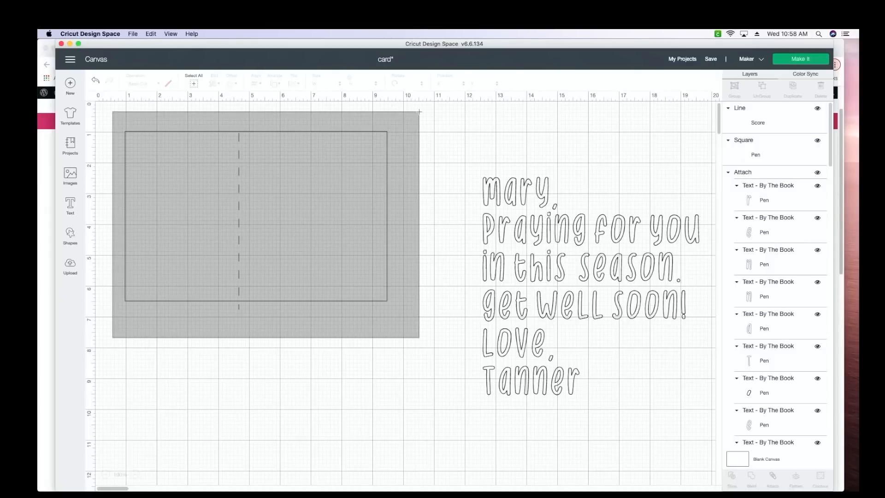
drag(420, 112, 420, 114)
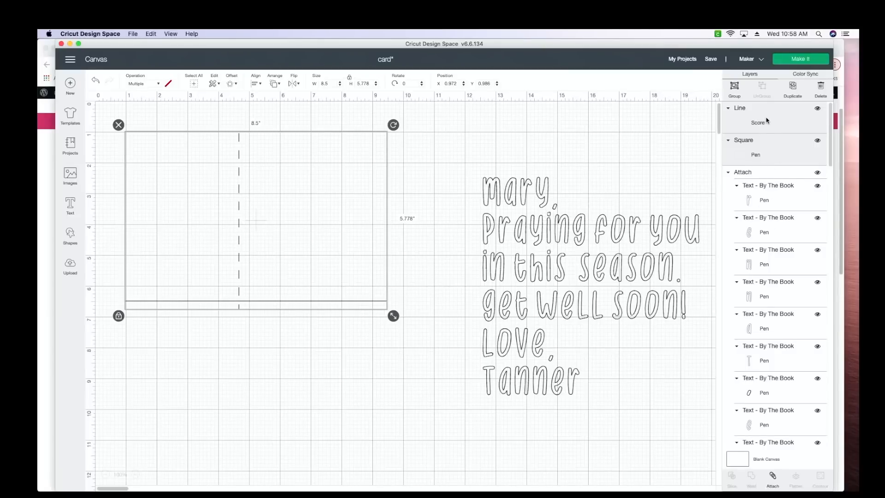
click(255, 84)
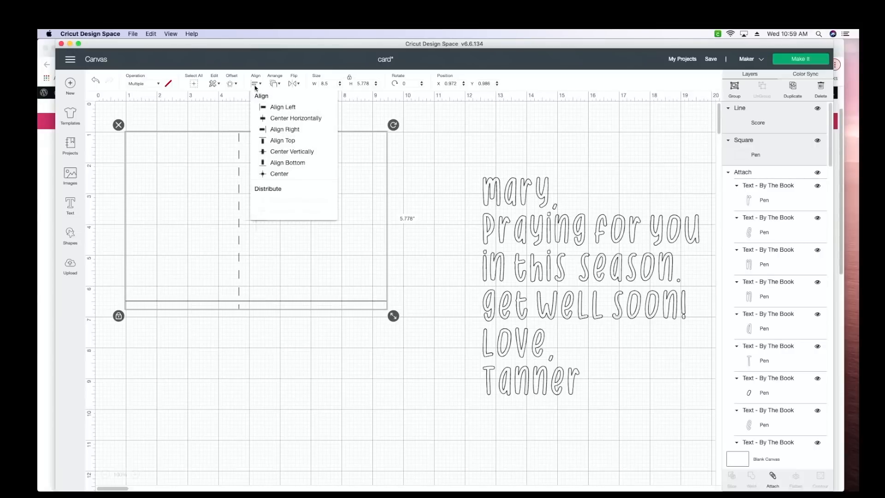
click(276, 175)
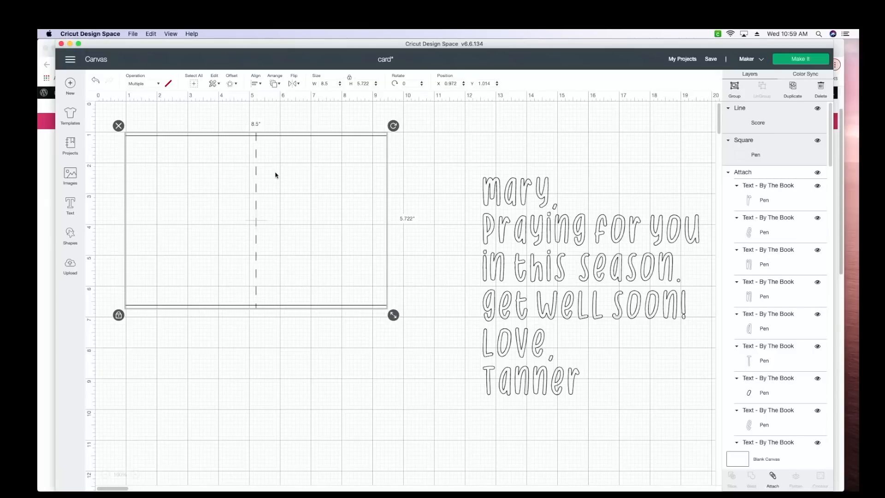
- Move the get-well message onto the card's right half and scale it down proportionally to about 3.2 in wide
click(501, 227)
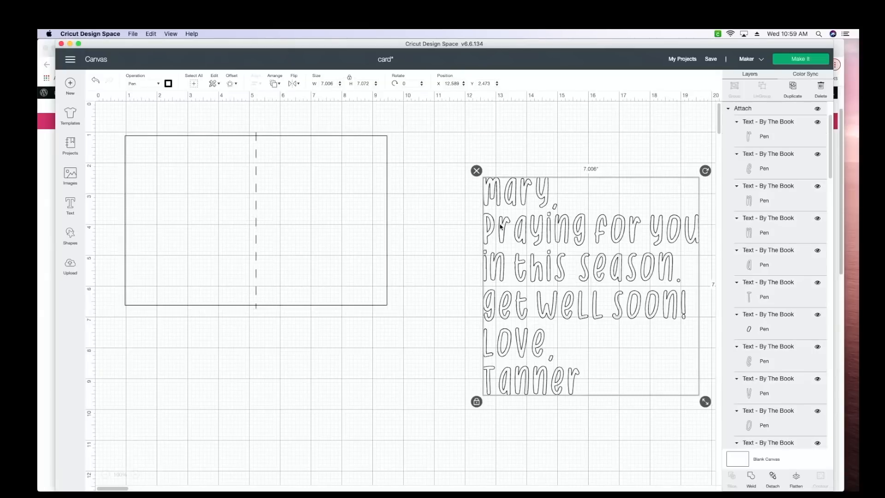
drag(500, 227, 474, 216)
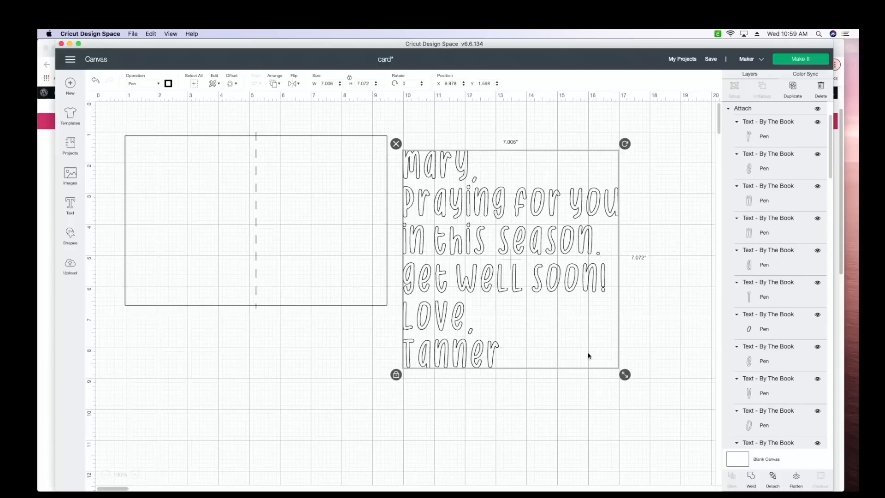
drag(625, 374, 529, 278)
drag(470, 210, 334, 216)
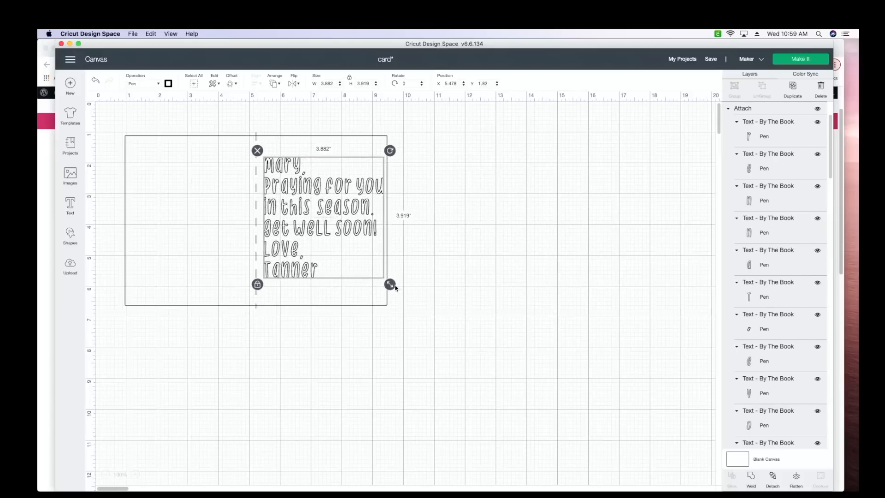
drag(391, 284, 369, 264)
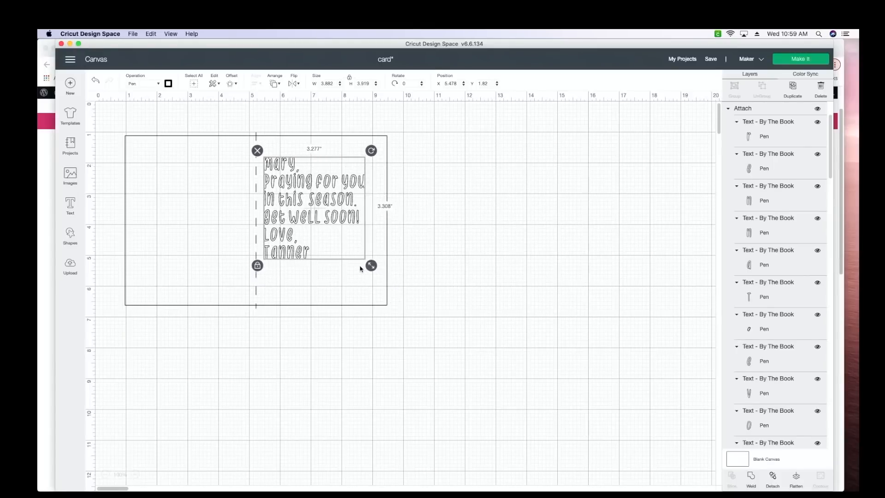
drag(319, 213, 320, 215)
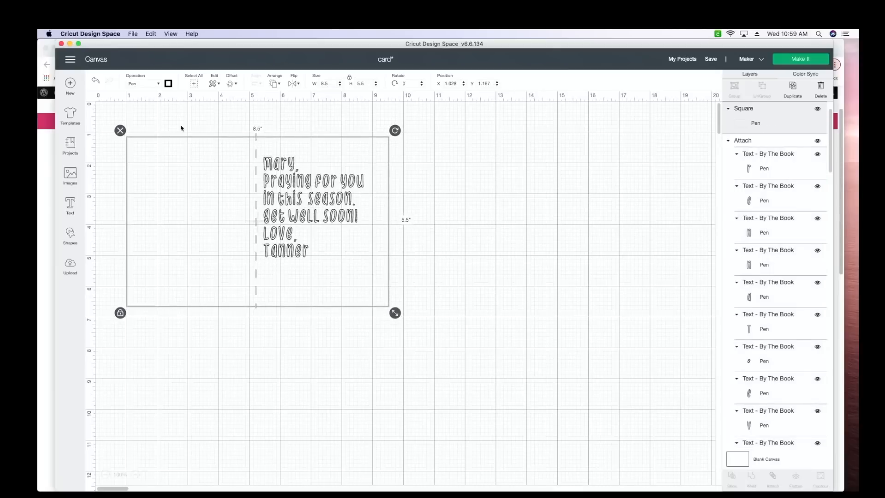
click(95, 81)
click(302, 205)
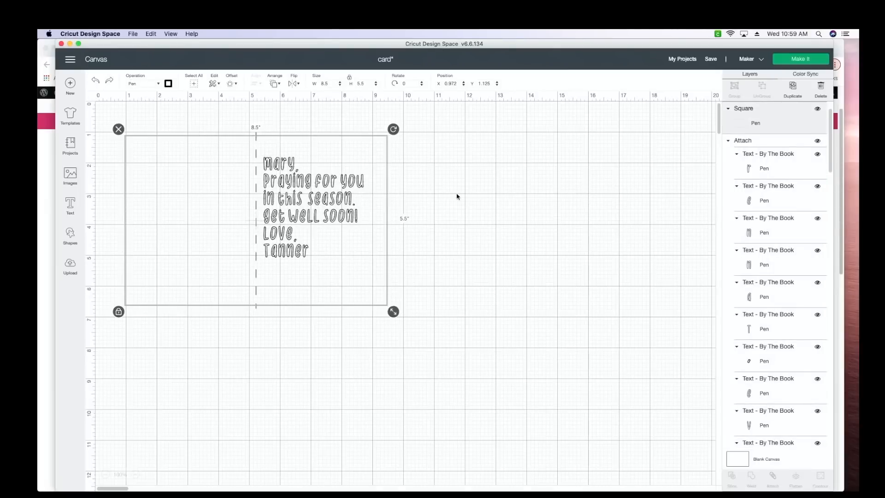
- Select the attached message and nudge it right and down within the card's right half to X 5.678, Y 2.22 in
click(774, 143)
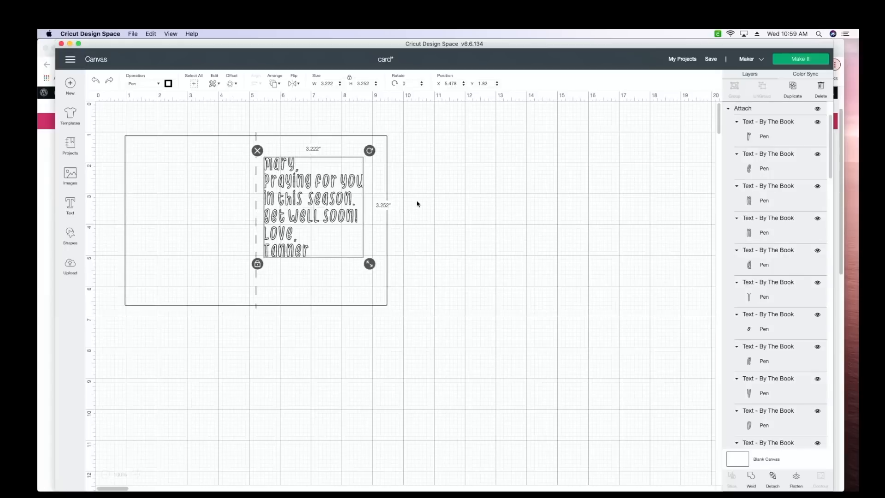
key(Right)
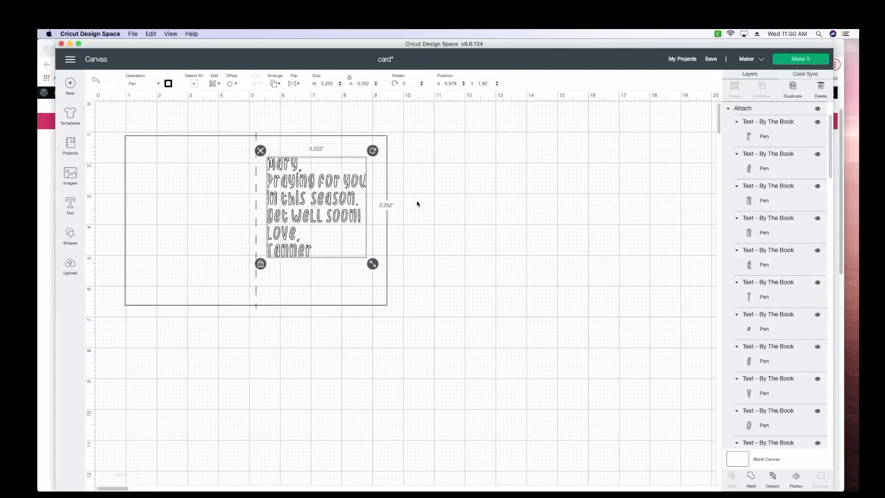
key(Right)
key(Down)
key(Down)
key(Down)
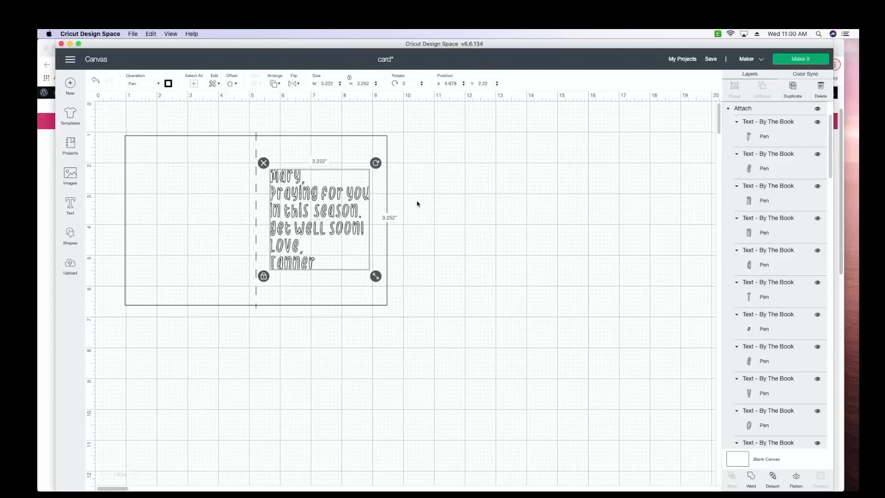
key(Down)
- Shrink the message proportionally to about 3.02 in wide, leaving more margin inside the card's right half
click(135, 474)
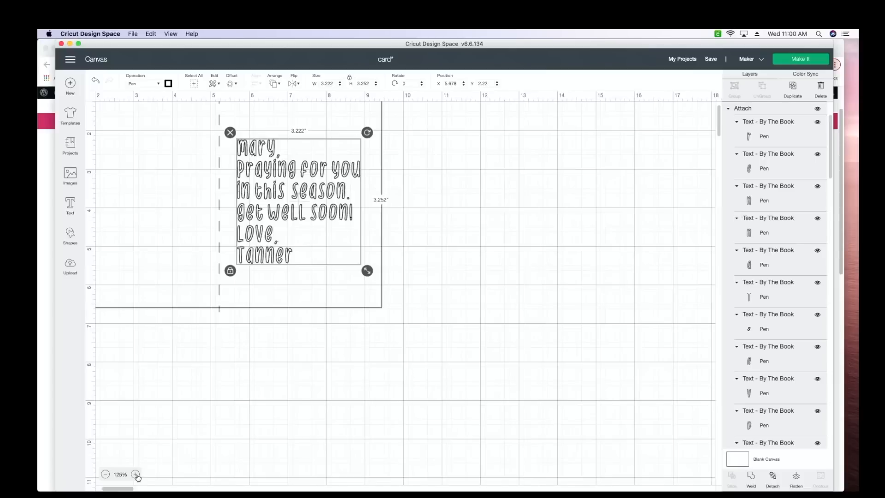
scroll(151, 457, up, 2)
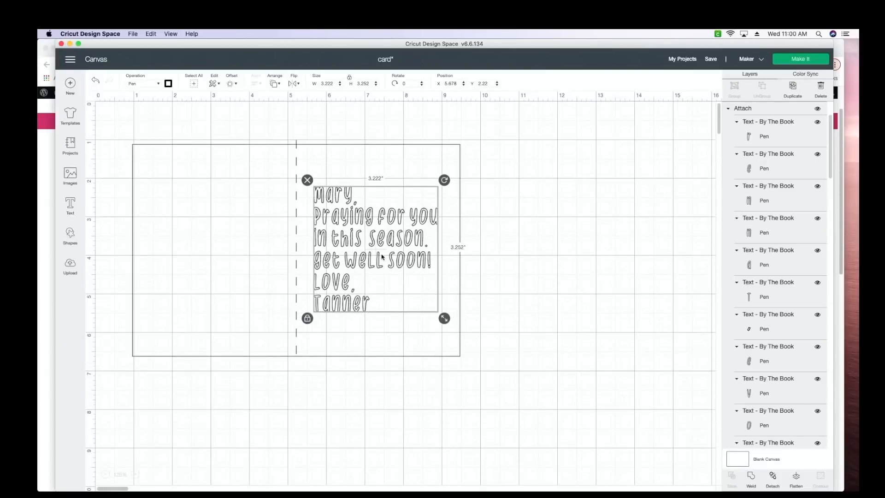
drag(444, 319, 437, 311)
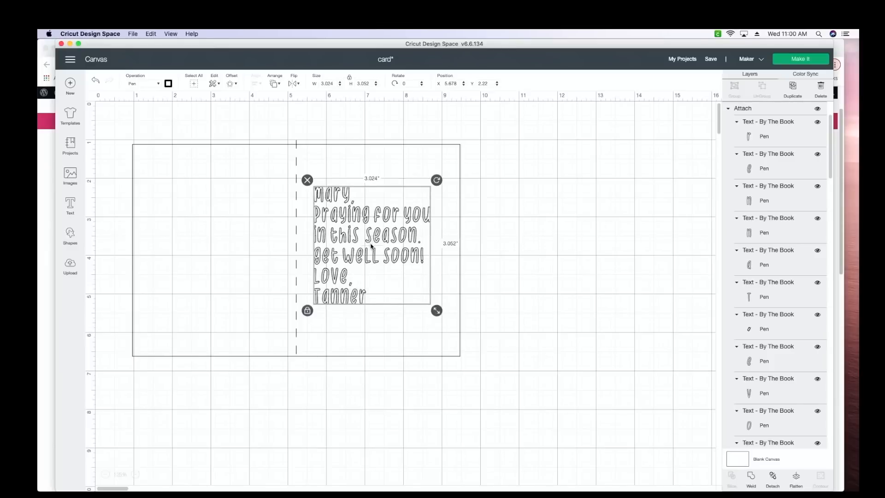
- Nudge the attached message right and down to X 5.778, Y 2.32 in and deselect it
key(Right)
key(Down)
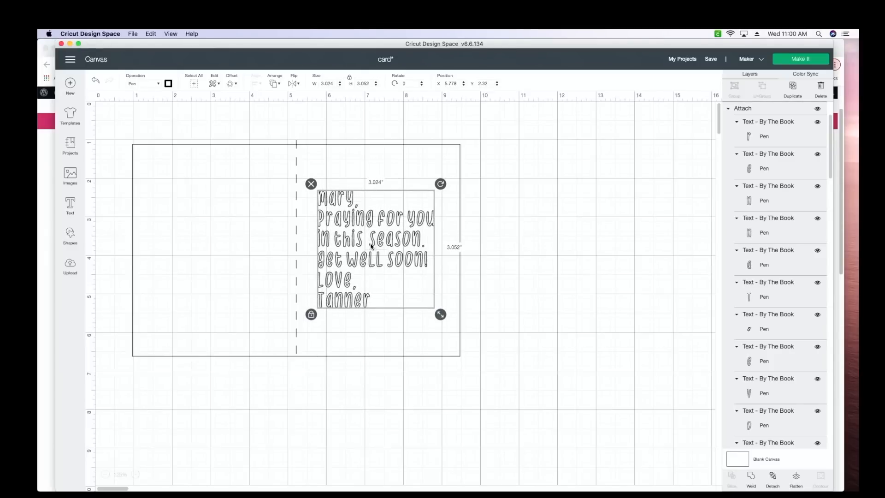
click(545, 310)
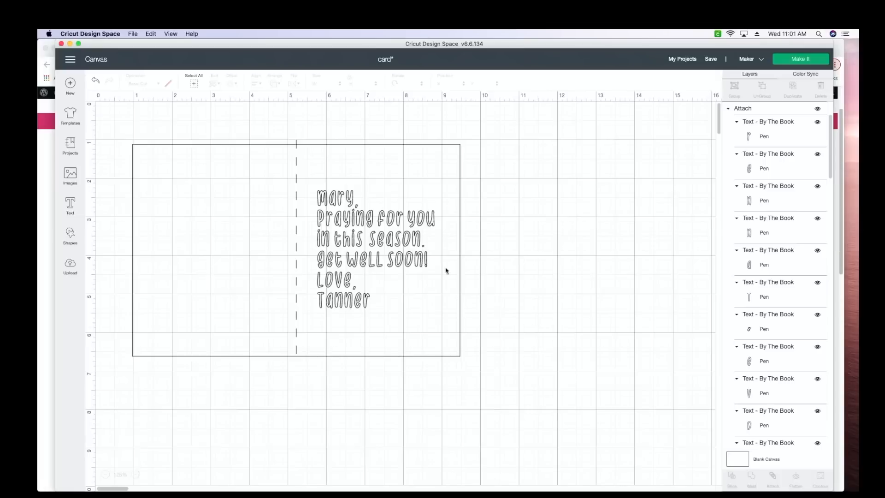
- Delete the vertical score line from the middle of the card
click(297, 146)
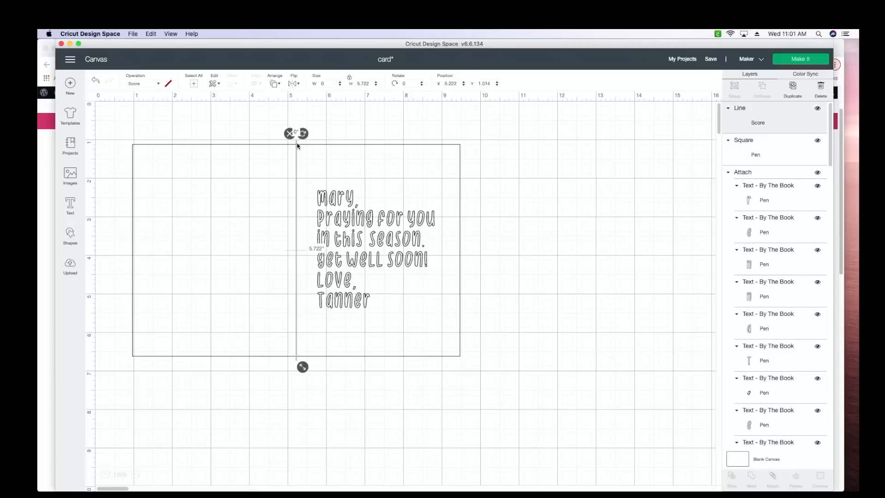
click(290, 134)
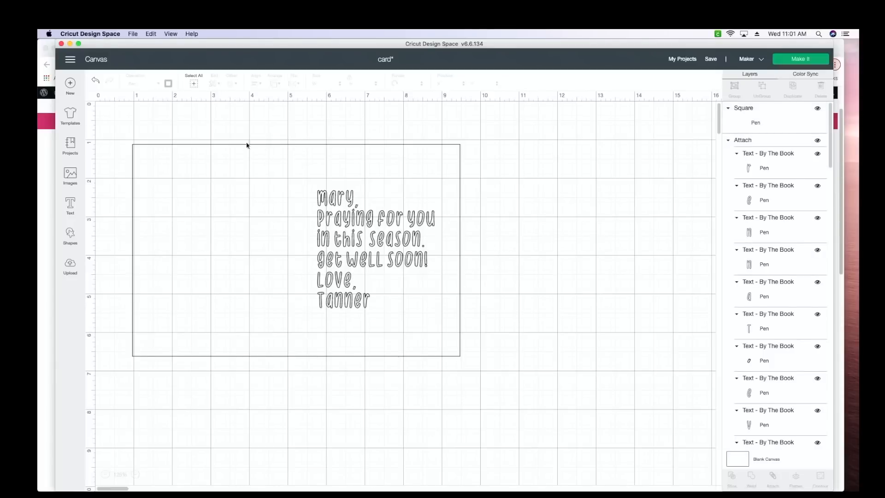
- Change the card rectangle's pen color to Armadillo and deselect it
click(191, 146)
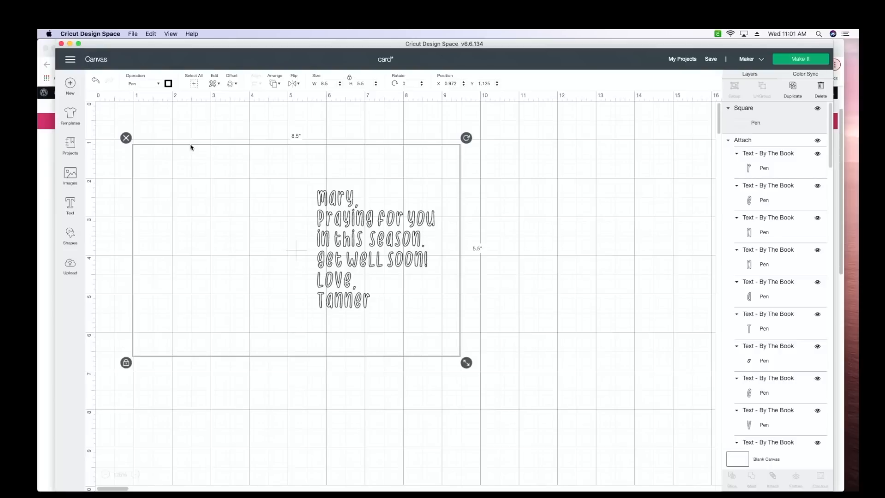
click(168, 84)
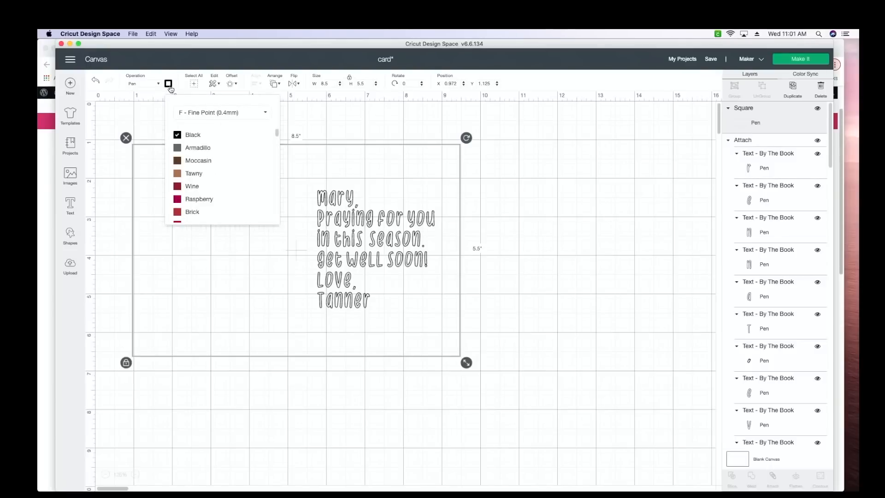
click(187, 150)
click(539, 146)
- Select the card rectangle together with the get-well message and attach them into one drawing
click(776, 139)
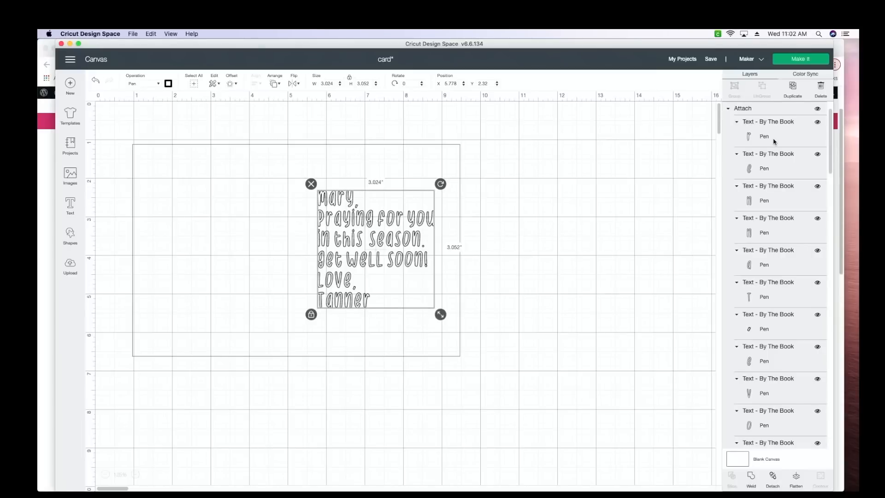
click(215, 149)
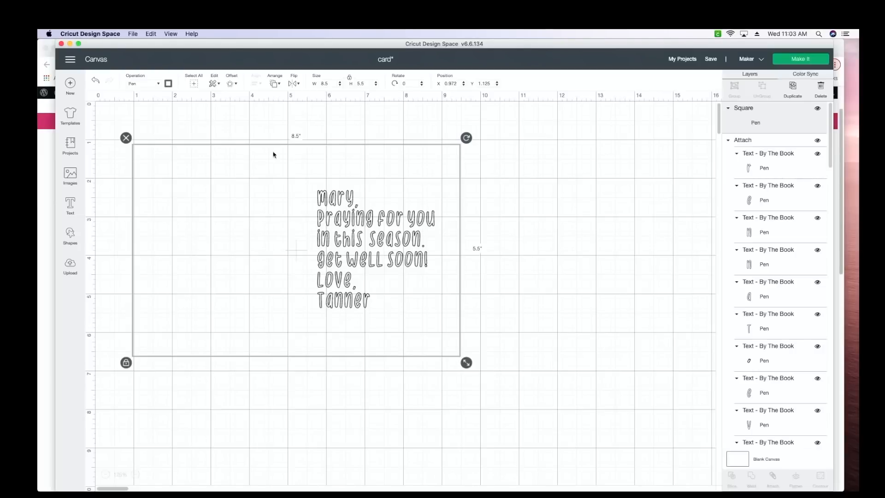
click(566, 134)
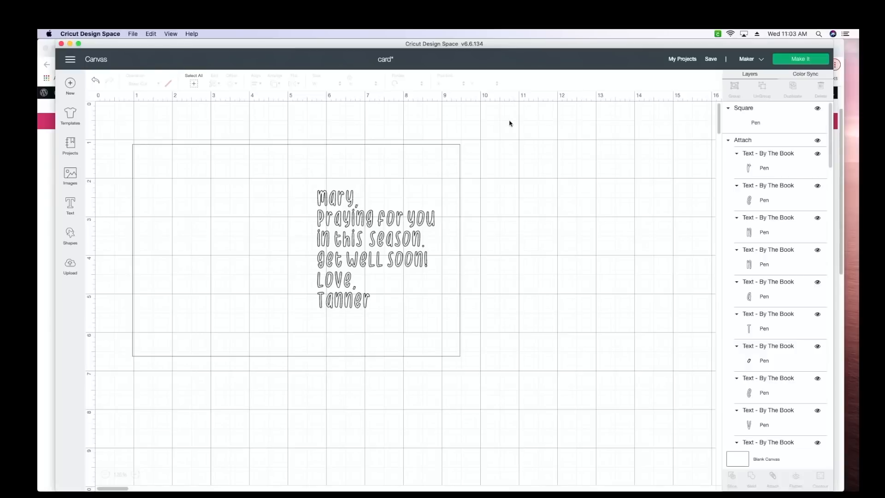
drag(510, 123, 103, 385)
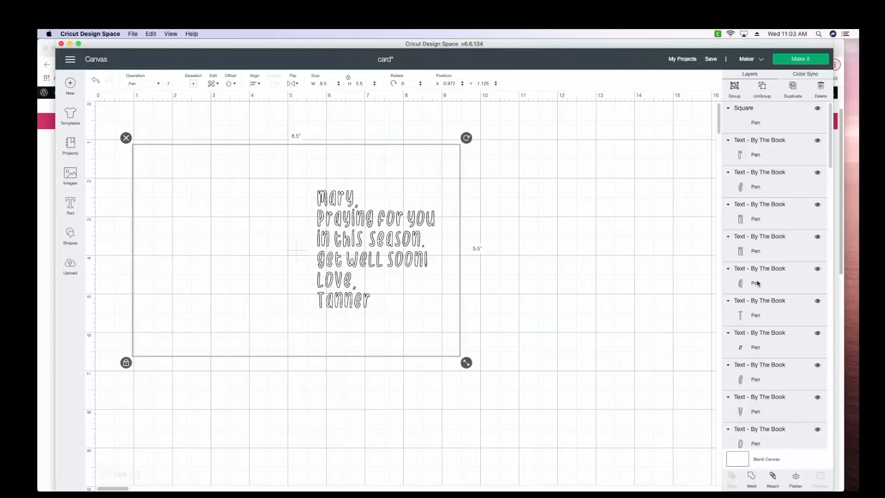
click(773, 480)
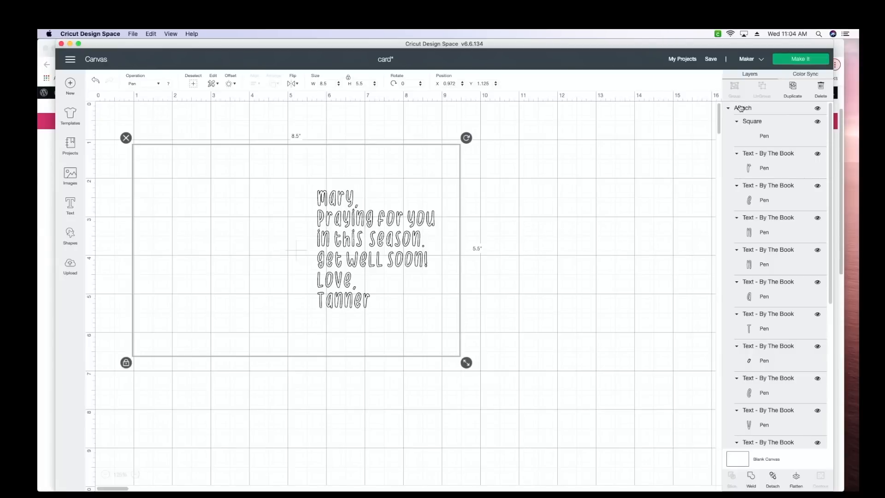
- Send the attached card to the mat preview and inspect its placement on the 12 × 12 in mat
click(794, 65)
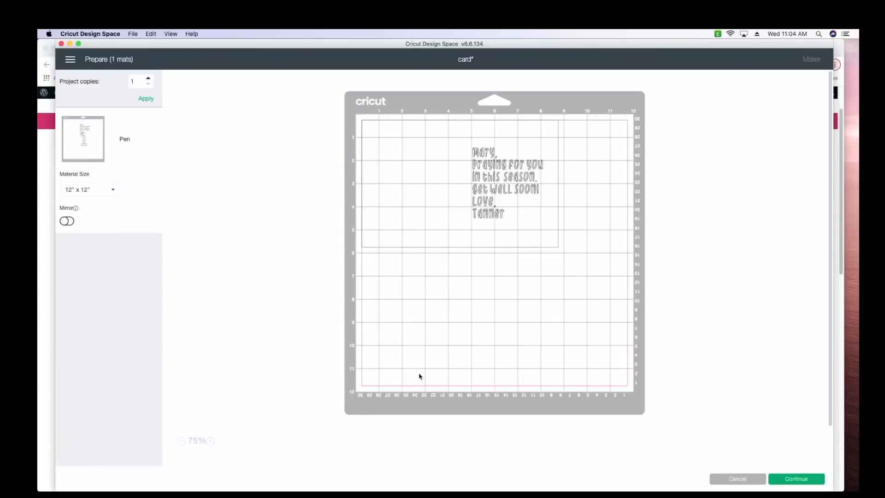
click(210, 441)
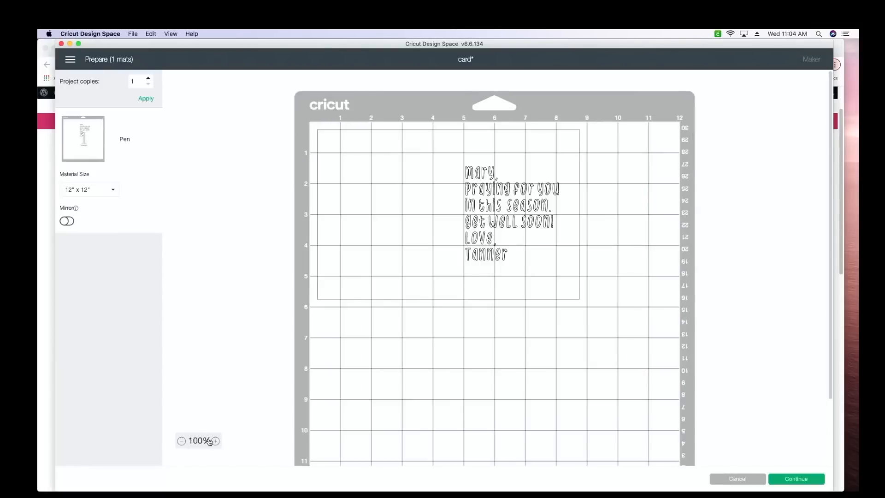
click(210, 442)
click(211, 442)
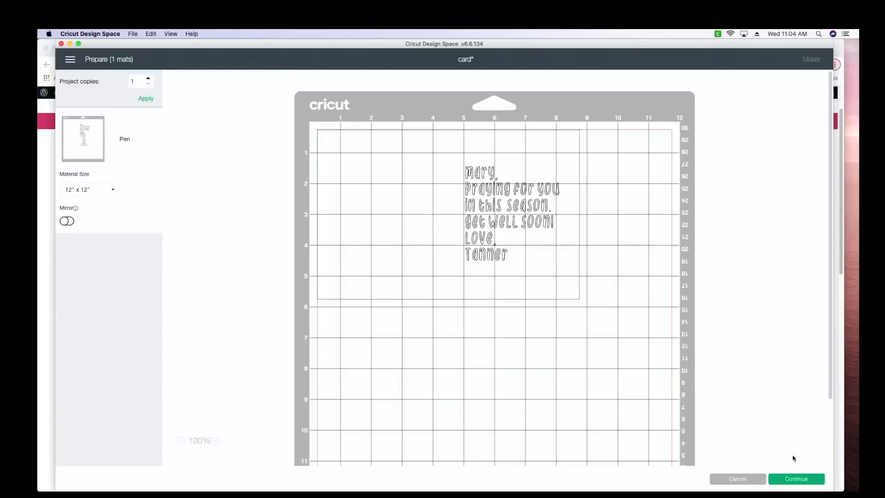
- Continue to the make setup, set the base material to Heavy Cardstock – 100 lb (270 gsm), and review the pen-loading instructions
click(791, 482)
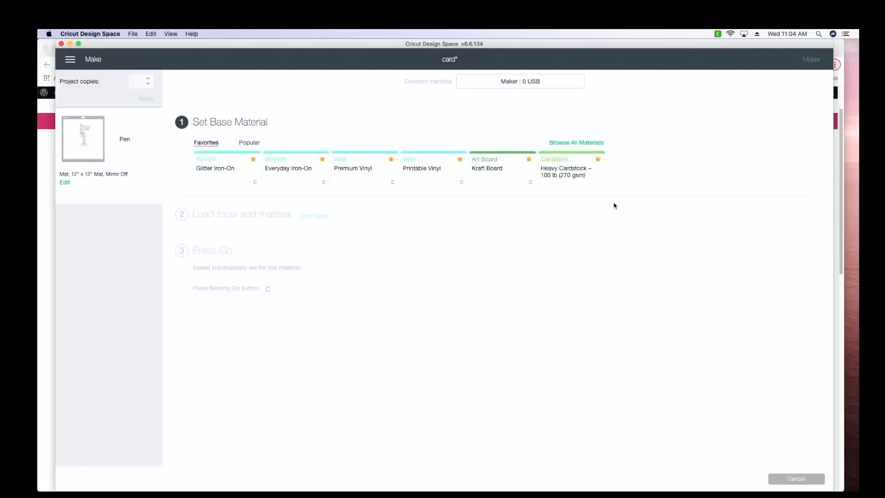
click(562, 184)
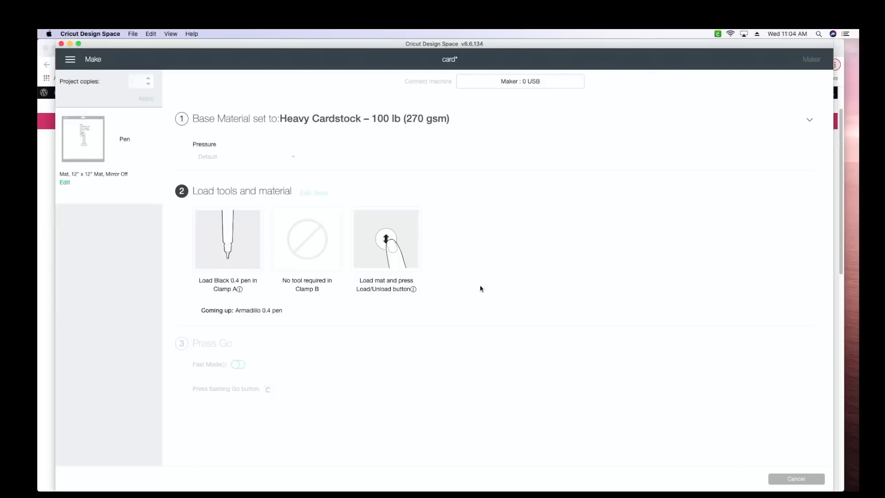
drag(198, 280, 255, 290)
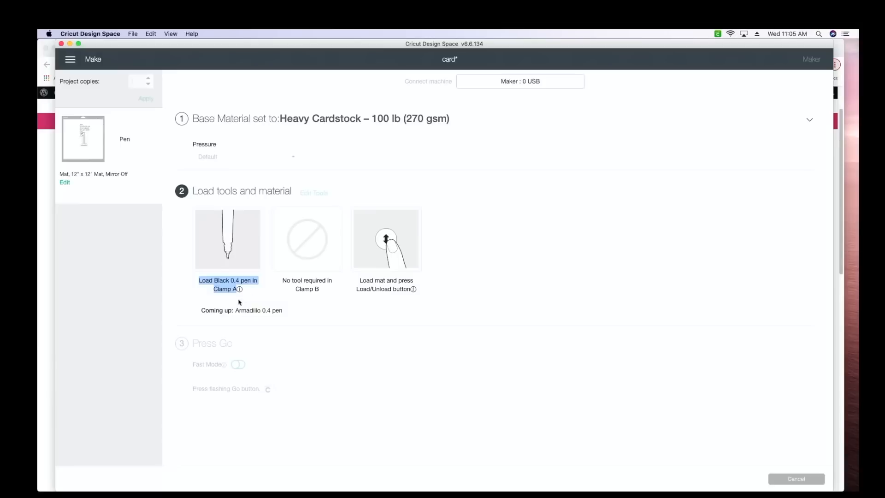
drag(201, 310, 288, 316)
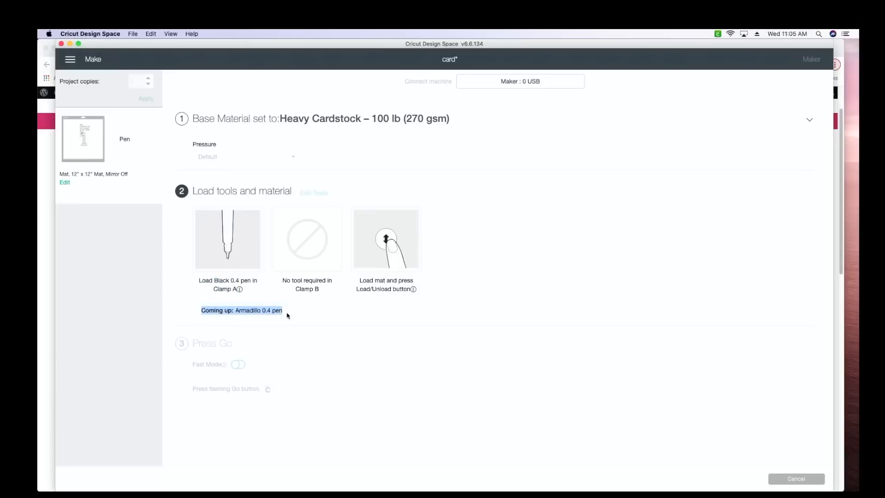